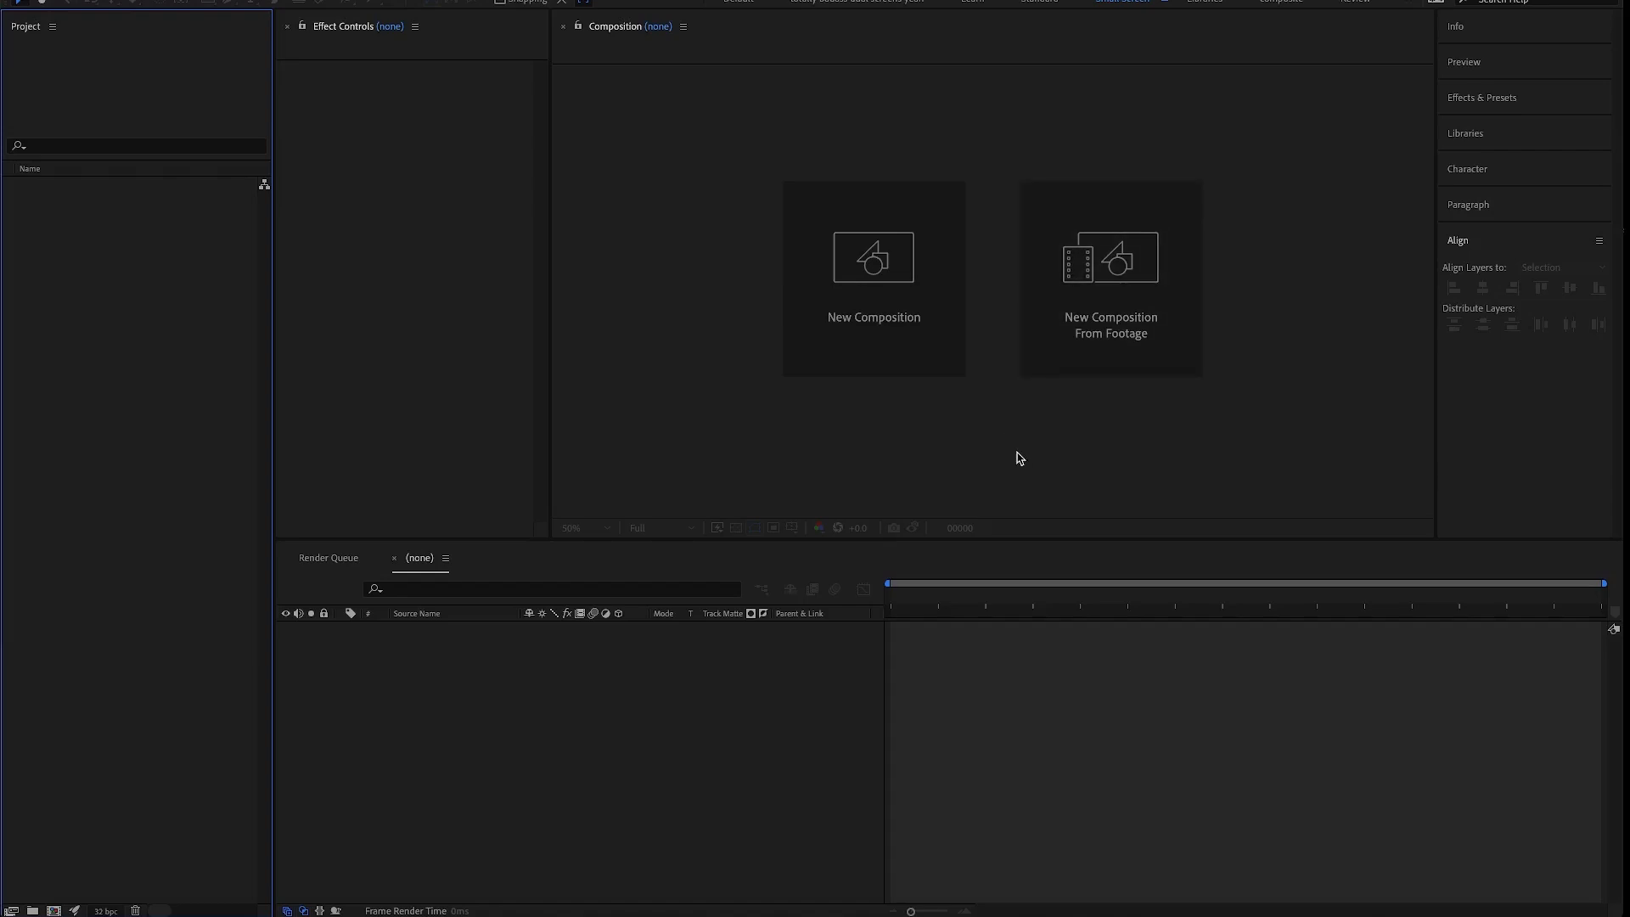
- Adjust the widths of the Project, Effect Controls and Composition panels, making Effect Controls slightly wider
left_click_drag(550, 39, 464, 44)
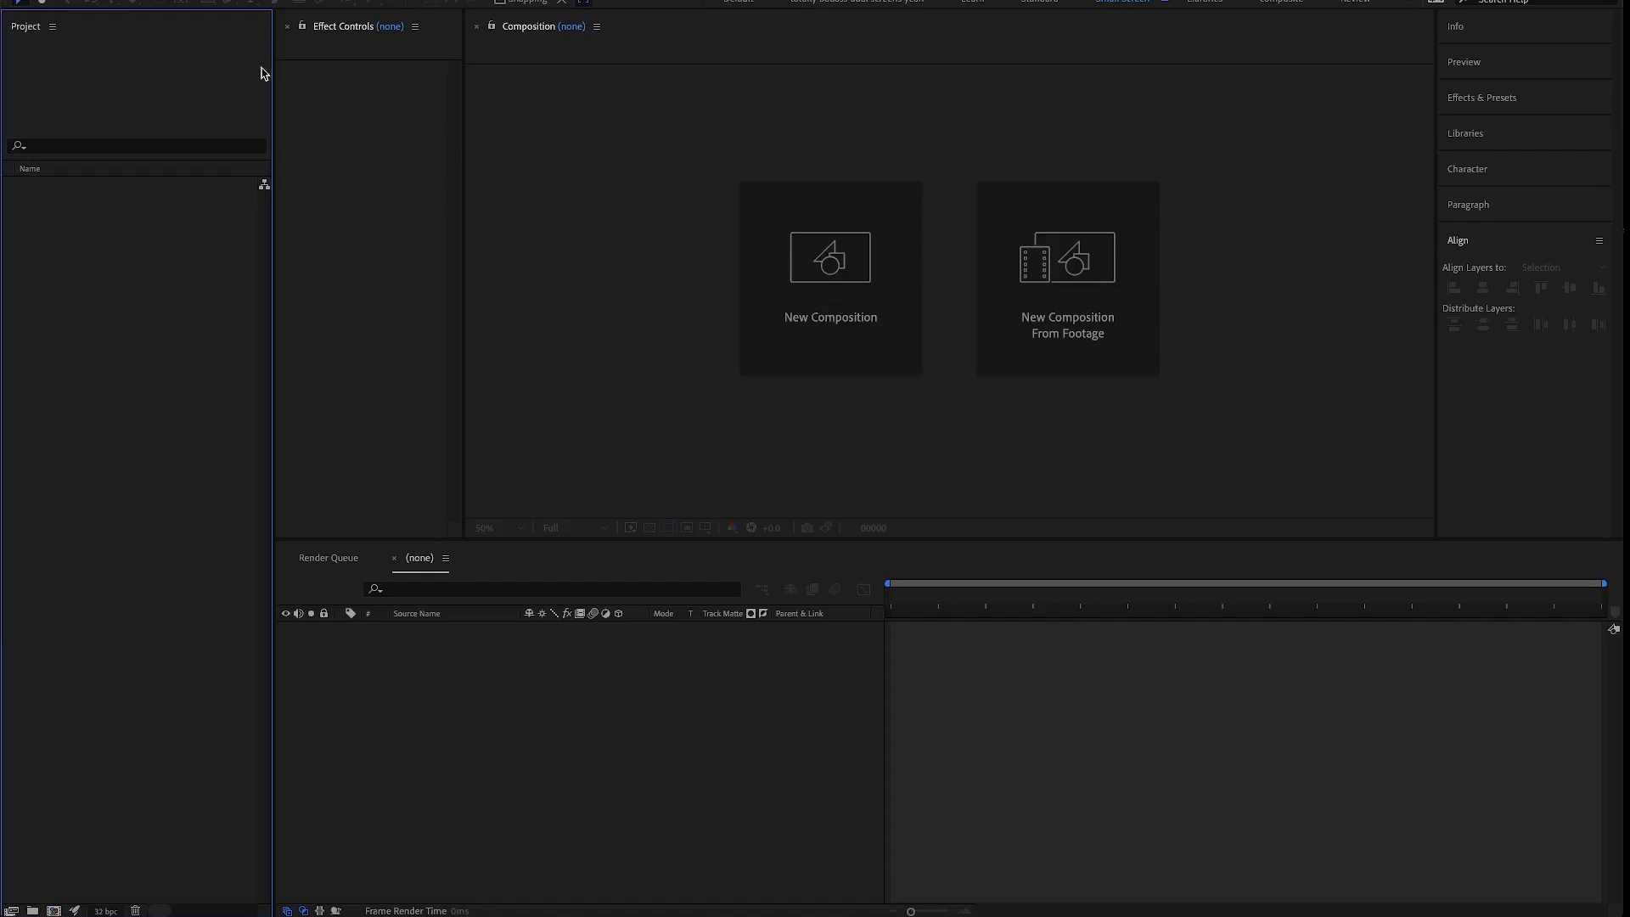
left_click_drag(272, 46, 203, 46)
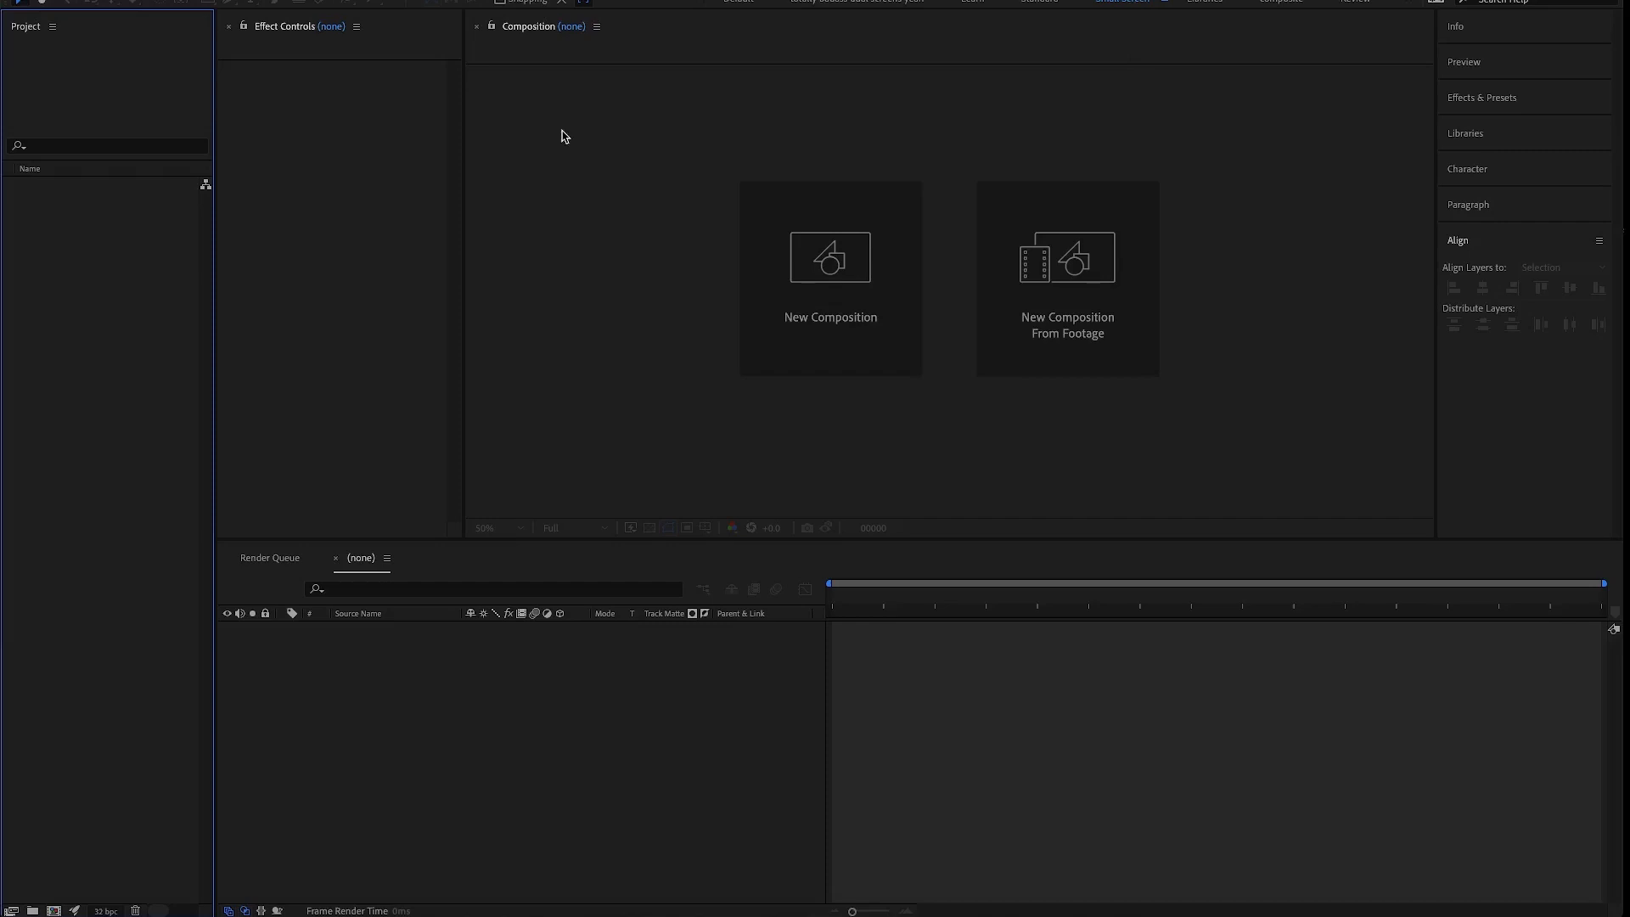
left_click_drag(268, 25, 213, 184)
left_click_drag(339, 26, 374, 32)
left_click_drag(592, 136, 615, 153)
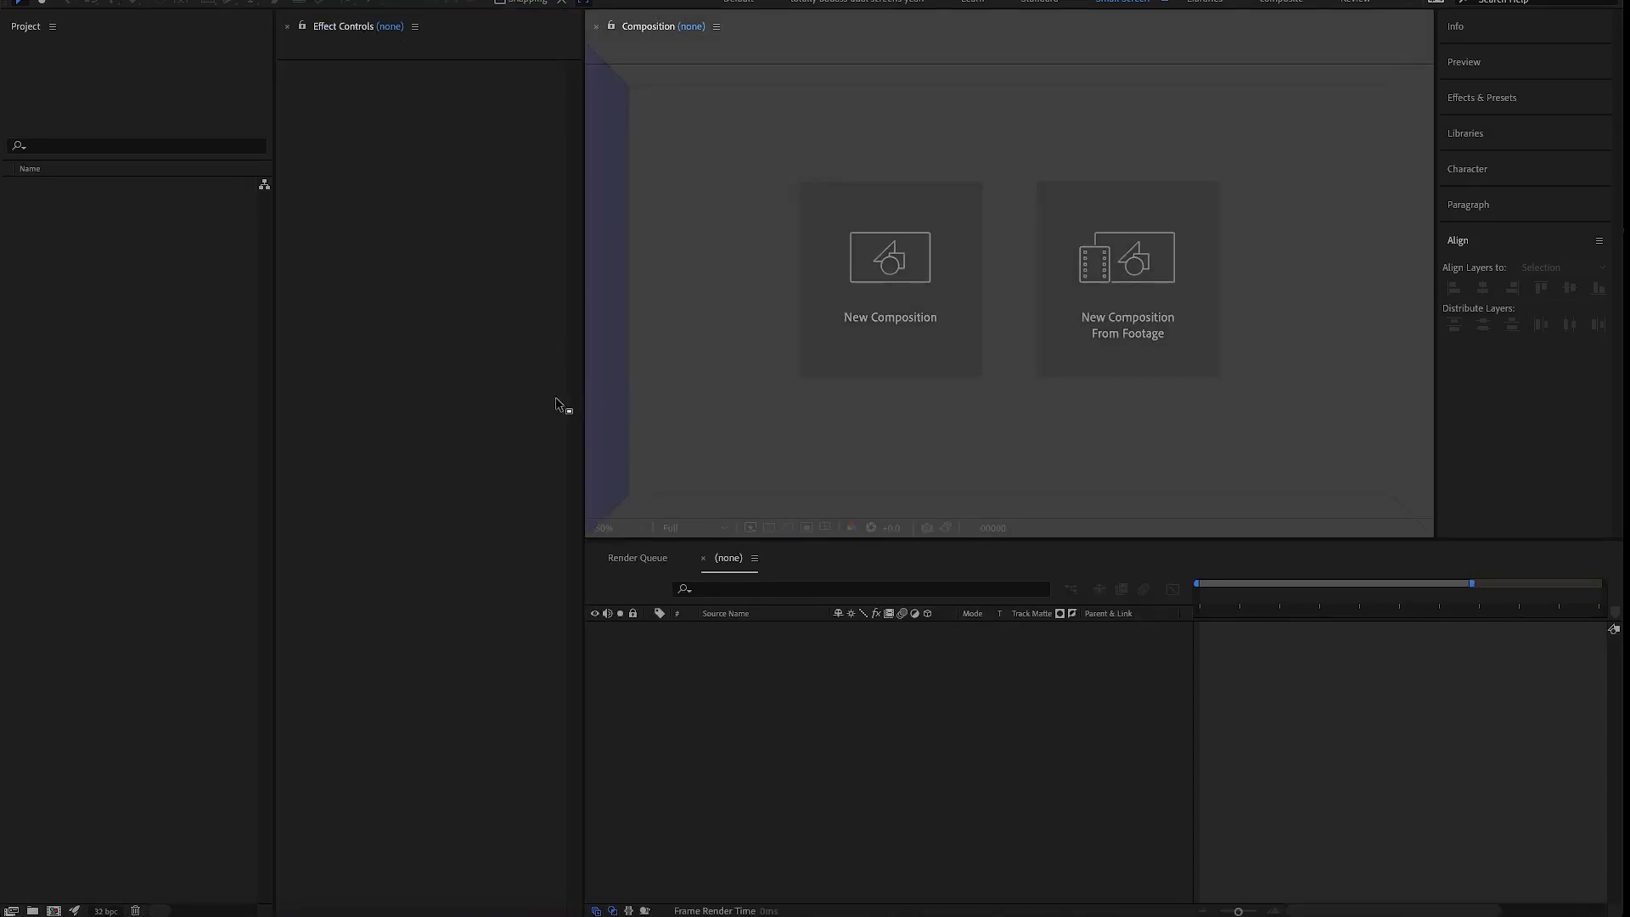
left_click_drag(557, 403, 557, 406)
left_click(146, 330)
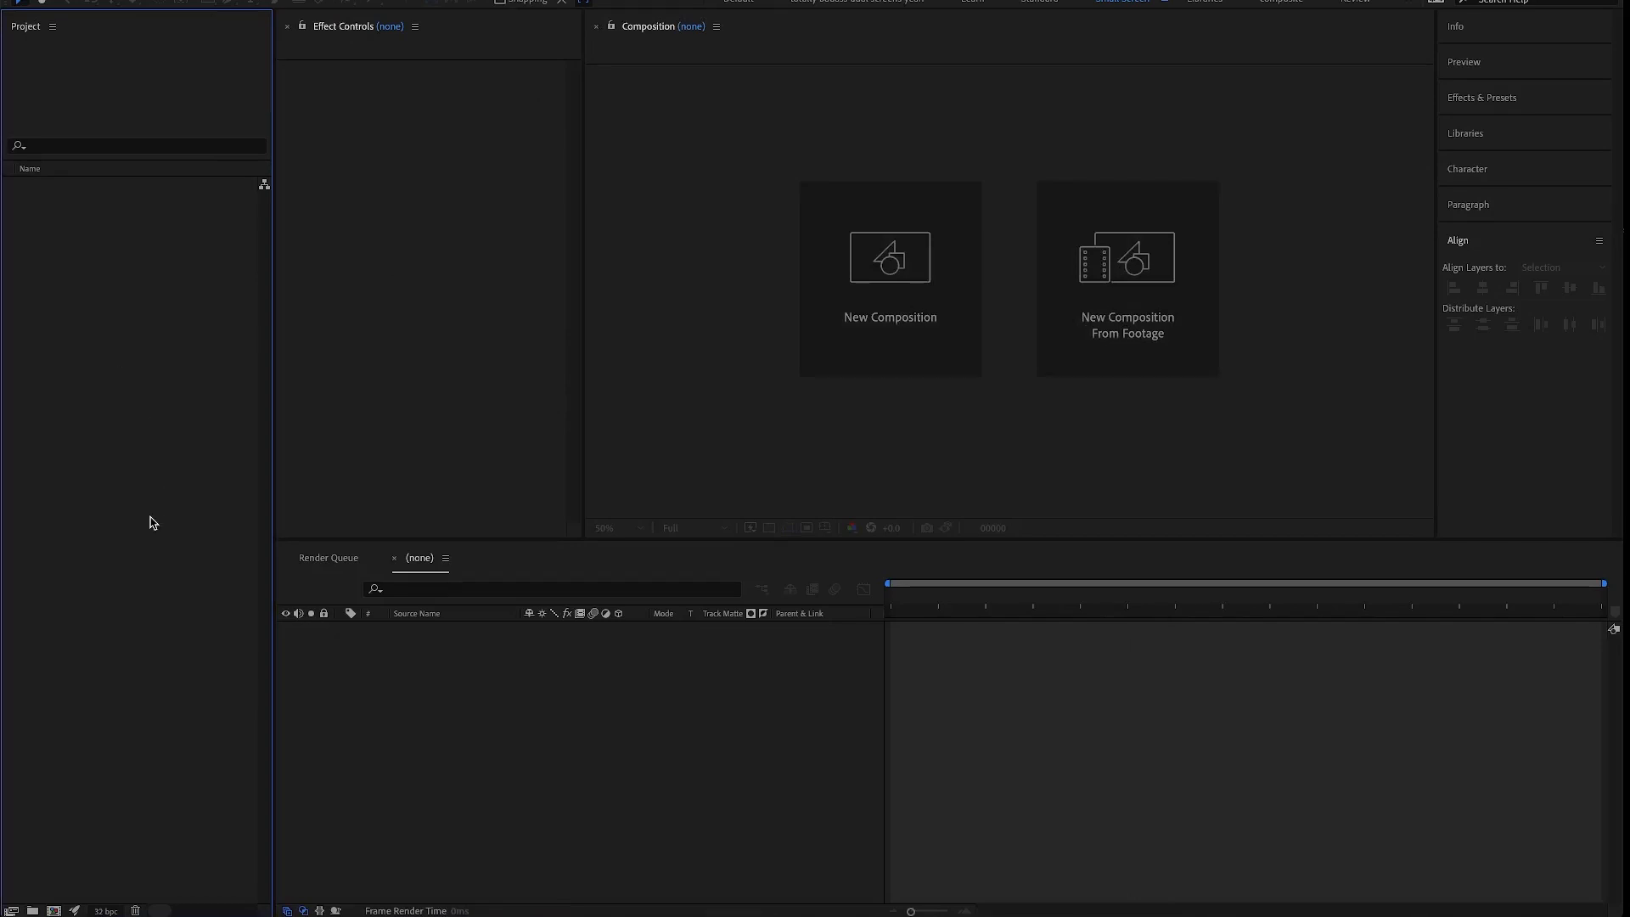
- Start a new composition using the HD 1920x1080, 25 fps preset
key("ctrl+n")
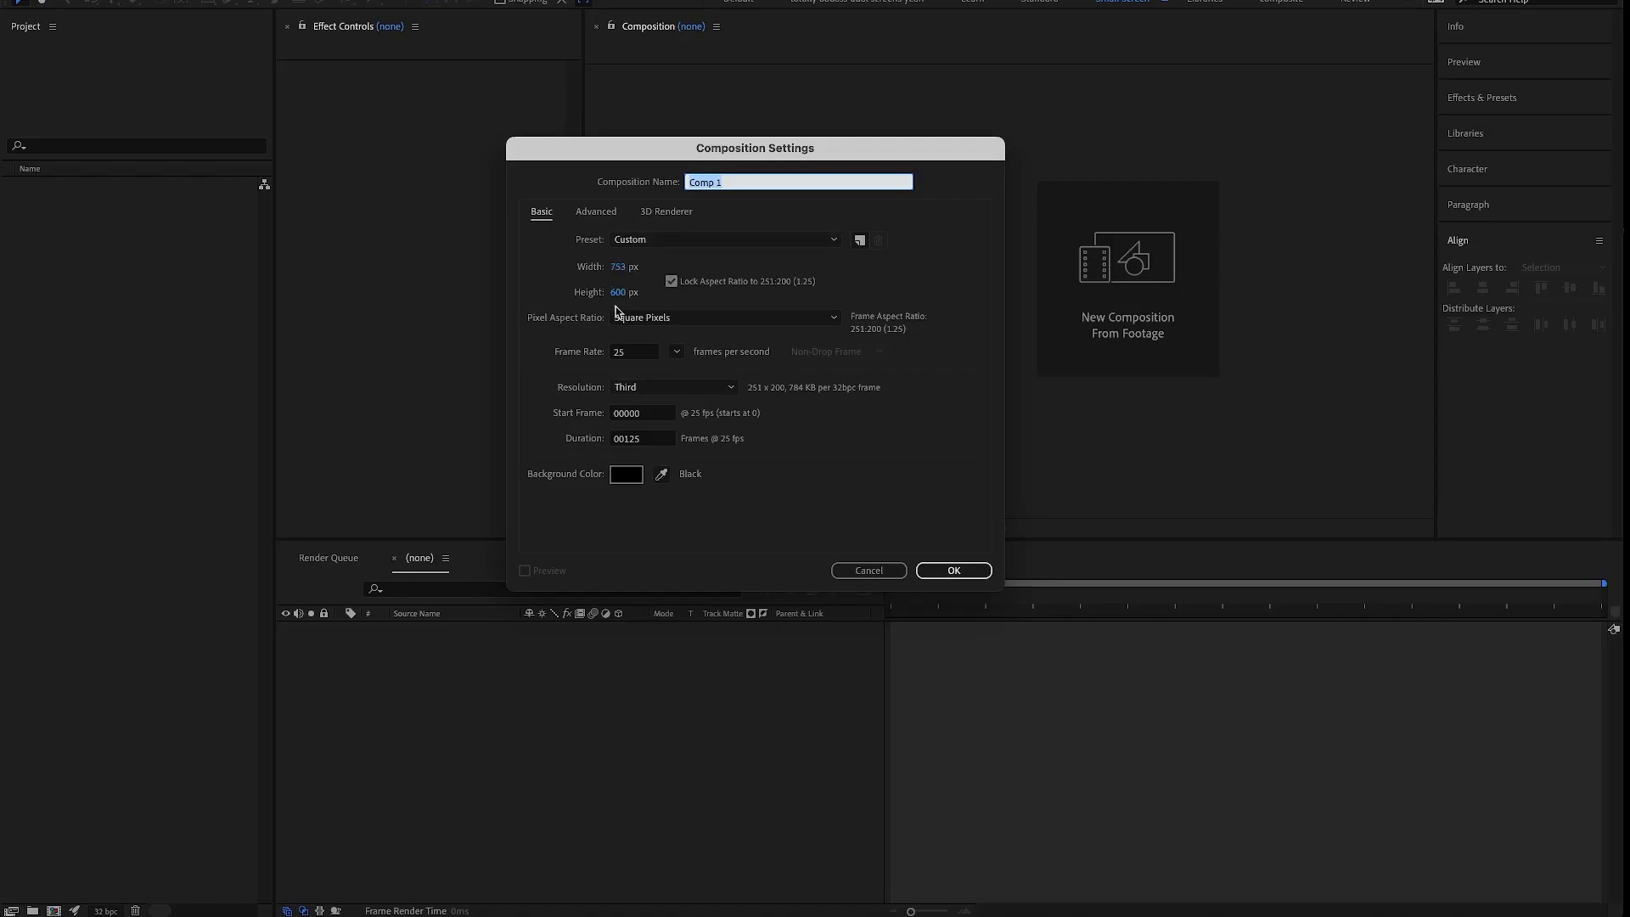
left_click(832, 242)
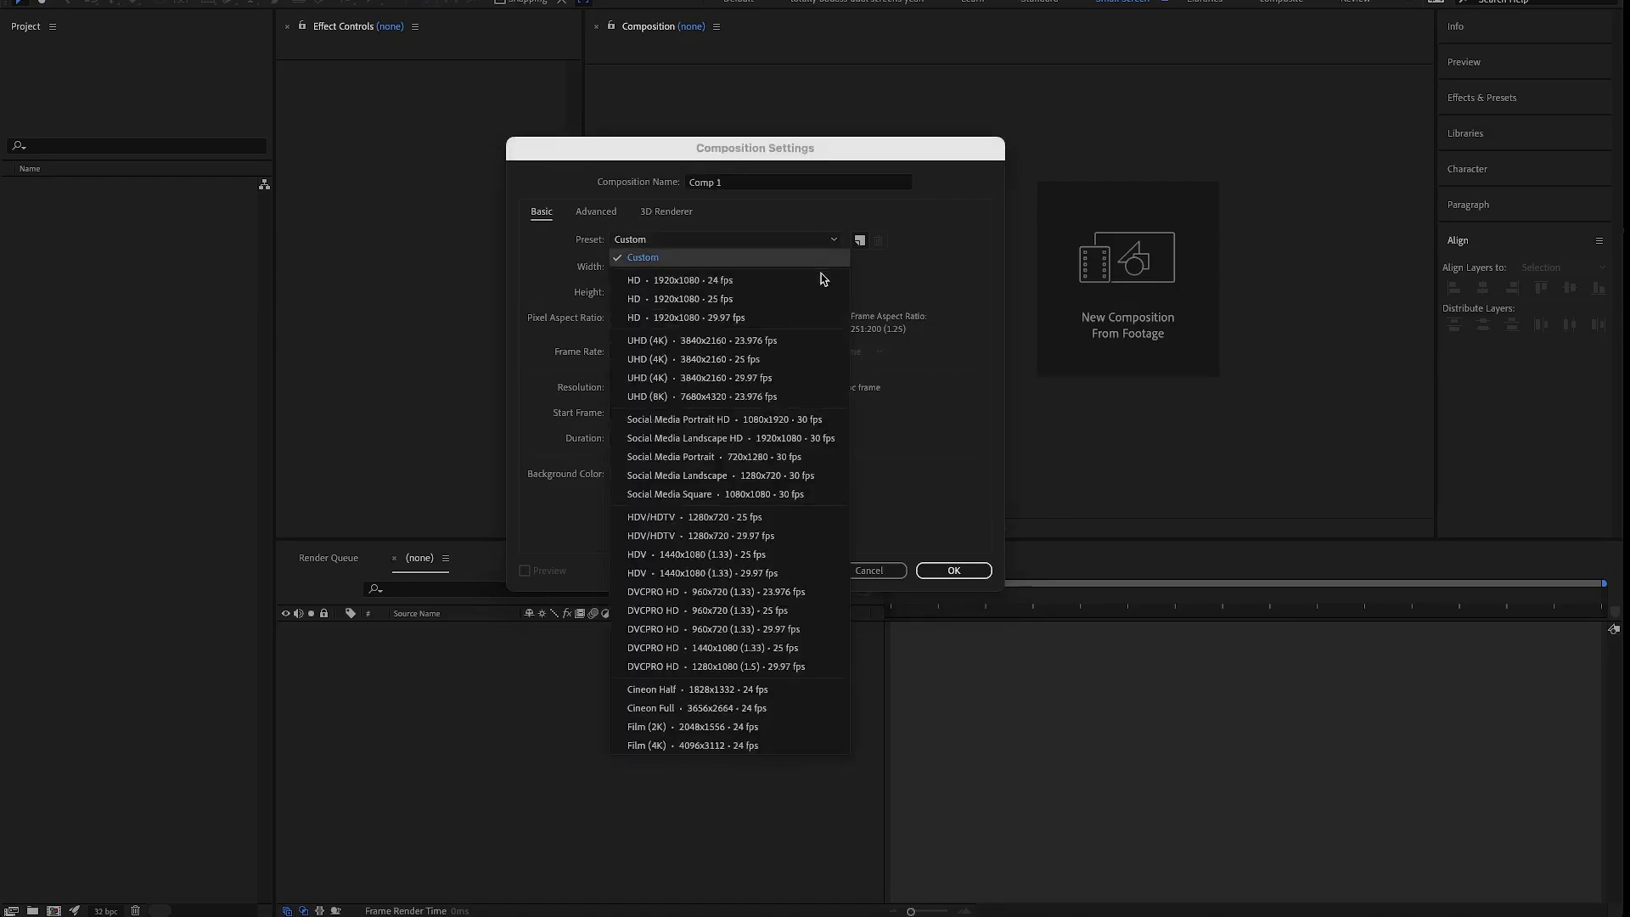
left_click(785, 305)
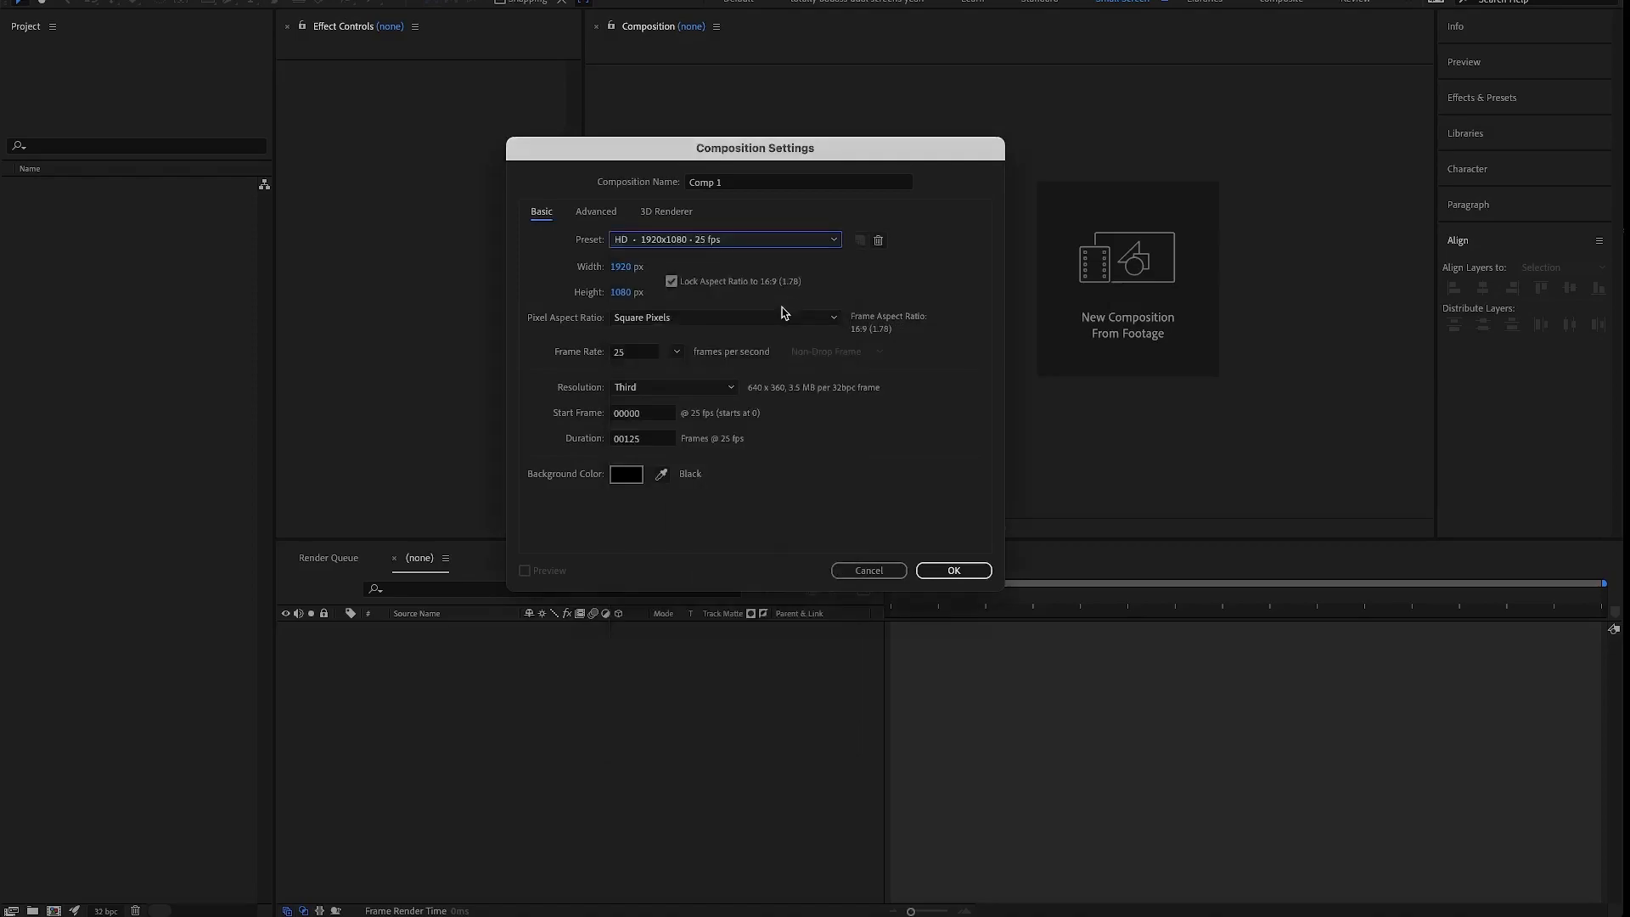
- Try a composition height of 713 px with the aspect ratio locked, and restore the height to 1080 px
left_click(673, 283)
left_click(671, 282)
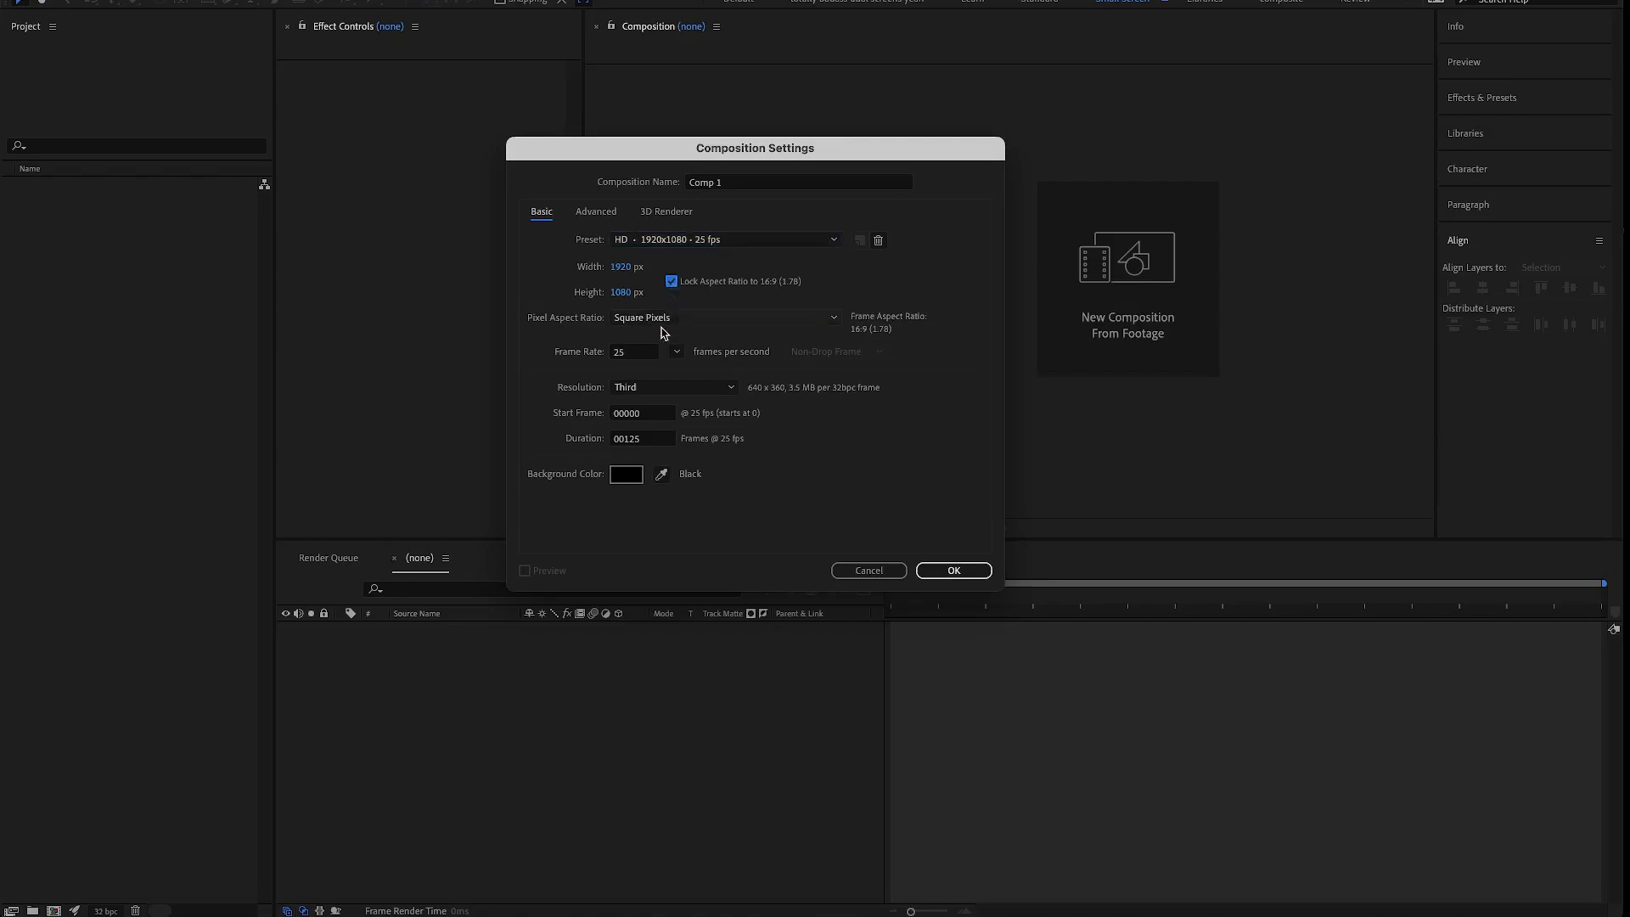
left_click(626, 293)
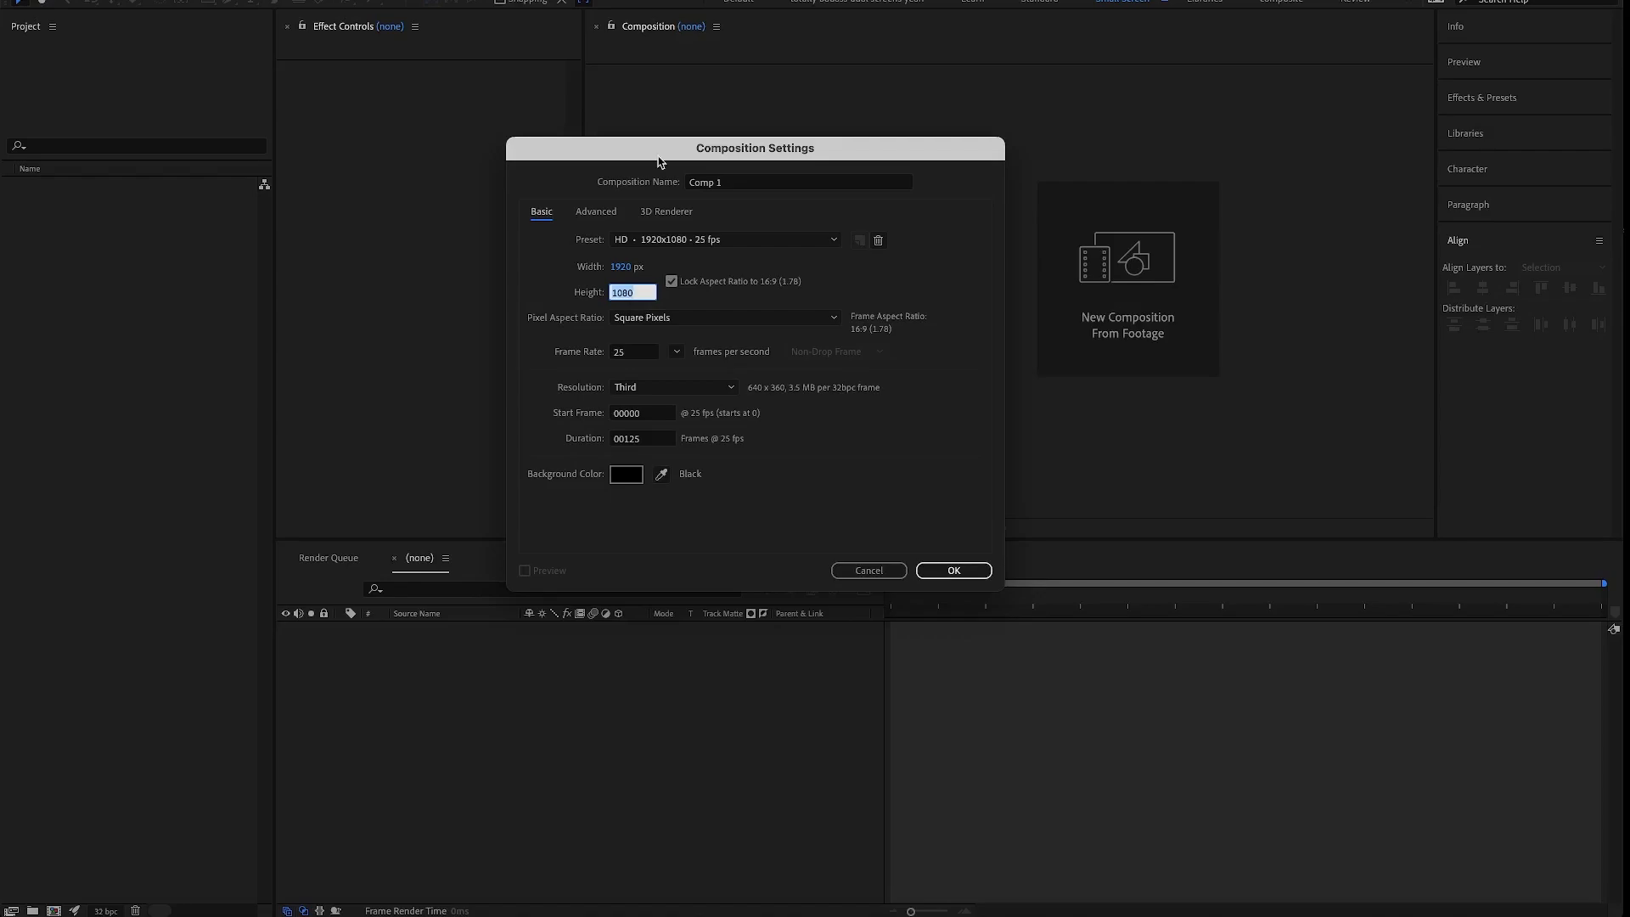
type("713")
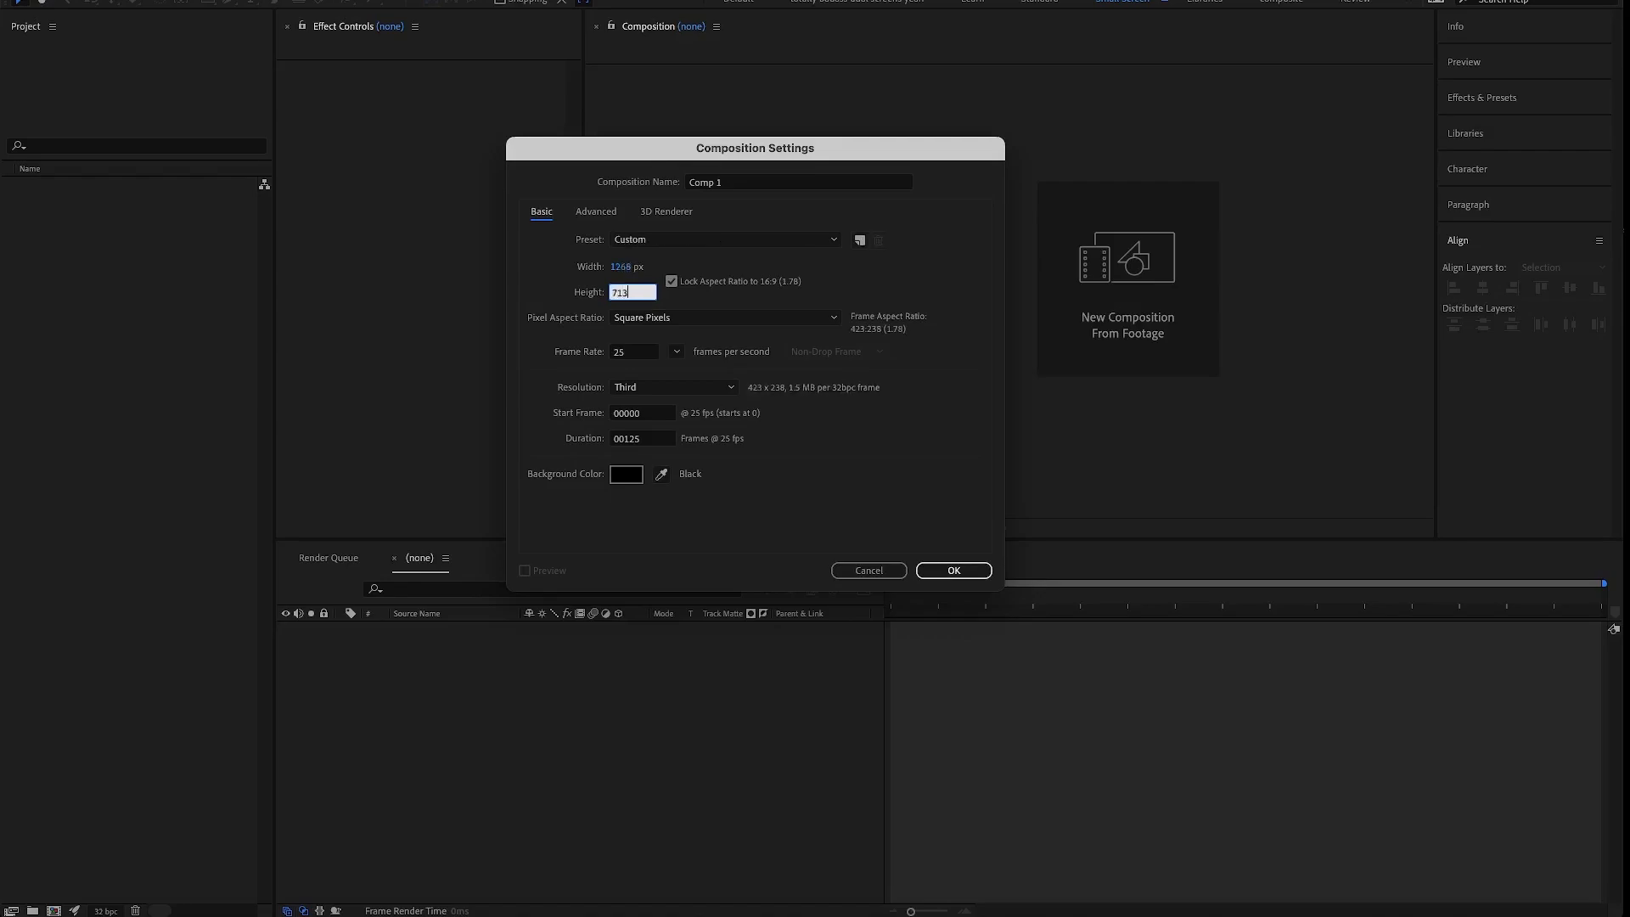
double_click(631, 293)
type("1080")
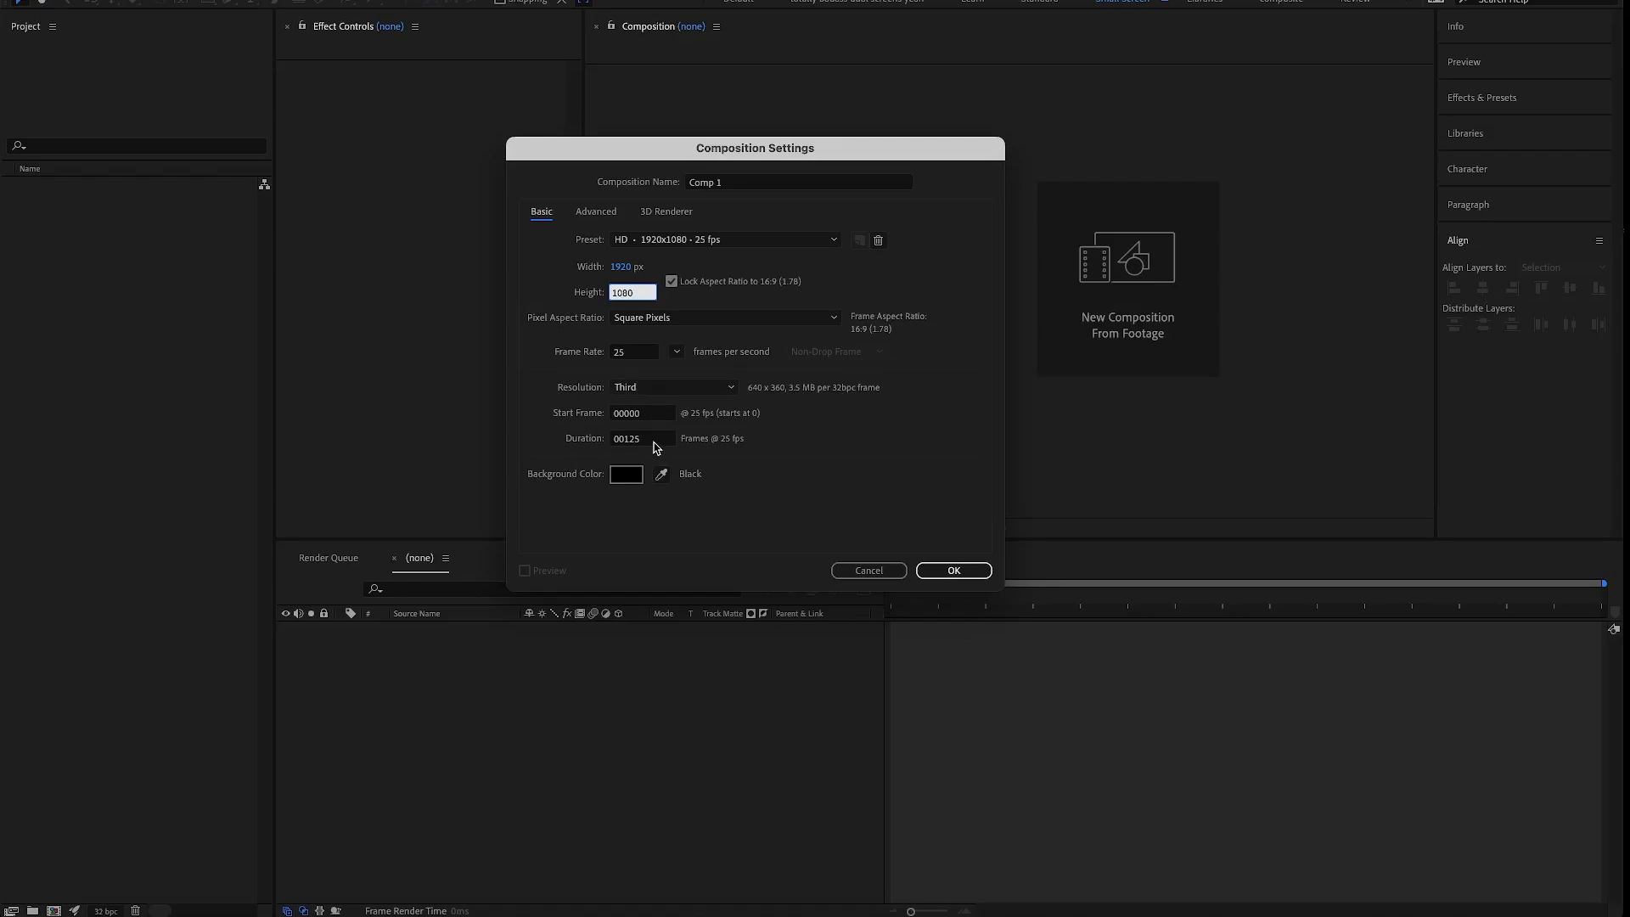
- Create the composition with these settings and move the current time to frame 37
left_click(974, 576)
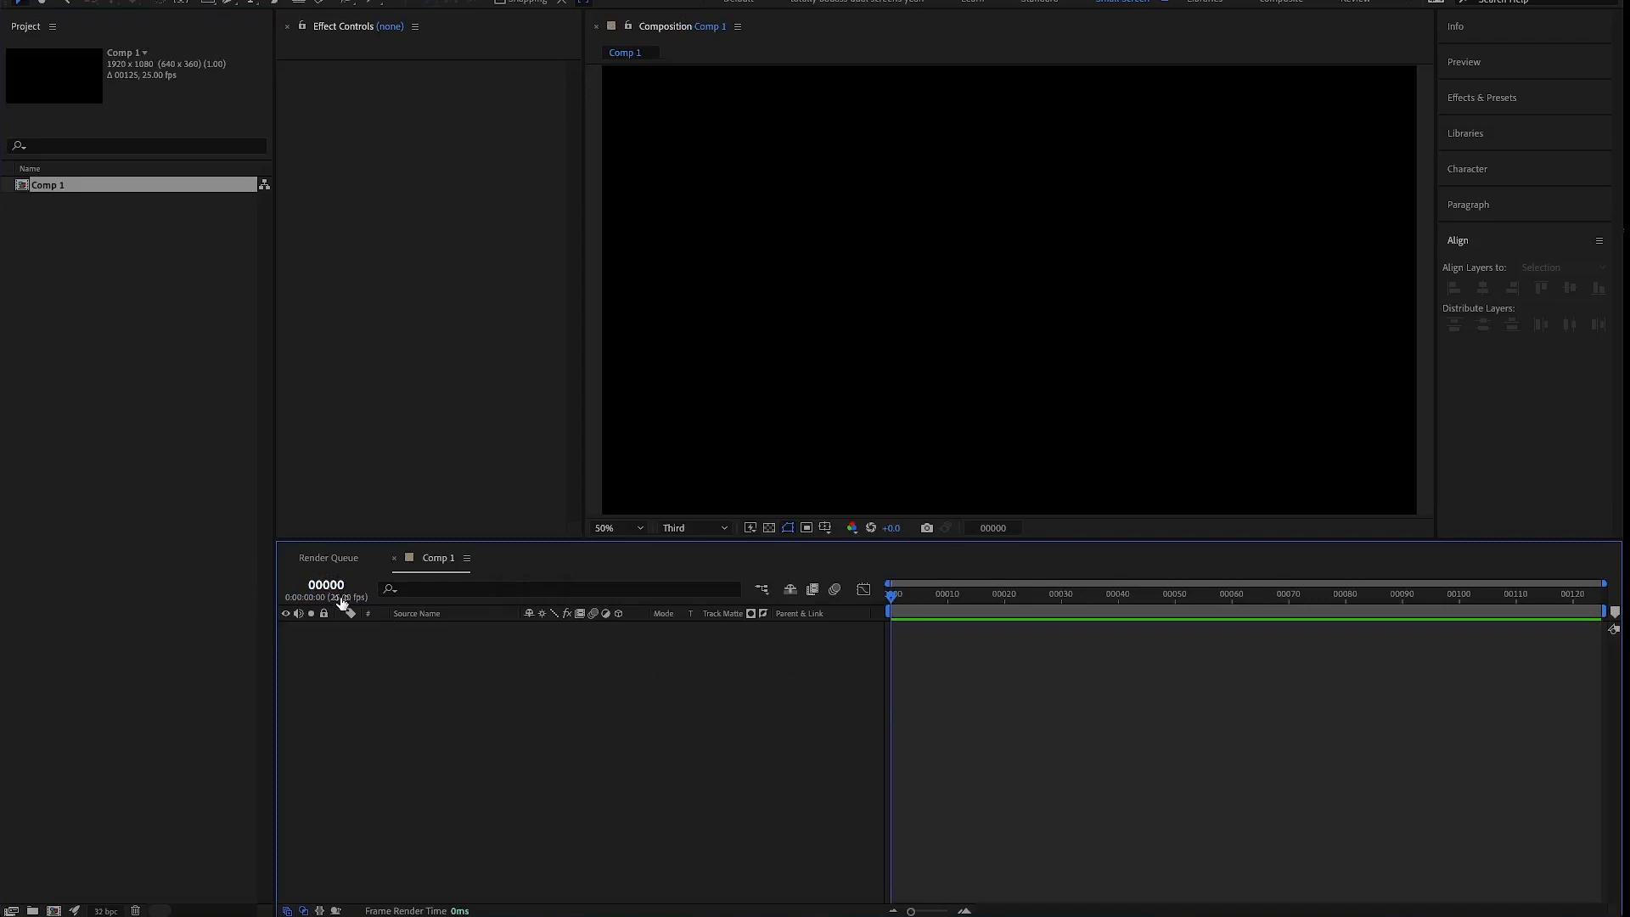
left_click_drag(344, 601, 364, 687)
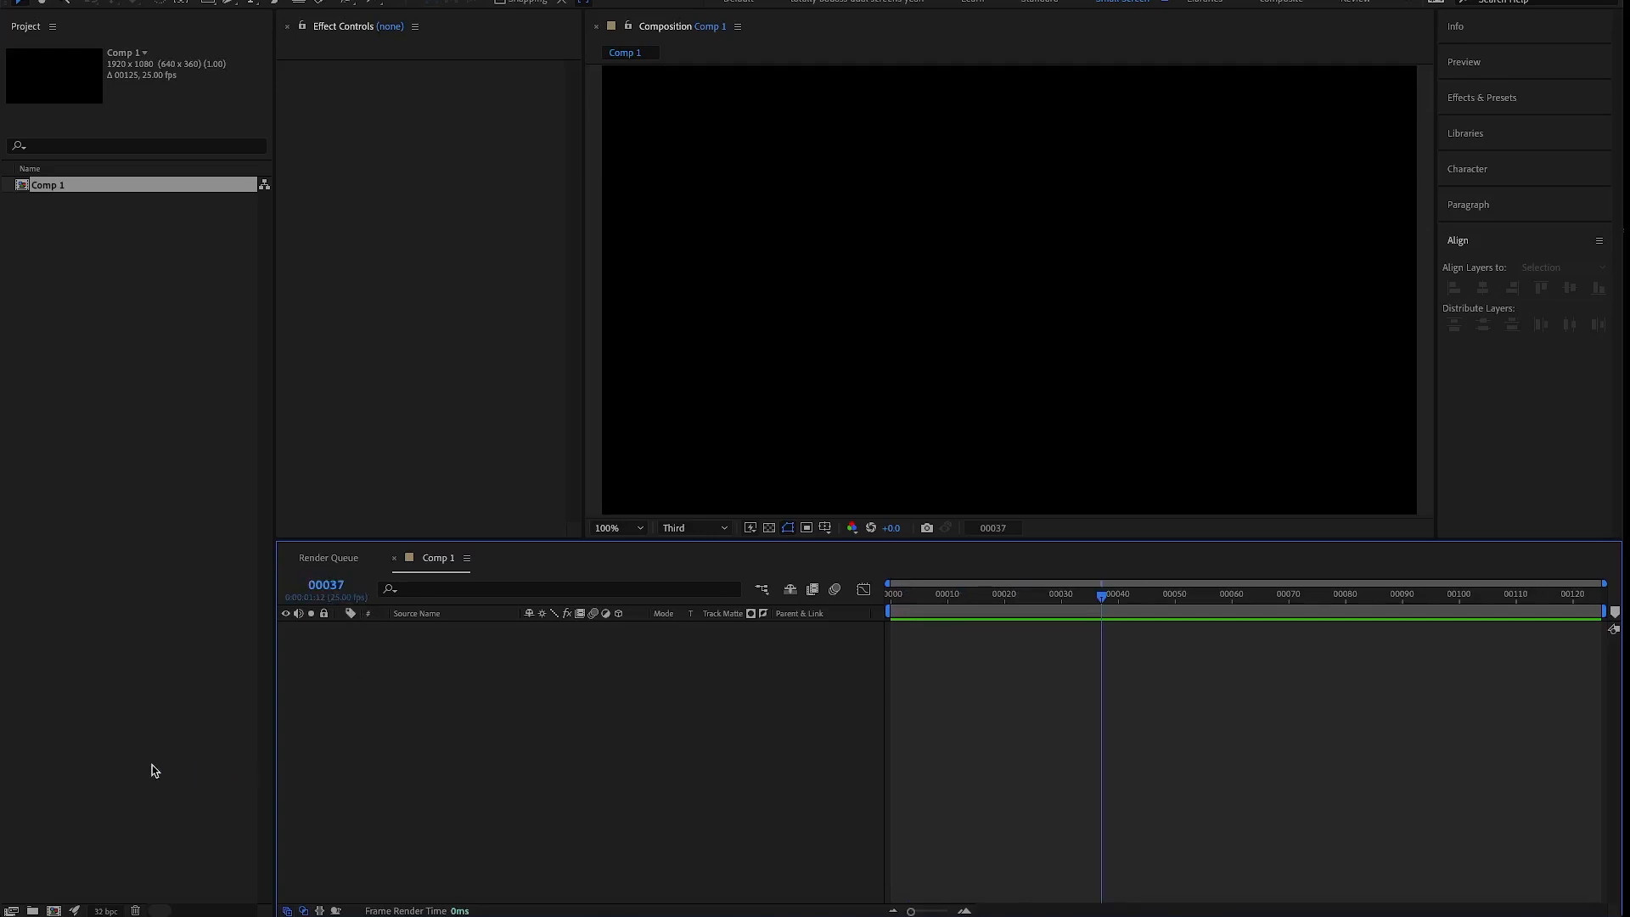
- Set the project's time display style to Timecode and make the timeline panel slightly shorter
left_click(76, 911)
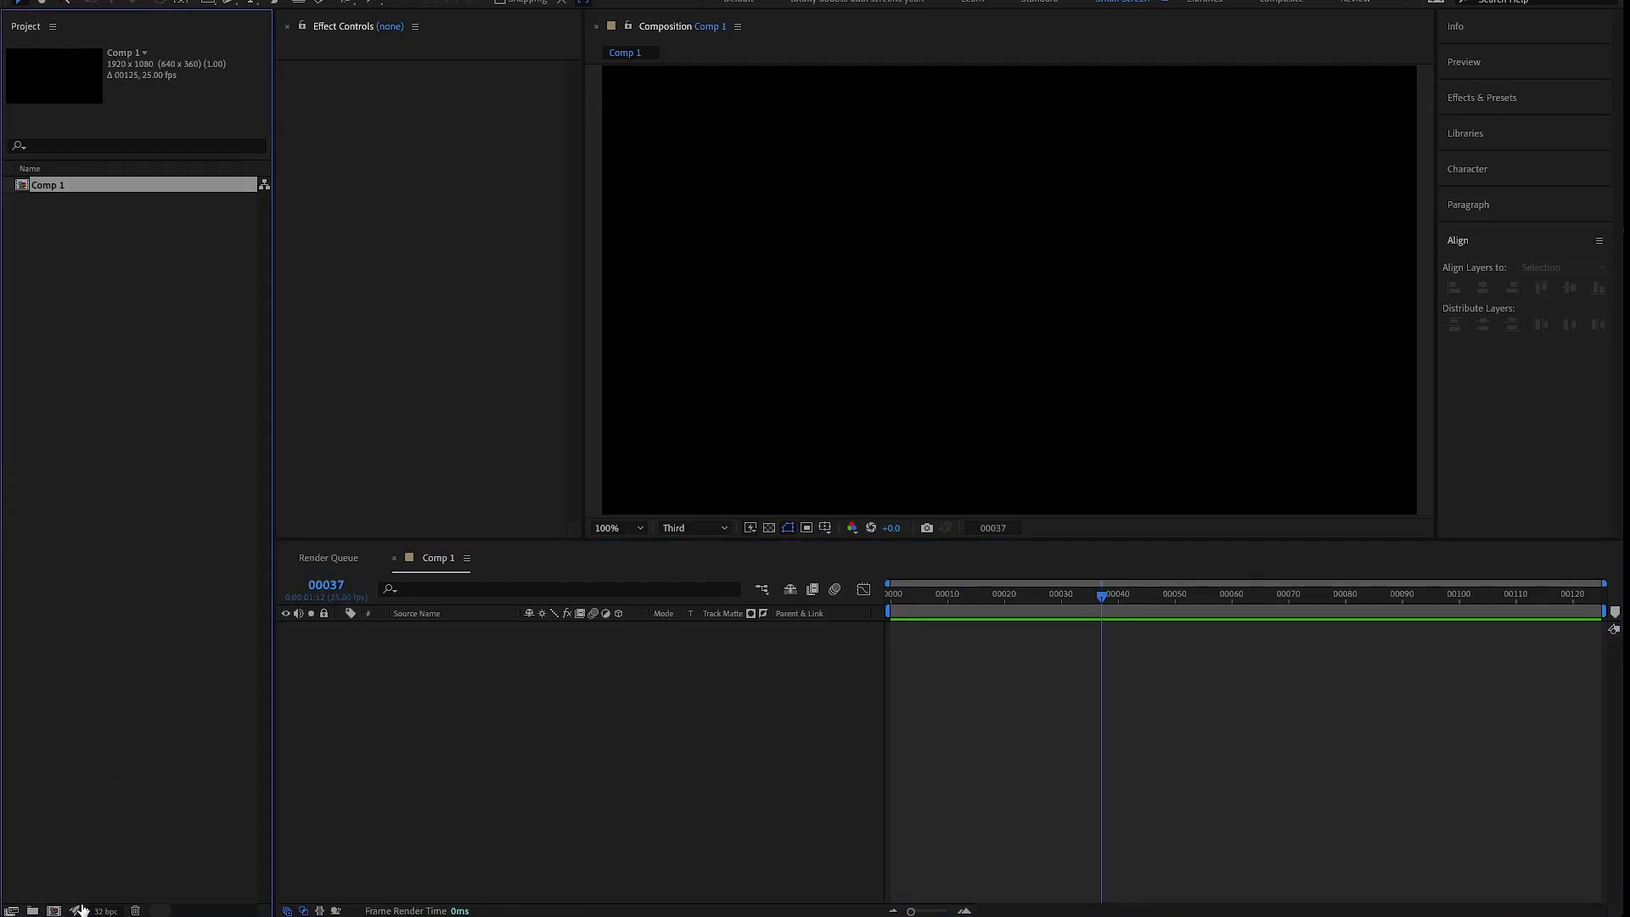
left_click(75, 909)
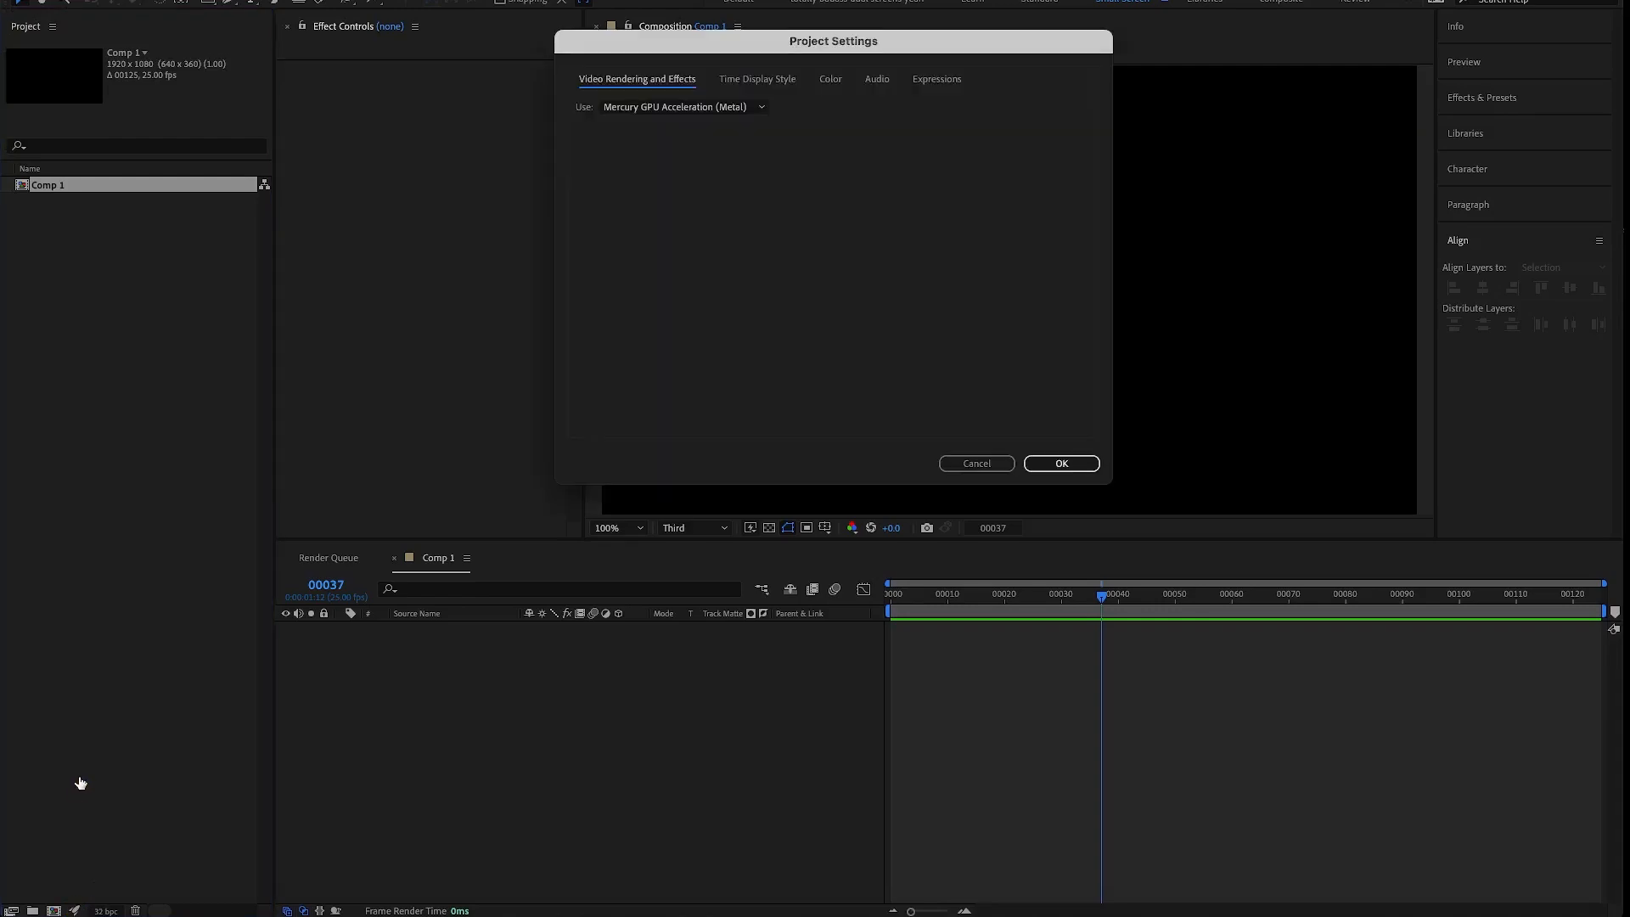
left_click(758, 81)
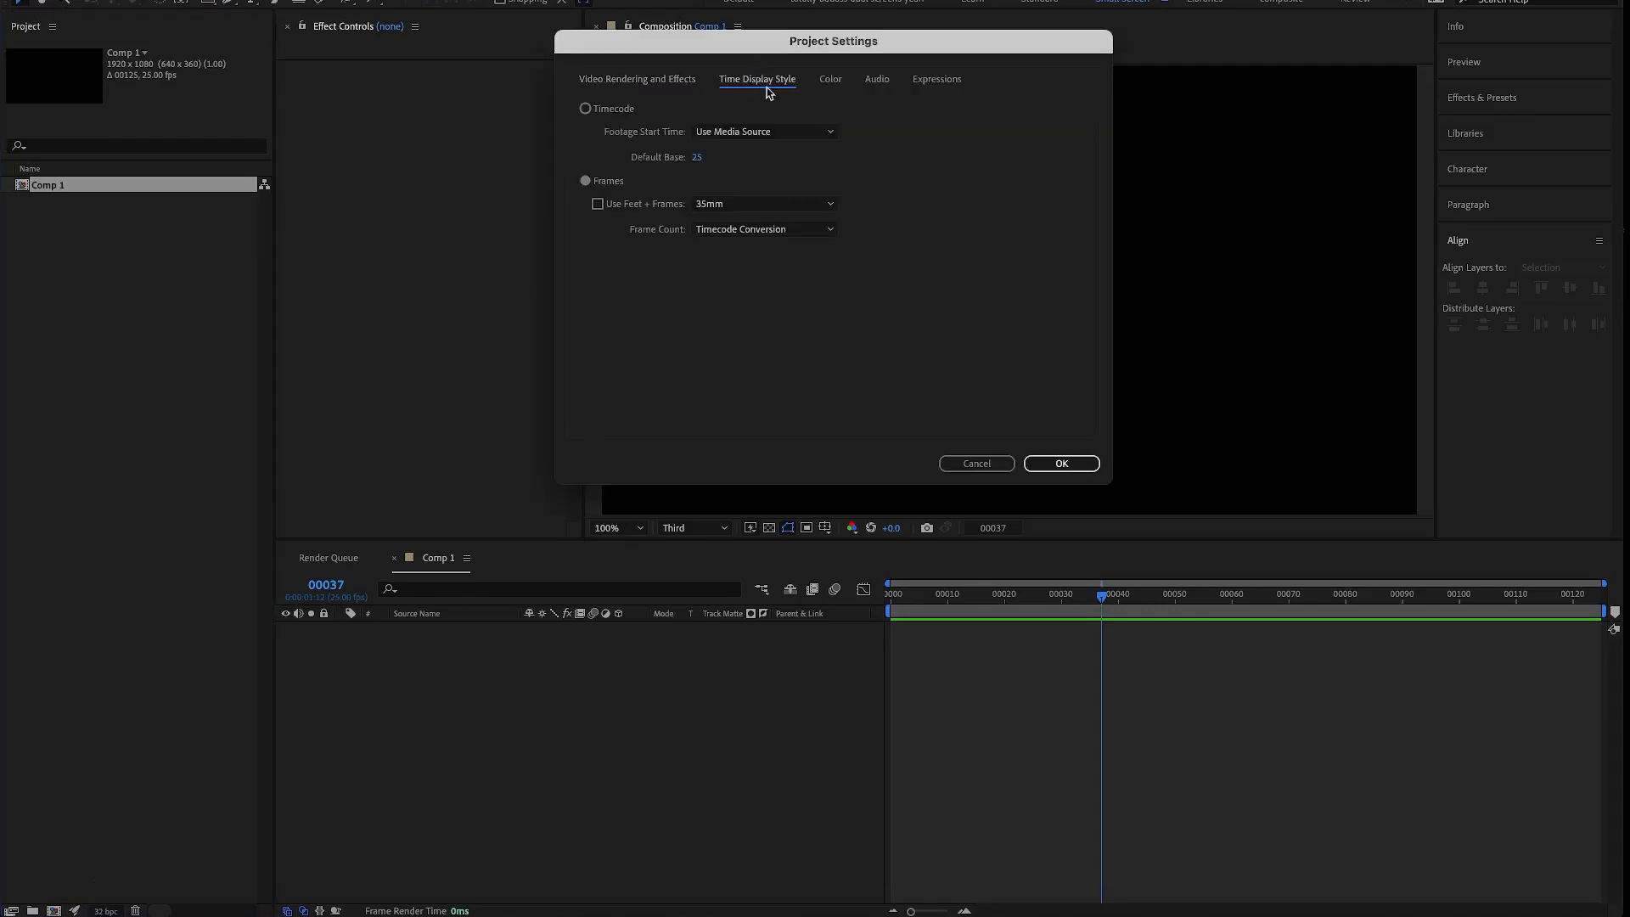
left_click(611, 110)
left_click(1087, 468)
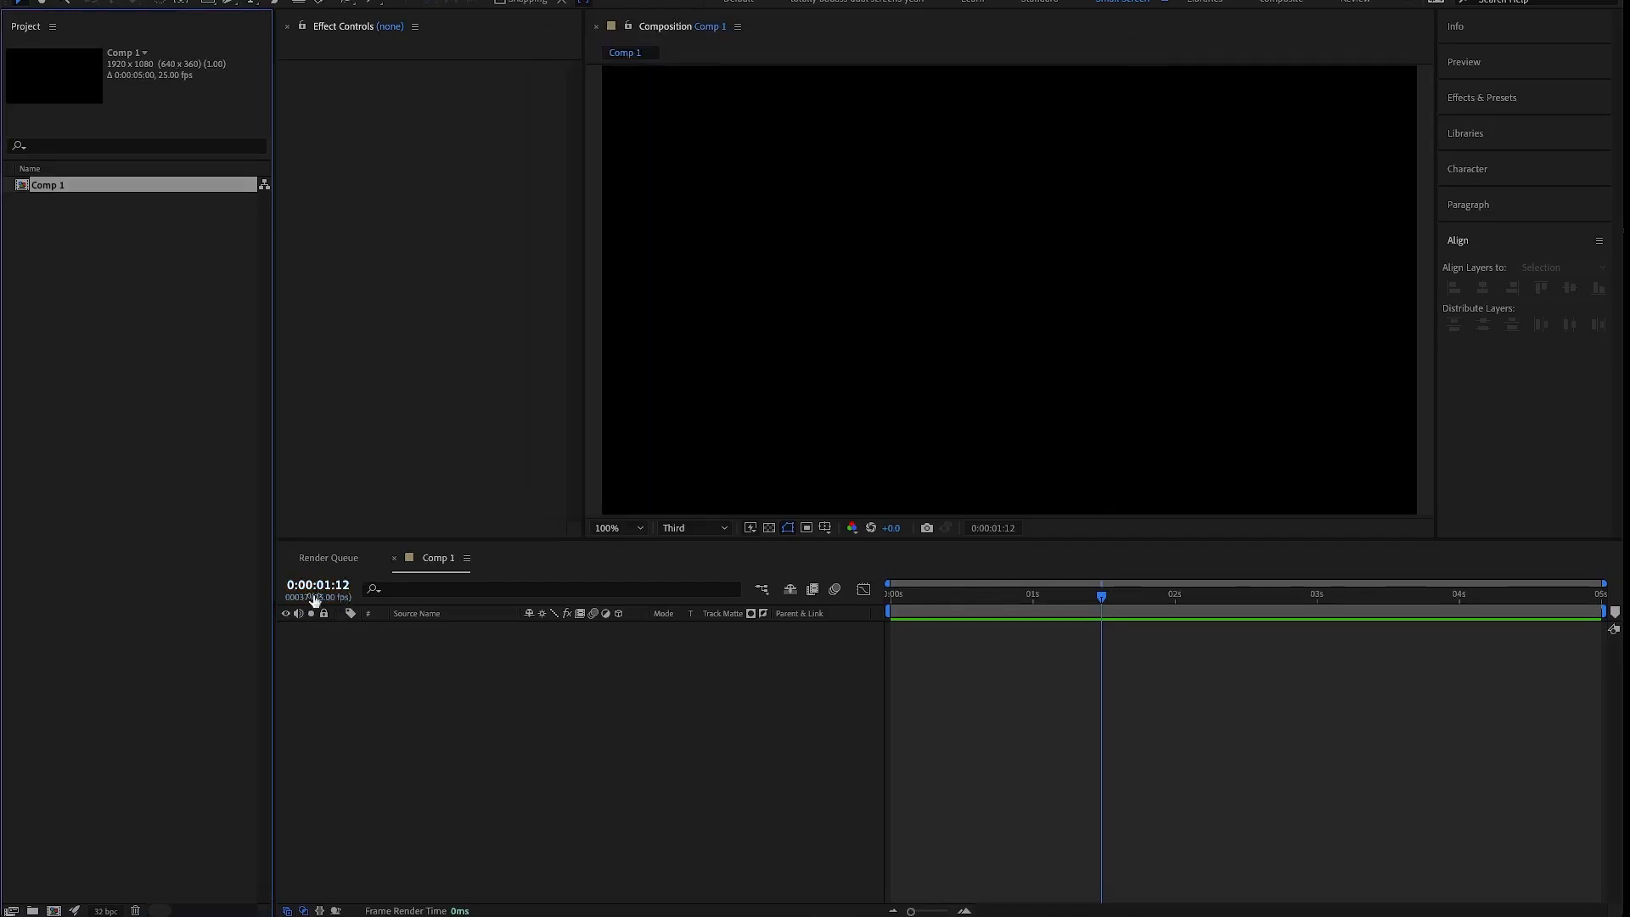
left_click(535, 768)
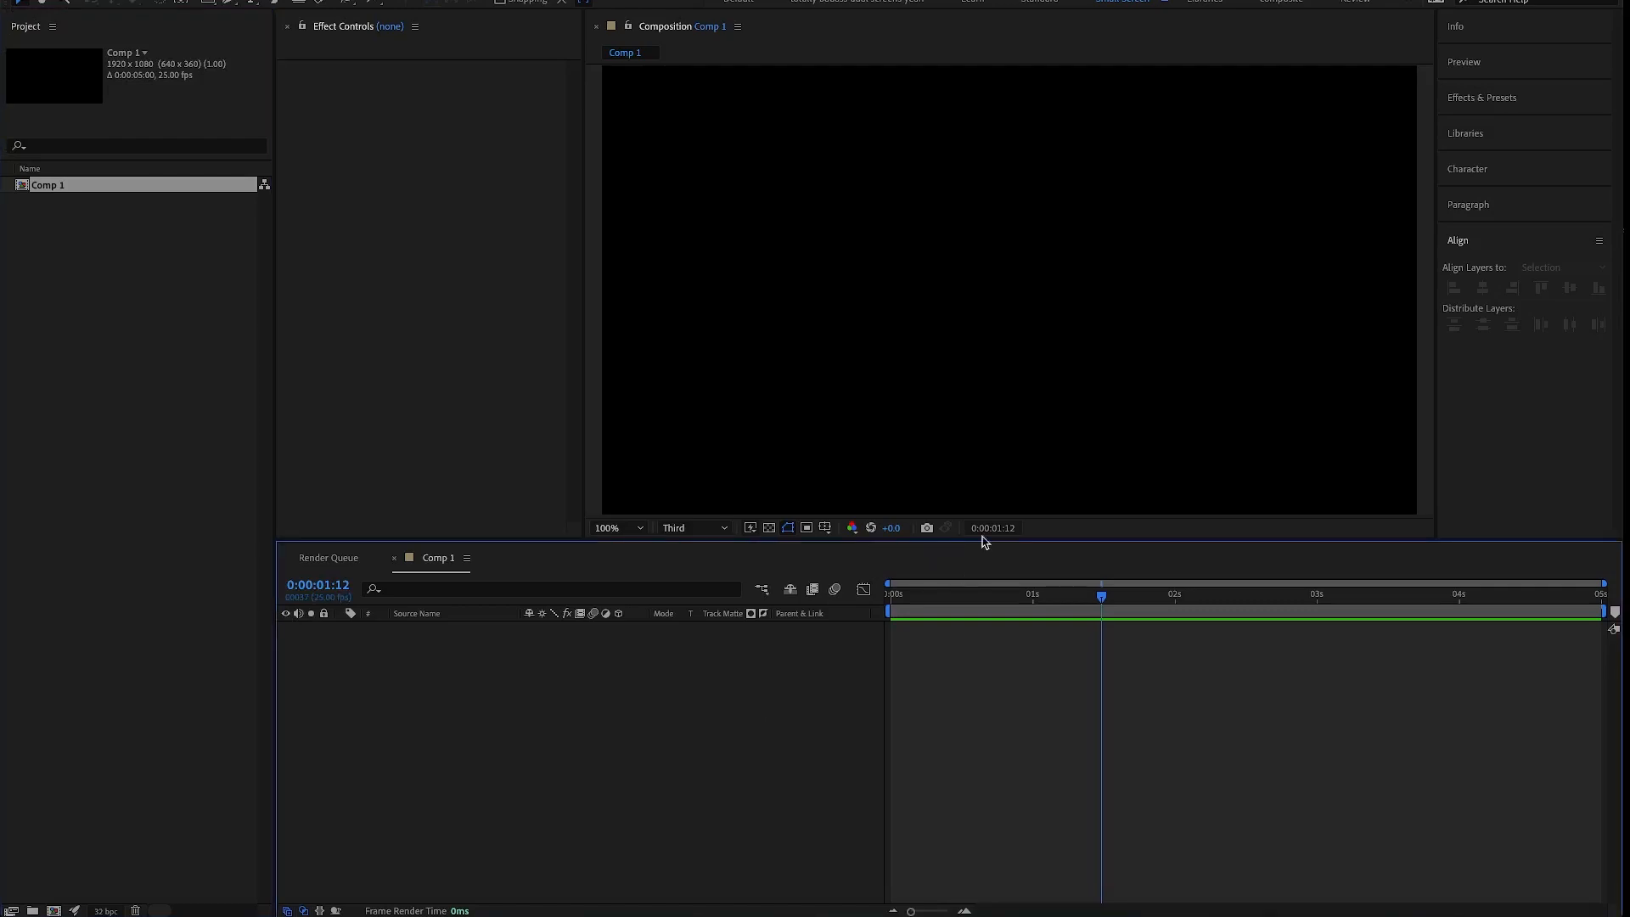
left_click_drag(1329, 548, 1328, 552)
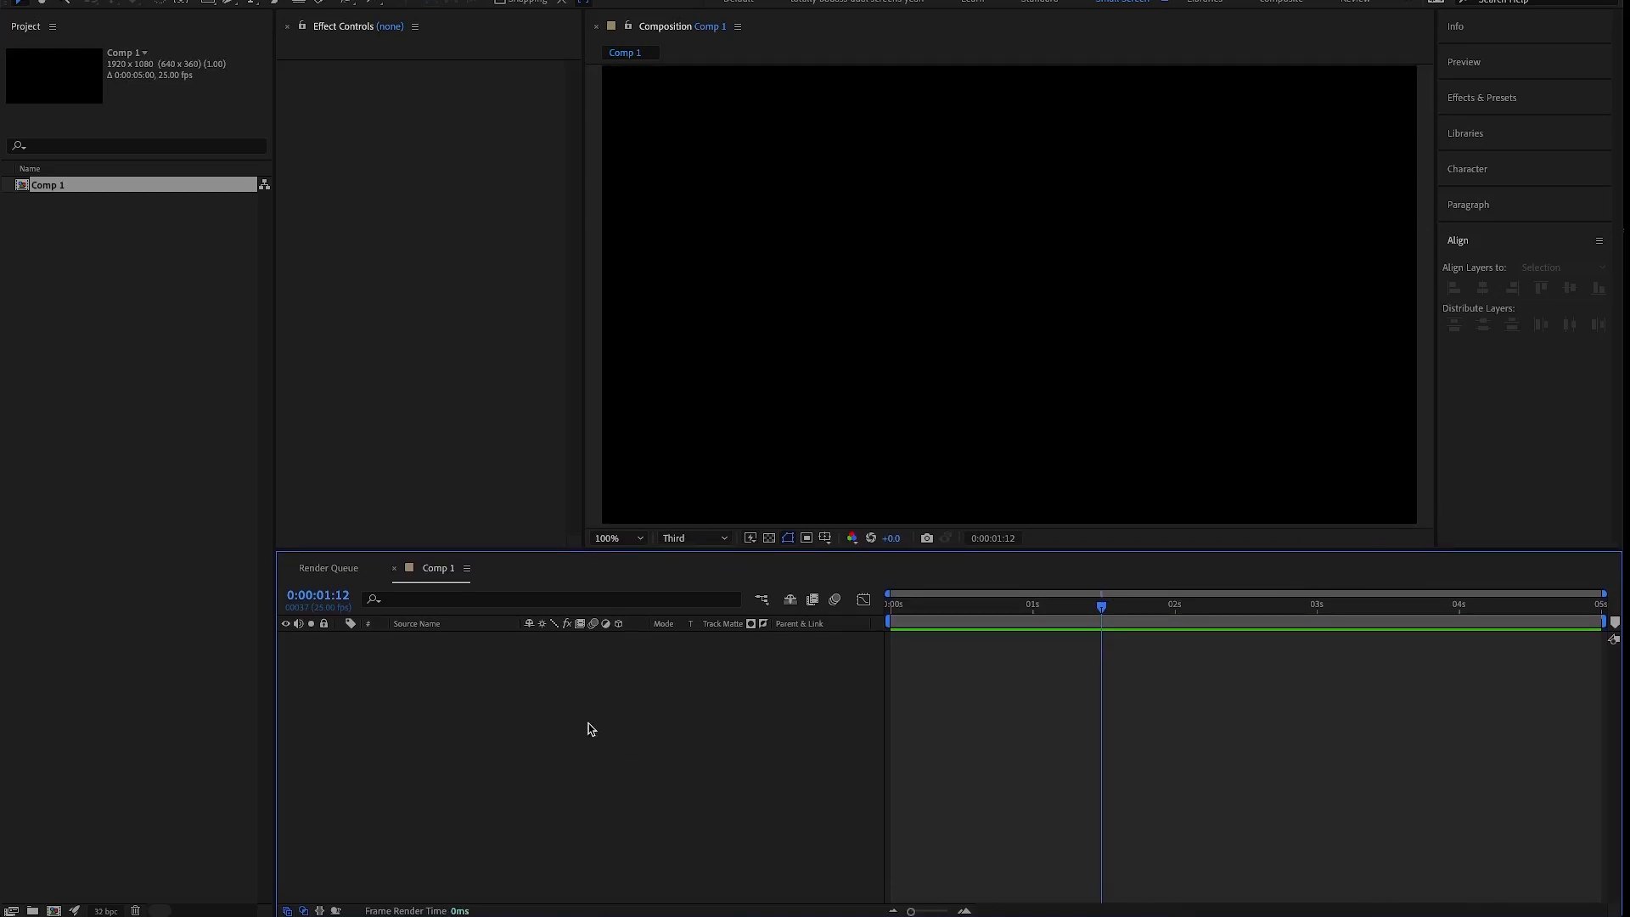
- Create a red solid at composition size with its aspect ratio locked to 16:9, and delete it from the timeline
right_click(567, 698)
mouse_move(595, 698)
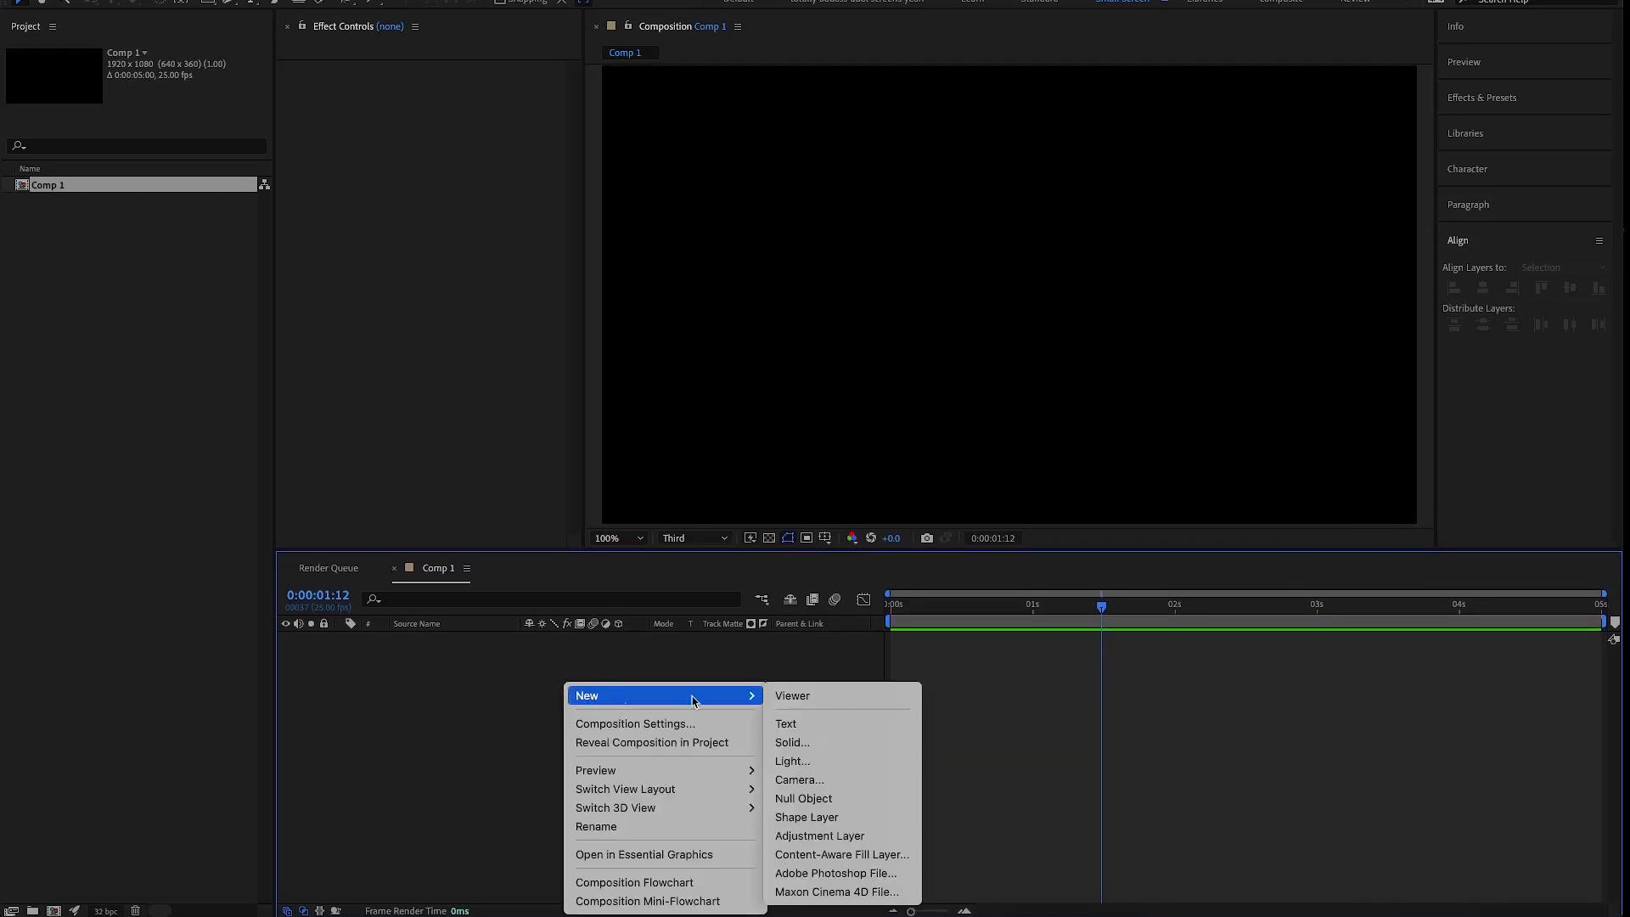
left_click(851, 749)
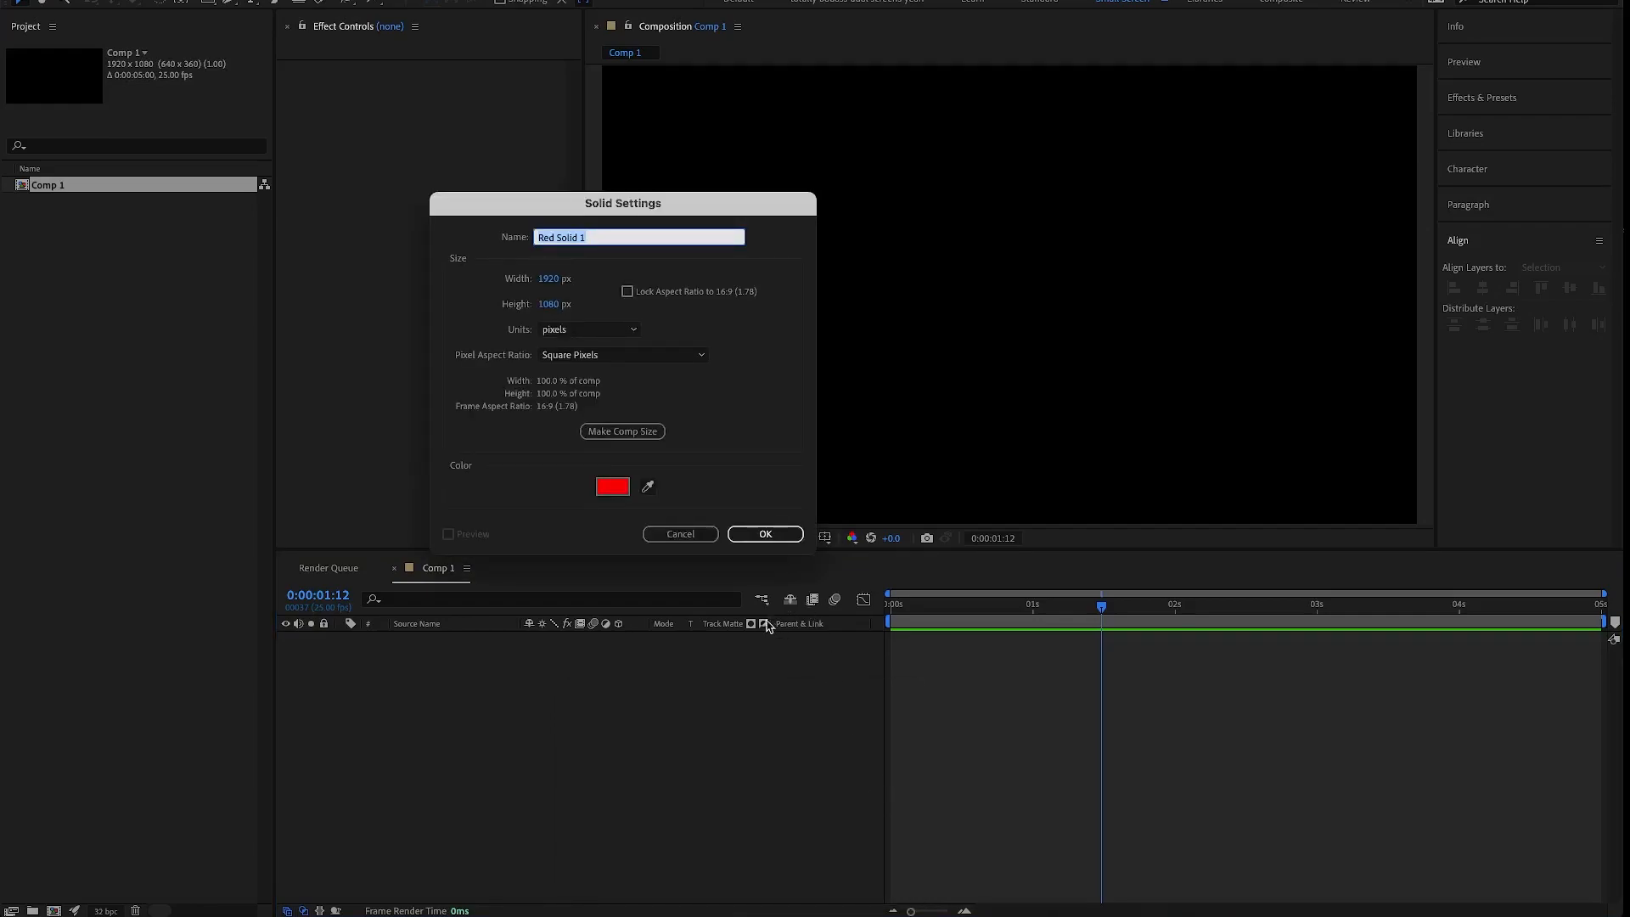
left_click(764, 541)
left_click(620, 433)
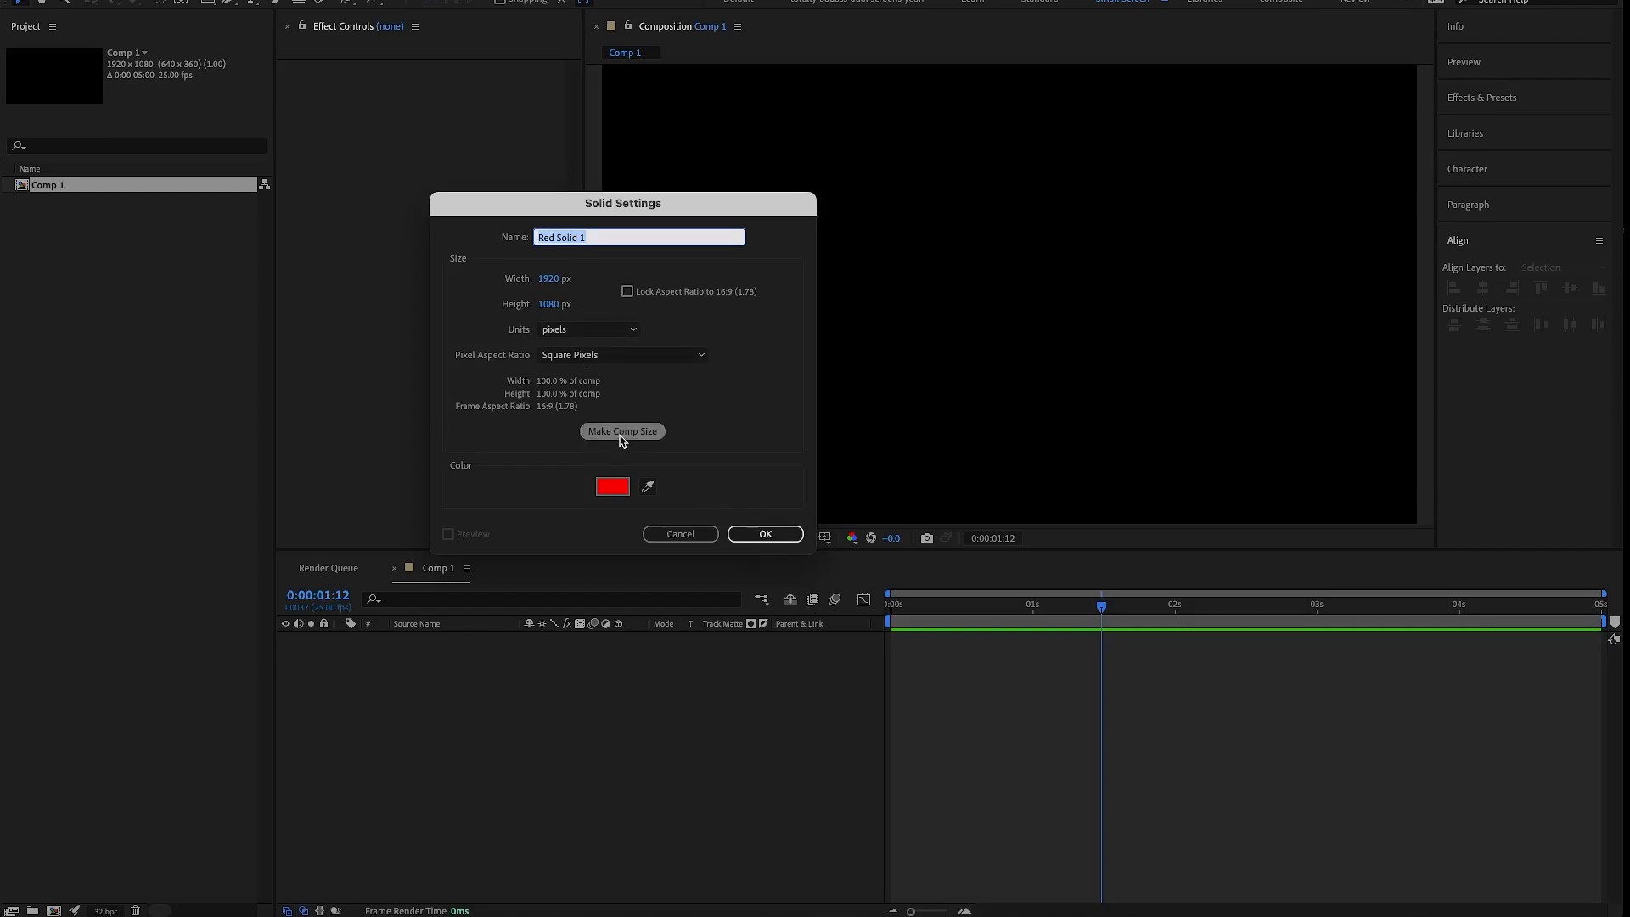
left_click(628, 293)
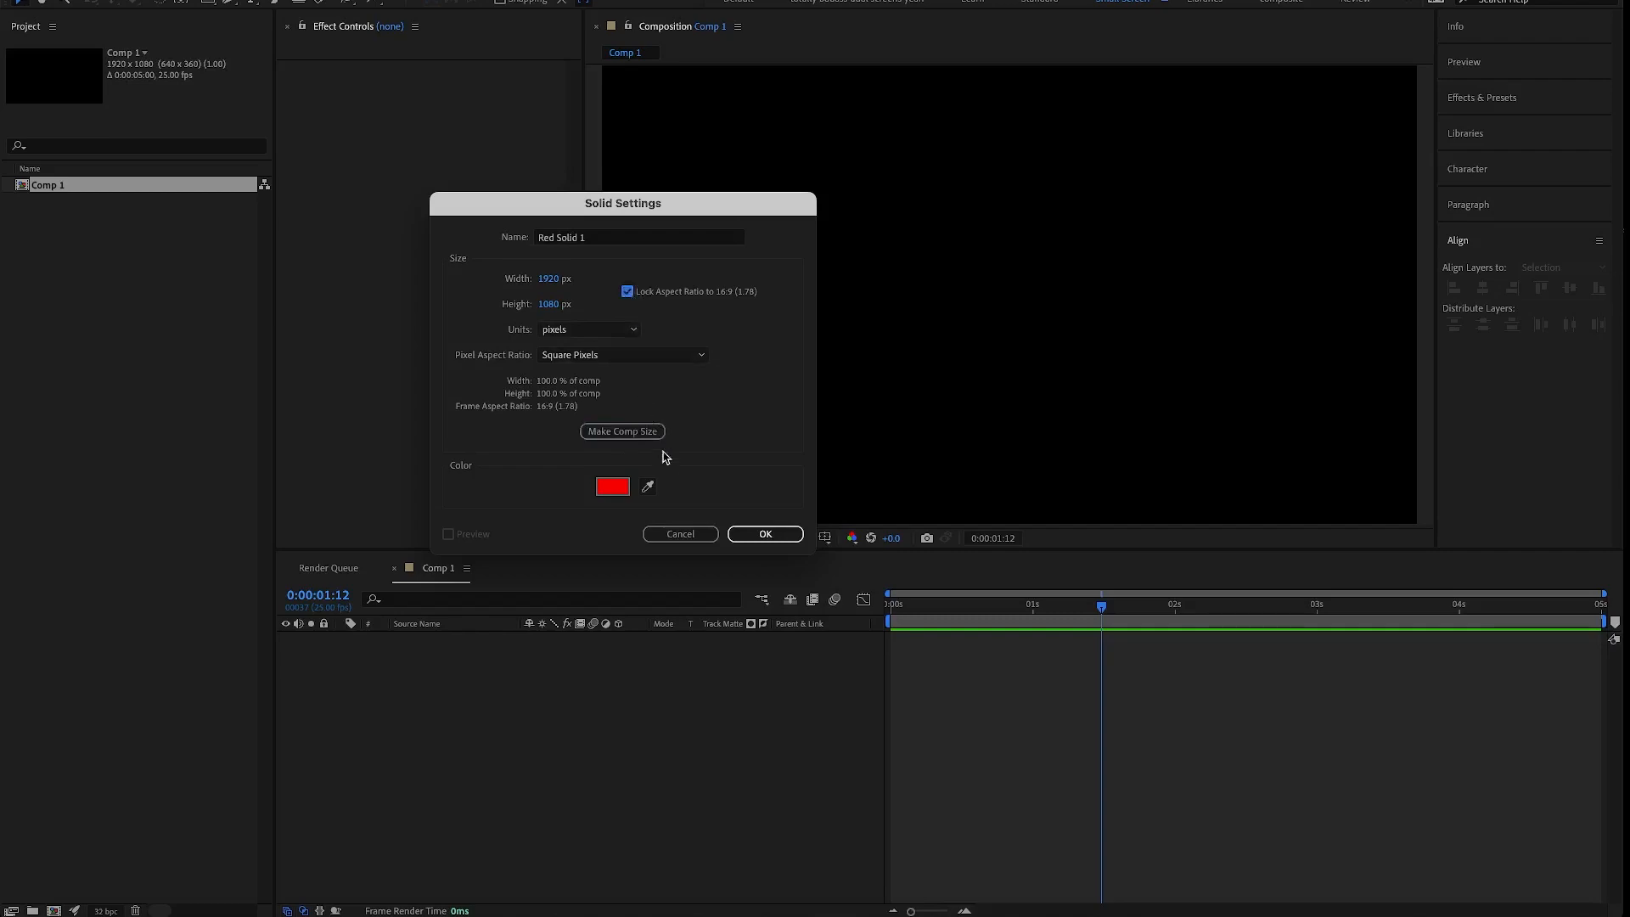
left_click(774, 535)
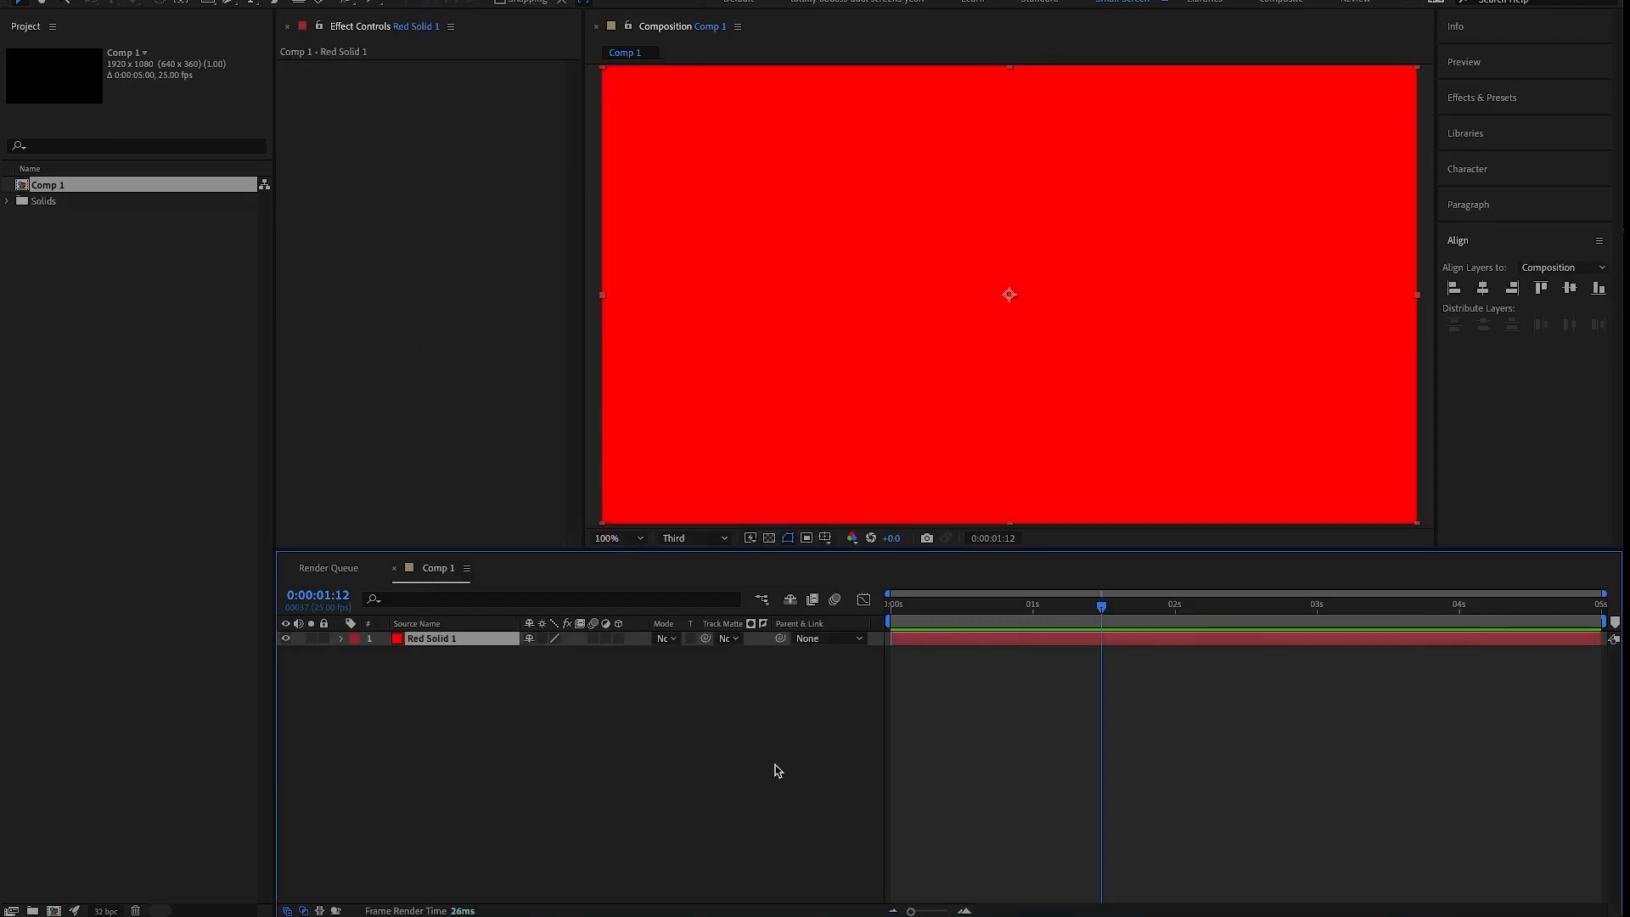
key("Delete")
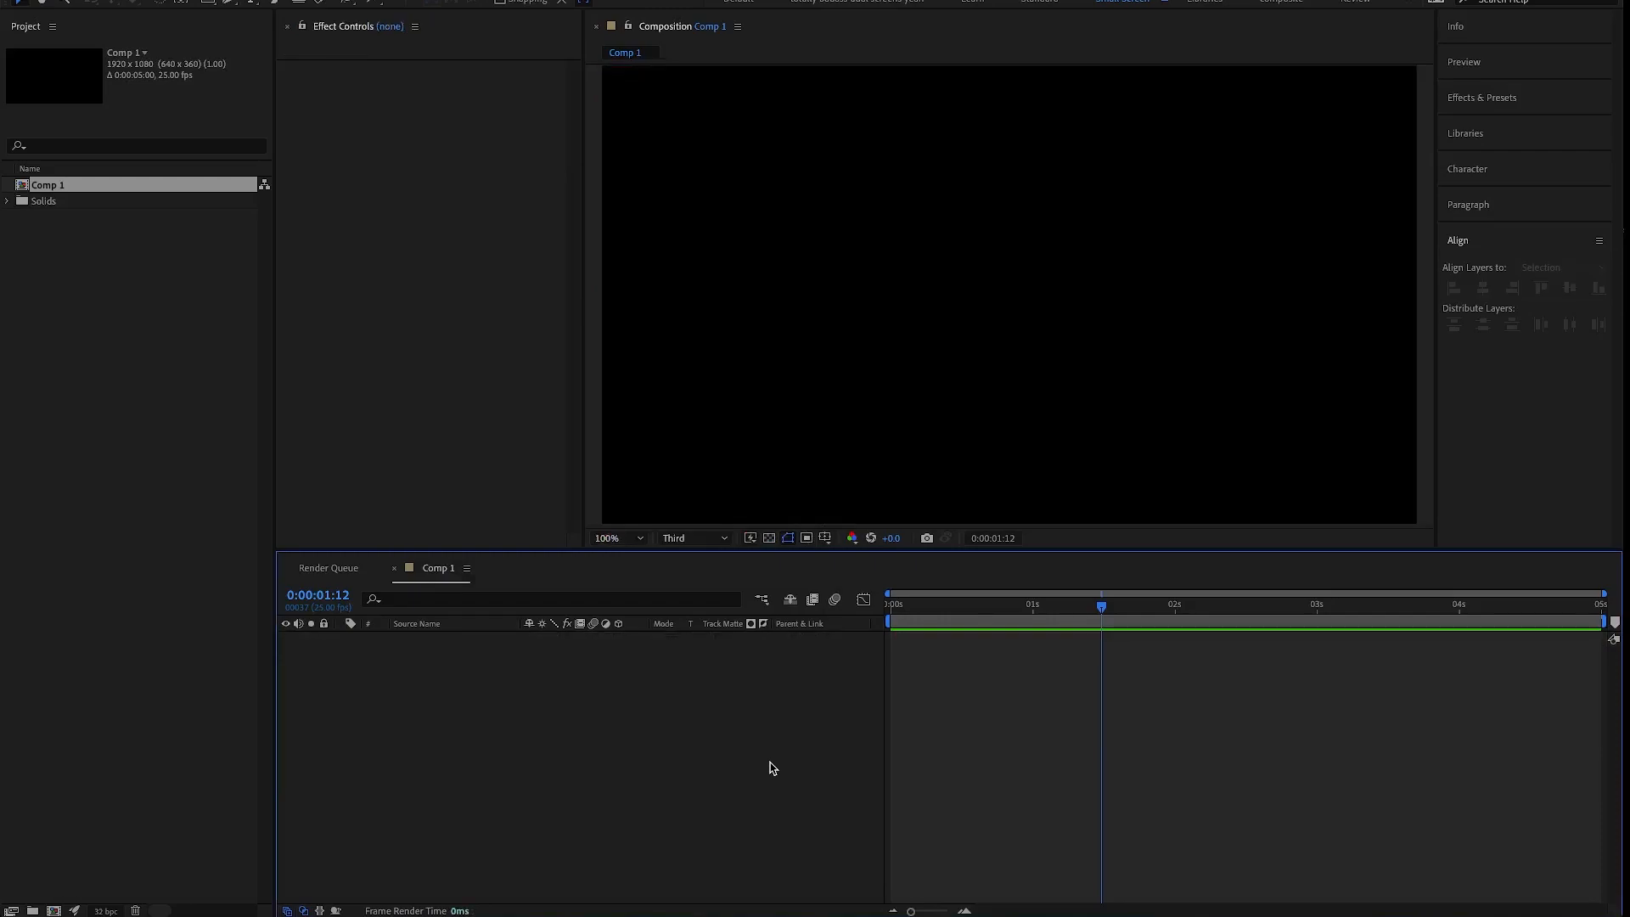
- Create a red solid layer of 1920 × 1080 px in the composition
key("ctrl+y")
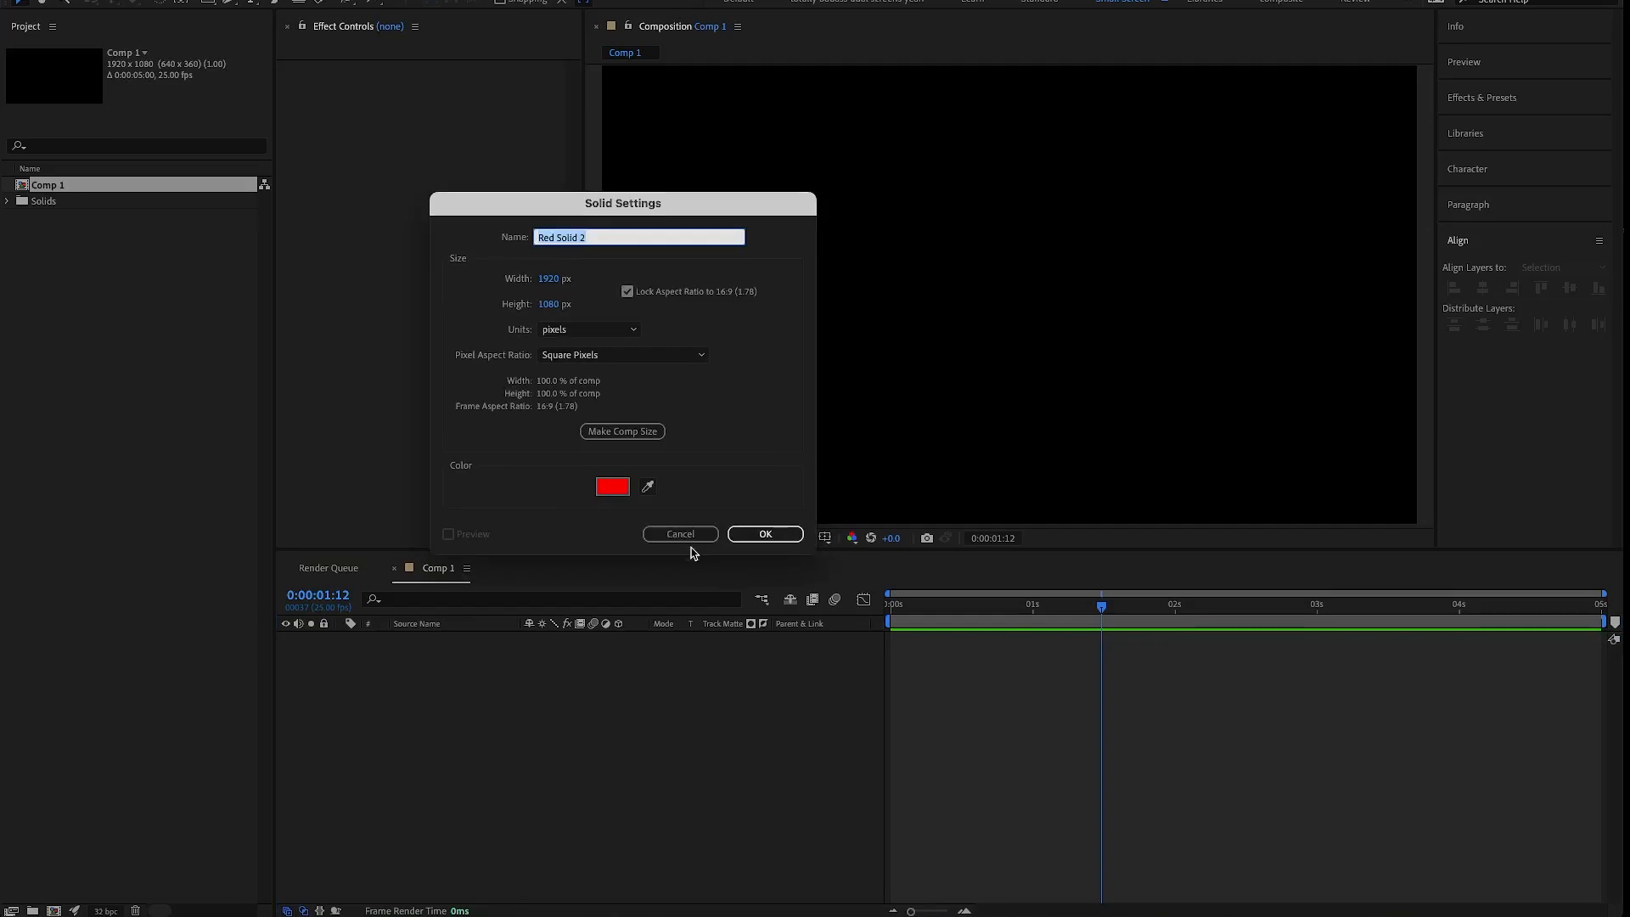
left_click(781, 537)
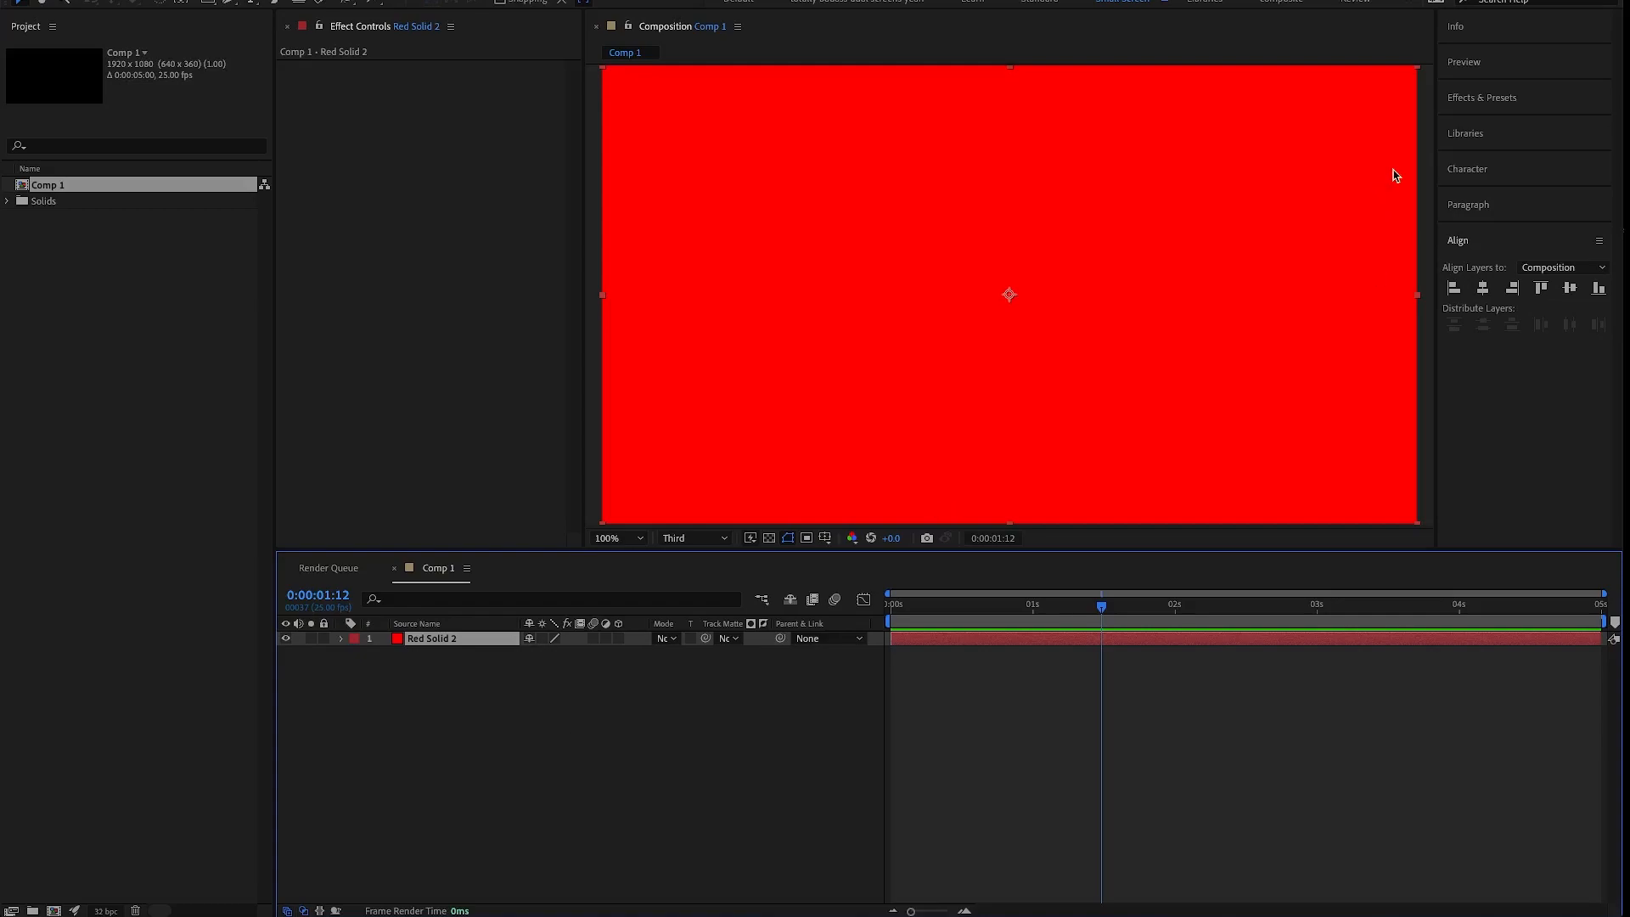
- Look through the available effect categories and expand the Video Copilot group
left_click(1475, 99)
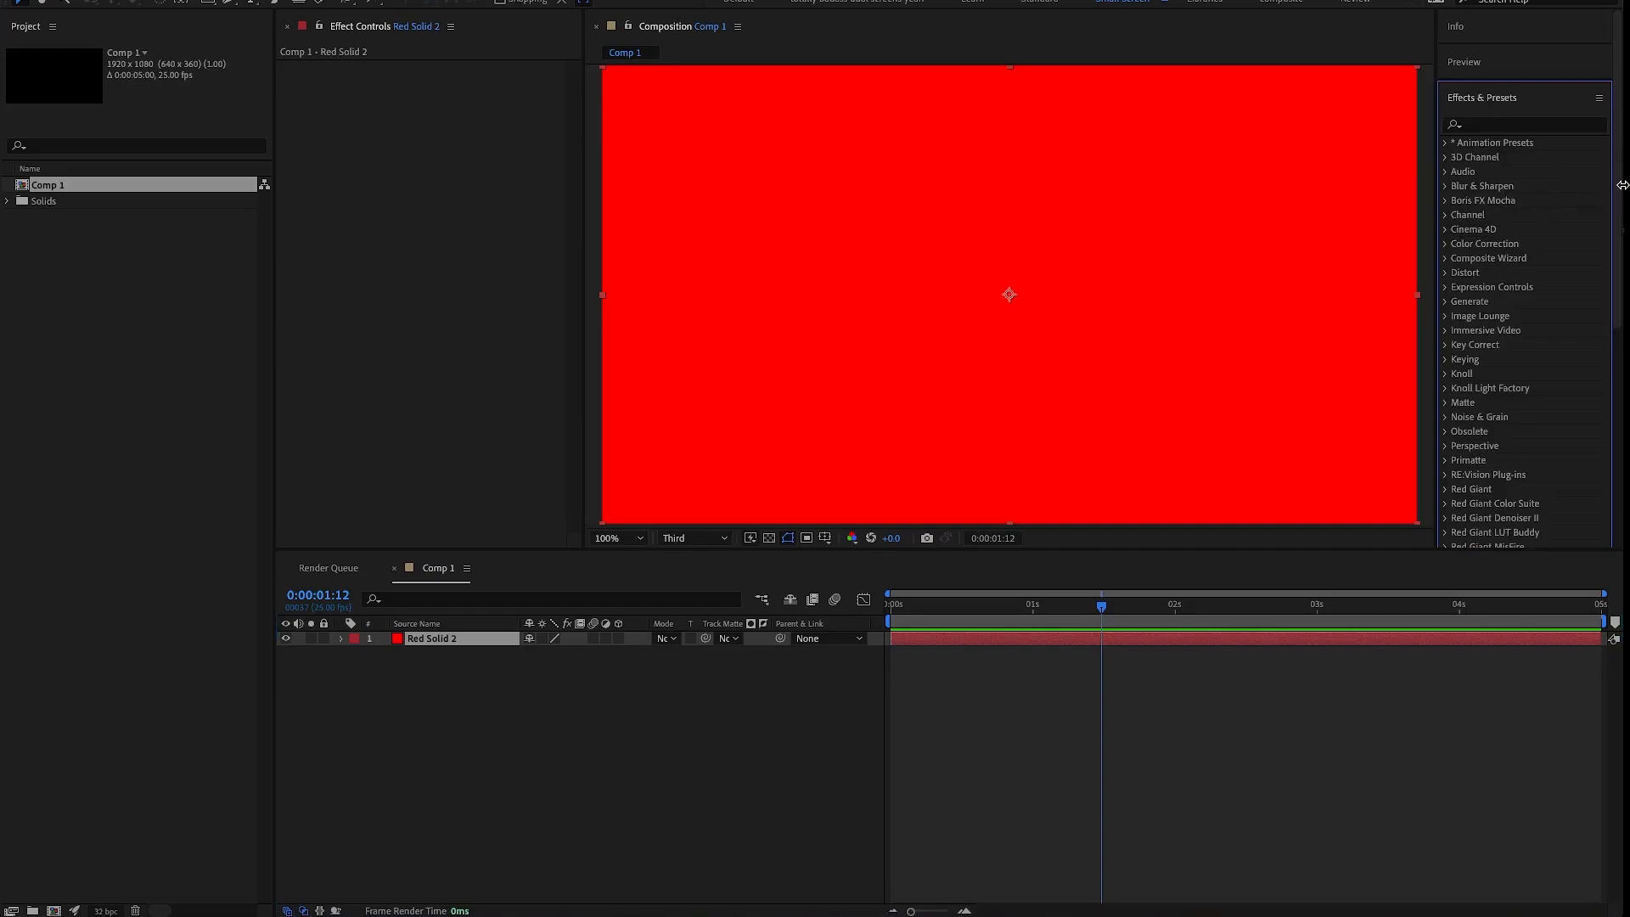
left_click_drag(1621, 218, 1614, 468)
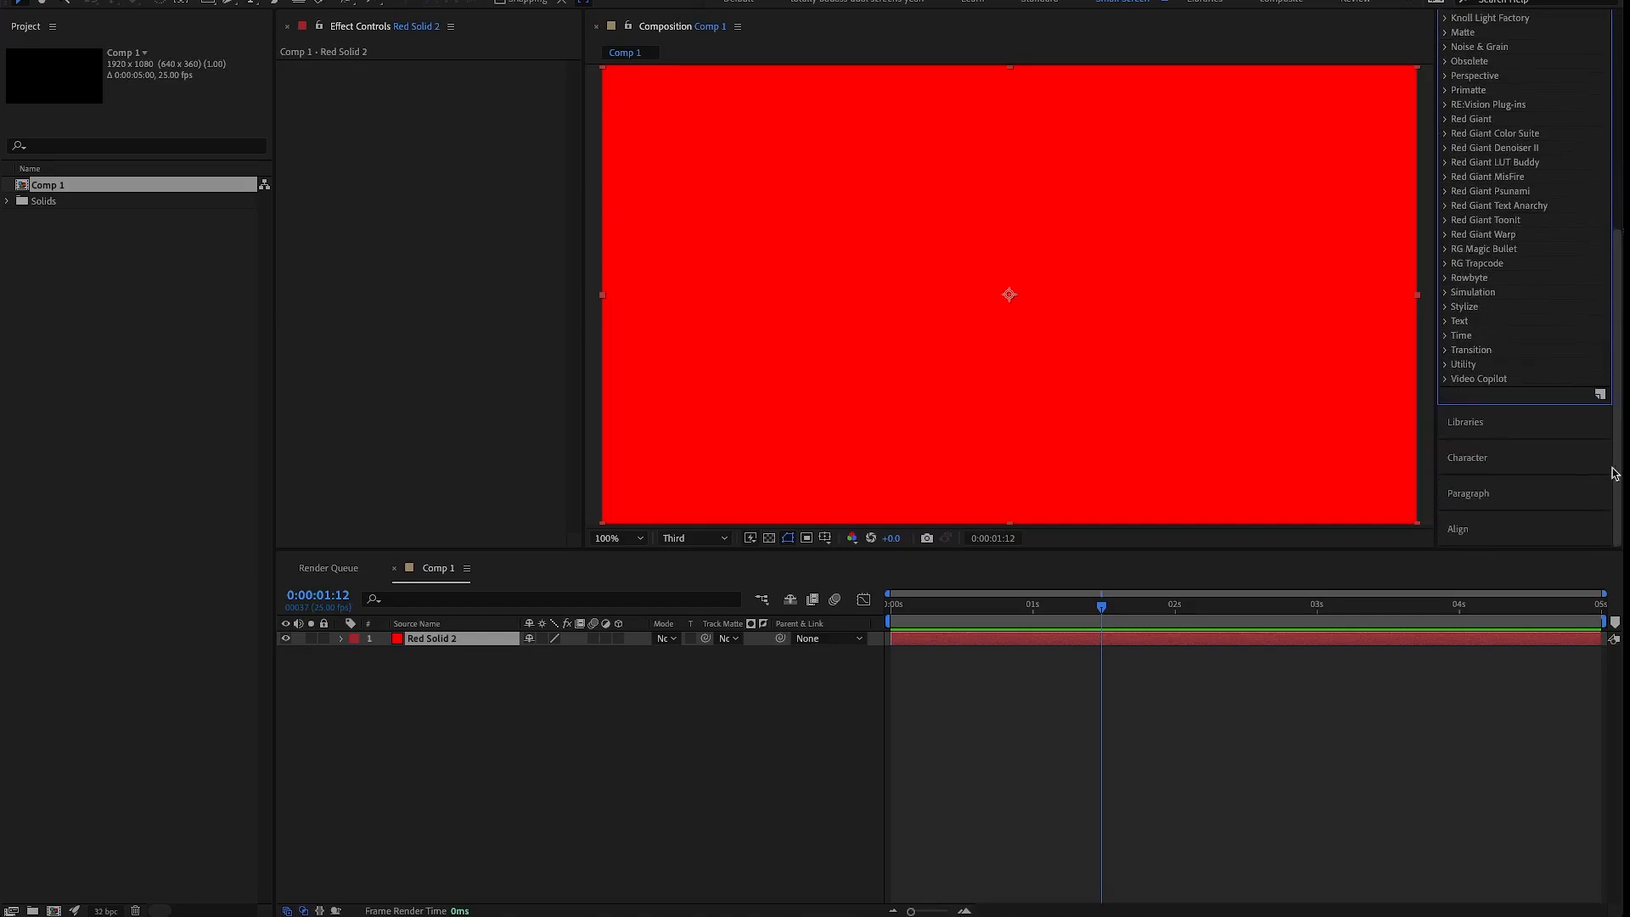
left_click(1445, 379)
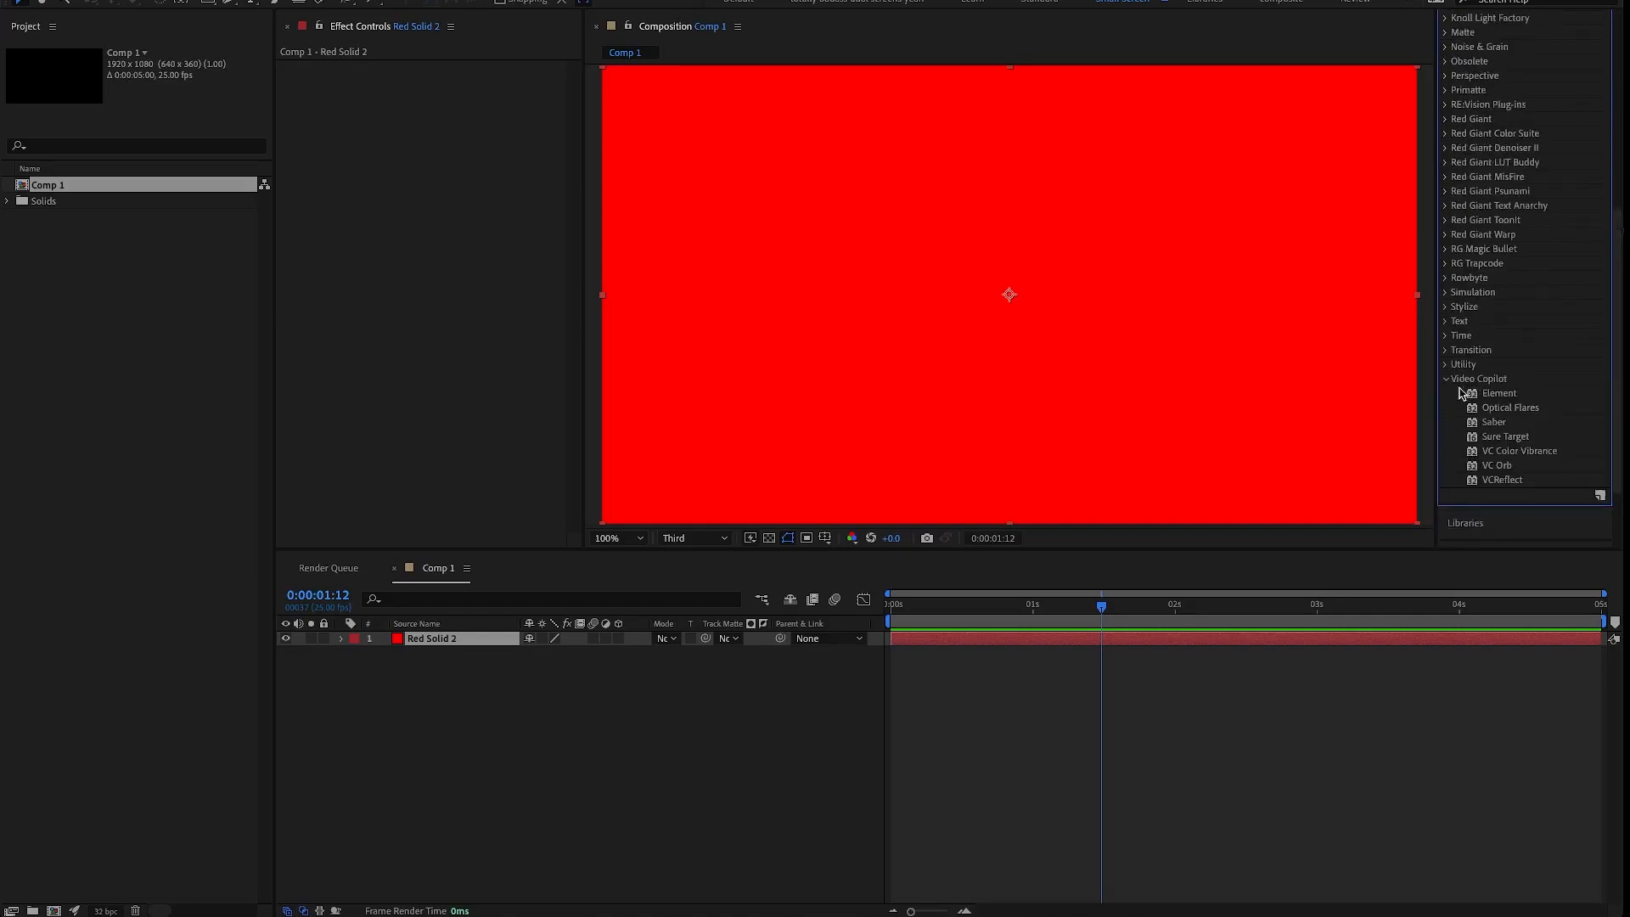
left_click_drag(1621, 384, 1620, 437)
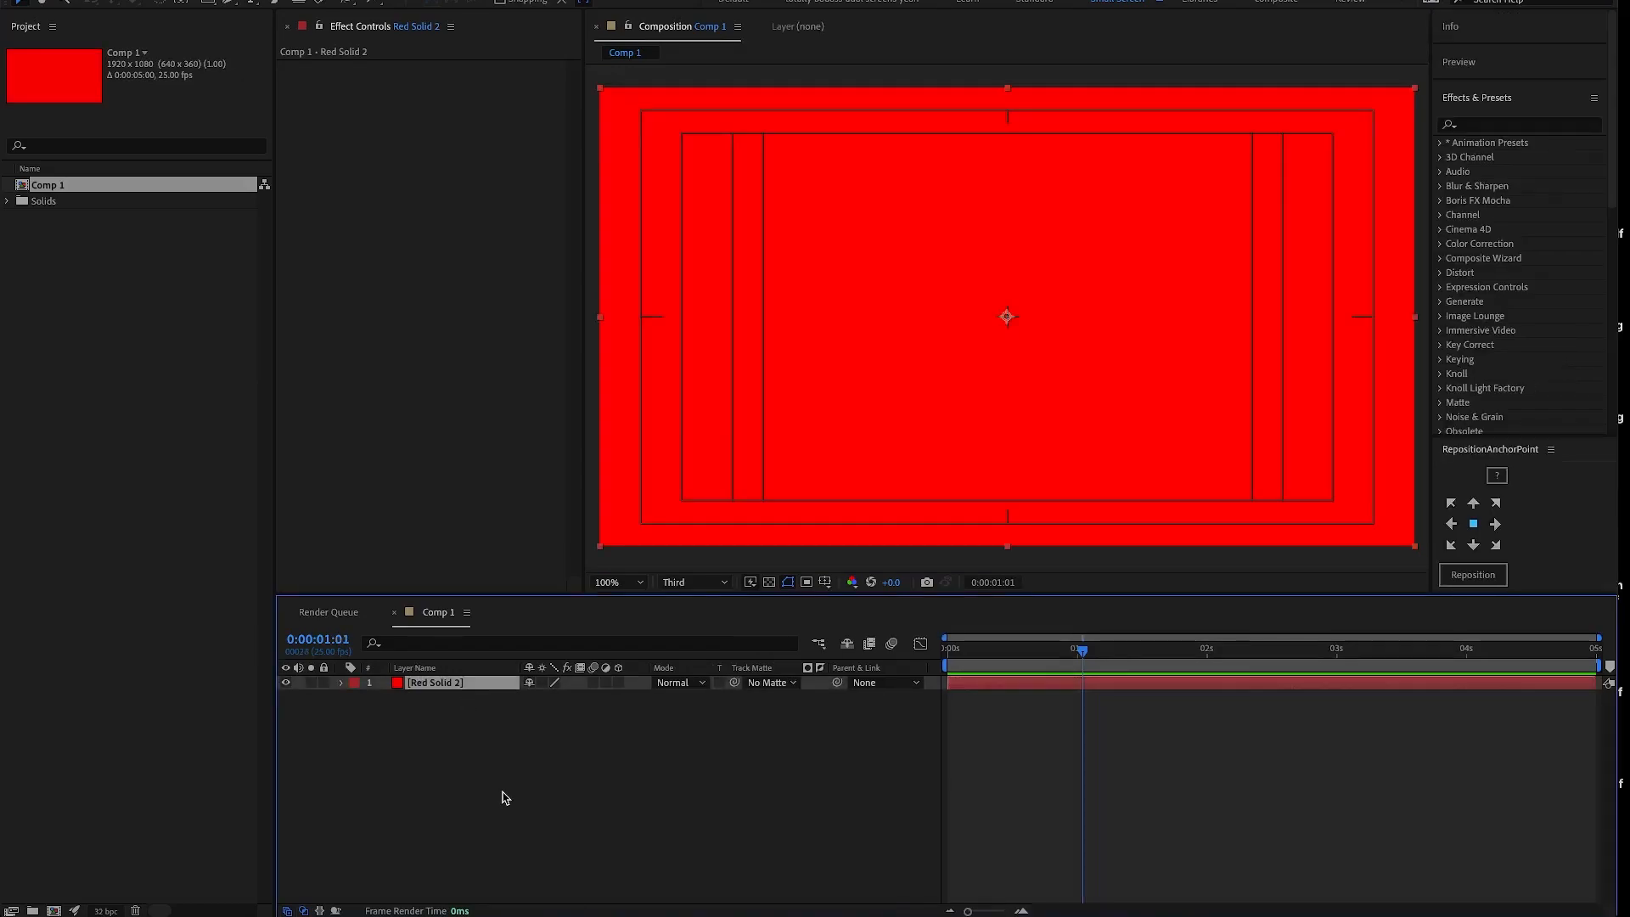
- Apply the Fractal Noise effect from Noise & Grain to the red solid and move the current time to 0:00:00:00
left_click(337, 0)
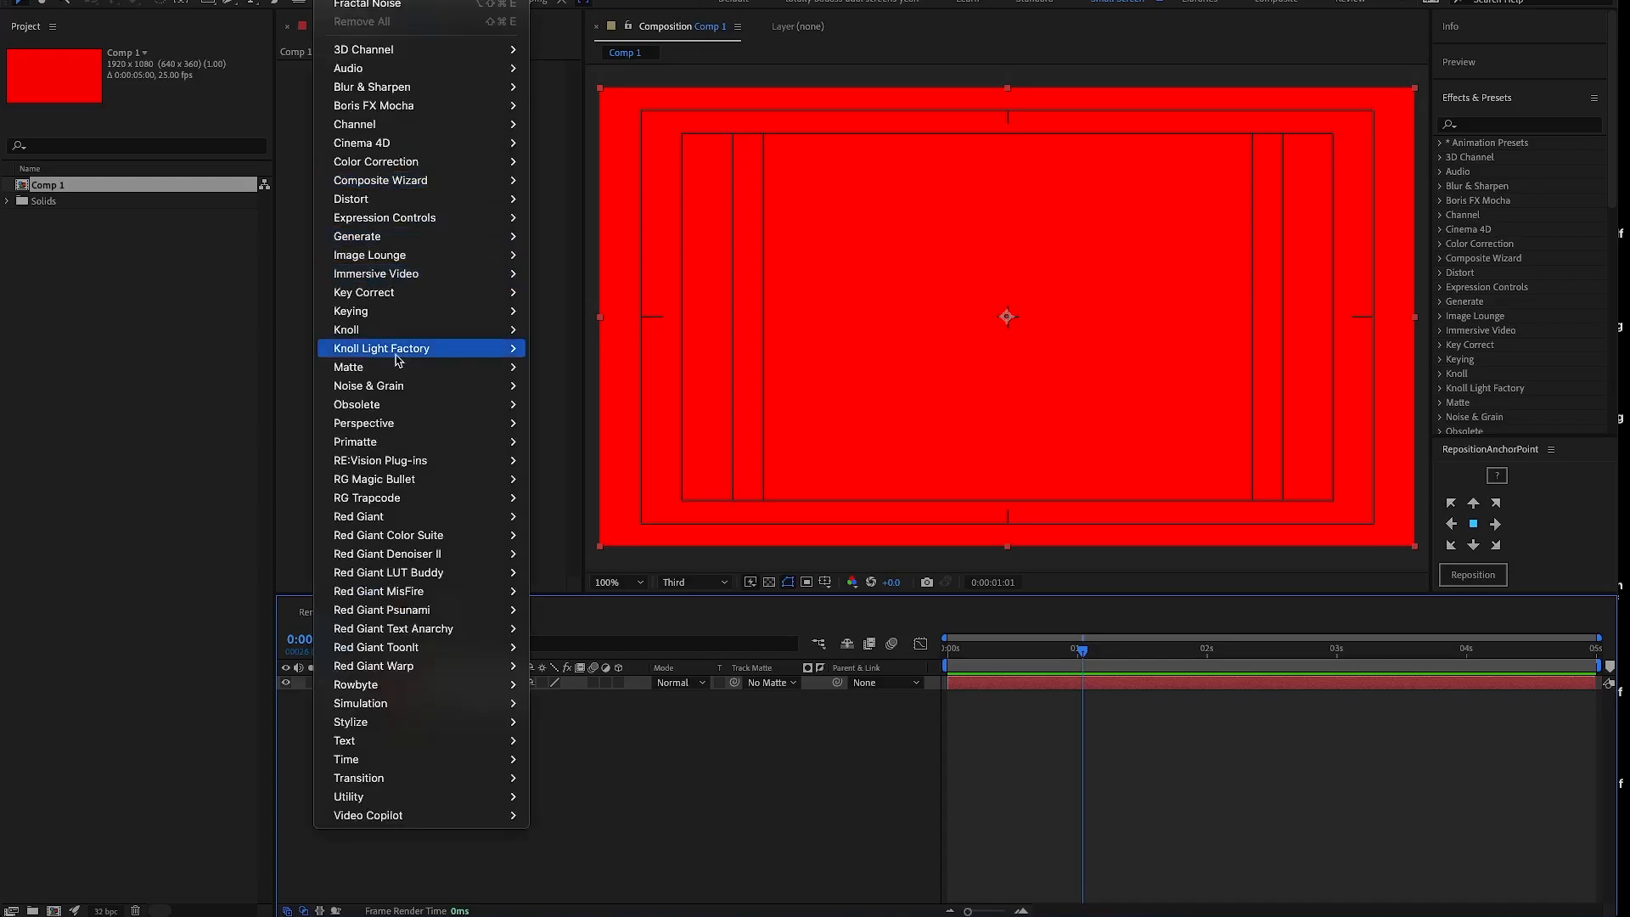
mouse_move(404, 390)
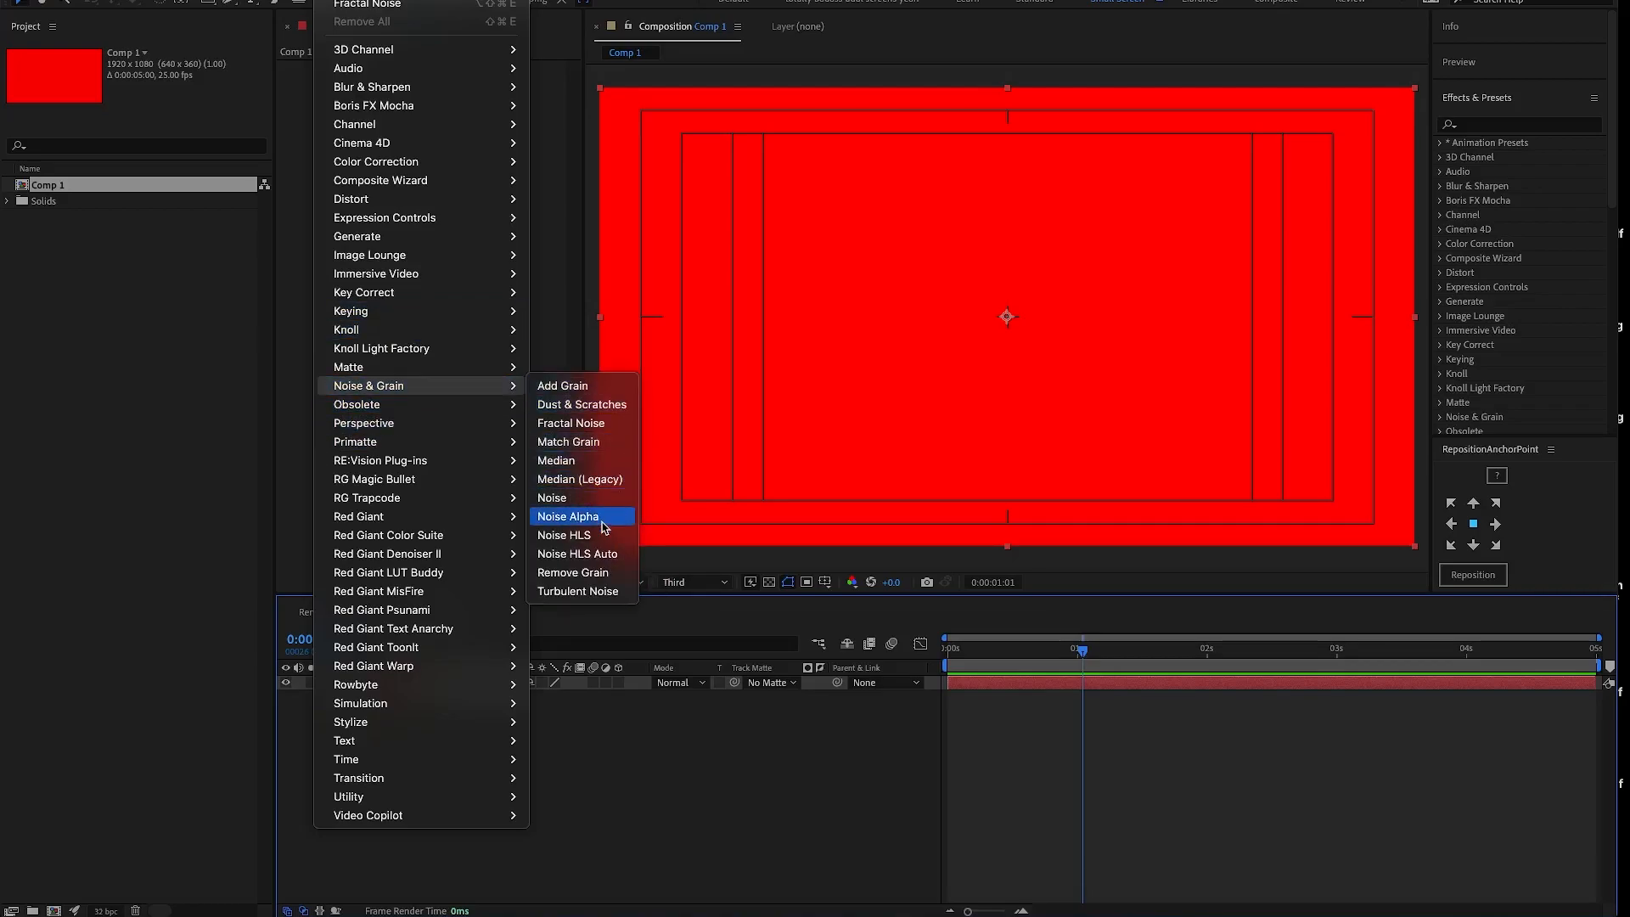
left_click(594, 424)
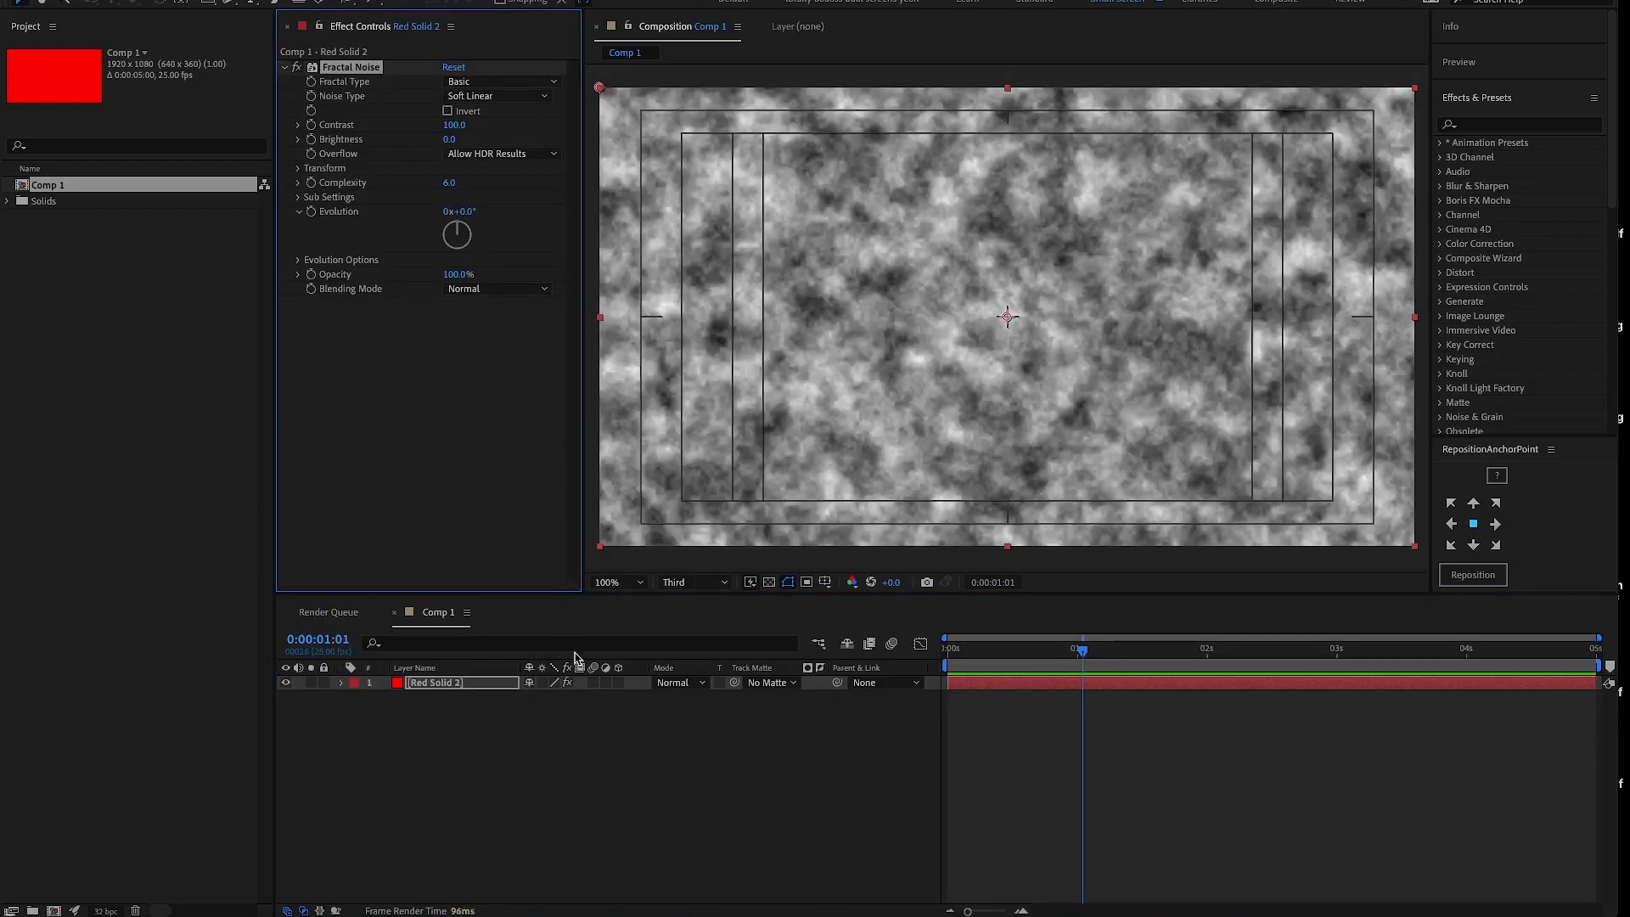
left_click(951, 652)
left_click_drag(948, 656, 942, 658)
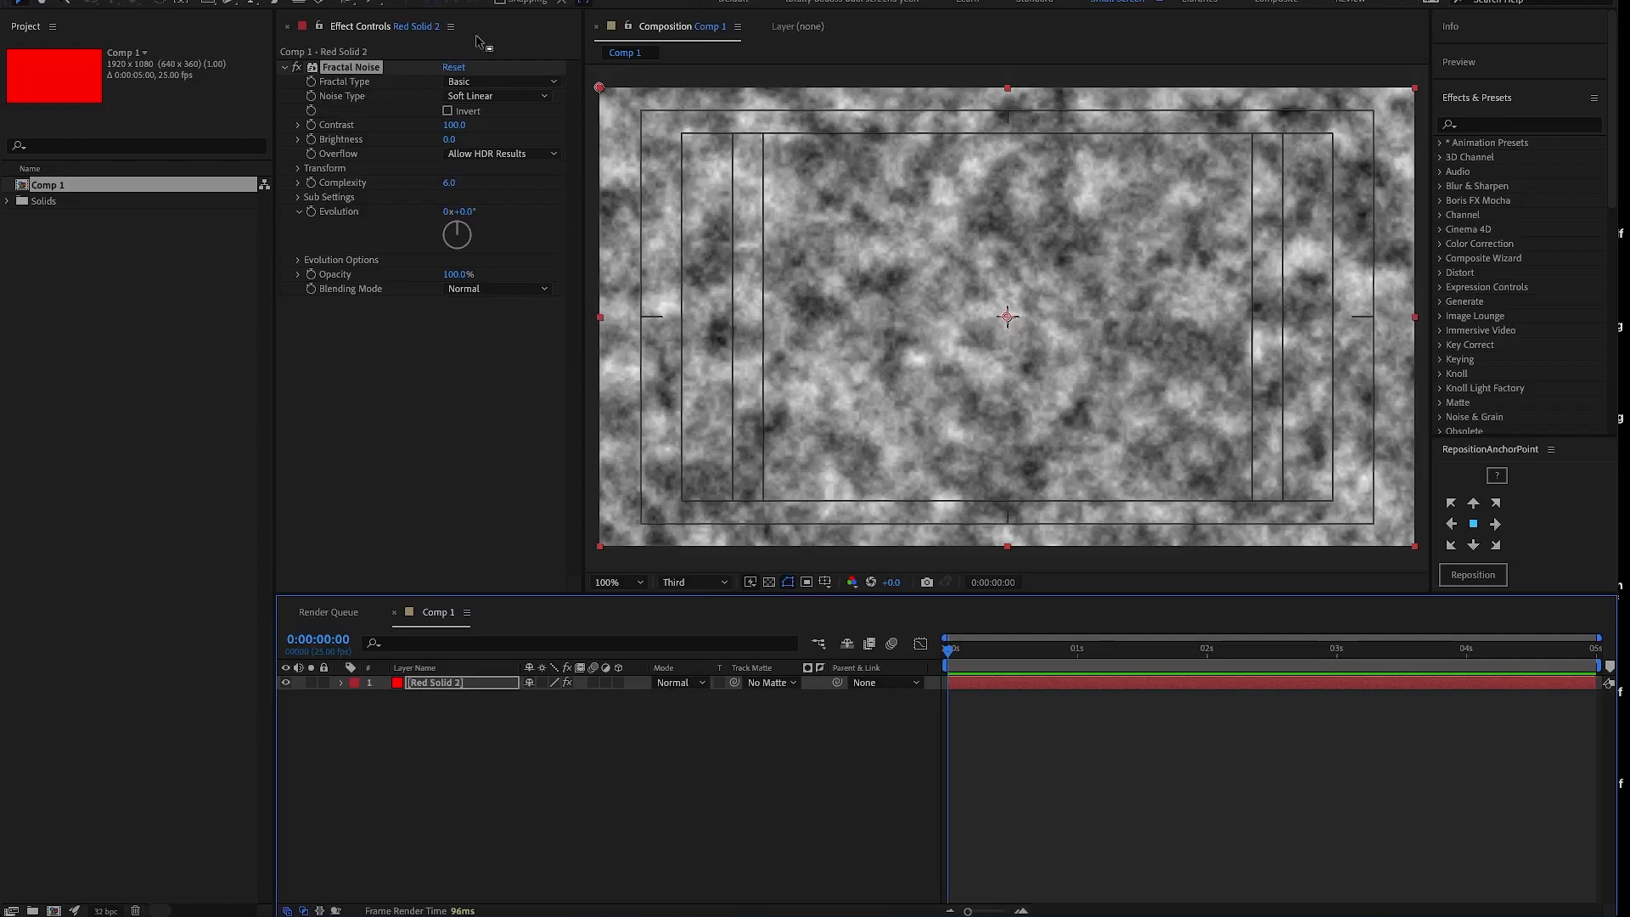
- Try the Block and Linear noise types on the Fractal Noise effect, and set the noise type back to Soft Linear
left_click(511, 97)
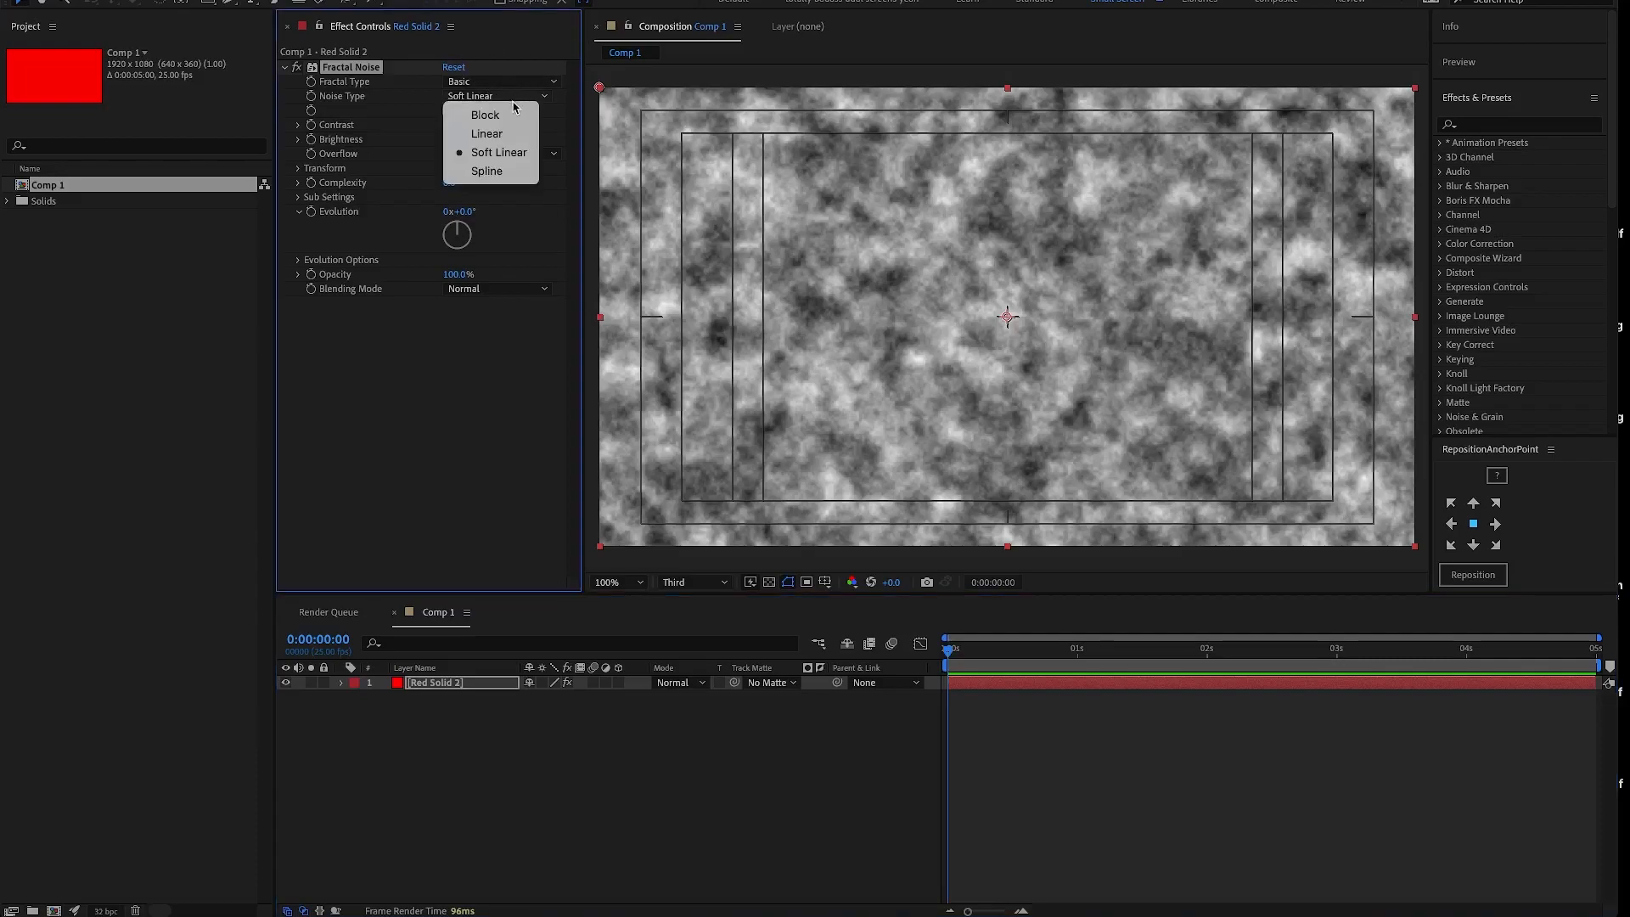
left_click(514, 118)
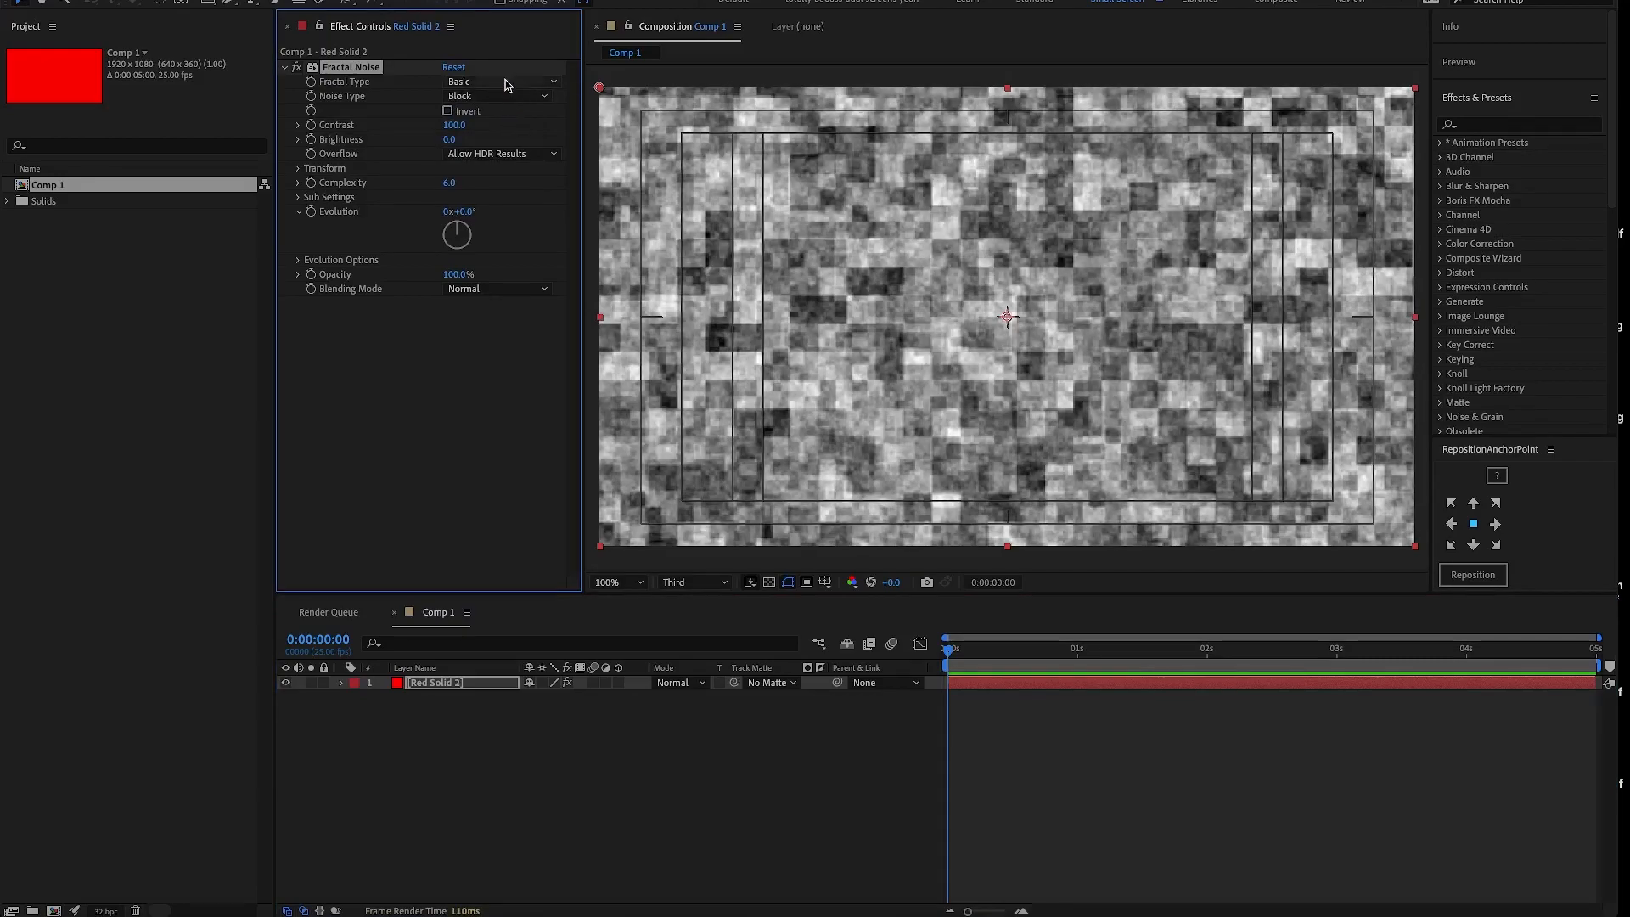
left_click(507, 85)
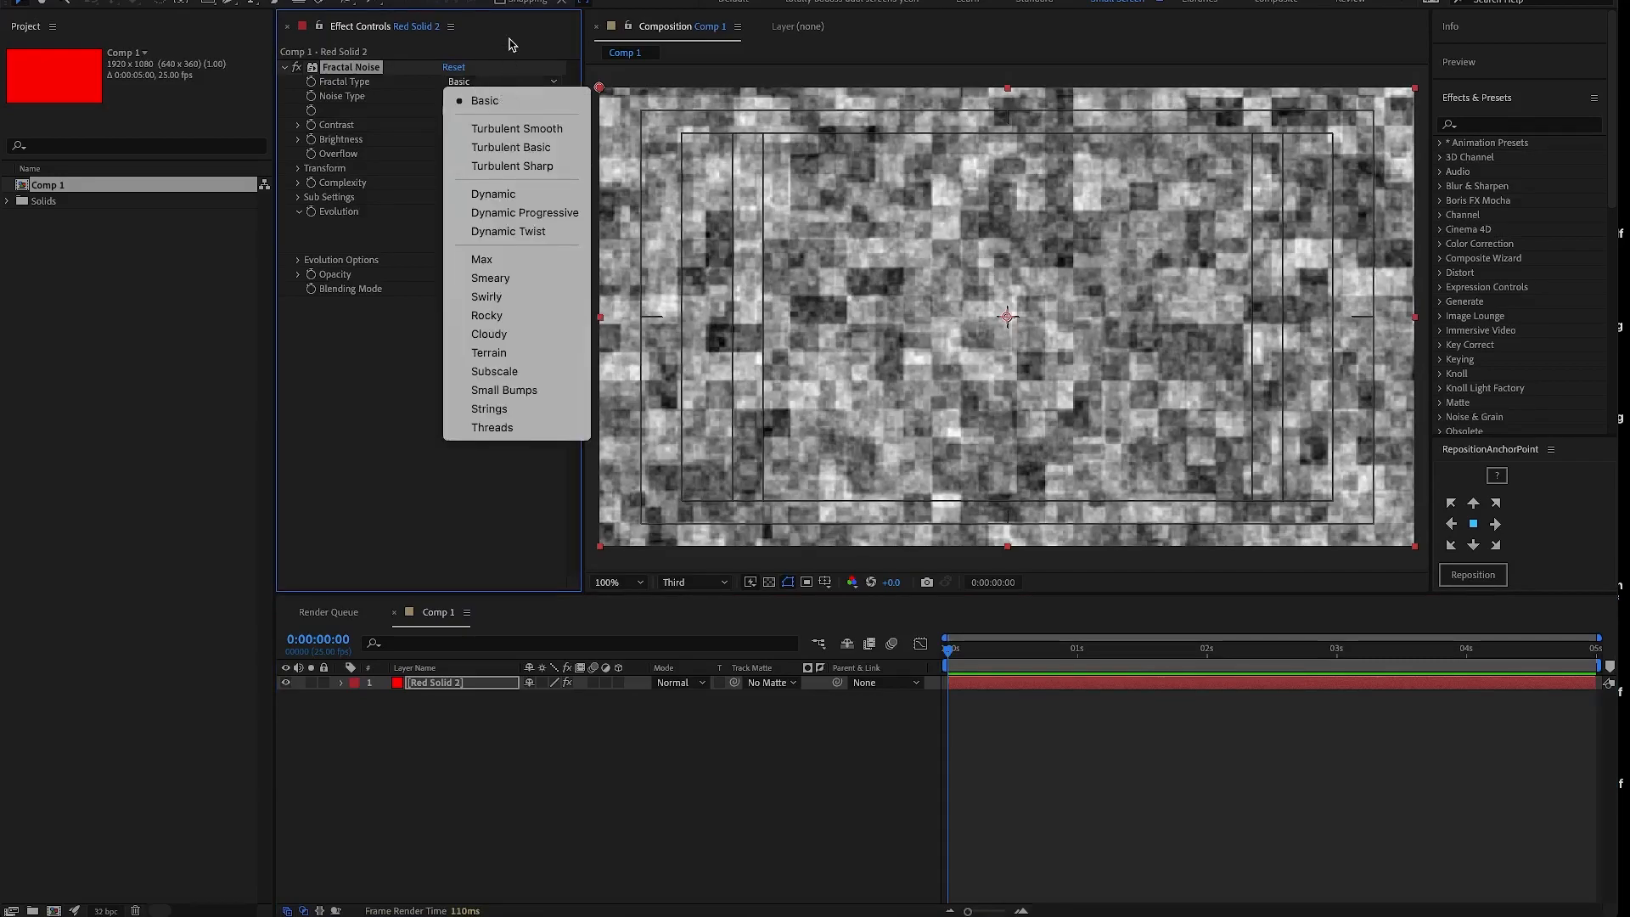
left_click(512, 77)
left_click(496, 95)
left_click(492, 107)
left_click(496, 96)
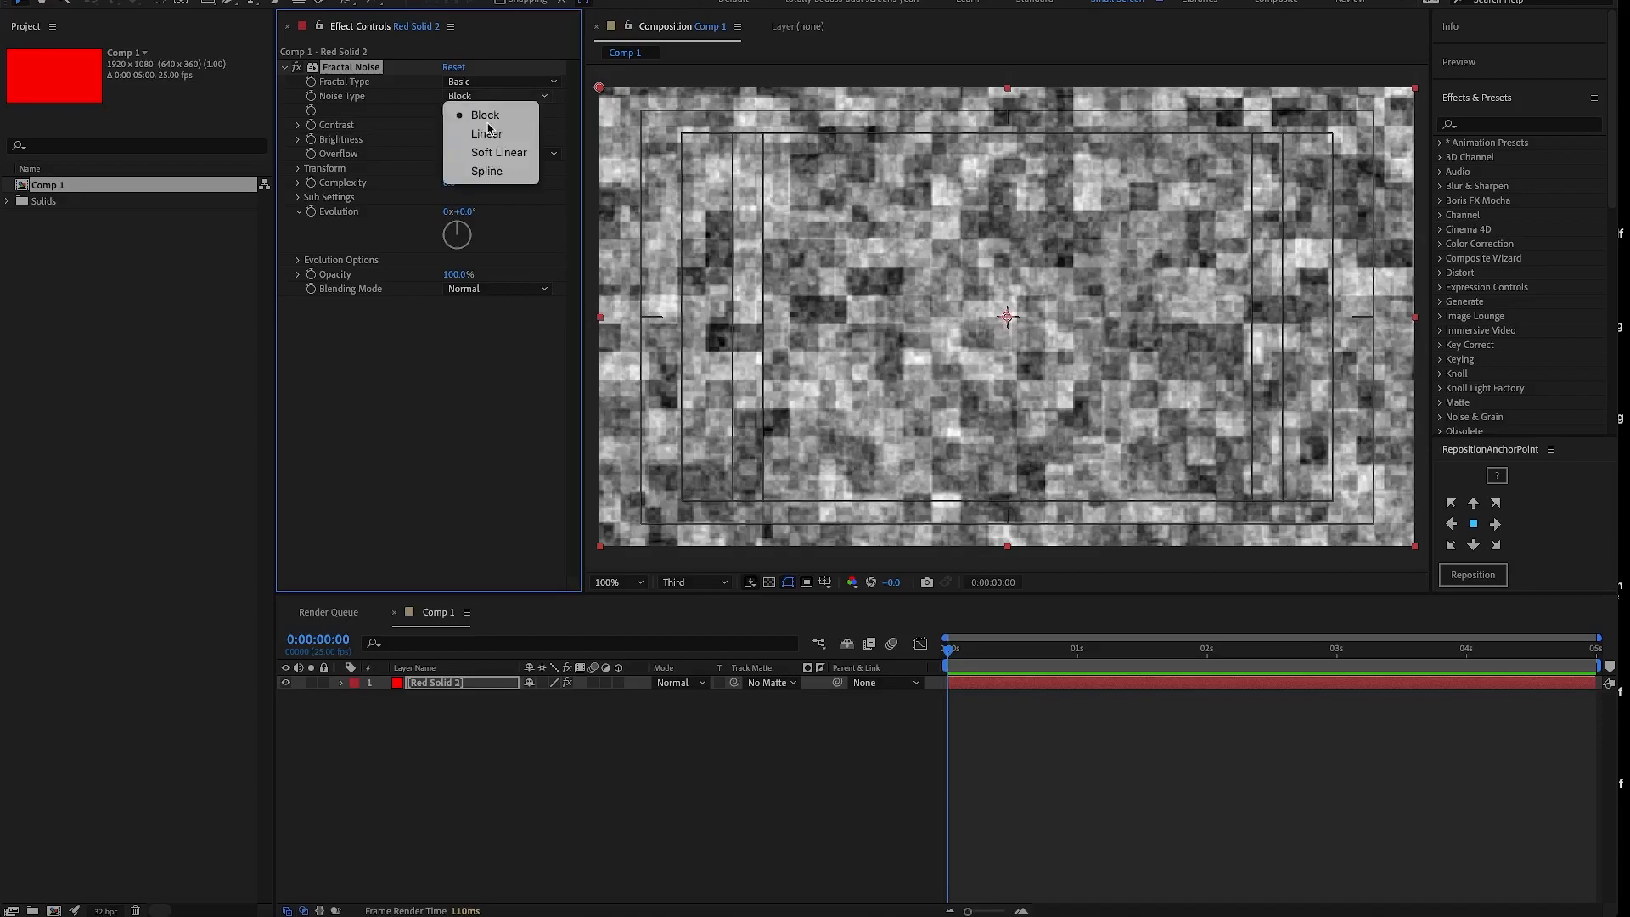
left_click(488, 136)
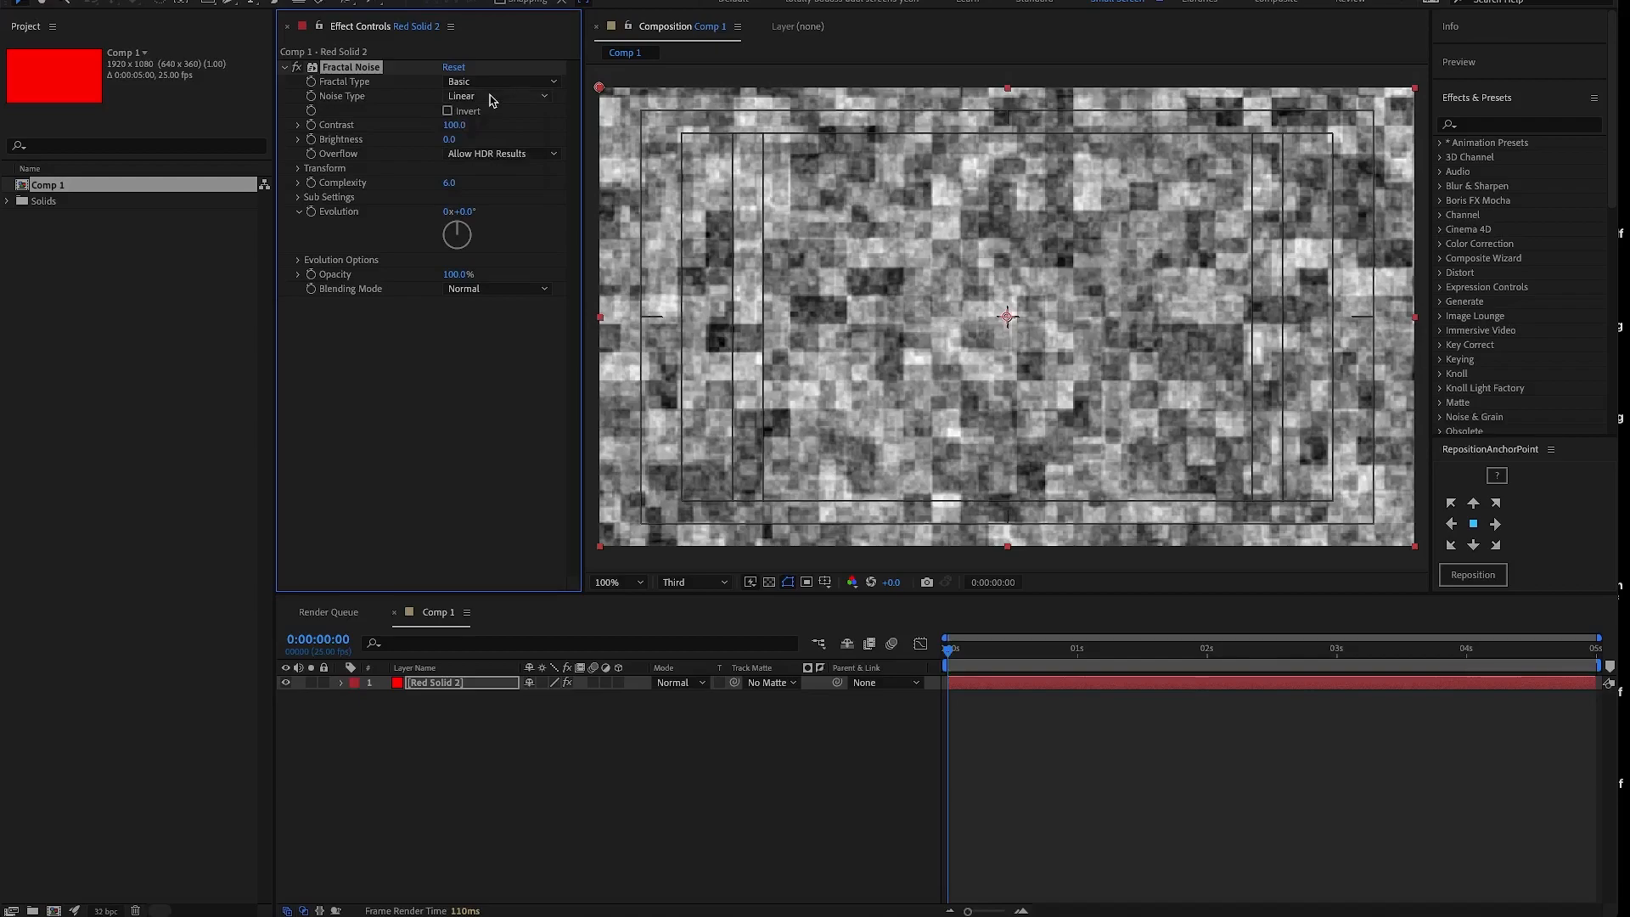
left_click(487, 97)
left_click(486, 97)
left_click(482, 98)
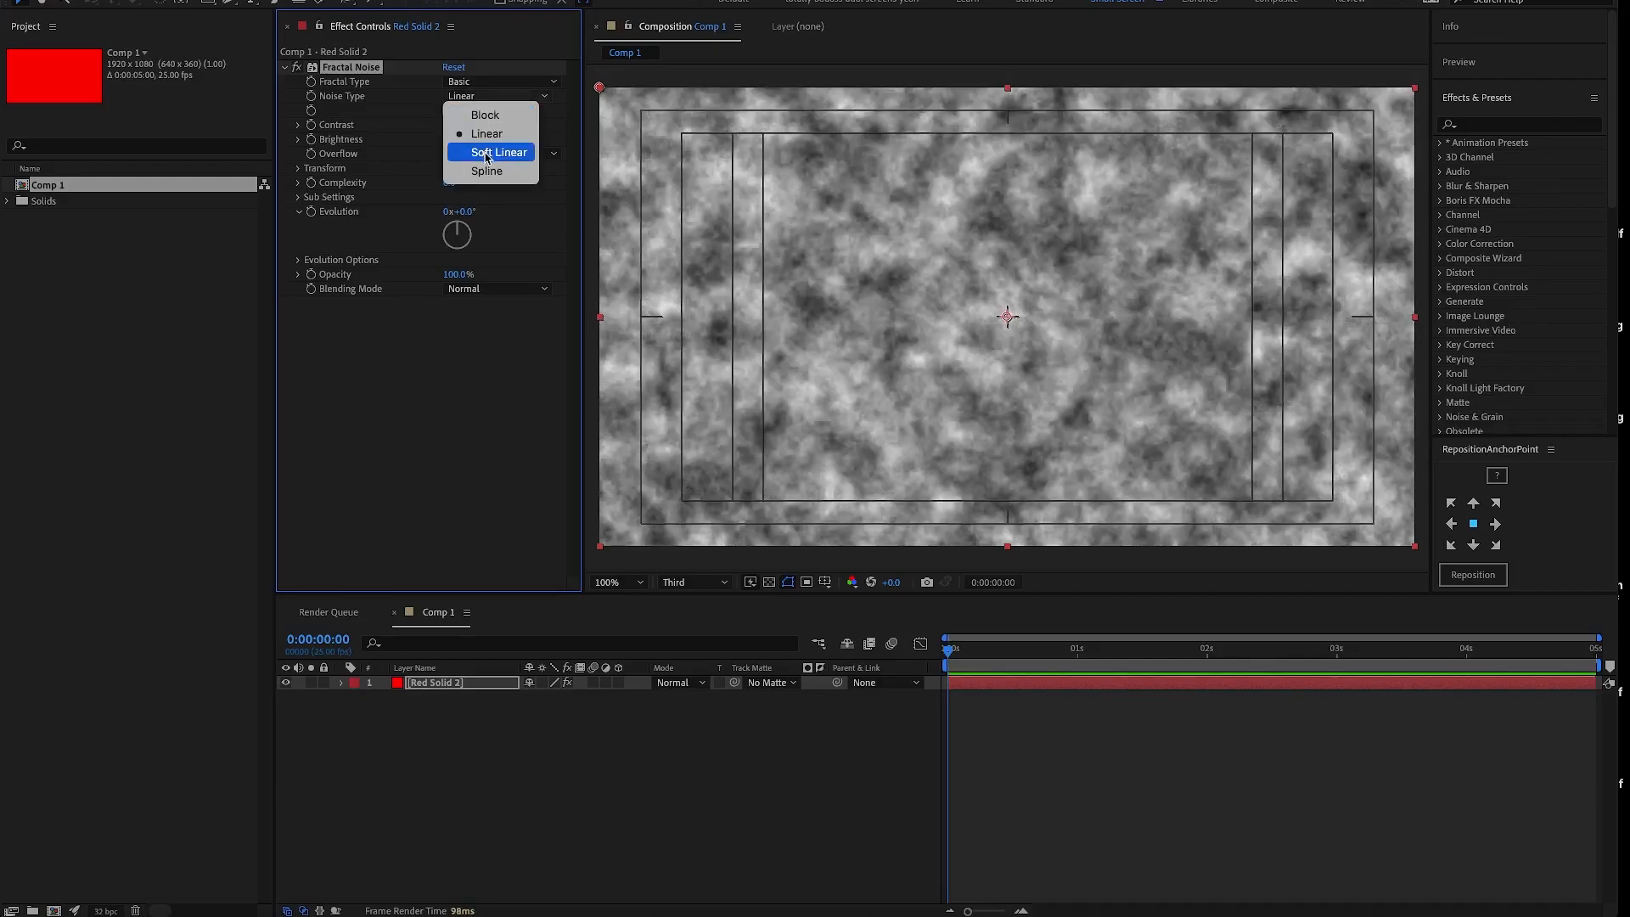
left_click(487, 151)
left_click(485, 98)
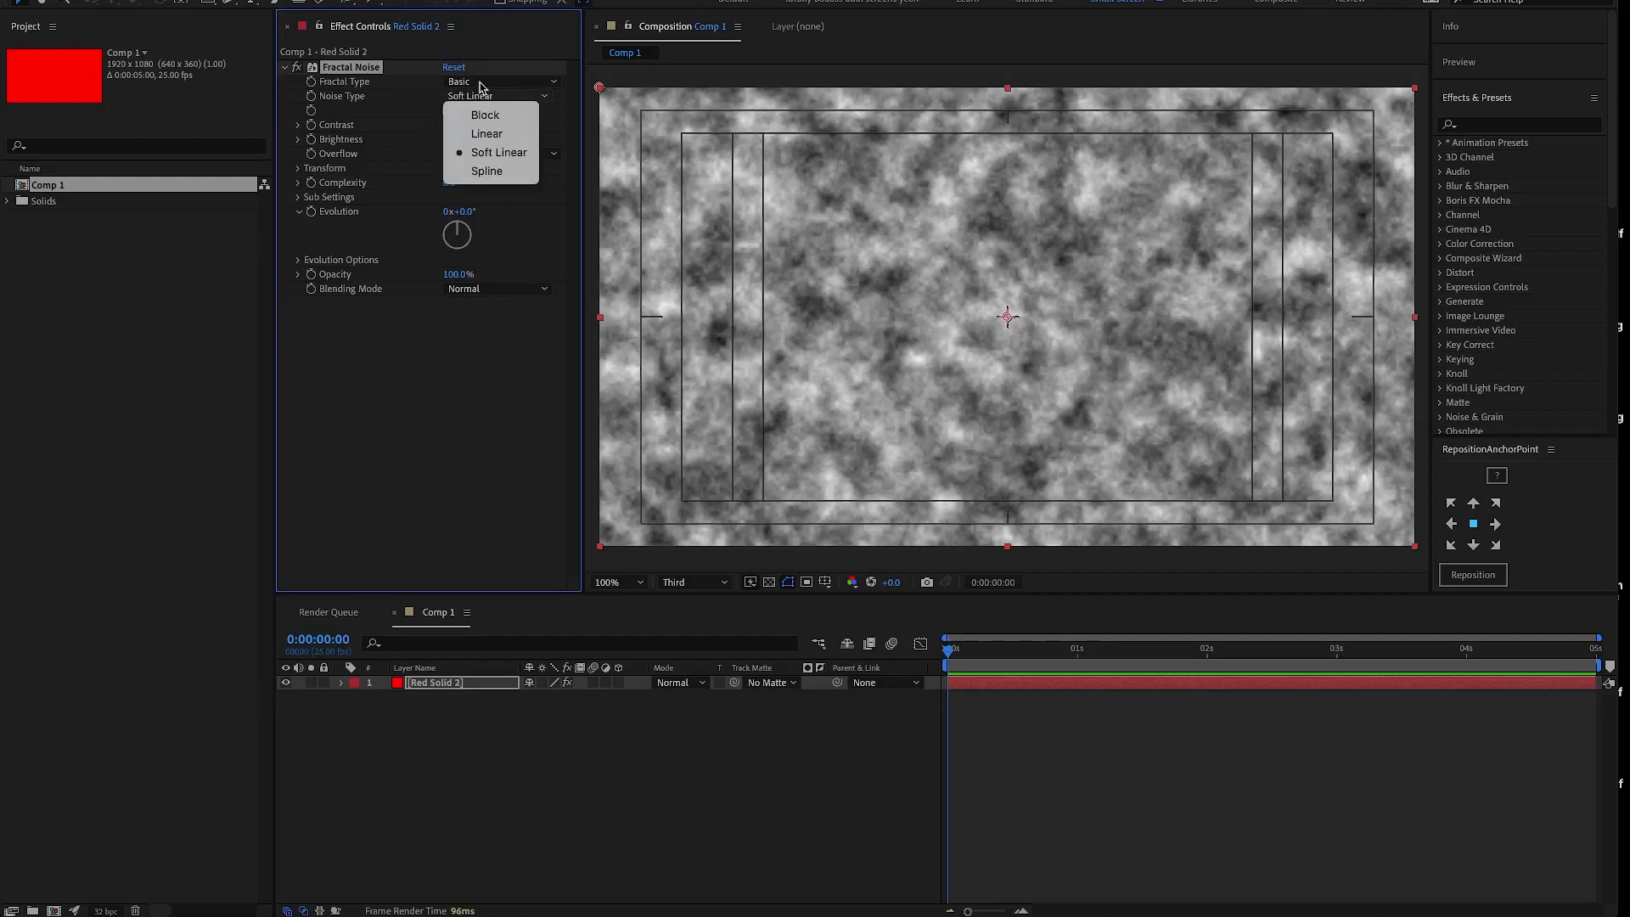
left_click(413, 84)
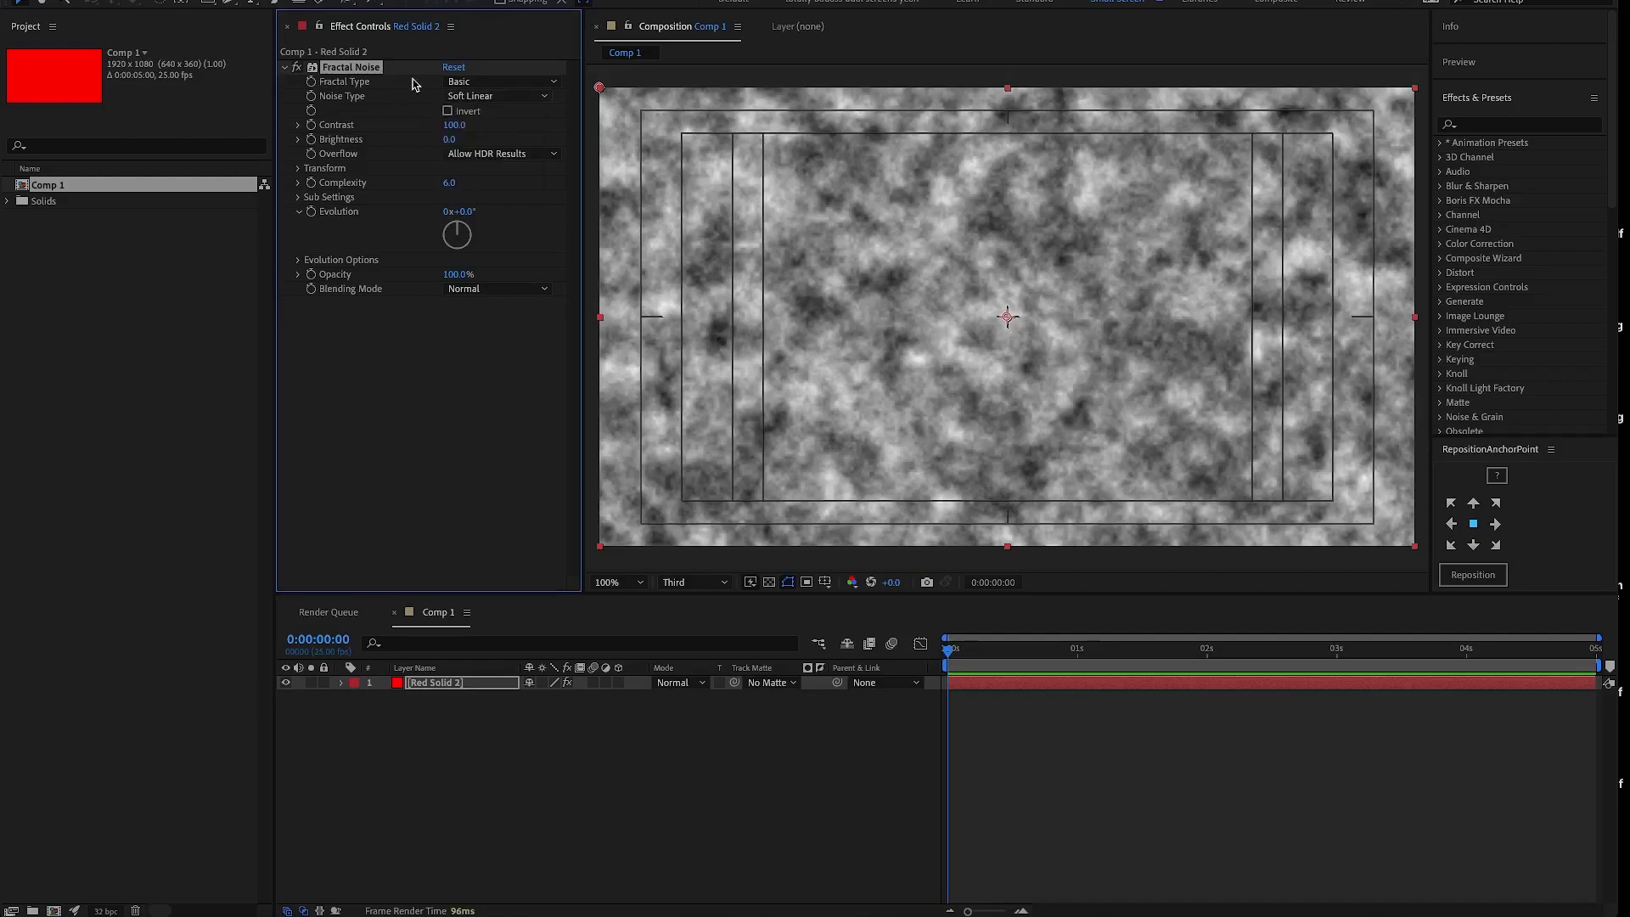
- Start keyframing the Fractal Noise Brightness at 0:00:00:00 and set it to 100 at 0:00:04:24
left_click(312, 140)
left_click(454, 685)
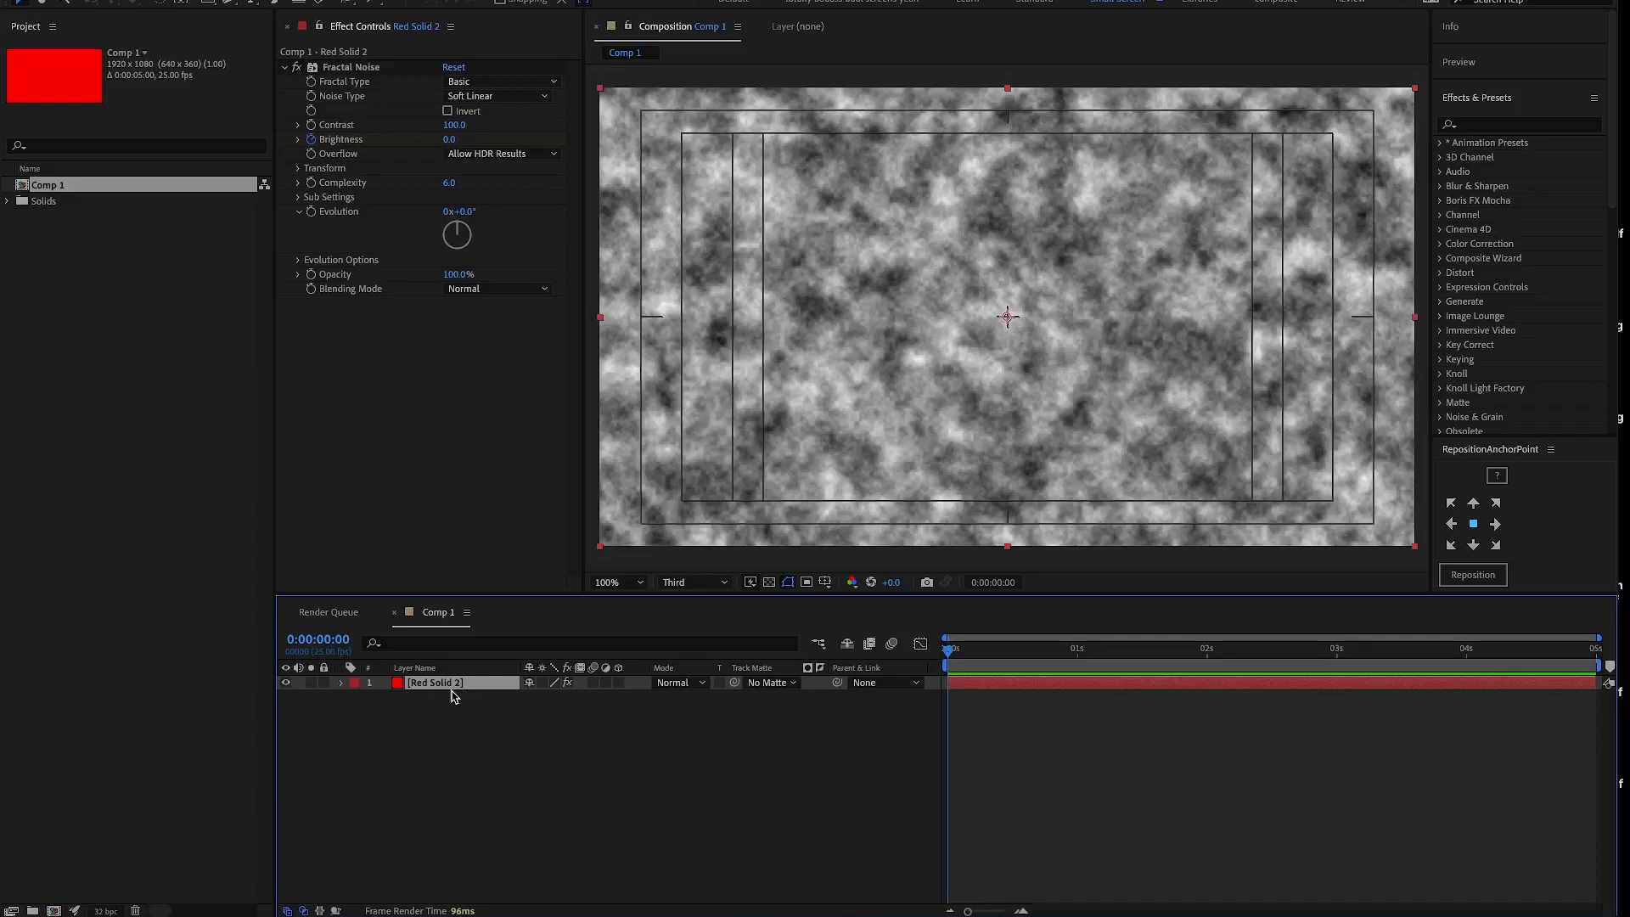
key("u")
left_click(1587, 650)
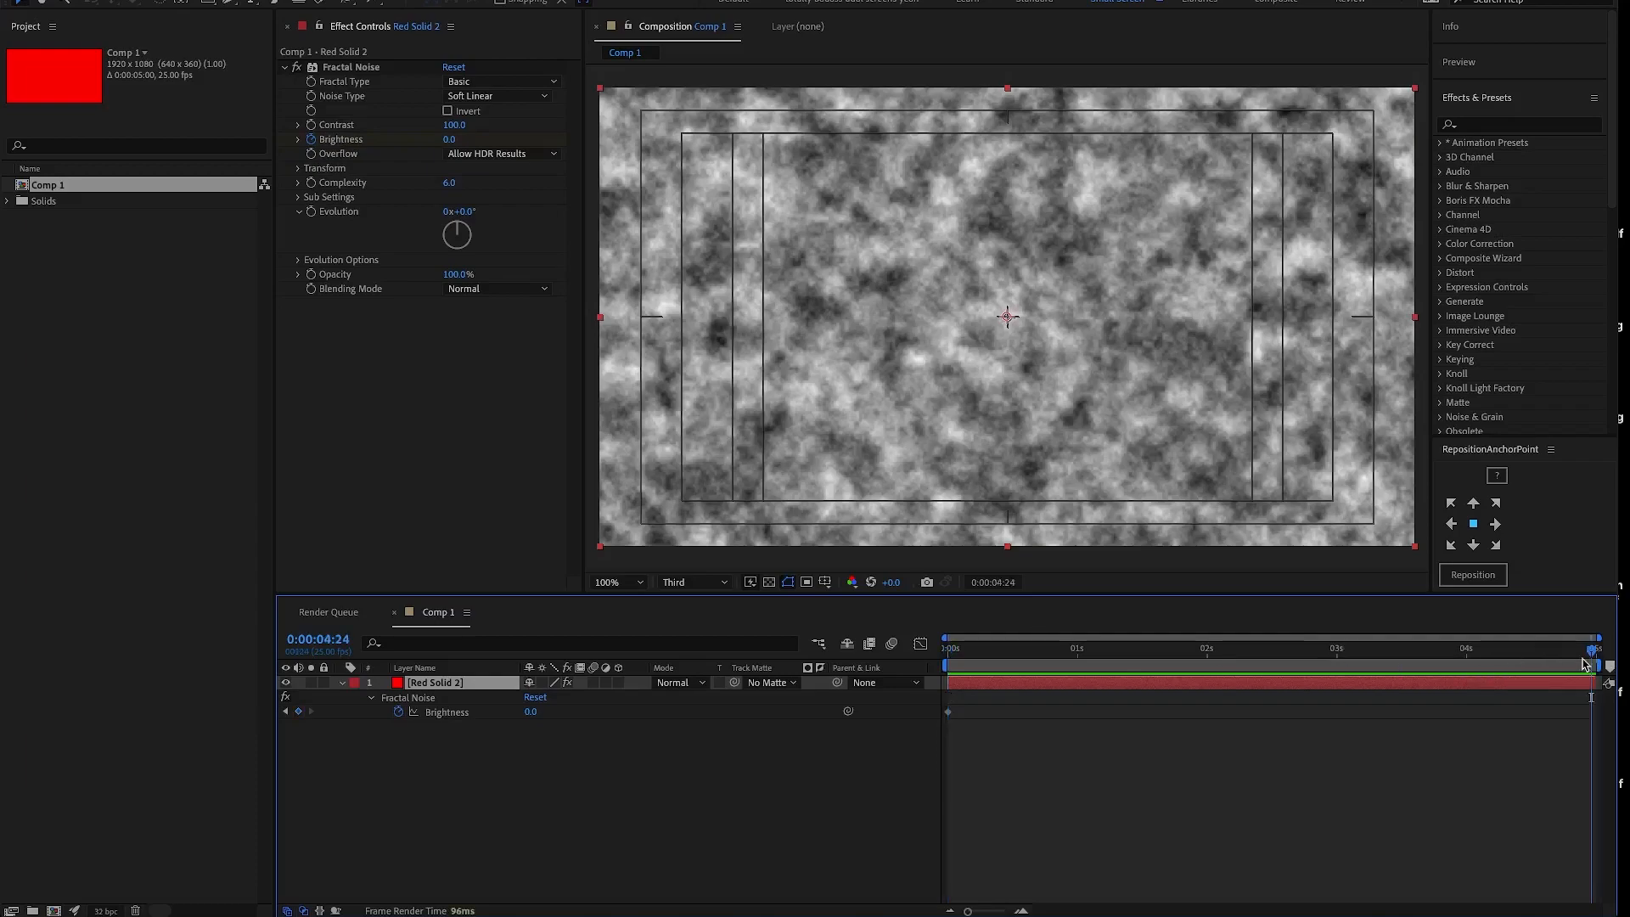
left_click(543, 717)
type("100")
key("Return")
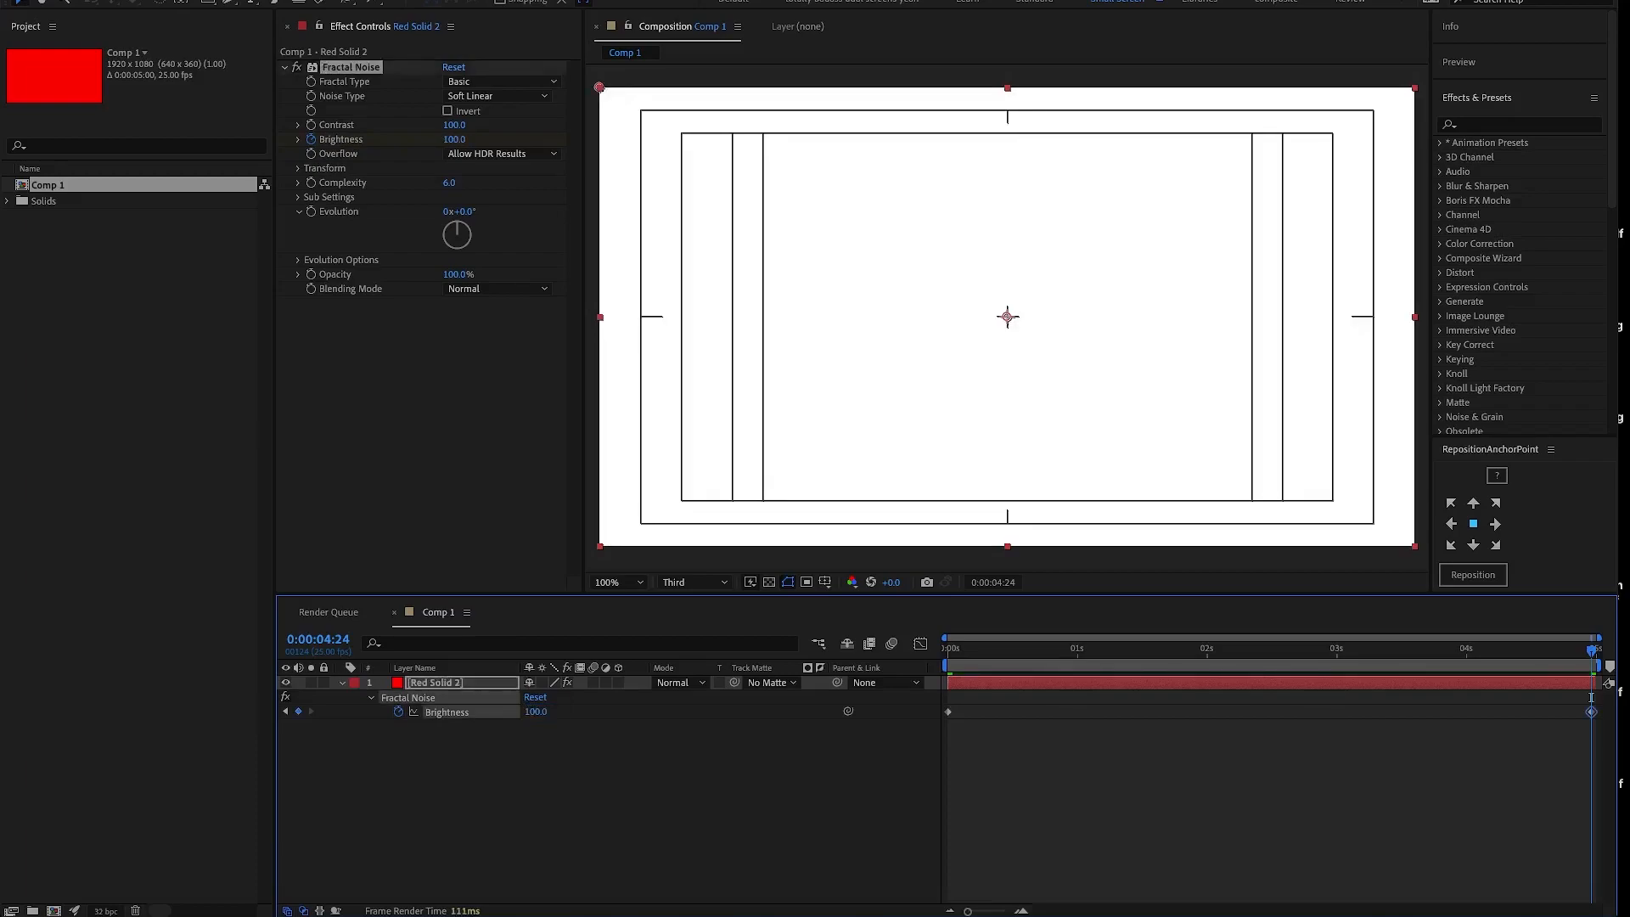
- Set the Brightness keyframe at 0:00:00:00 to -100 and scrub the animation to 0:00:03:00
left_click(948, 647)
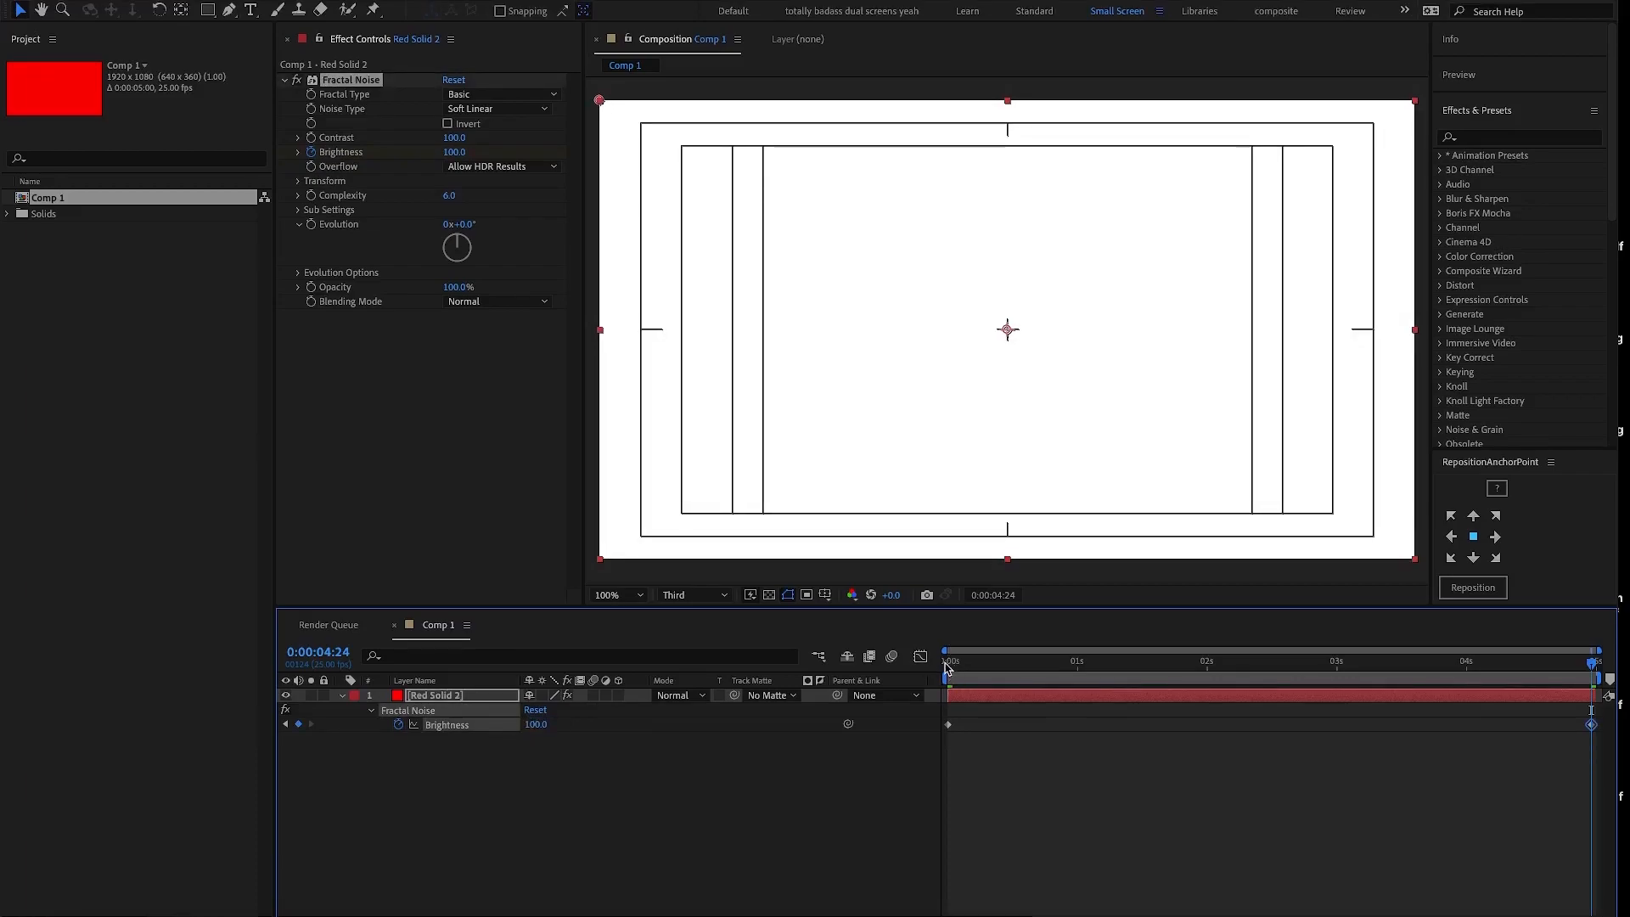
left_click(533, 725)
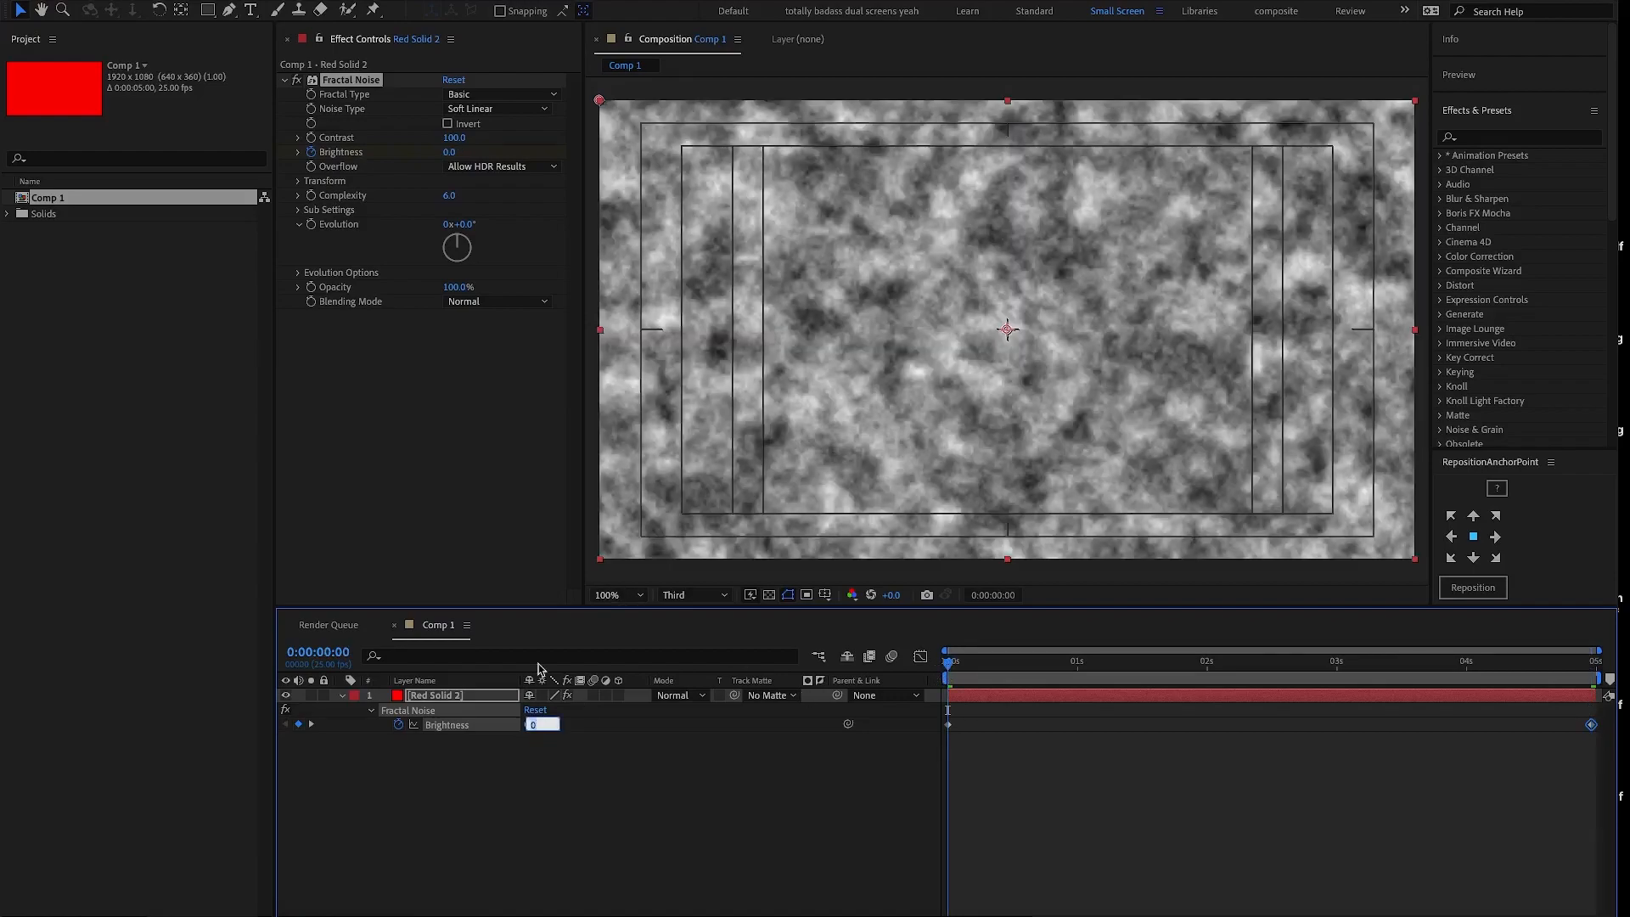
key("Return")
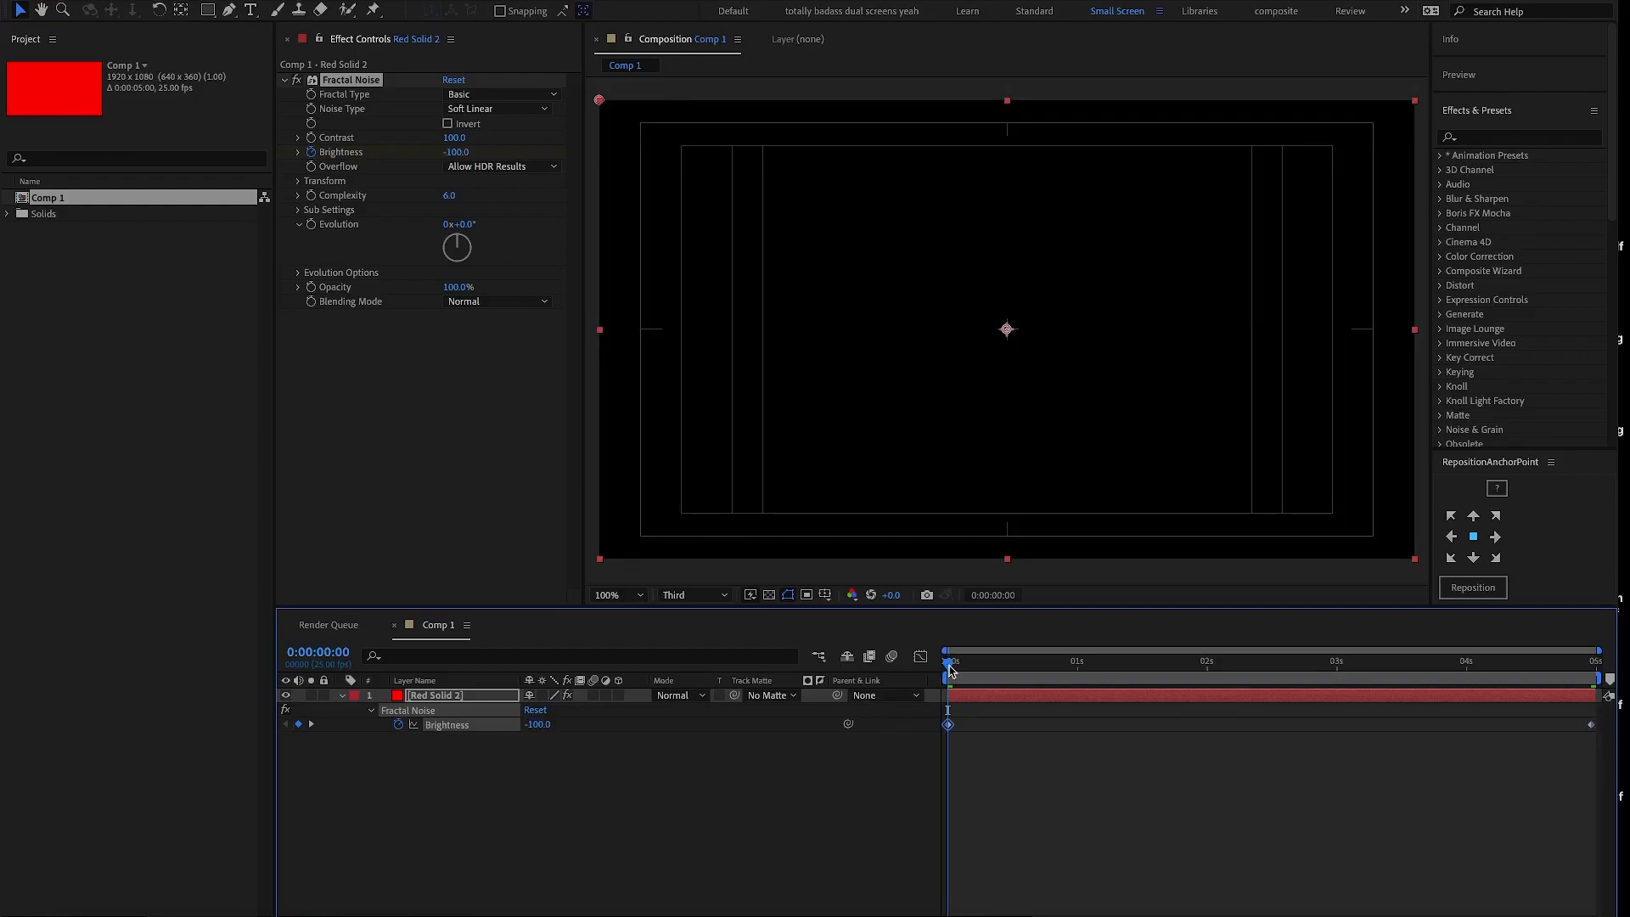
left_click_drag(954, 669, 1337, 653)
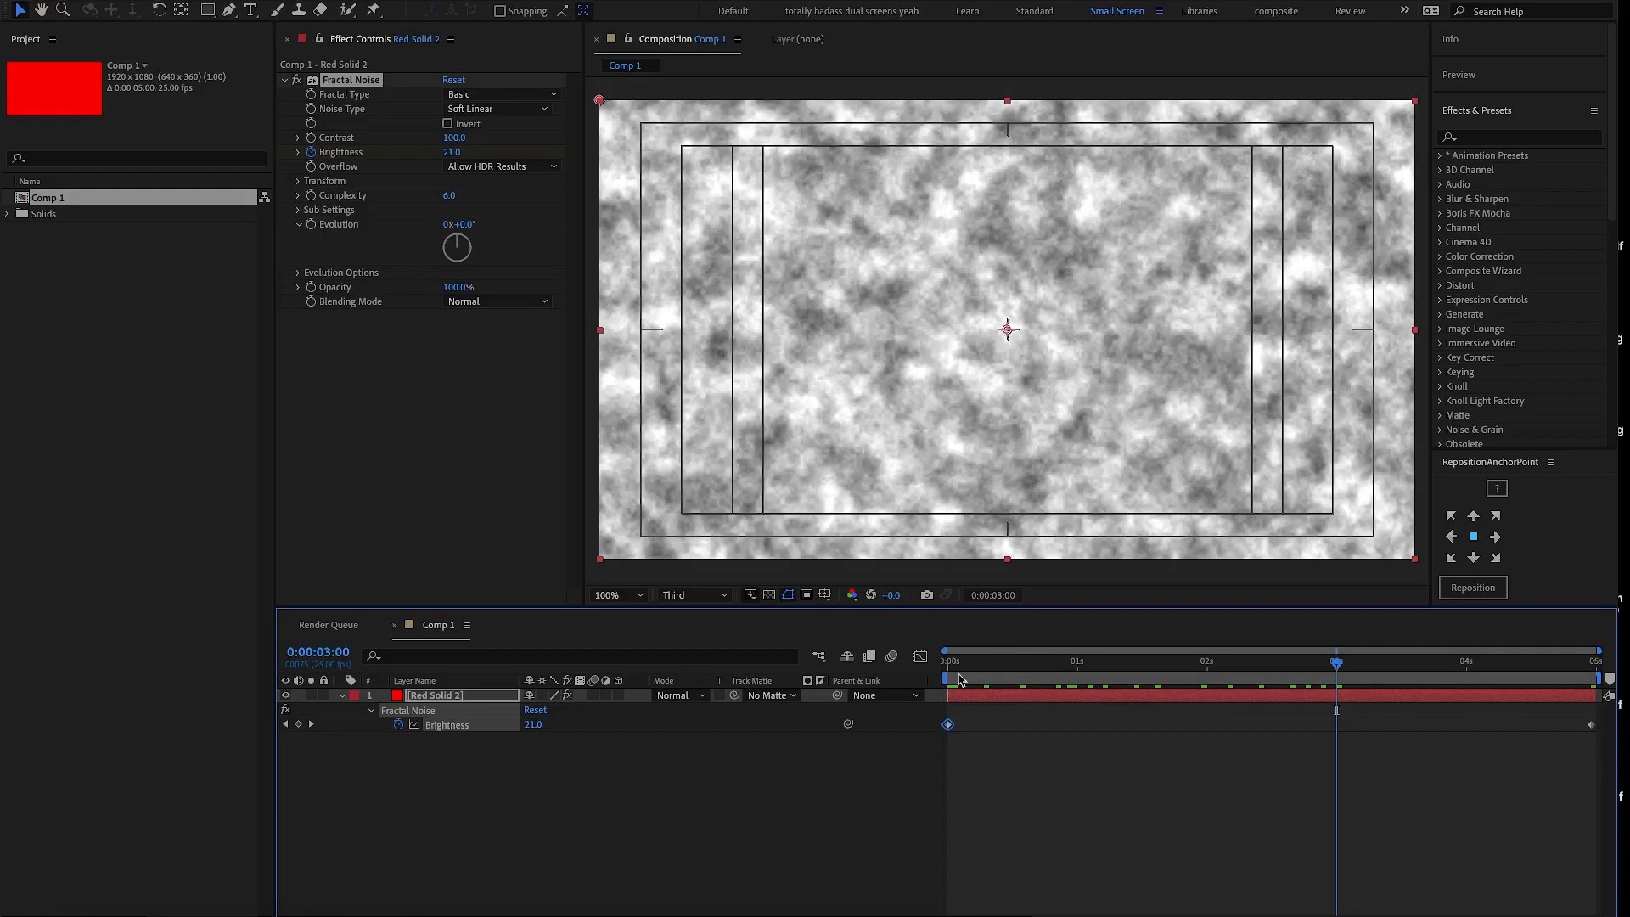
- Keyframe the Fractal Noise Evolution from 0:00:00:00 and set it to 1 full revolution at 0:00:04:24
left_click(947, 667)
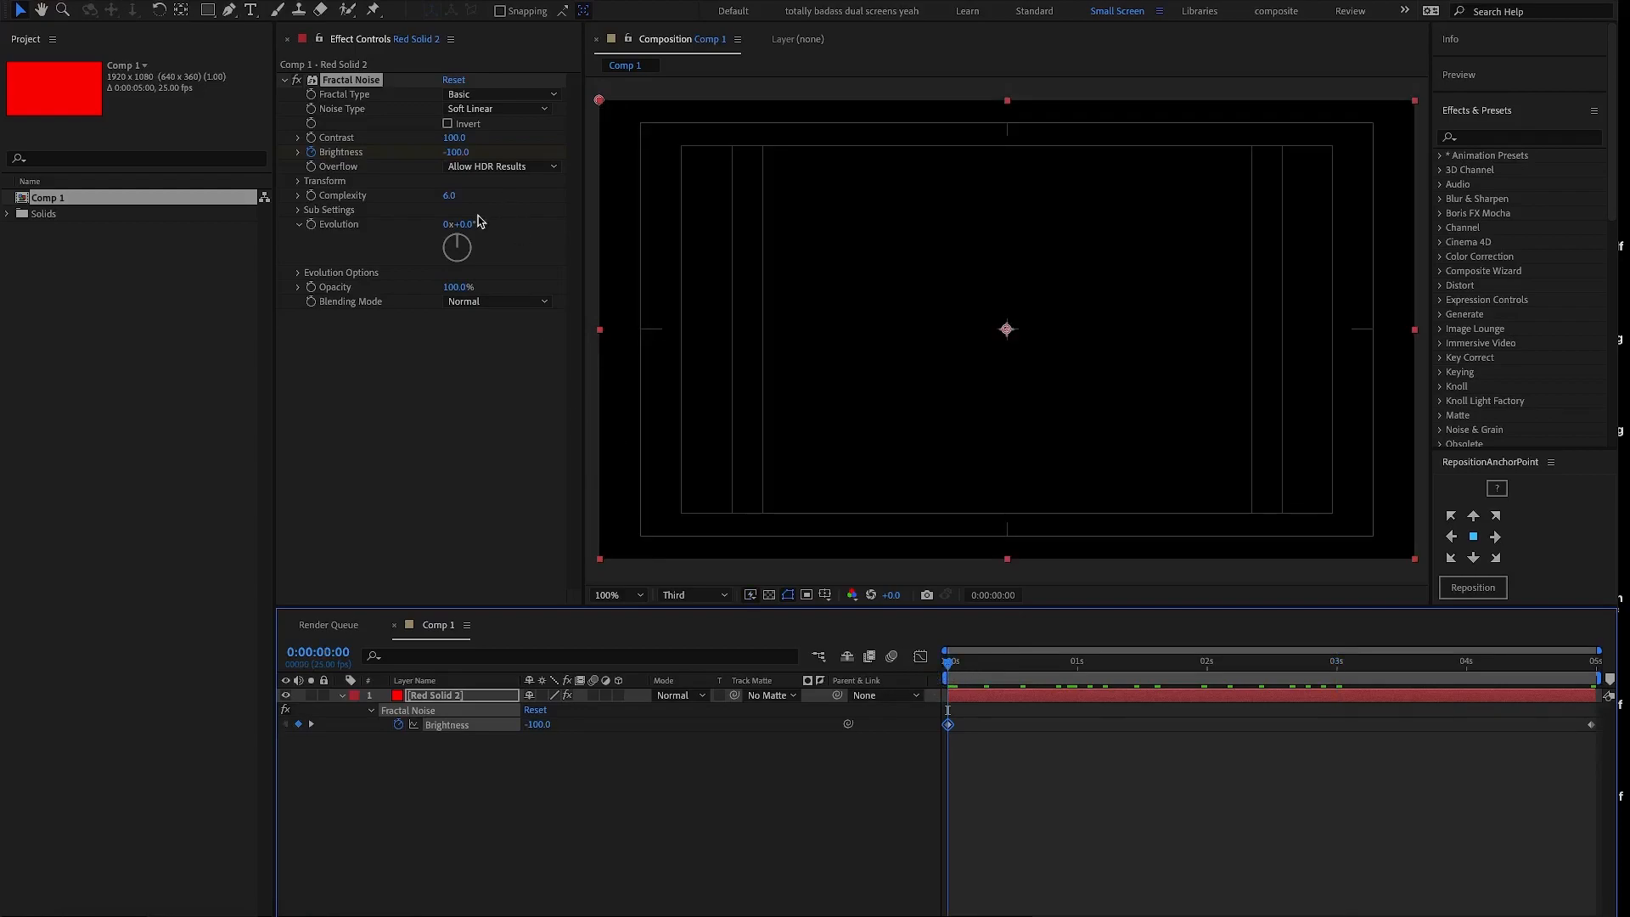
left_click(310, 227)
left_click(1595, 669)
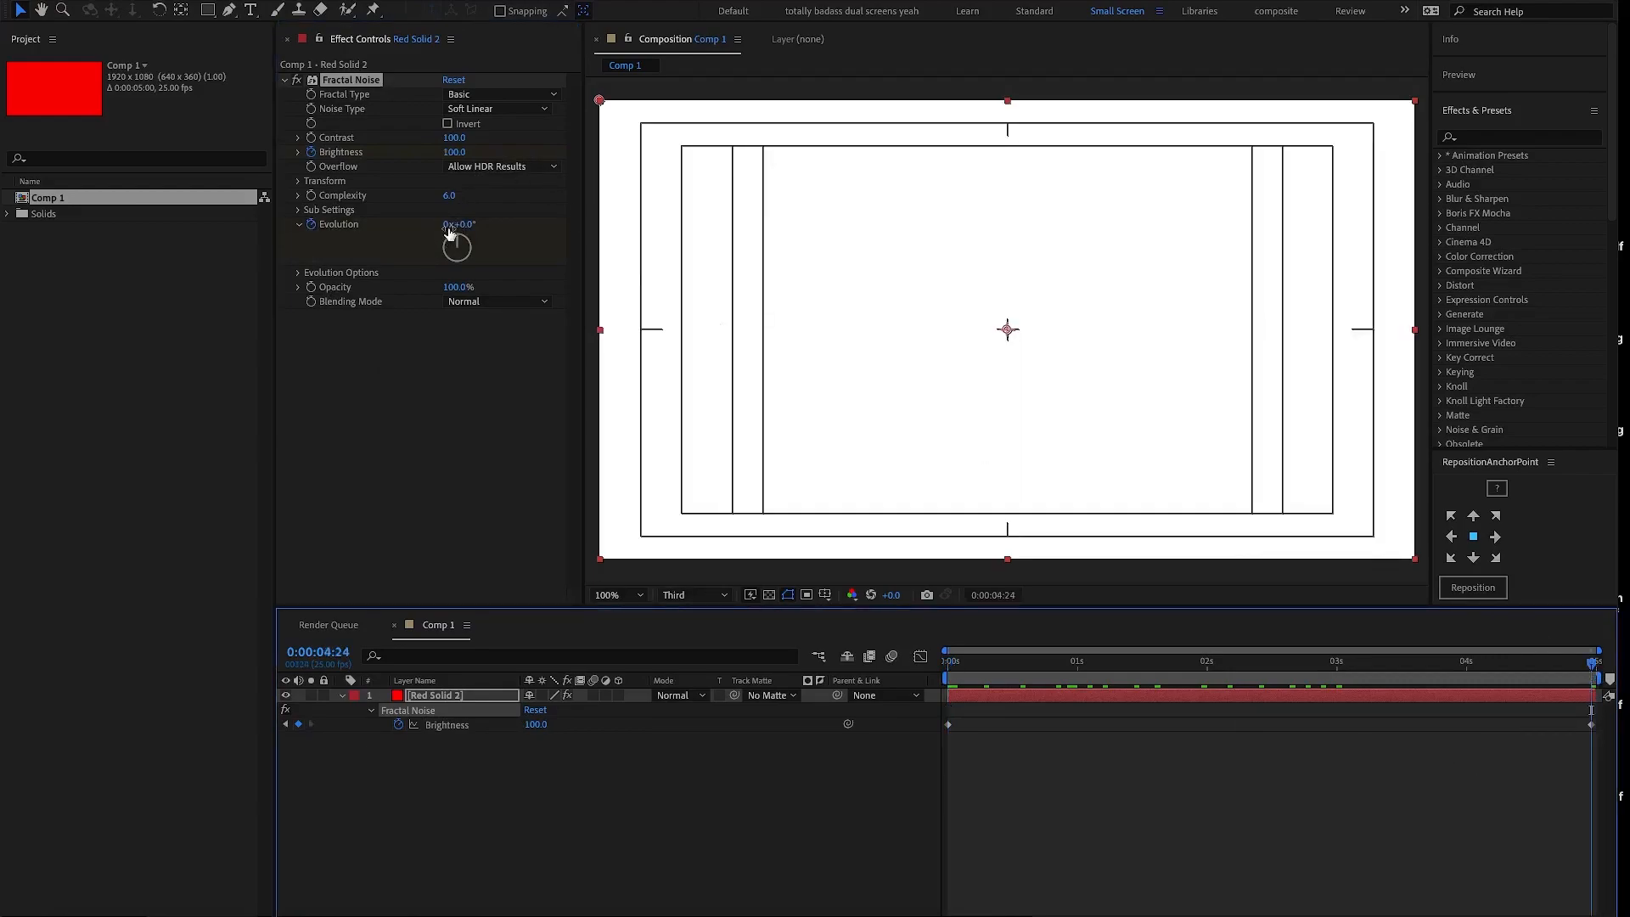
left_click(450, 230)
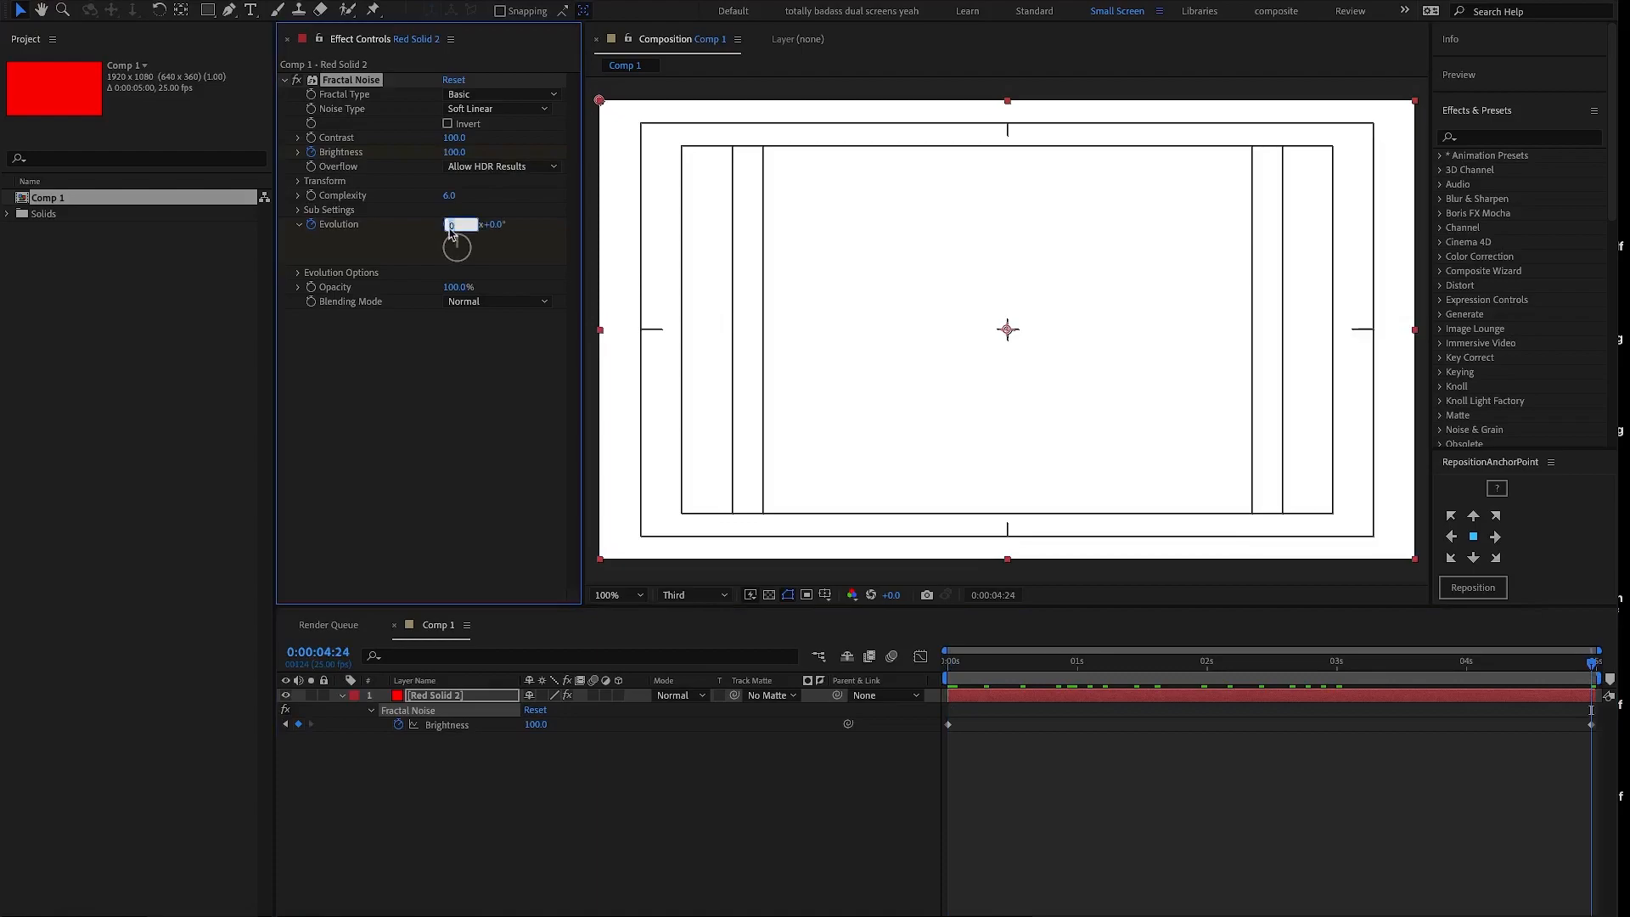
type("1")
left_click(1002, 773)
- Scrub through the noise animation and reveal all keyframed properties of the red solid layer in the timeline
left_click_drag(989, 675, 1294, 663)
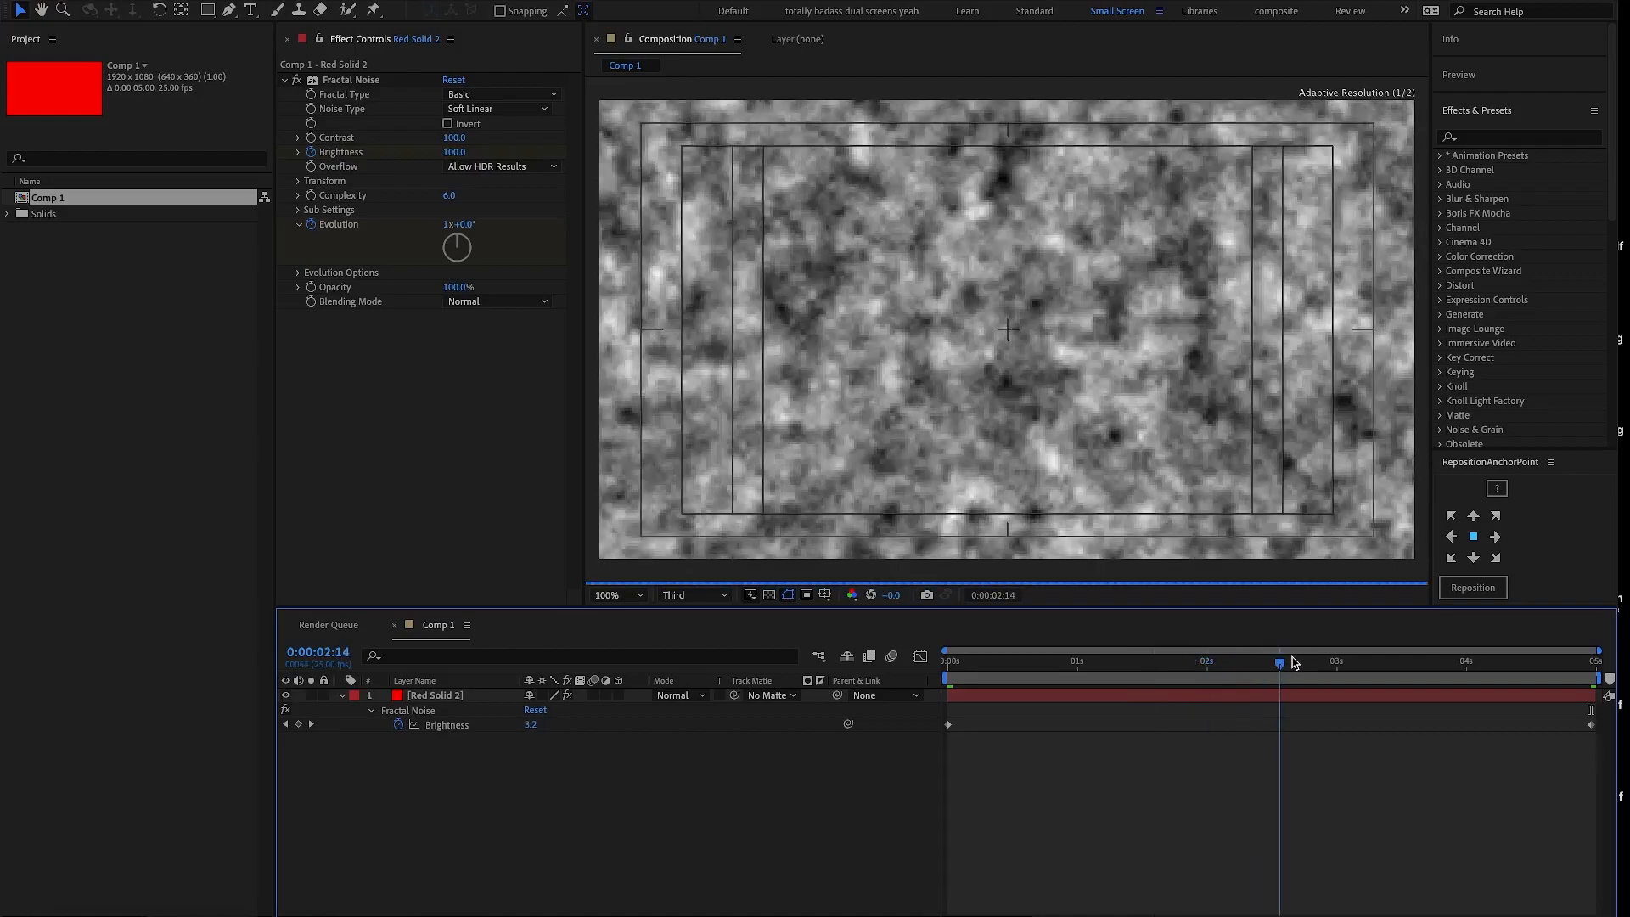
left_click(1236, 698)
key("u")
key("u")
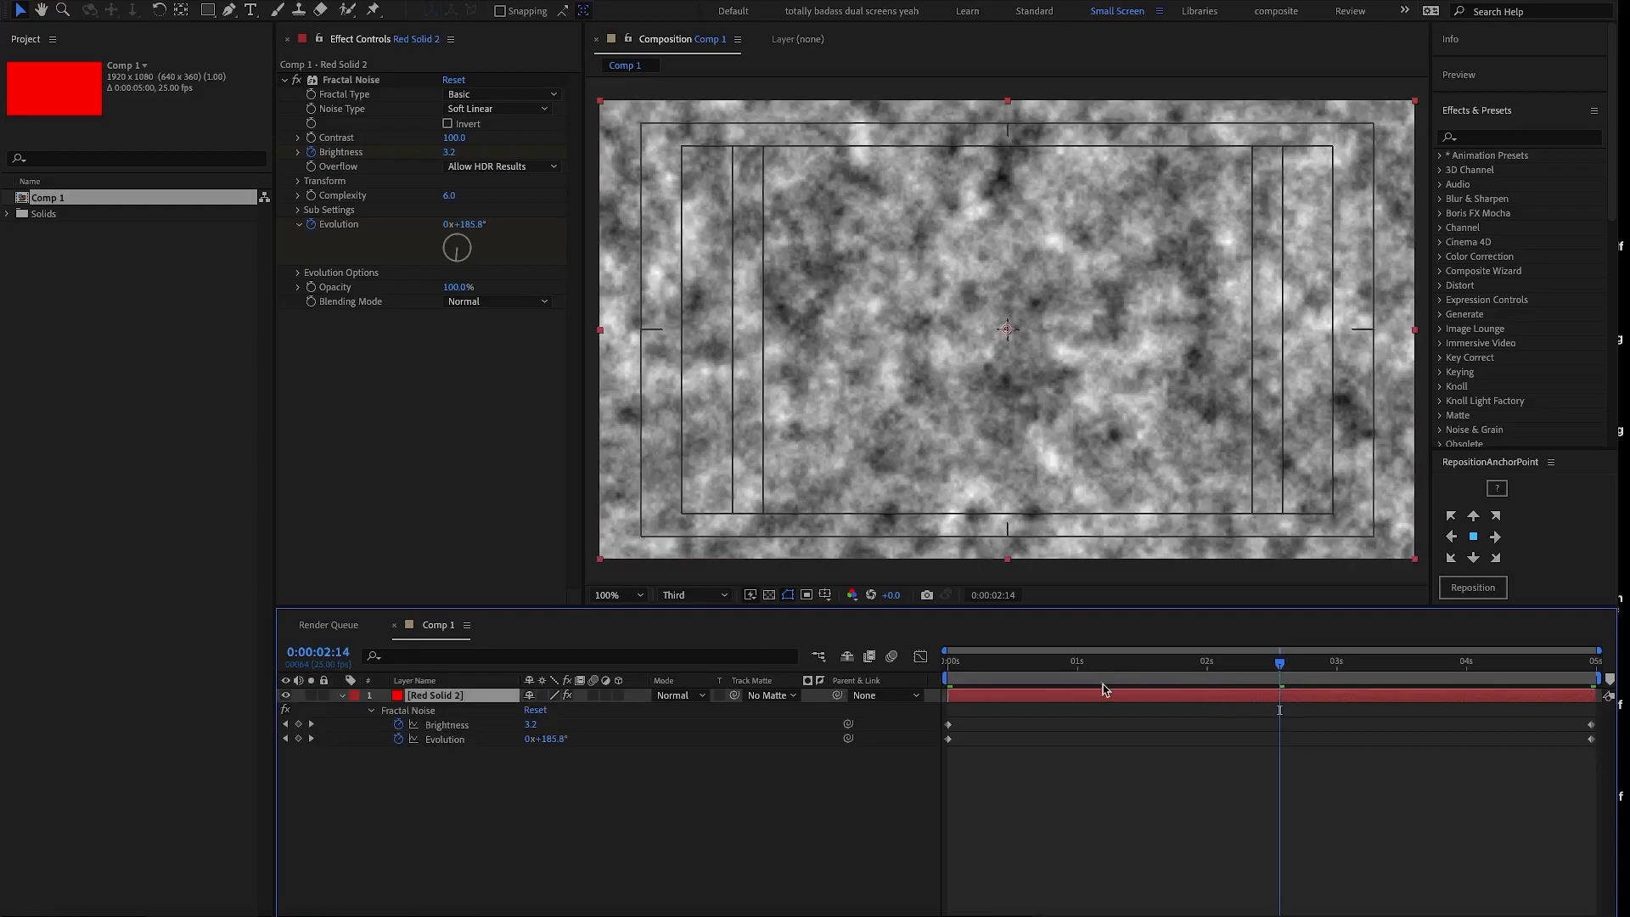
left_click_drag(1091, 673, 1125, 674)
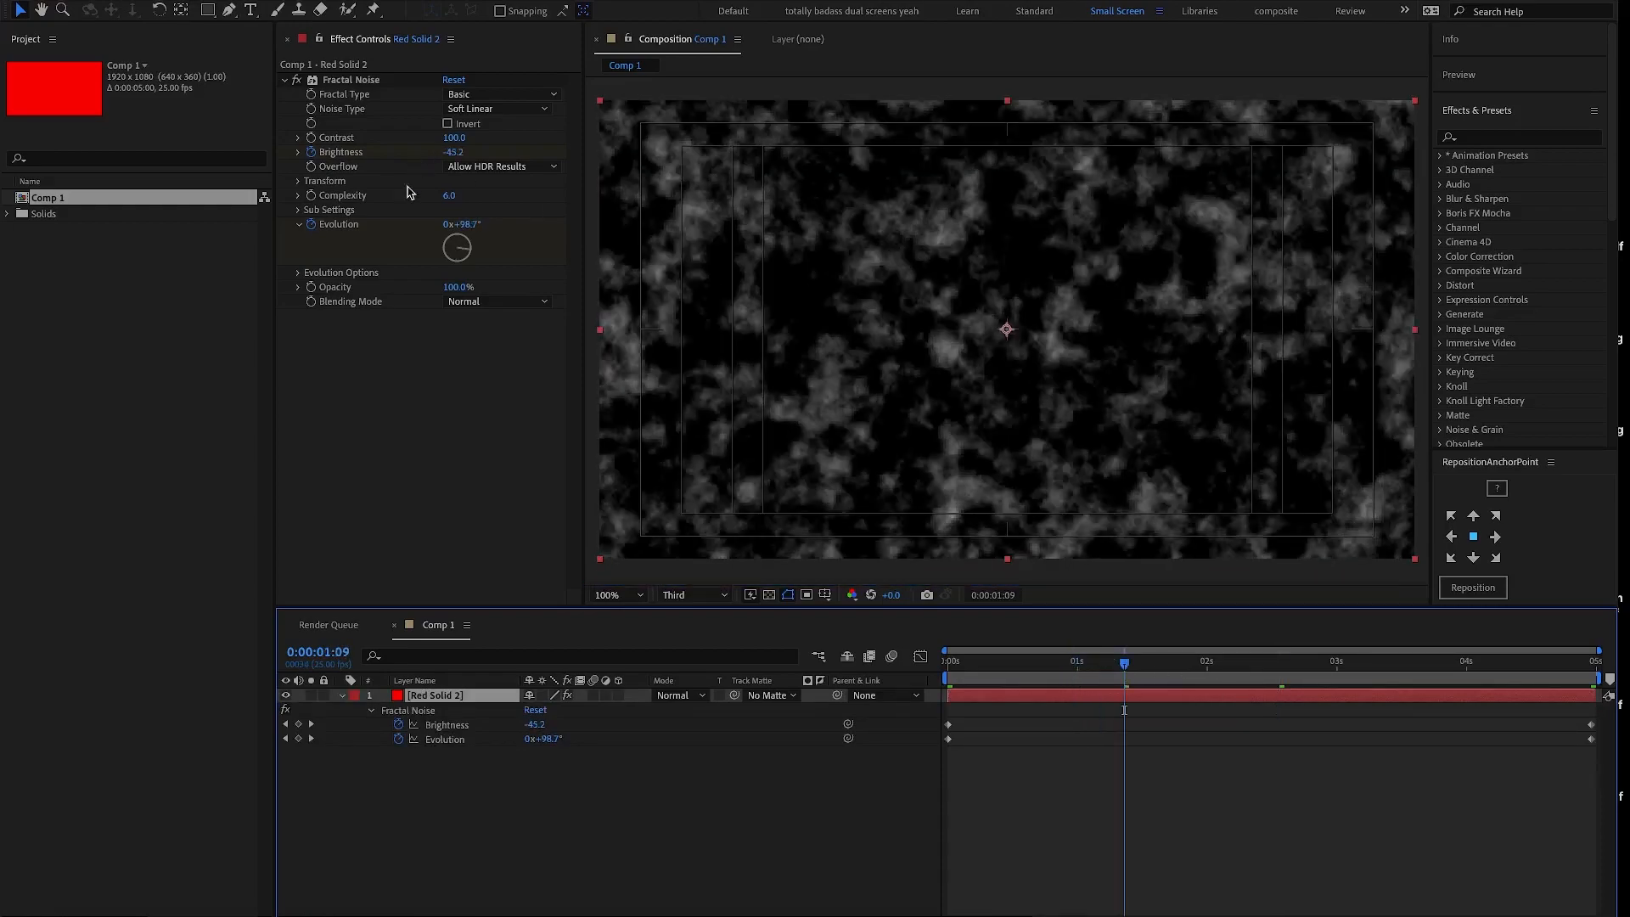
- Start keyframing Offset Turbulence at 0:00:00:00 and place its point at about 962, 818, below the composition's centre
left_click(299, 181)
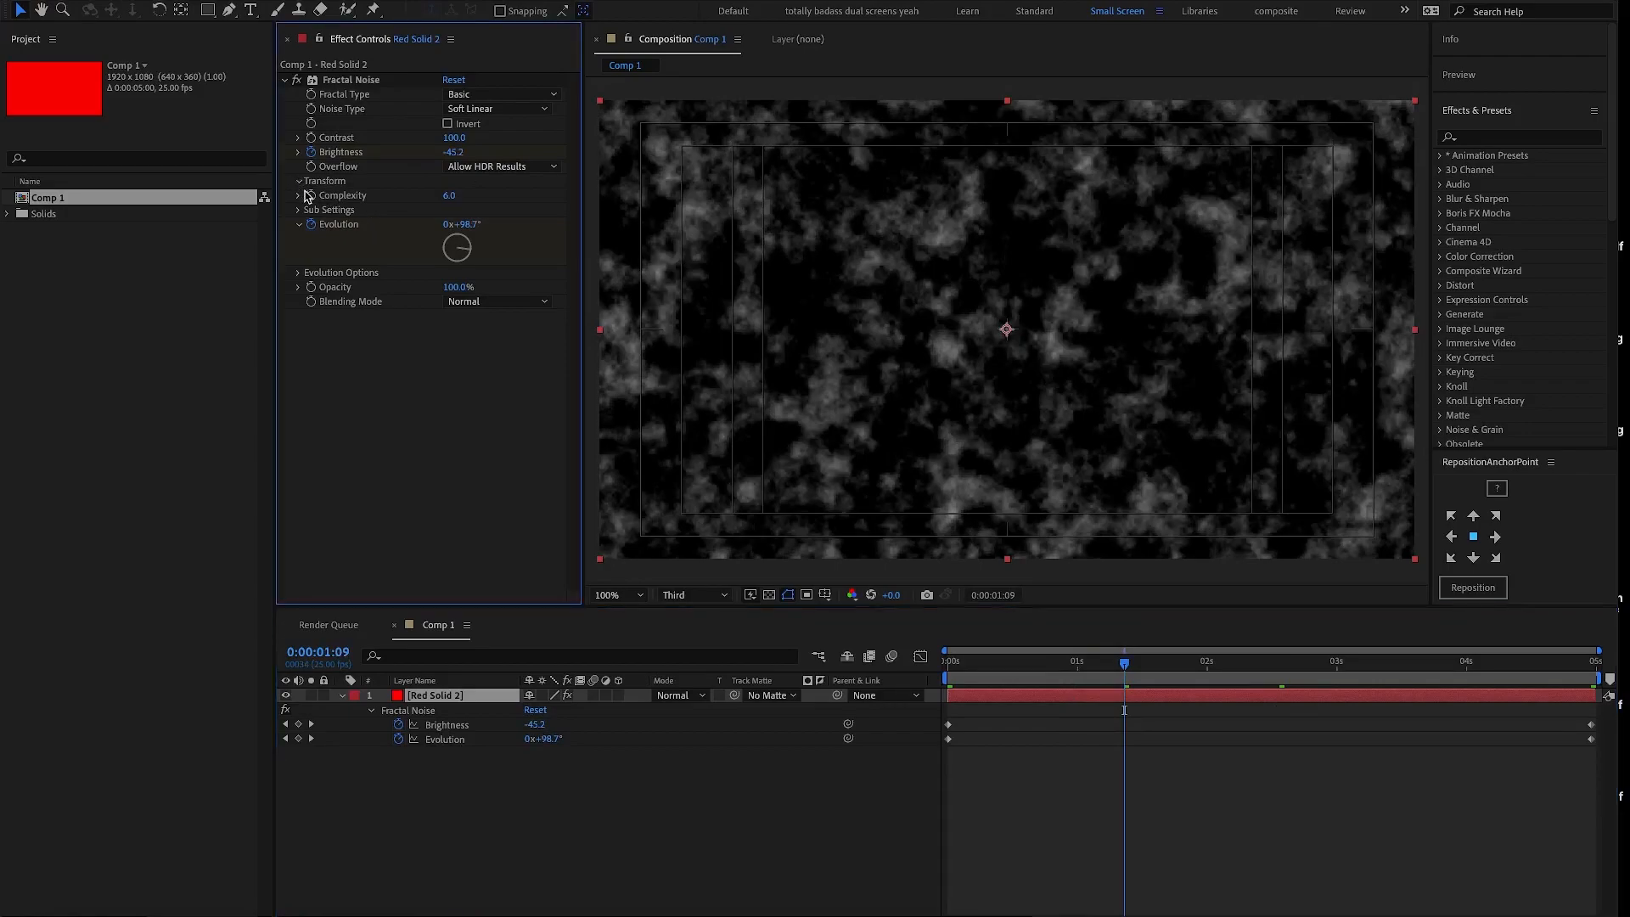
left_click(946, 677)
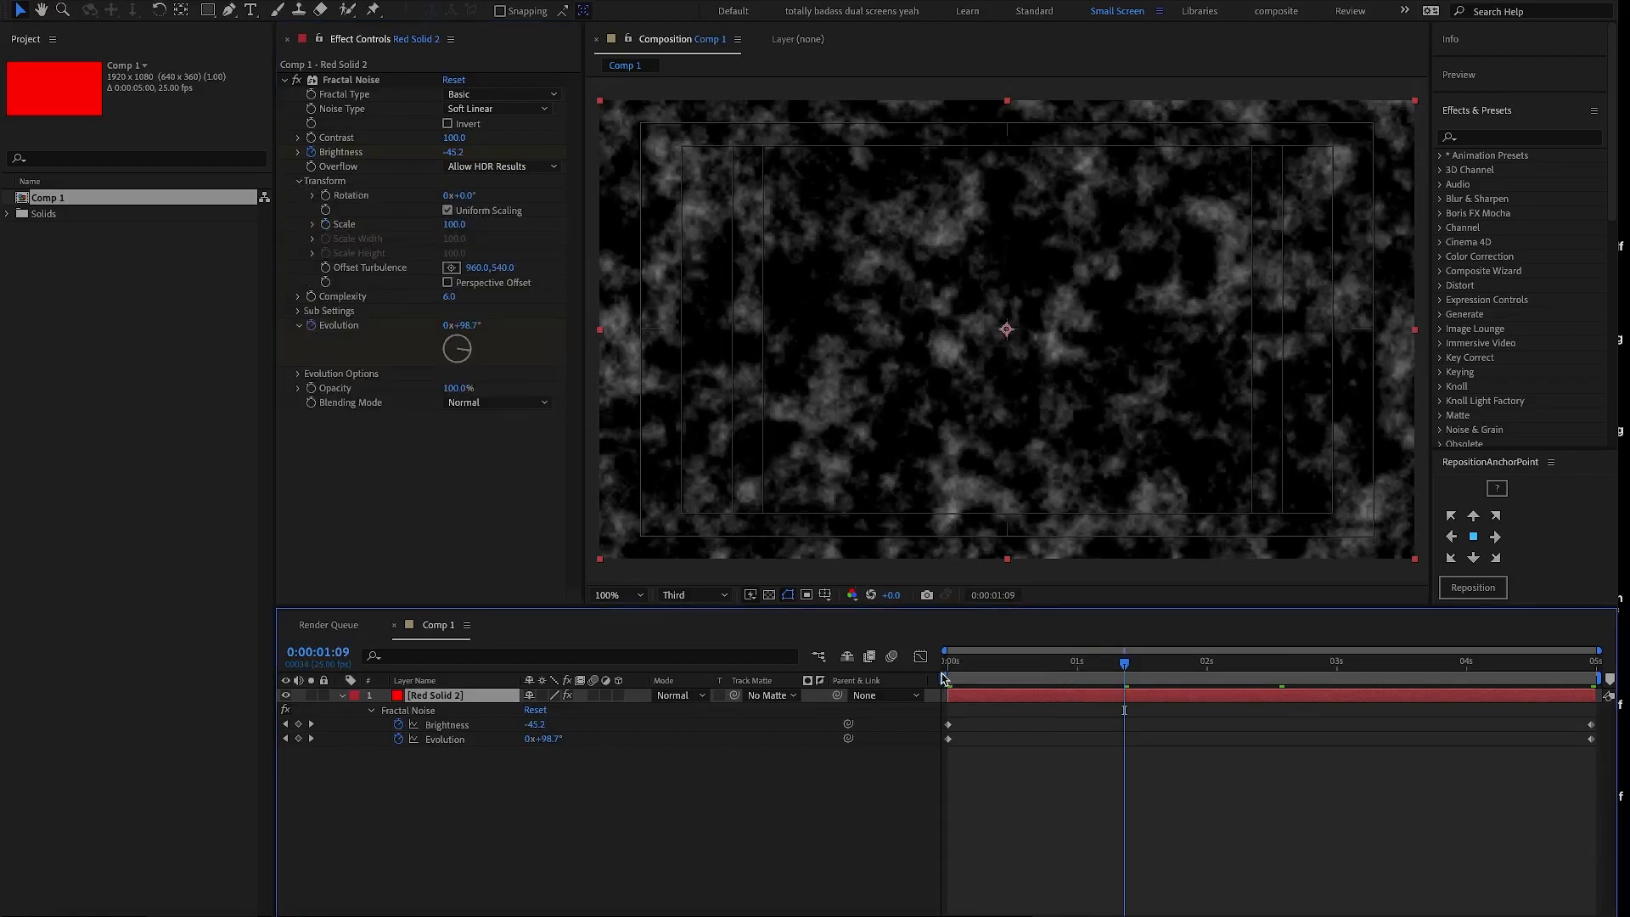
left_click(947, 677)
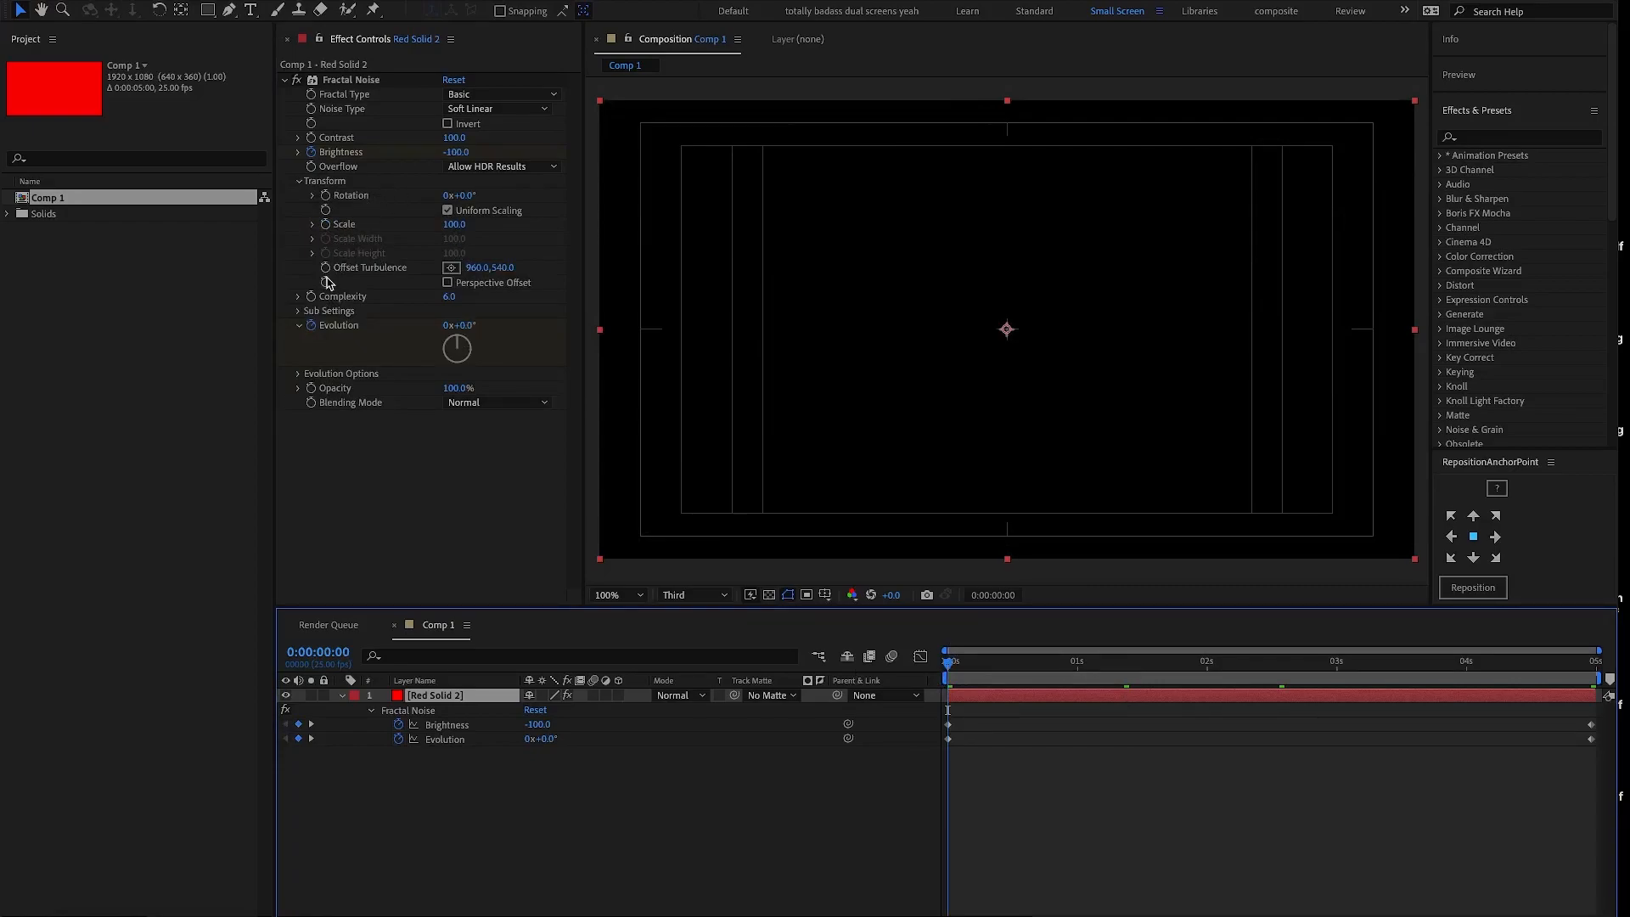
left_click(326, 269)
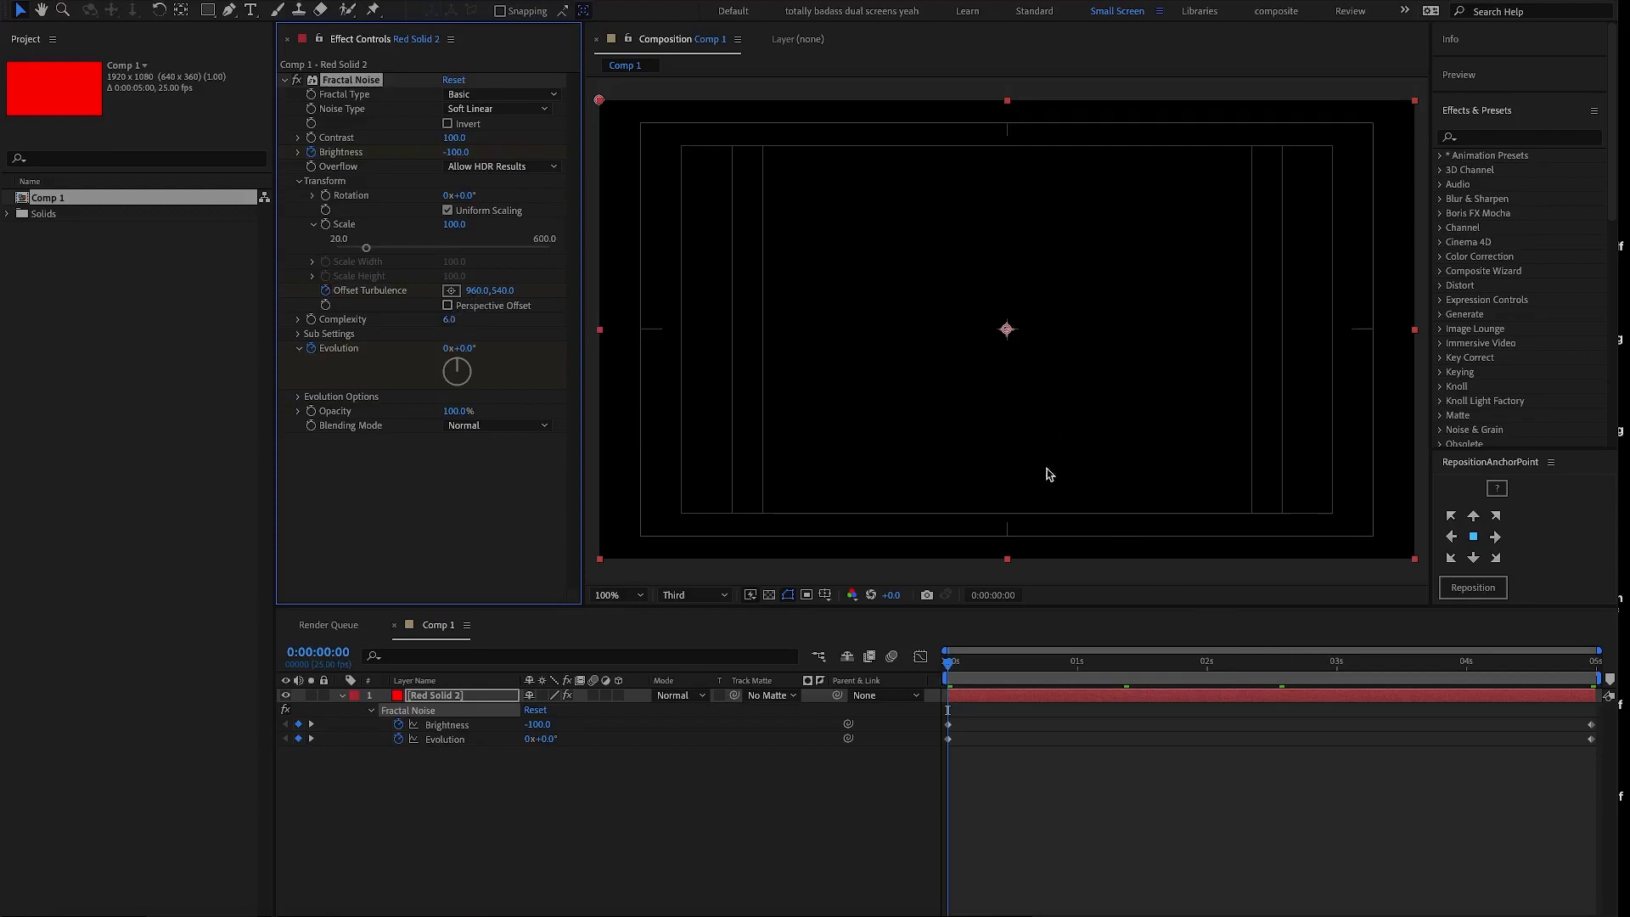
left_click(452, 291)
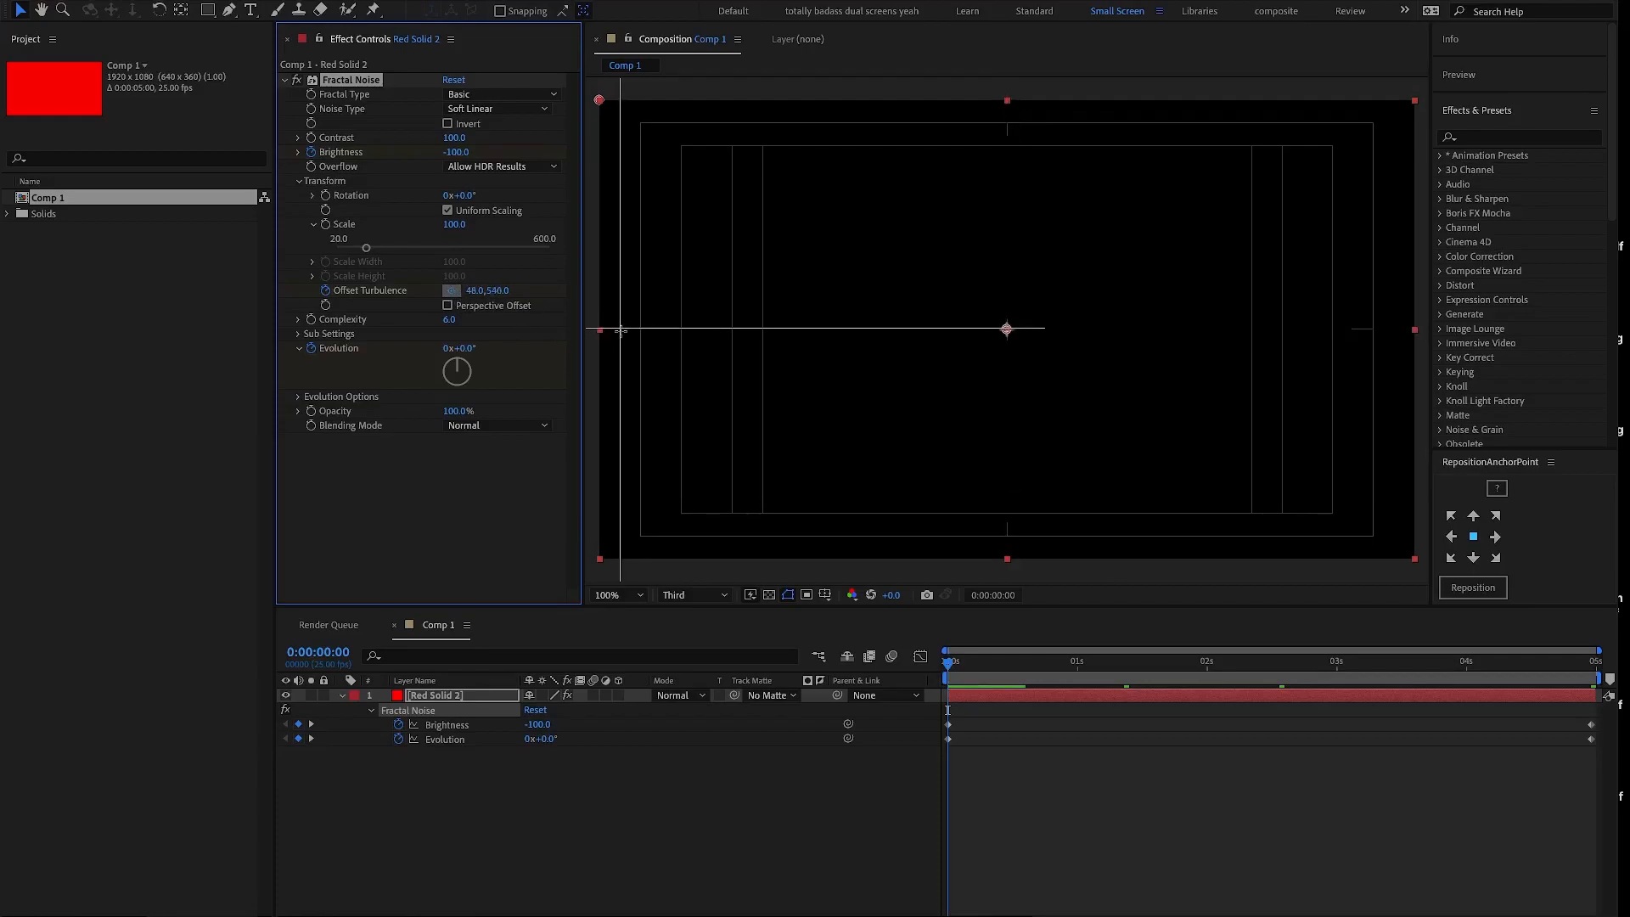
left_click(1007, 447)
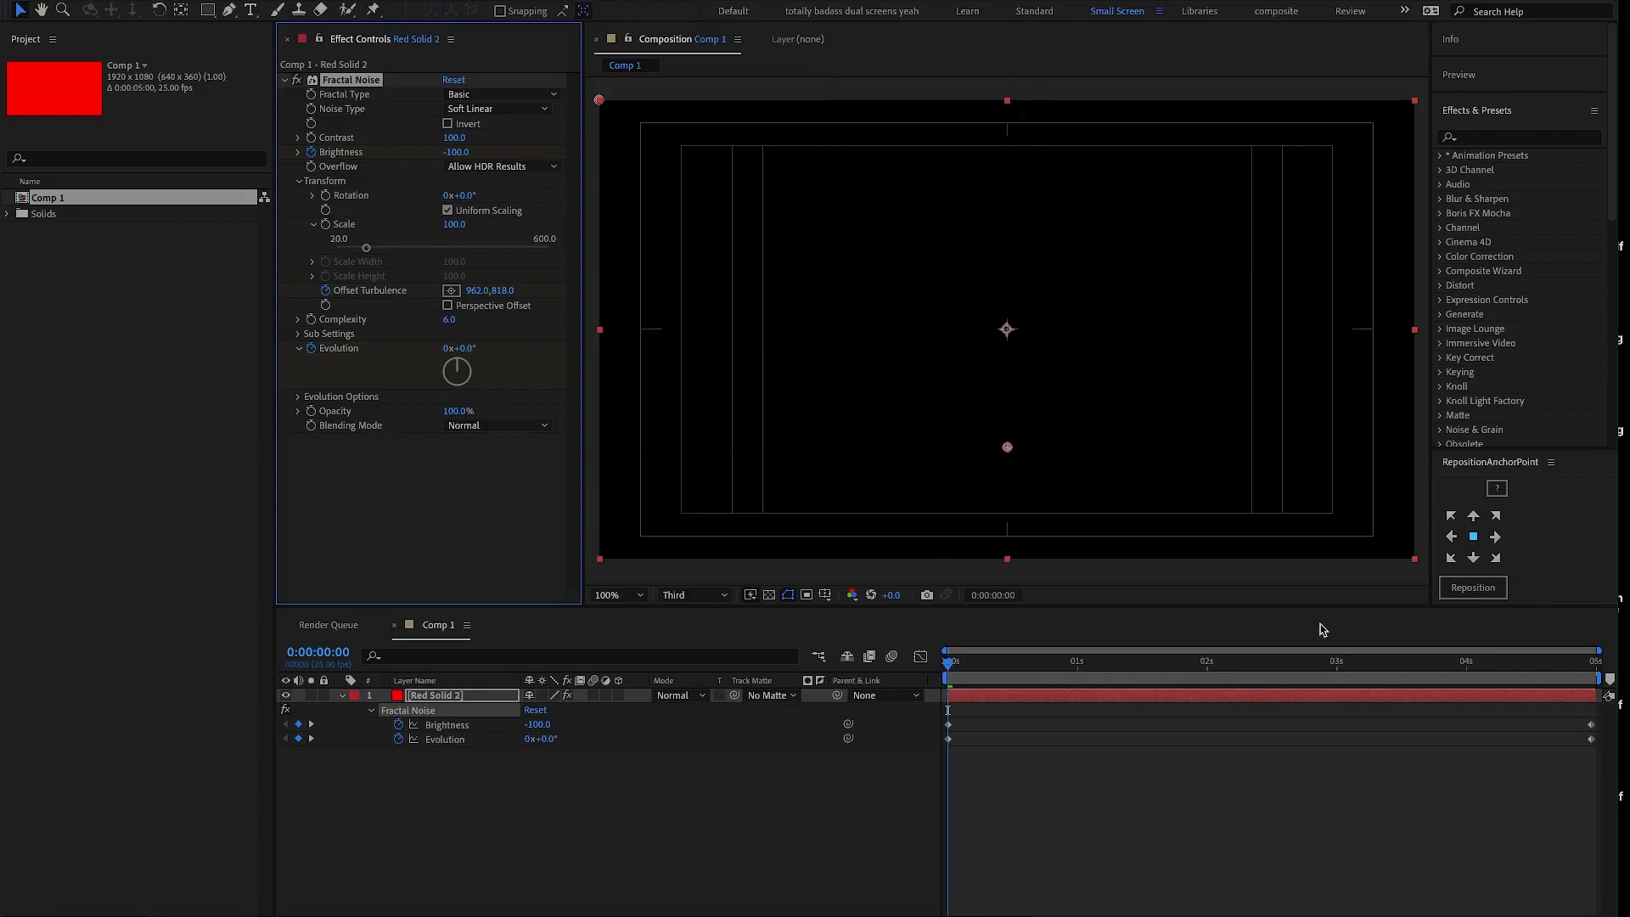
- Move the Offset Turbulence point up to about 962, 454 at 0:00:04:24 and scrub the animation to 0:00:03:00
left_click_drag(1581, 666, 1602, 658)
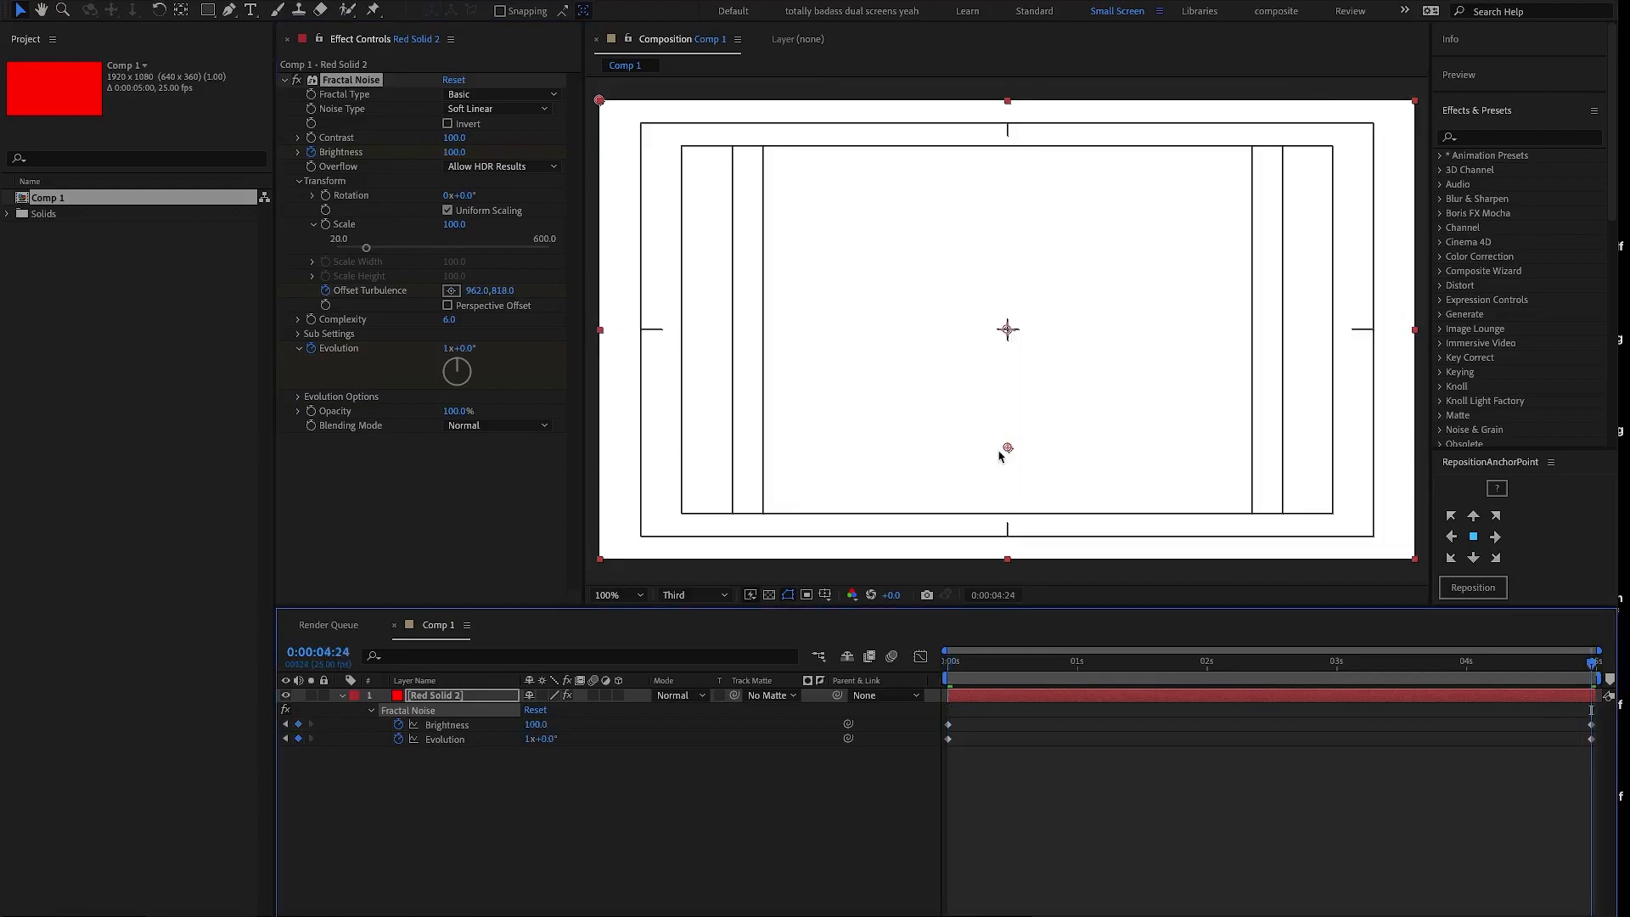
left_click_drag(1009, 448, 1009, 293)
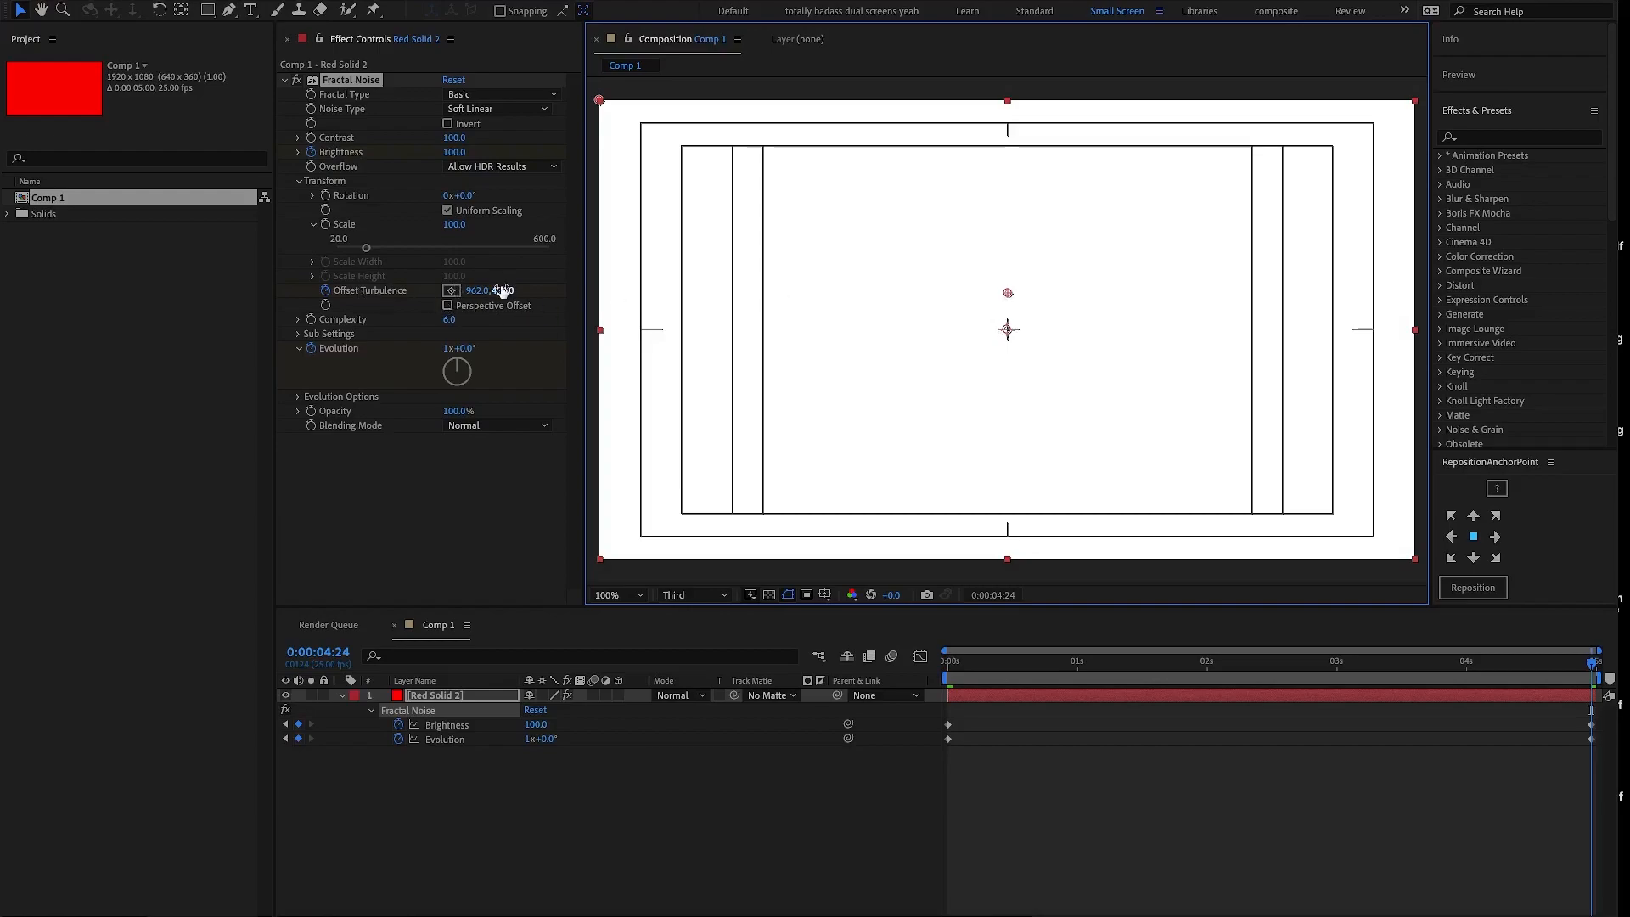
left_click(1087, 668)
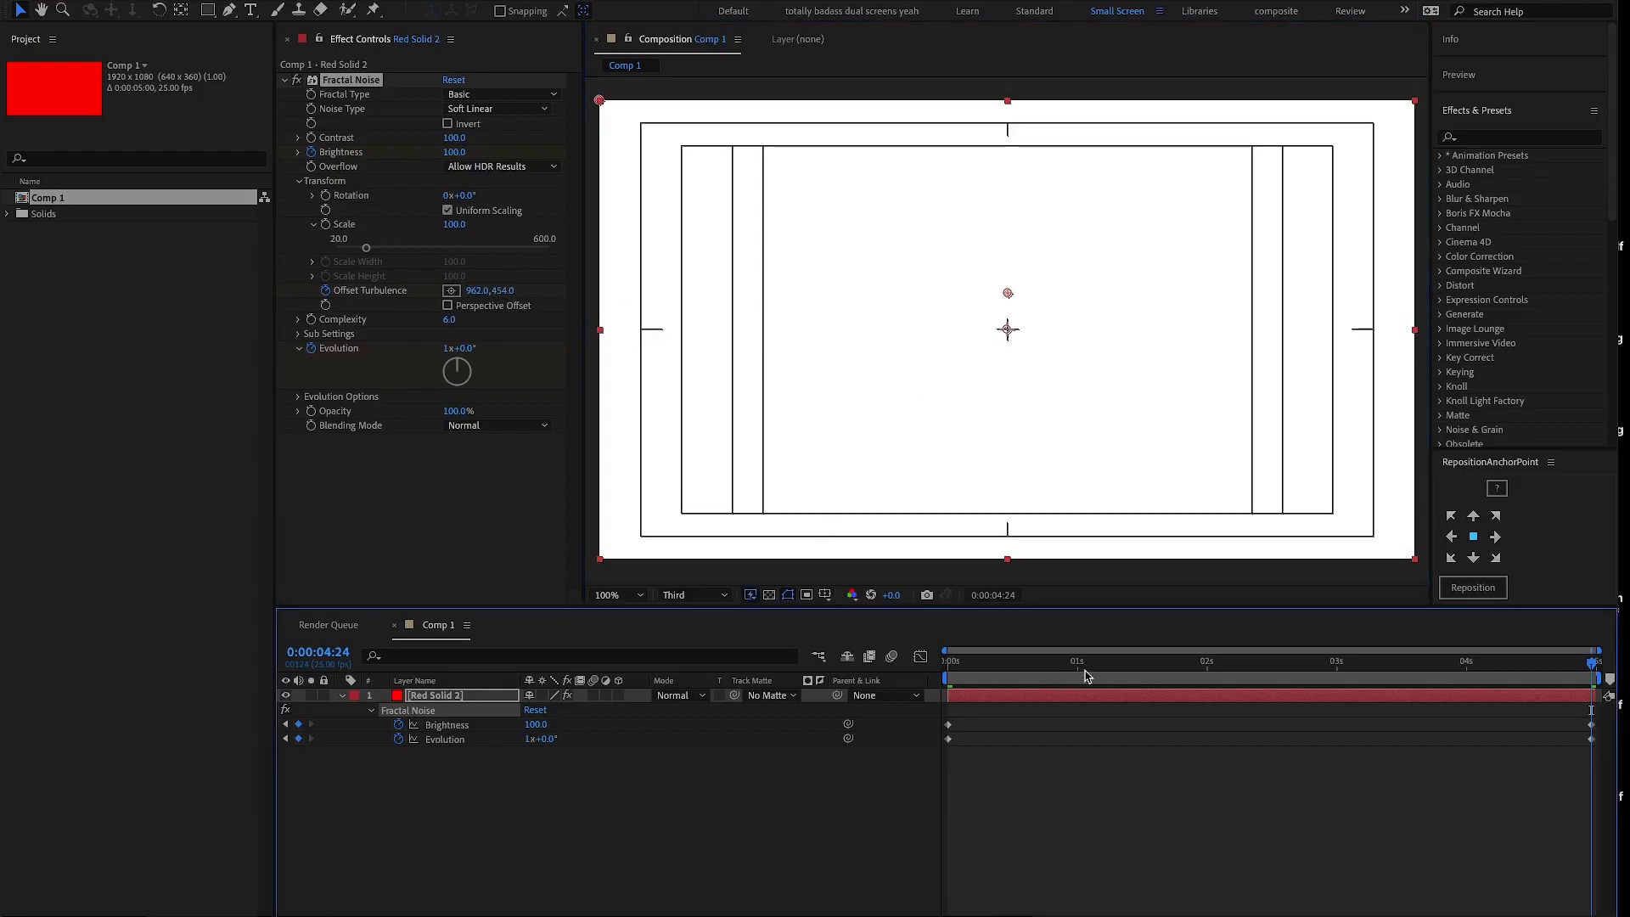
left_click_drag(1100, 672, 1336, 670)
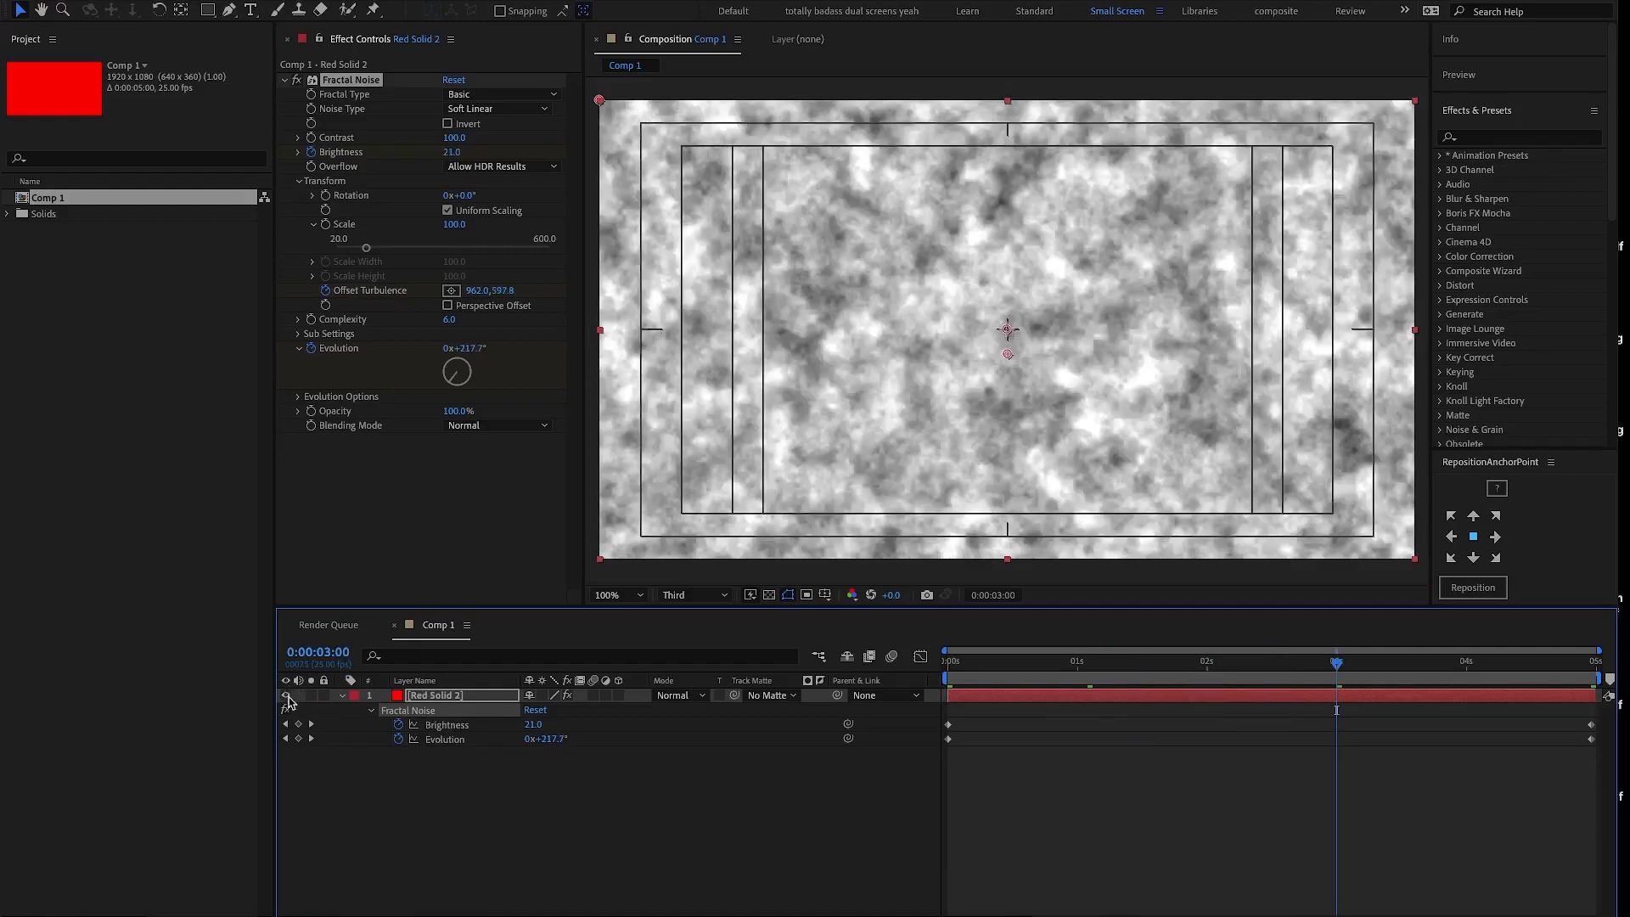
- Hide the red solid layer and deselect it
left_click(286, 696)
left_click(433, 811)
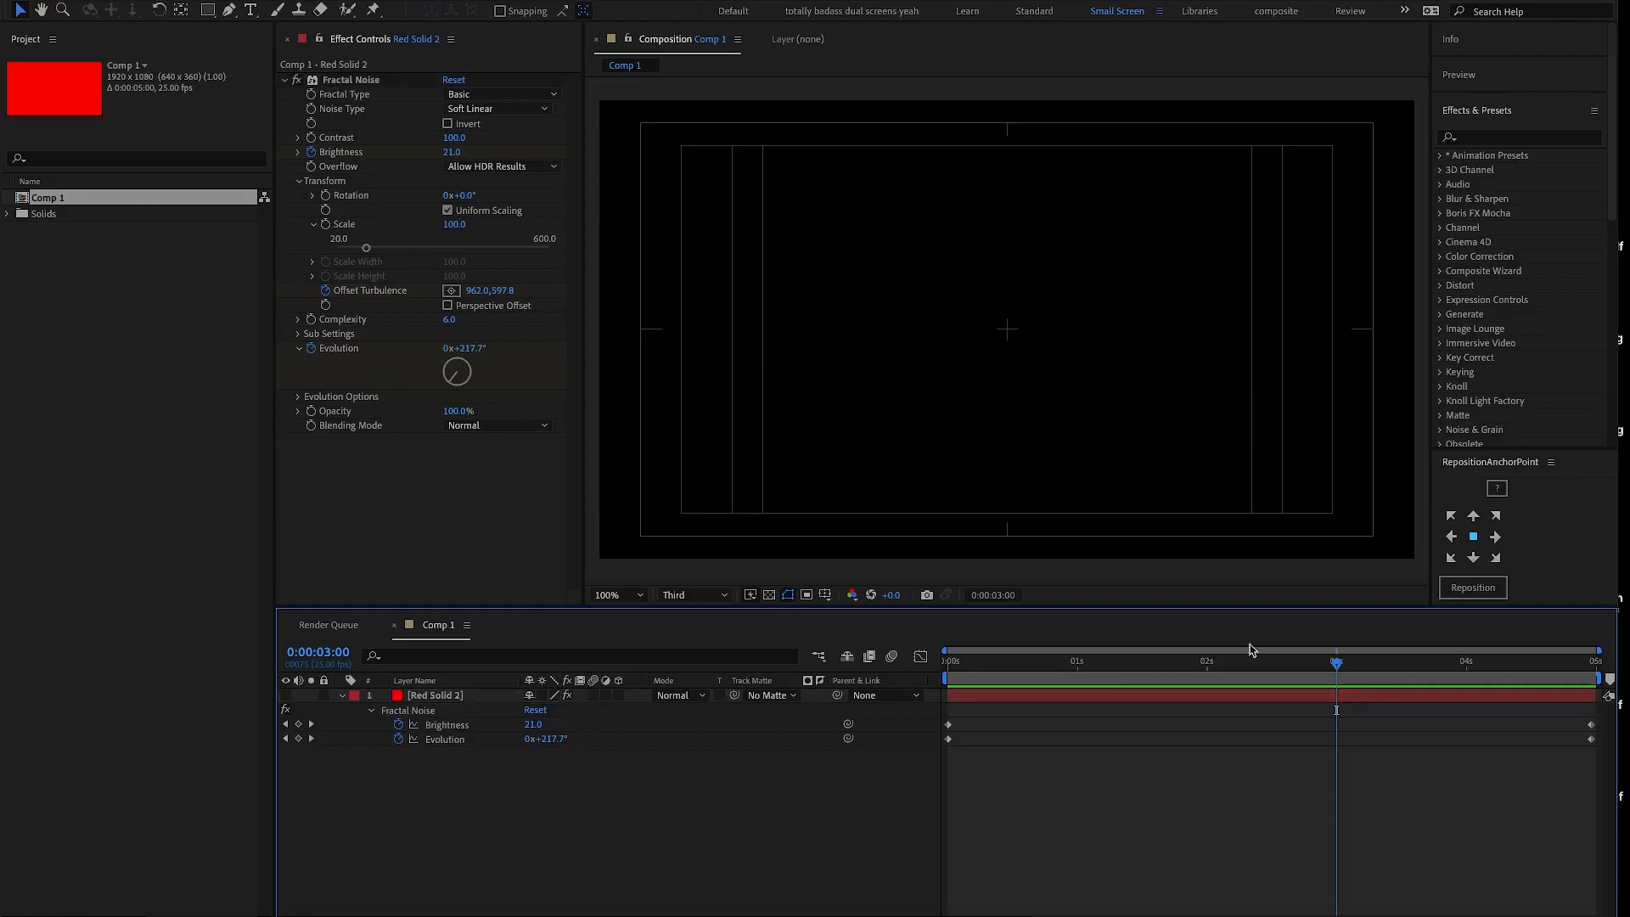
- Activate the Horizontal Type tool and set the paragraph alignment to centred, leaving the character settings open
left_click(1521, 110)
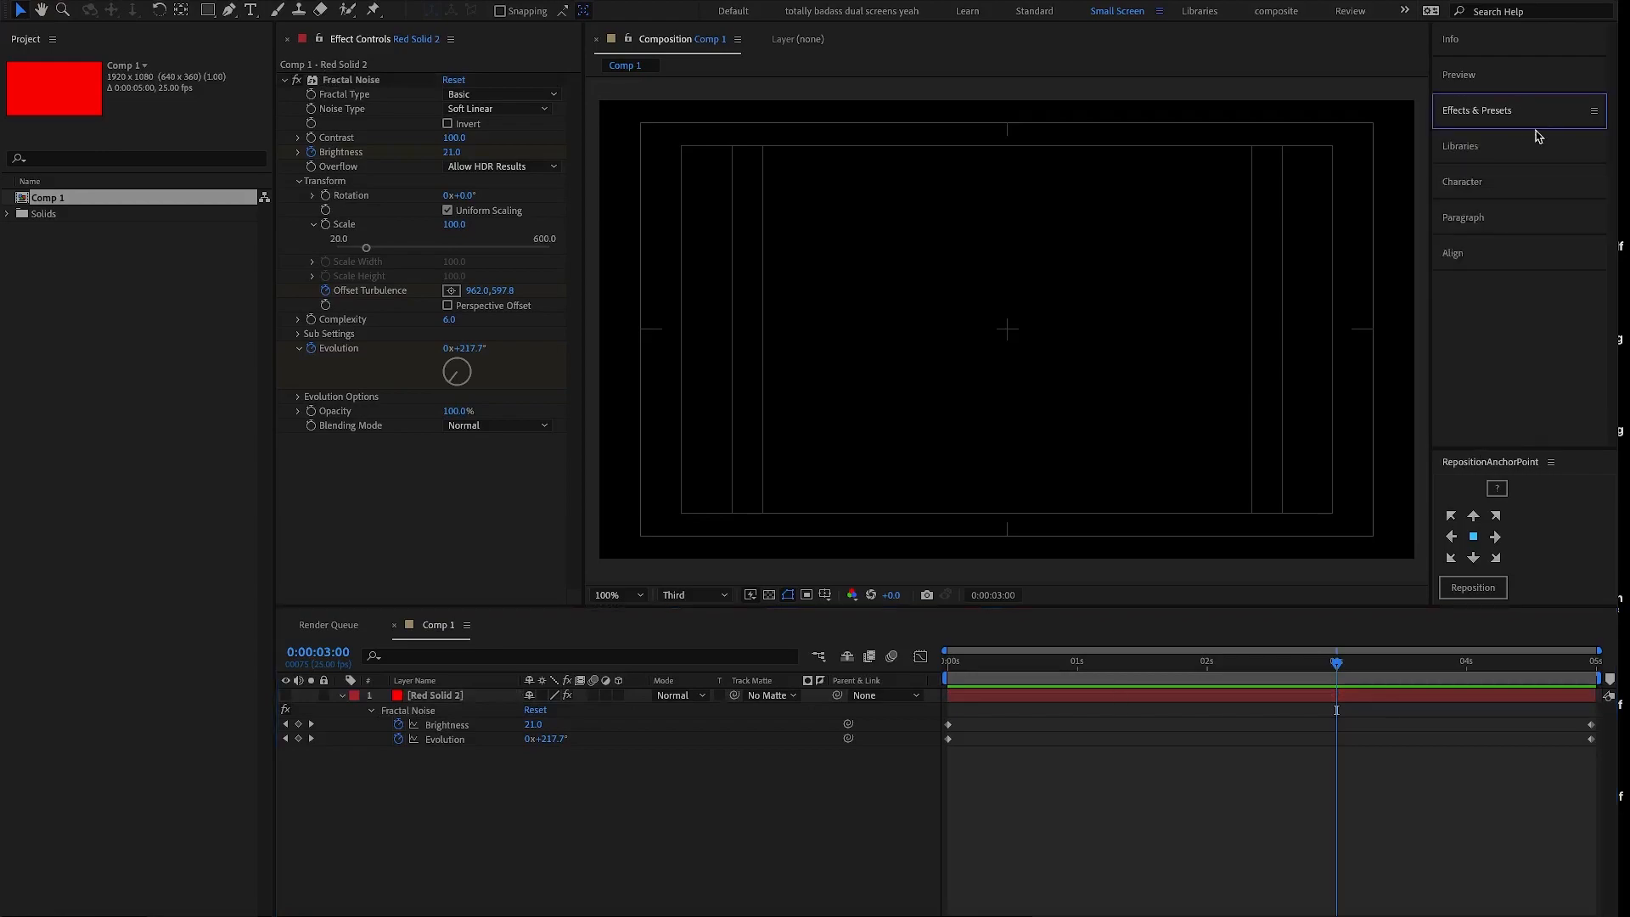
left_click(1478, 185)
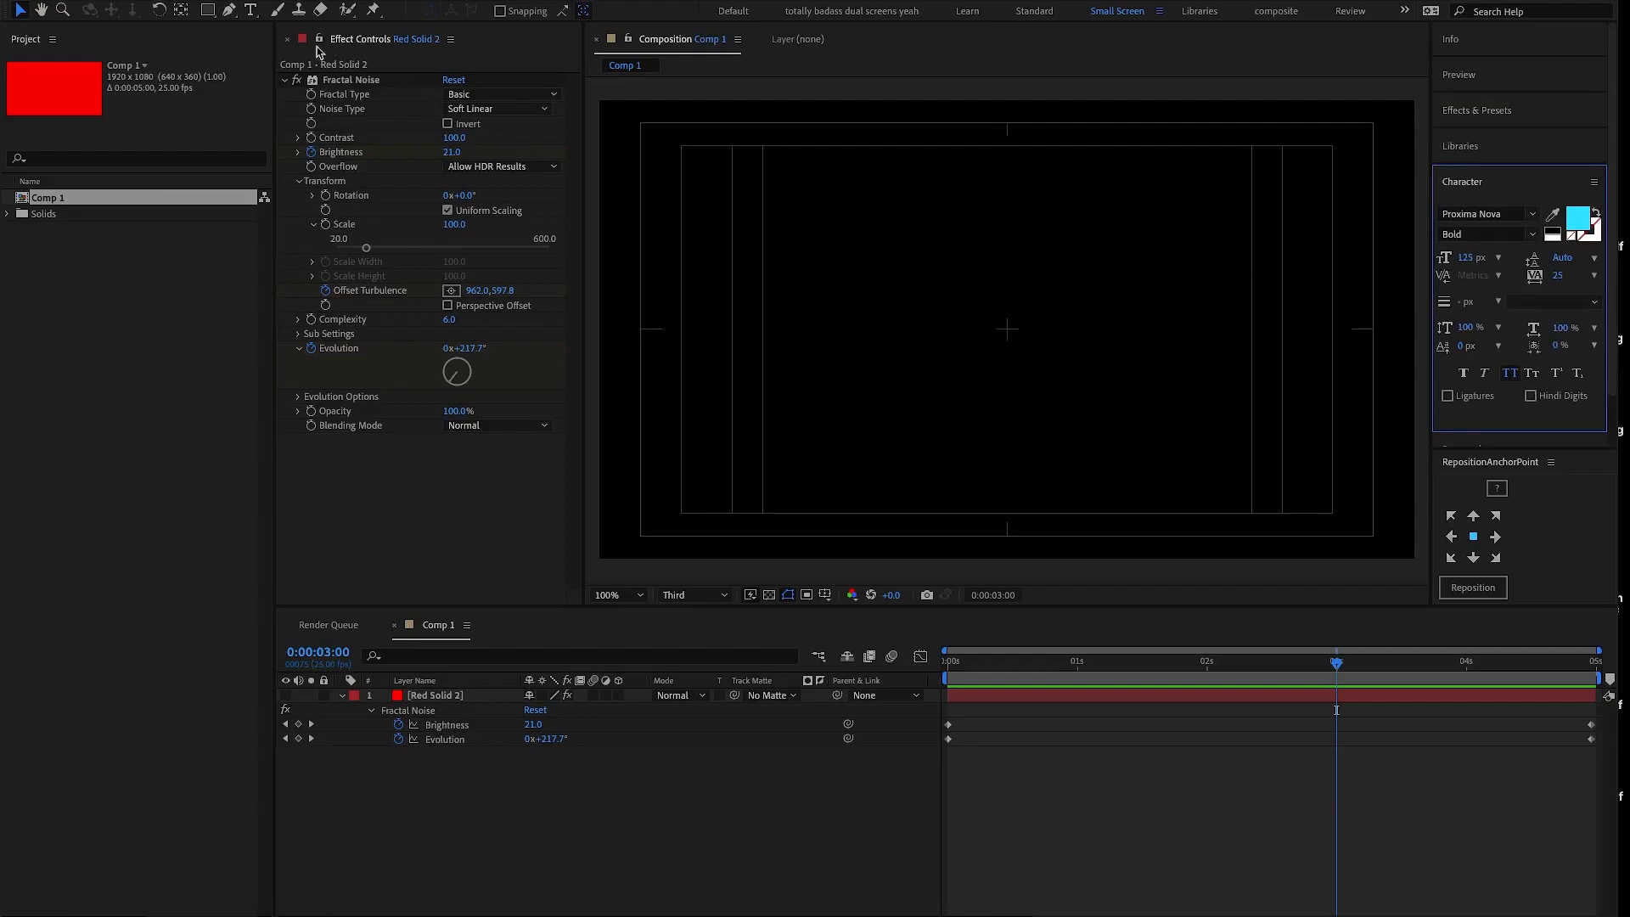
left_click(251, 11)
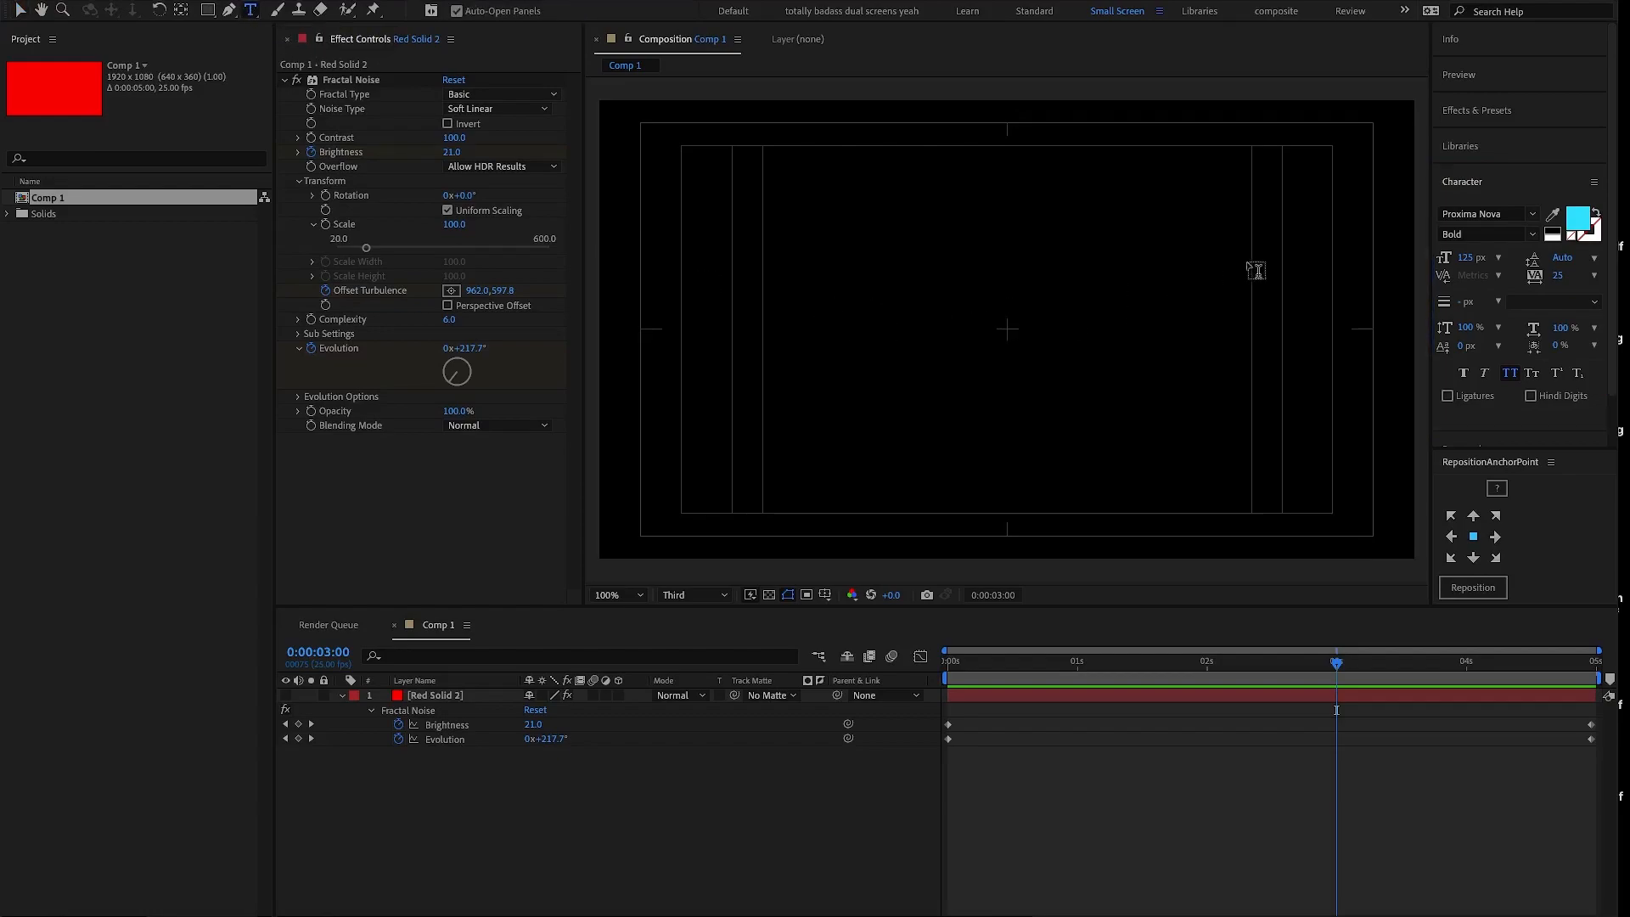
left_click(1527, 443)
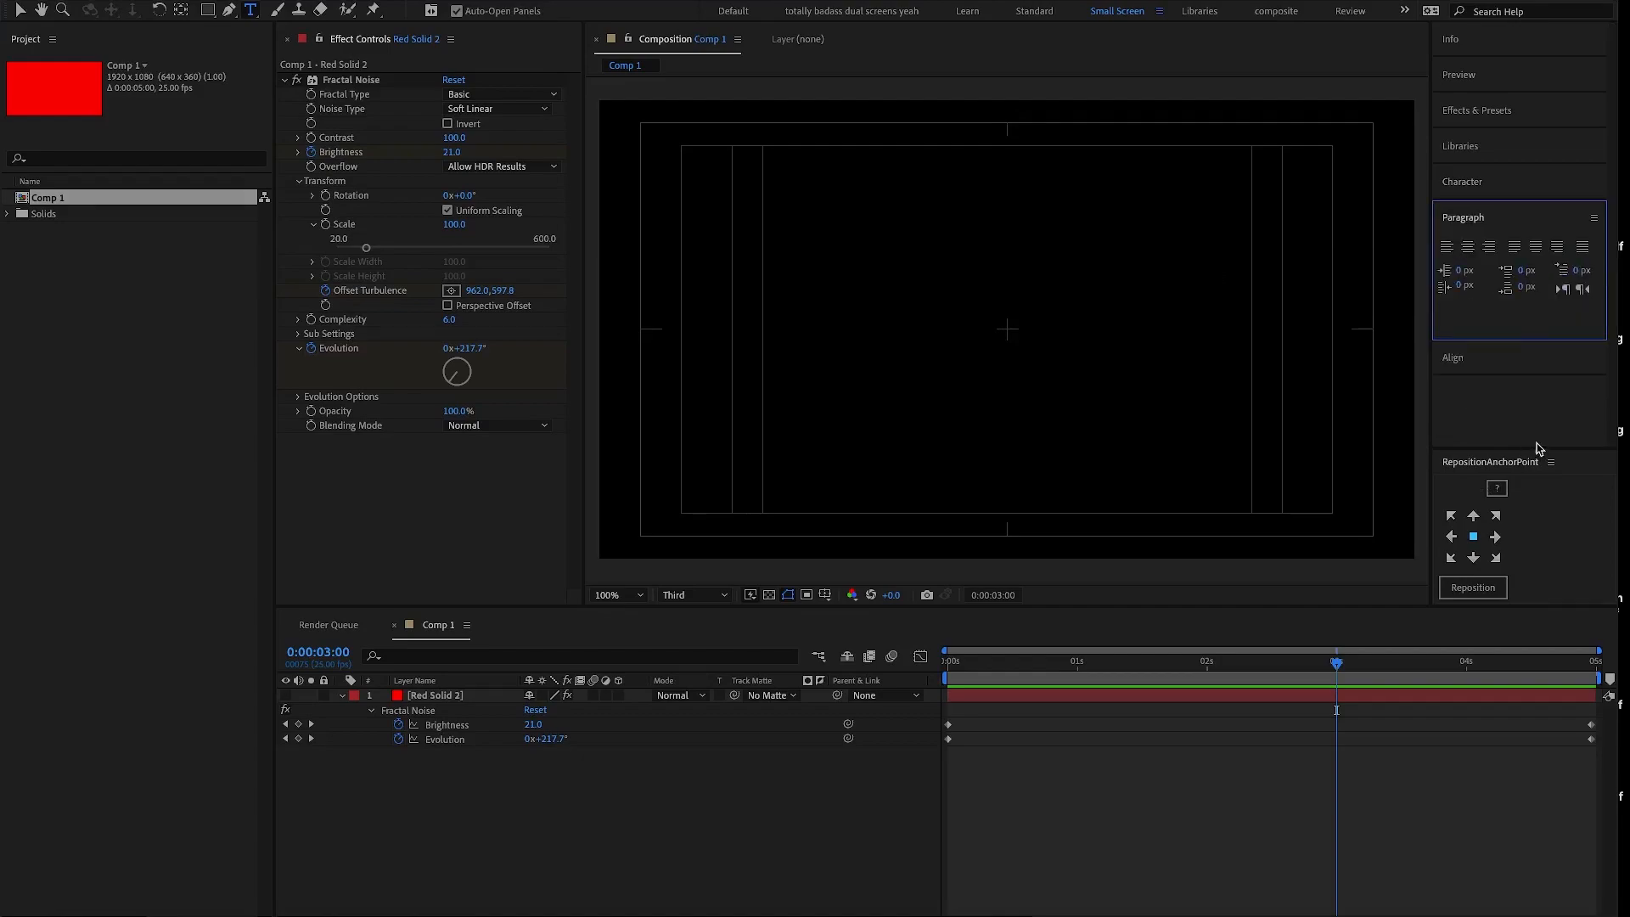
left_click(1467, 246)
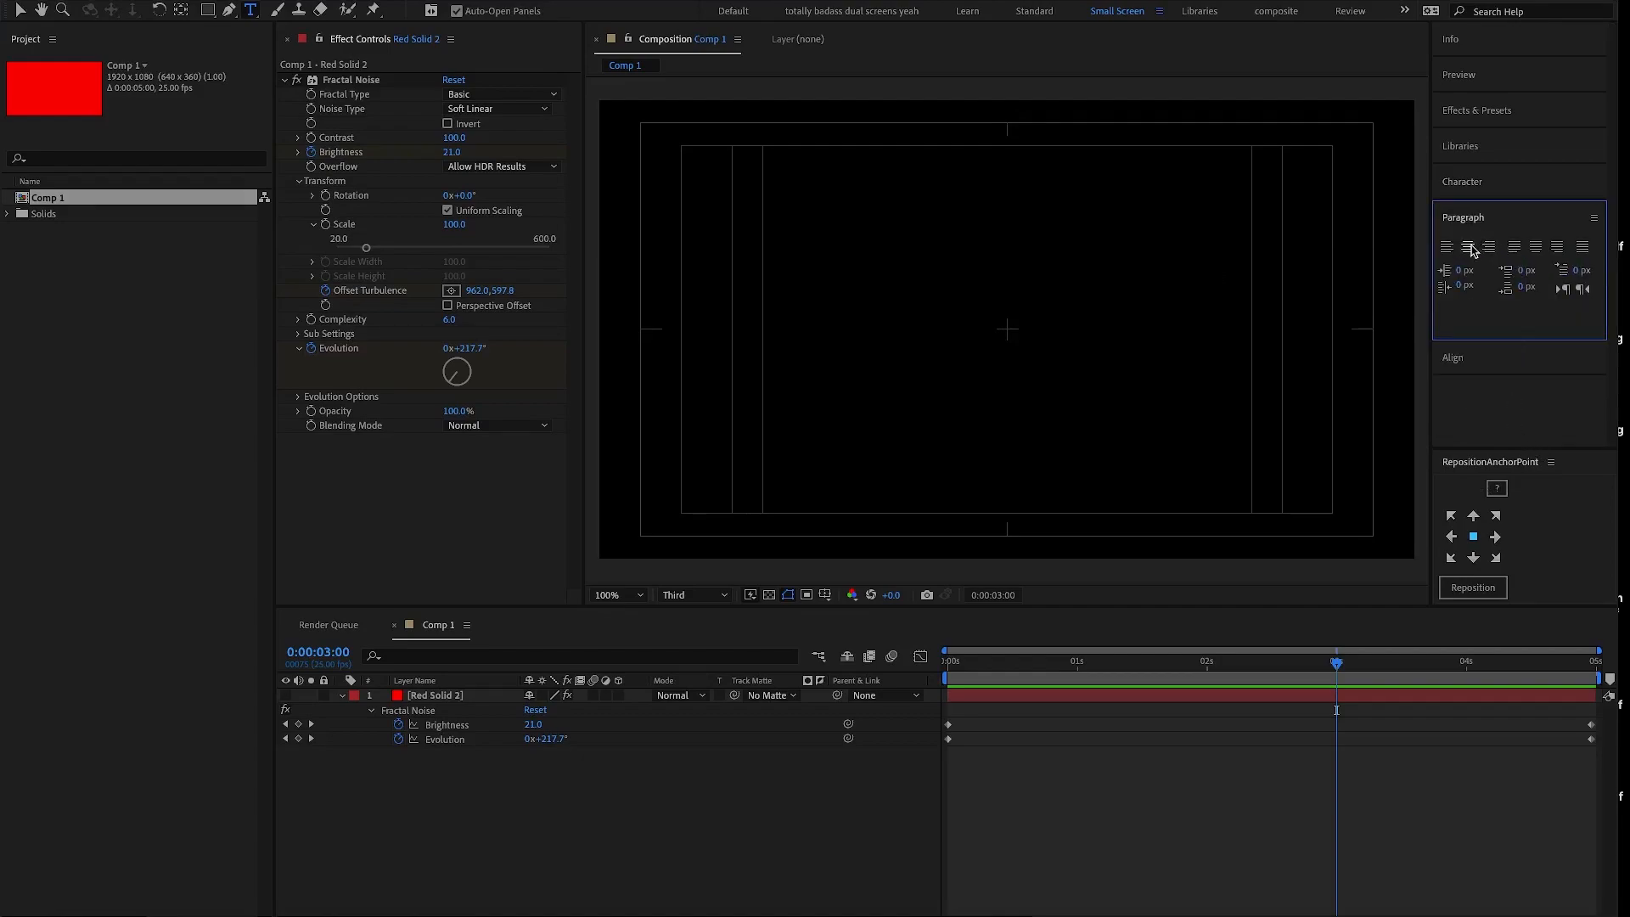
left_click(1466, 184)
- Start a text layer in the upper middle of the composition with the first line "This is how we"
left_click(1006, 270)
type("This ")
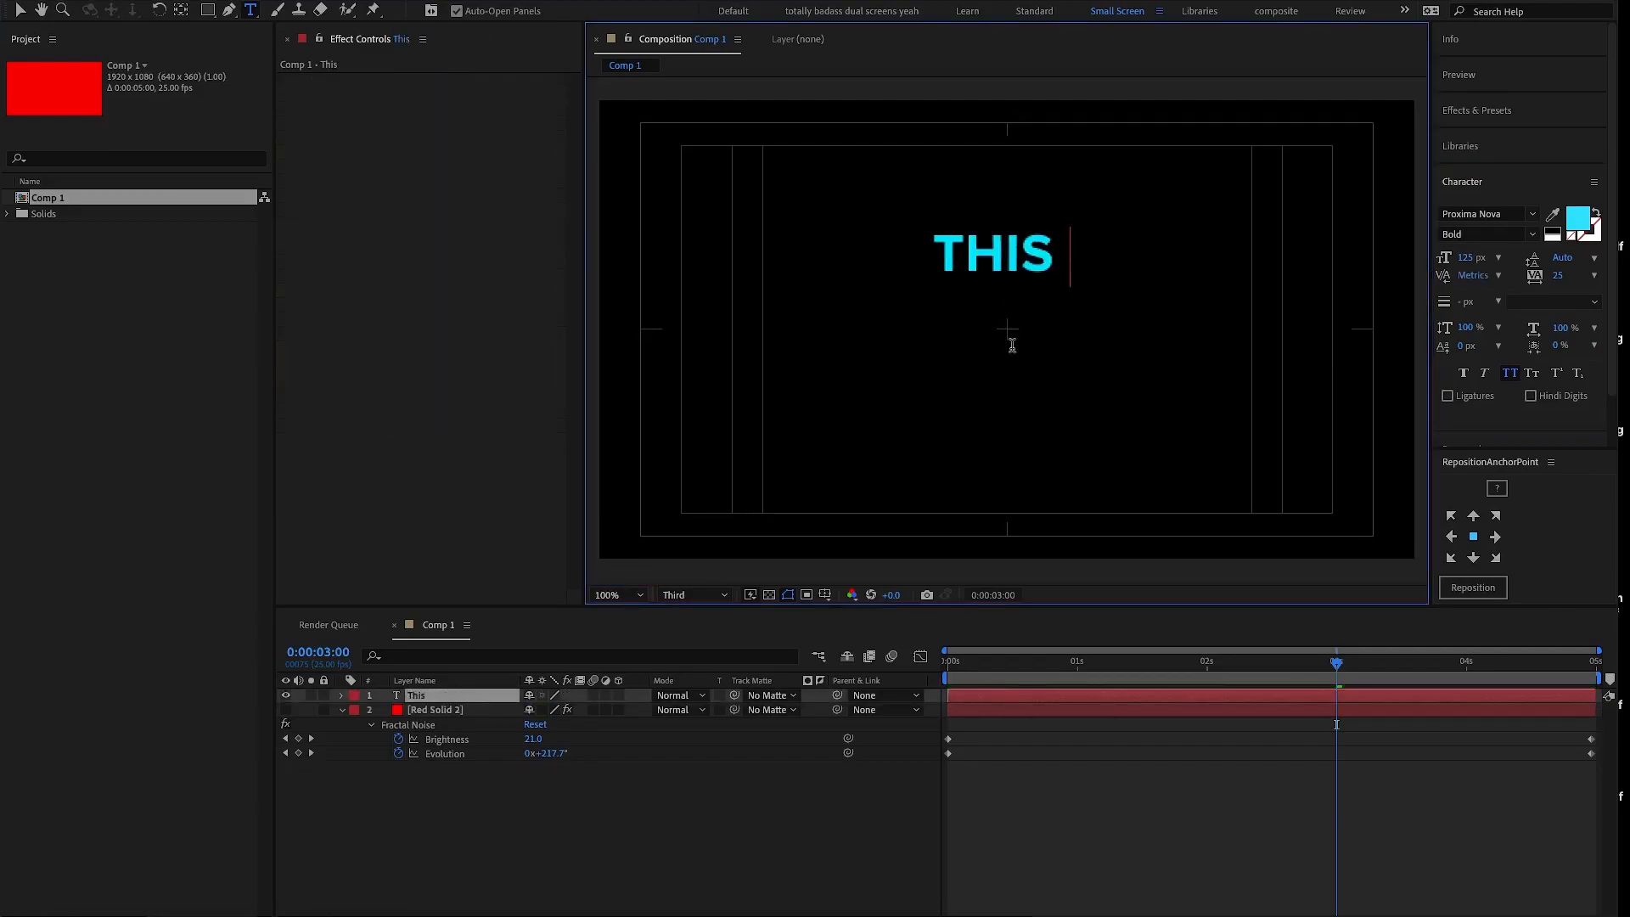
type("is how ")
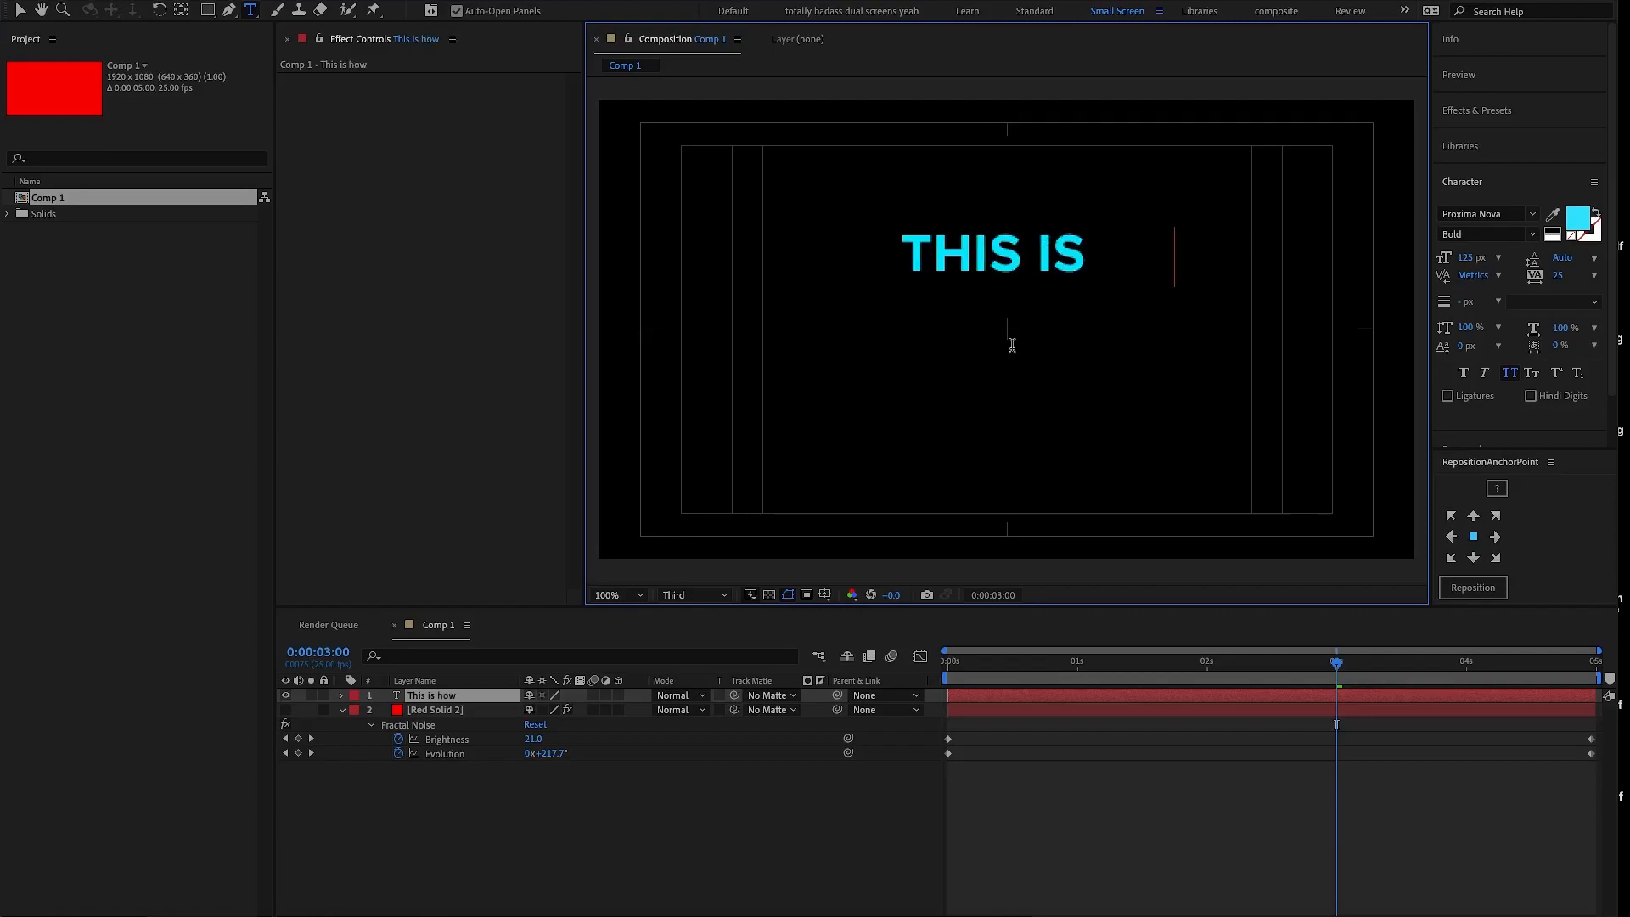
type("we")
key("Return")
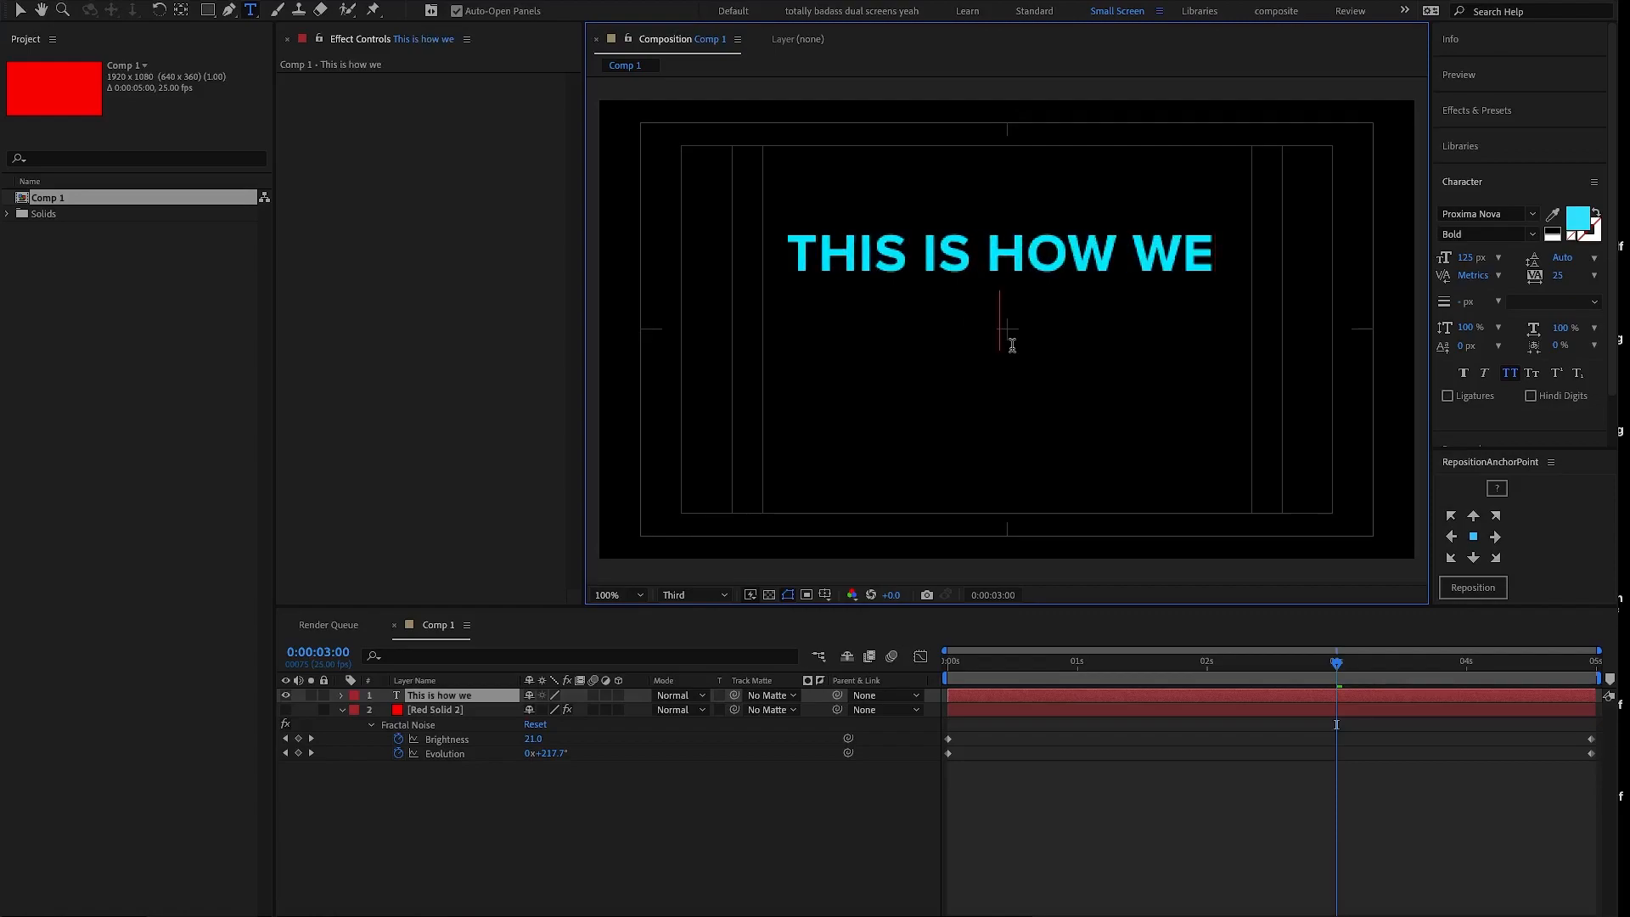
- Add the second line "can use fractal noise" to the text, correct its typos and deselect the layer
type("ca use fa")
key("BackSpace")
type("ractal no")
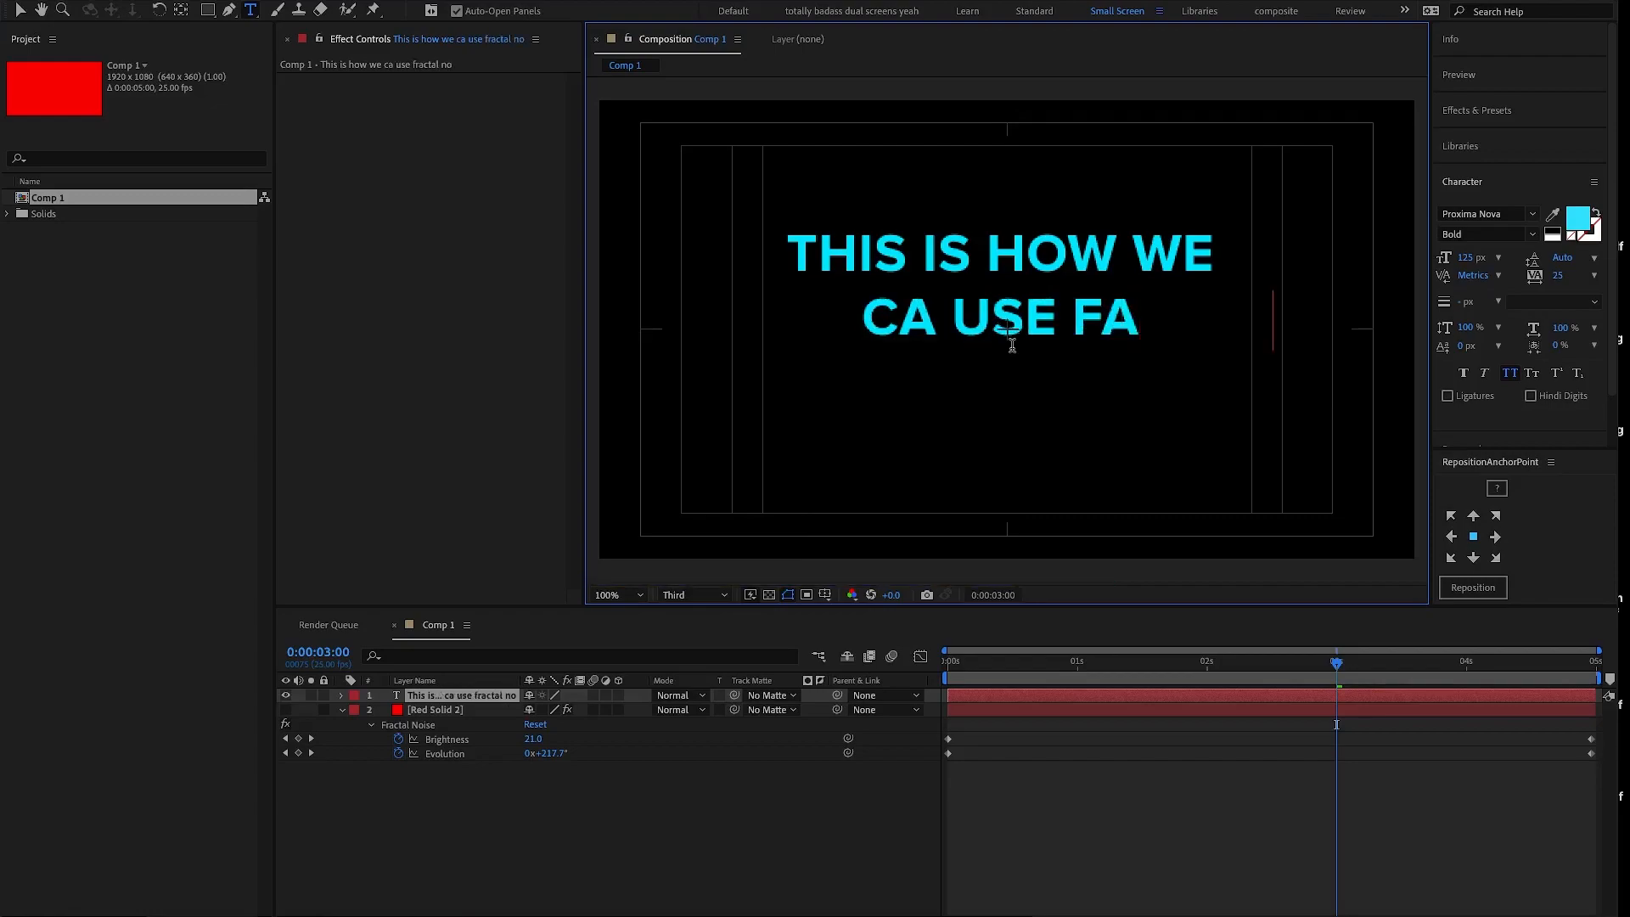
type("sie")
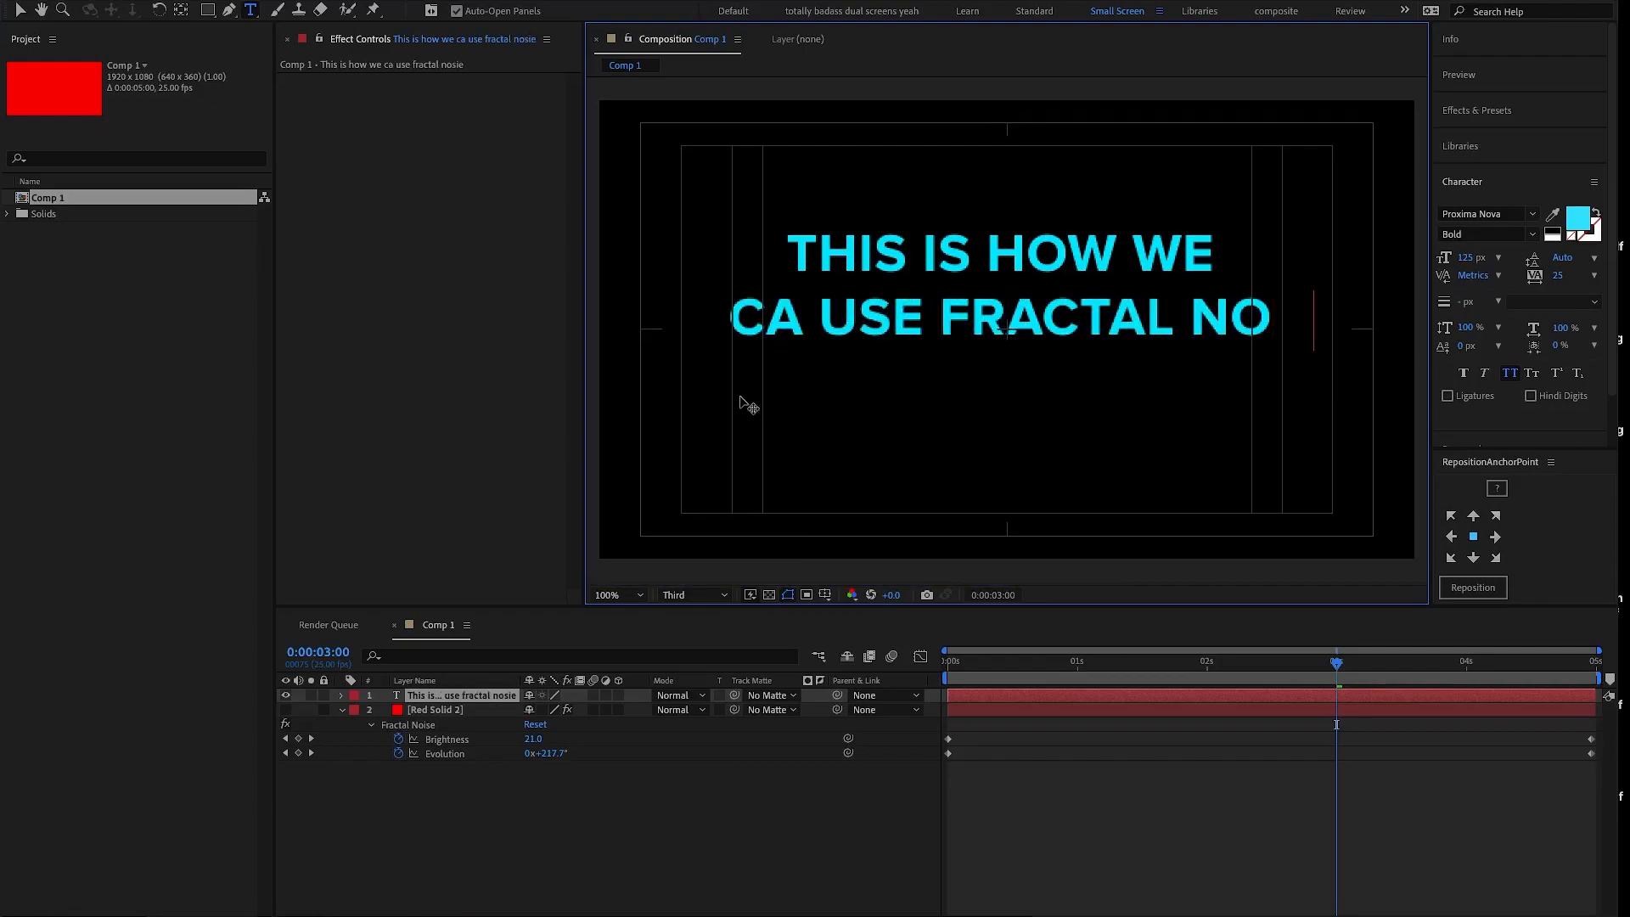
left_click(761, 318)
type("n")
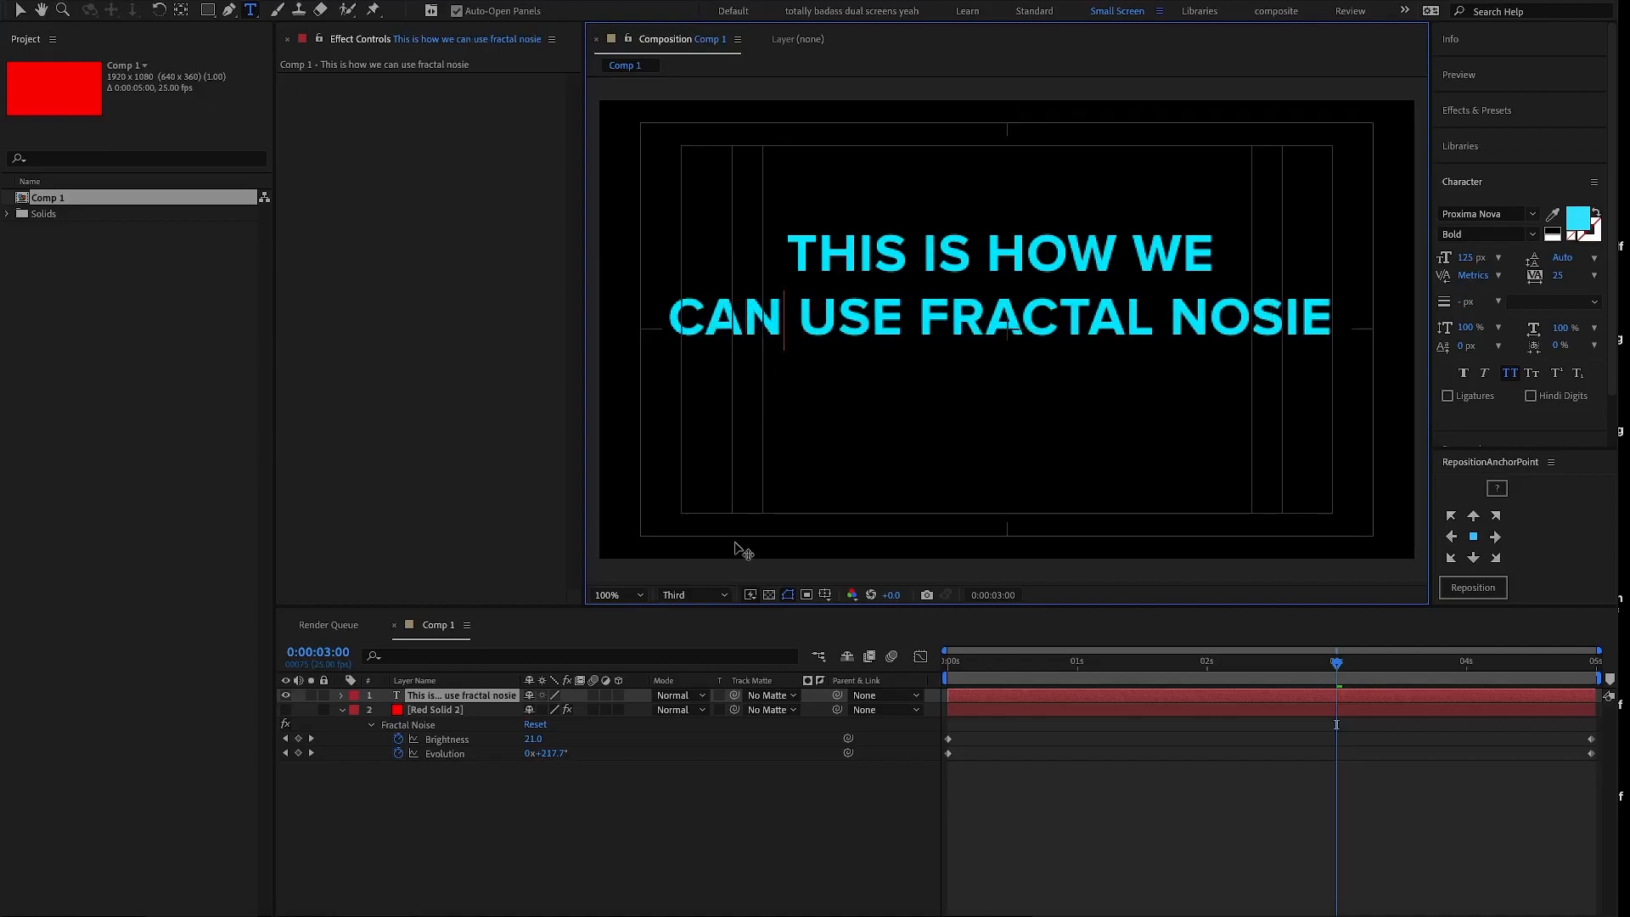
left_click(1254, 316)
type("i")
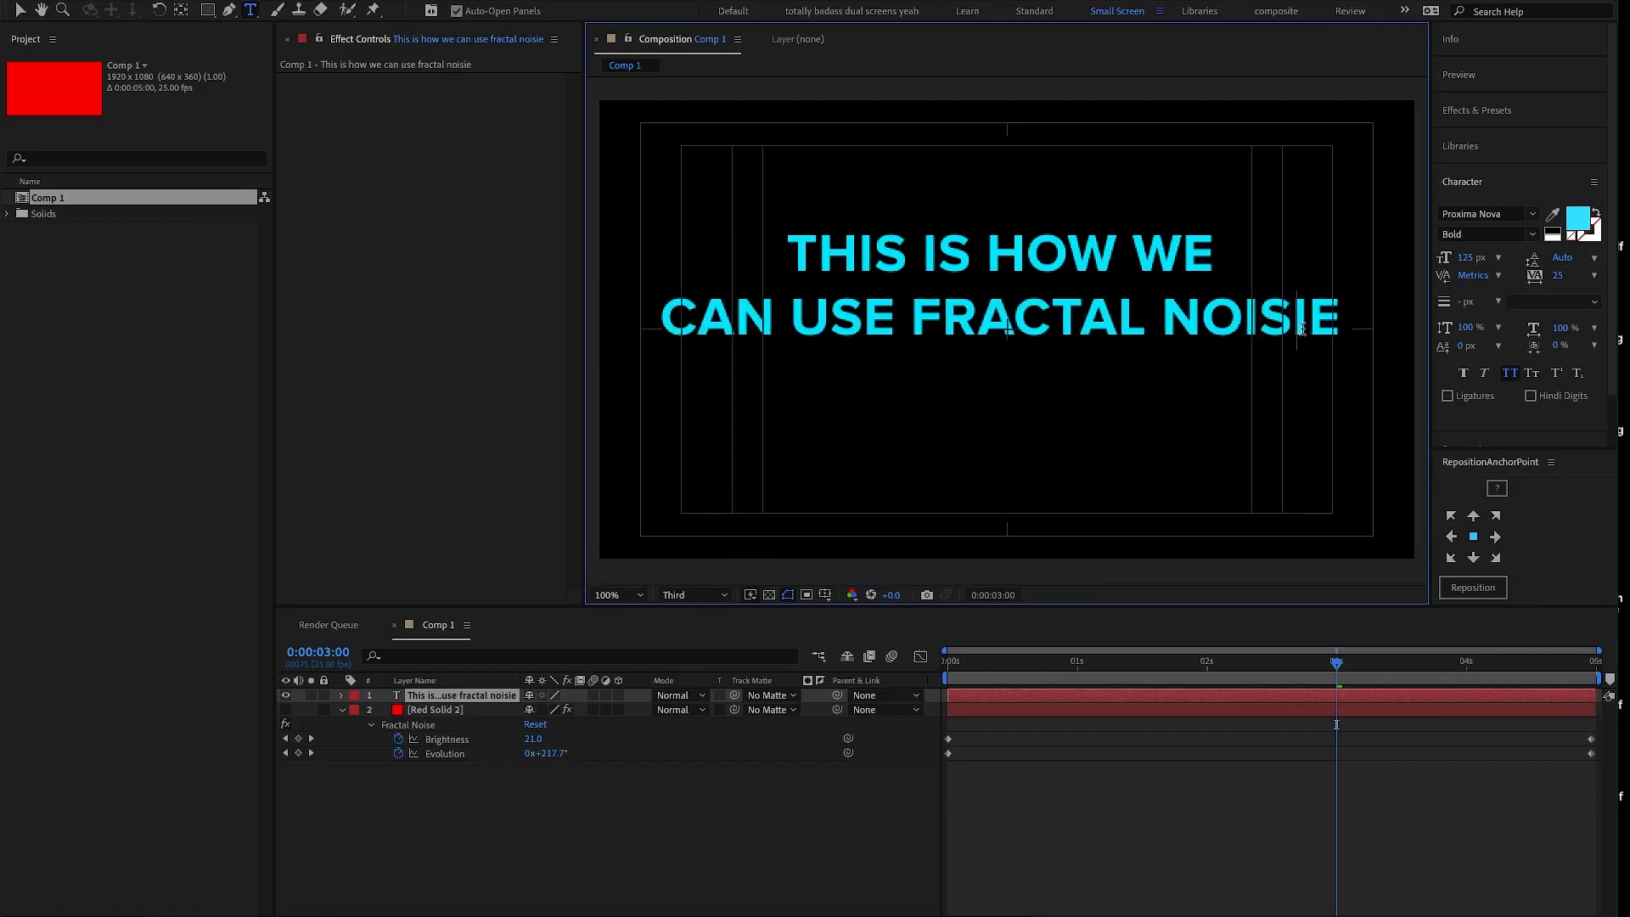
key("Delete")
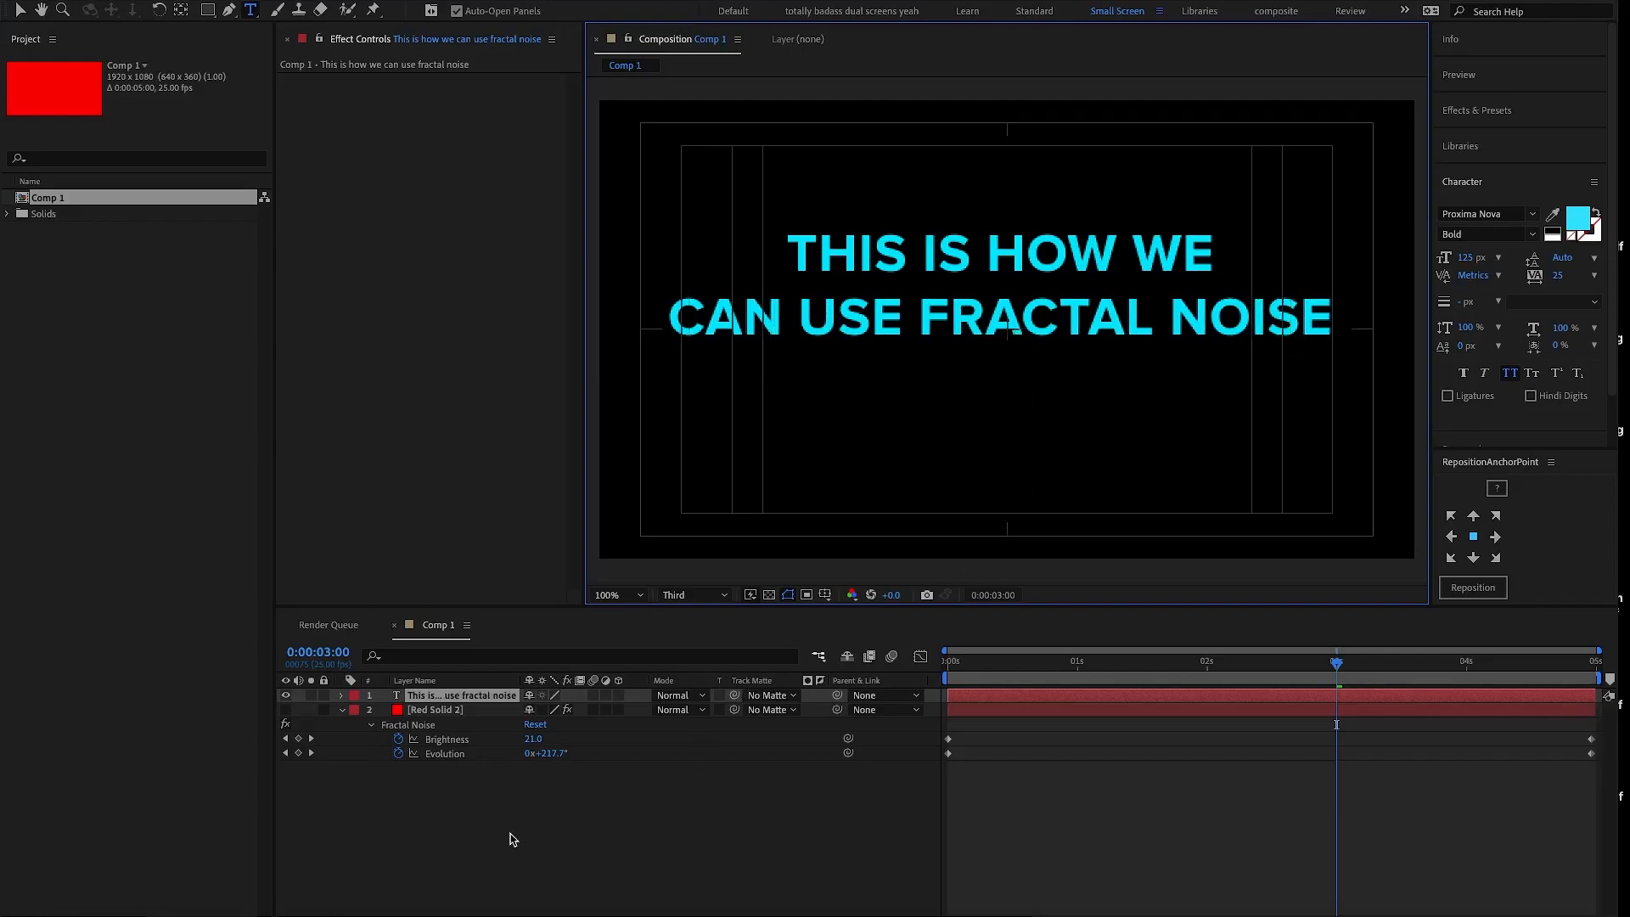
left_click(617, 895)
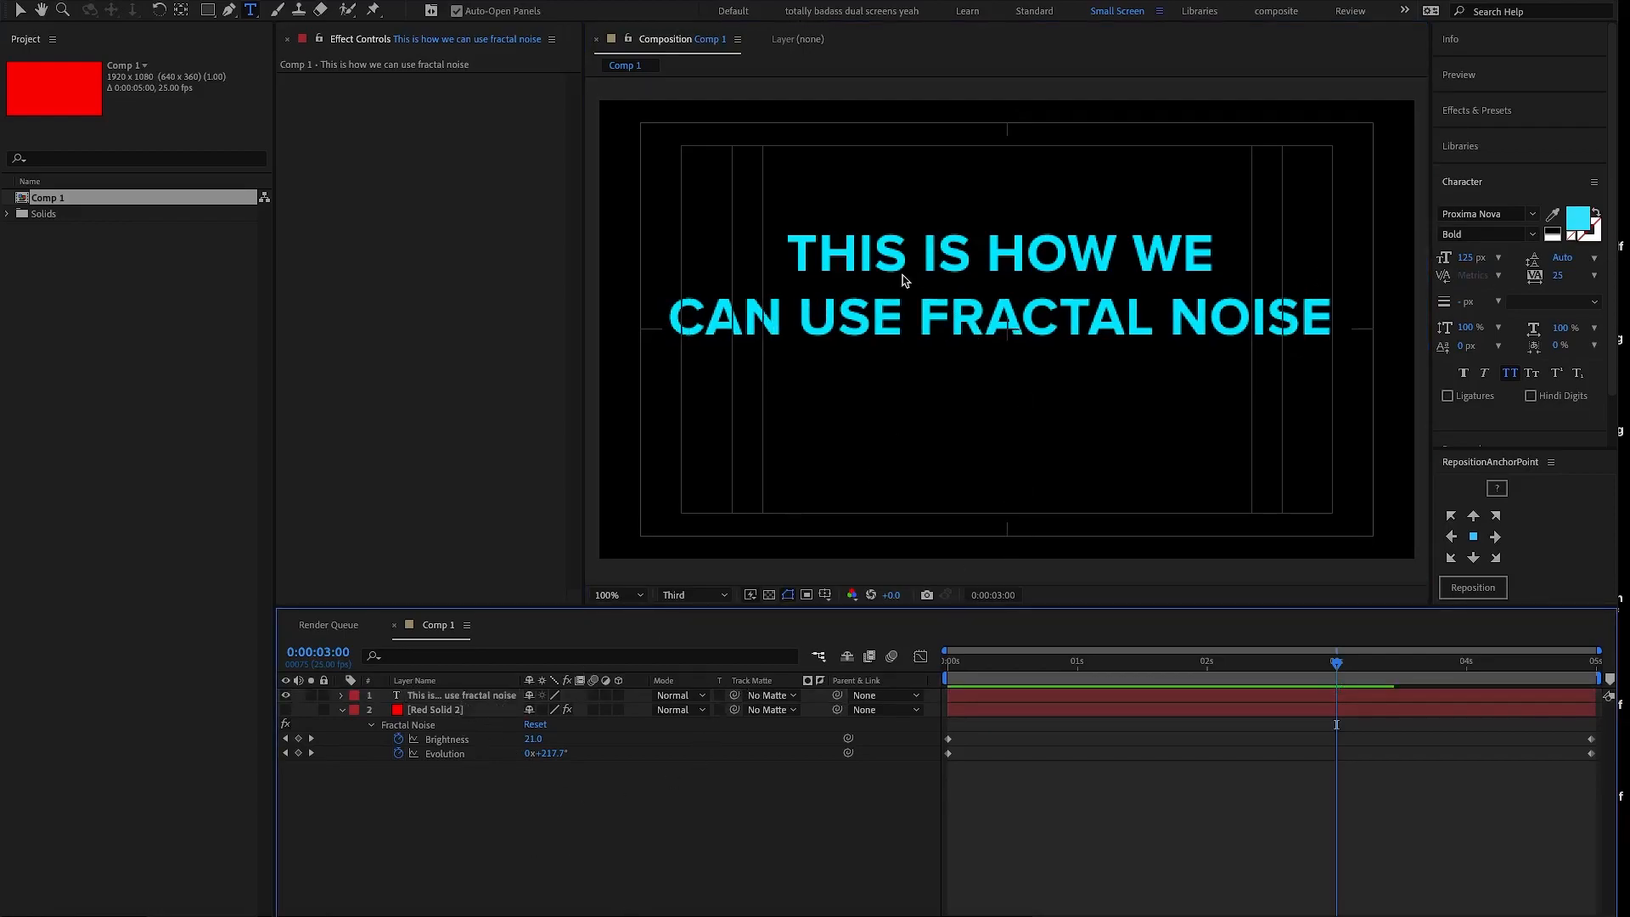
- Select the text layer and check that the RepositionAnchorPoint.jsx script is enabled among the available scripts
left_click(478, 696)
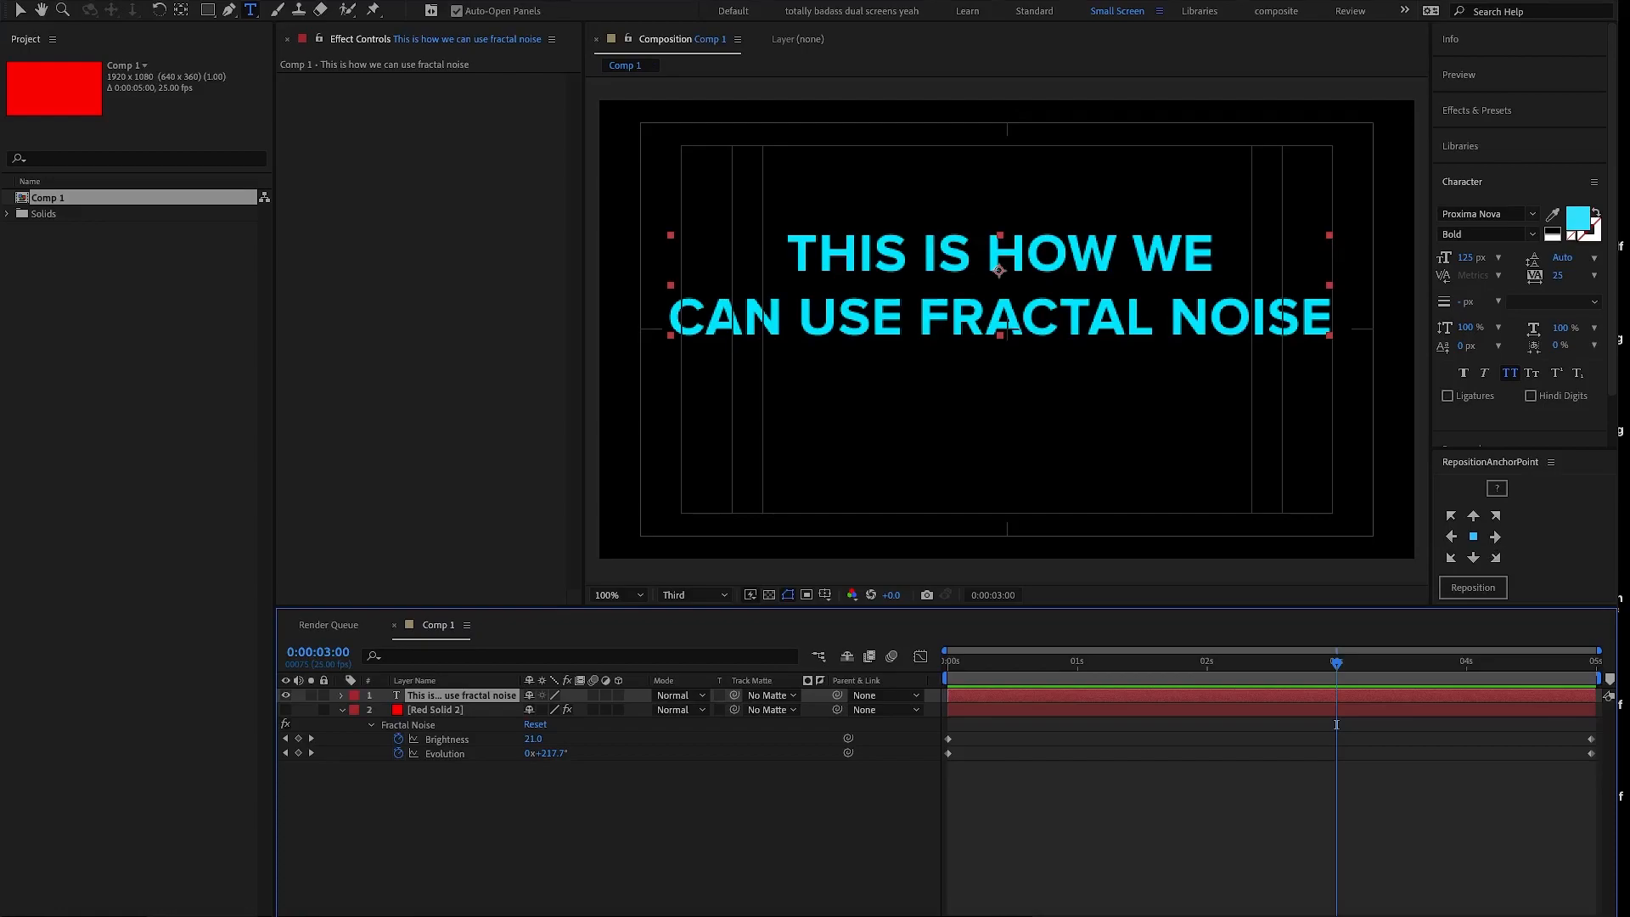
left_click(503, 0)
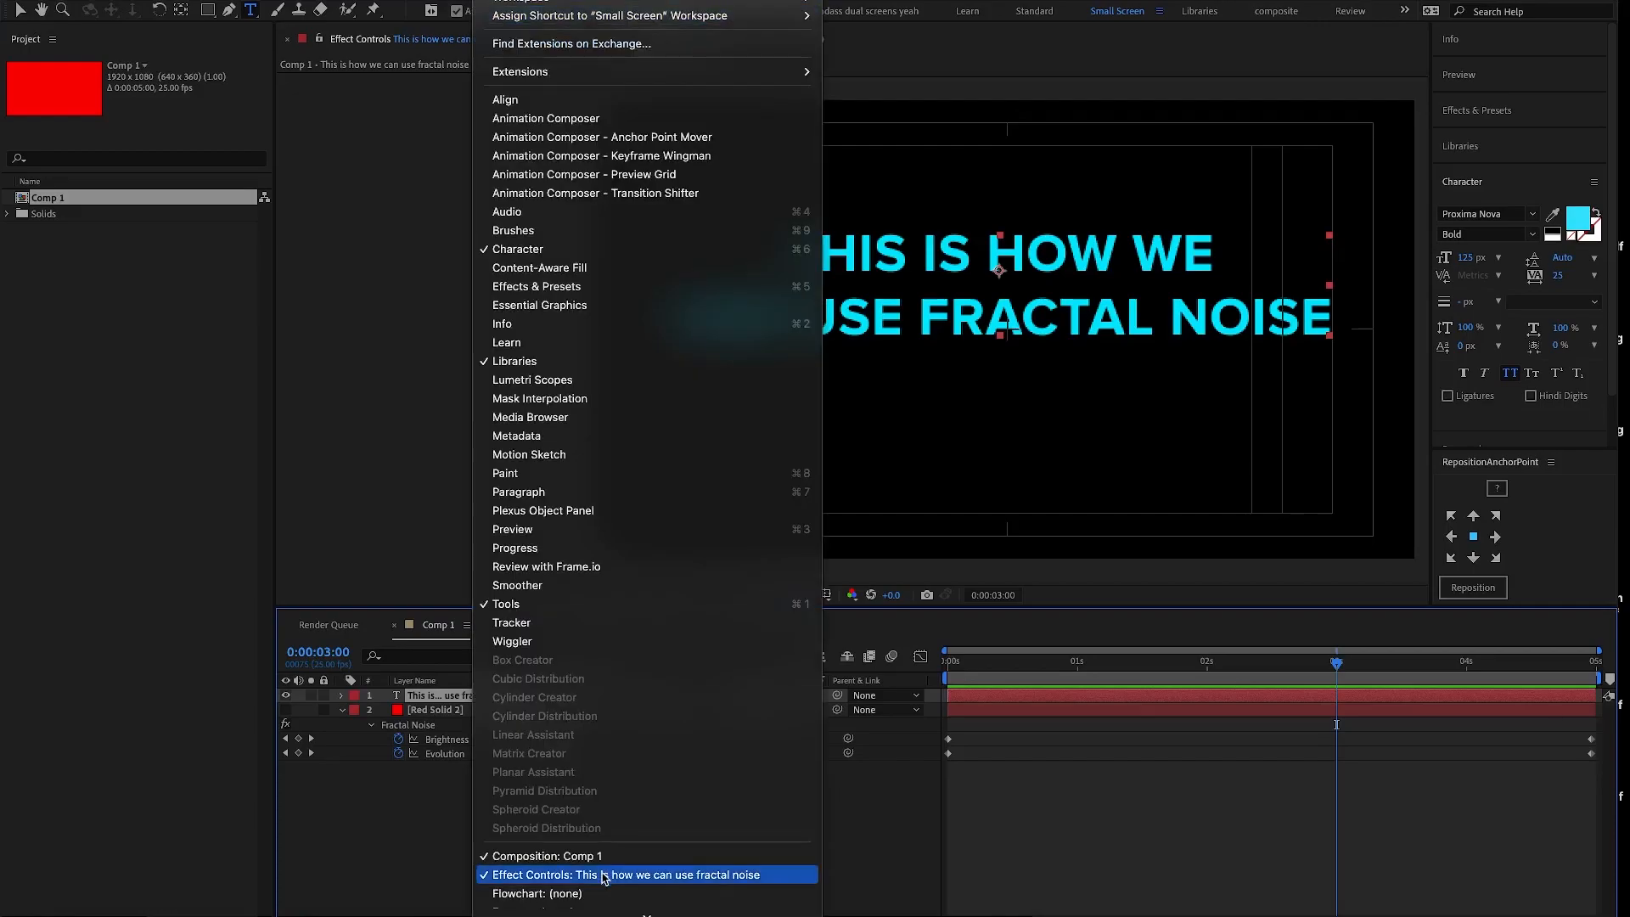
mouse_move(645, 915)
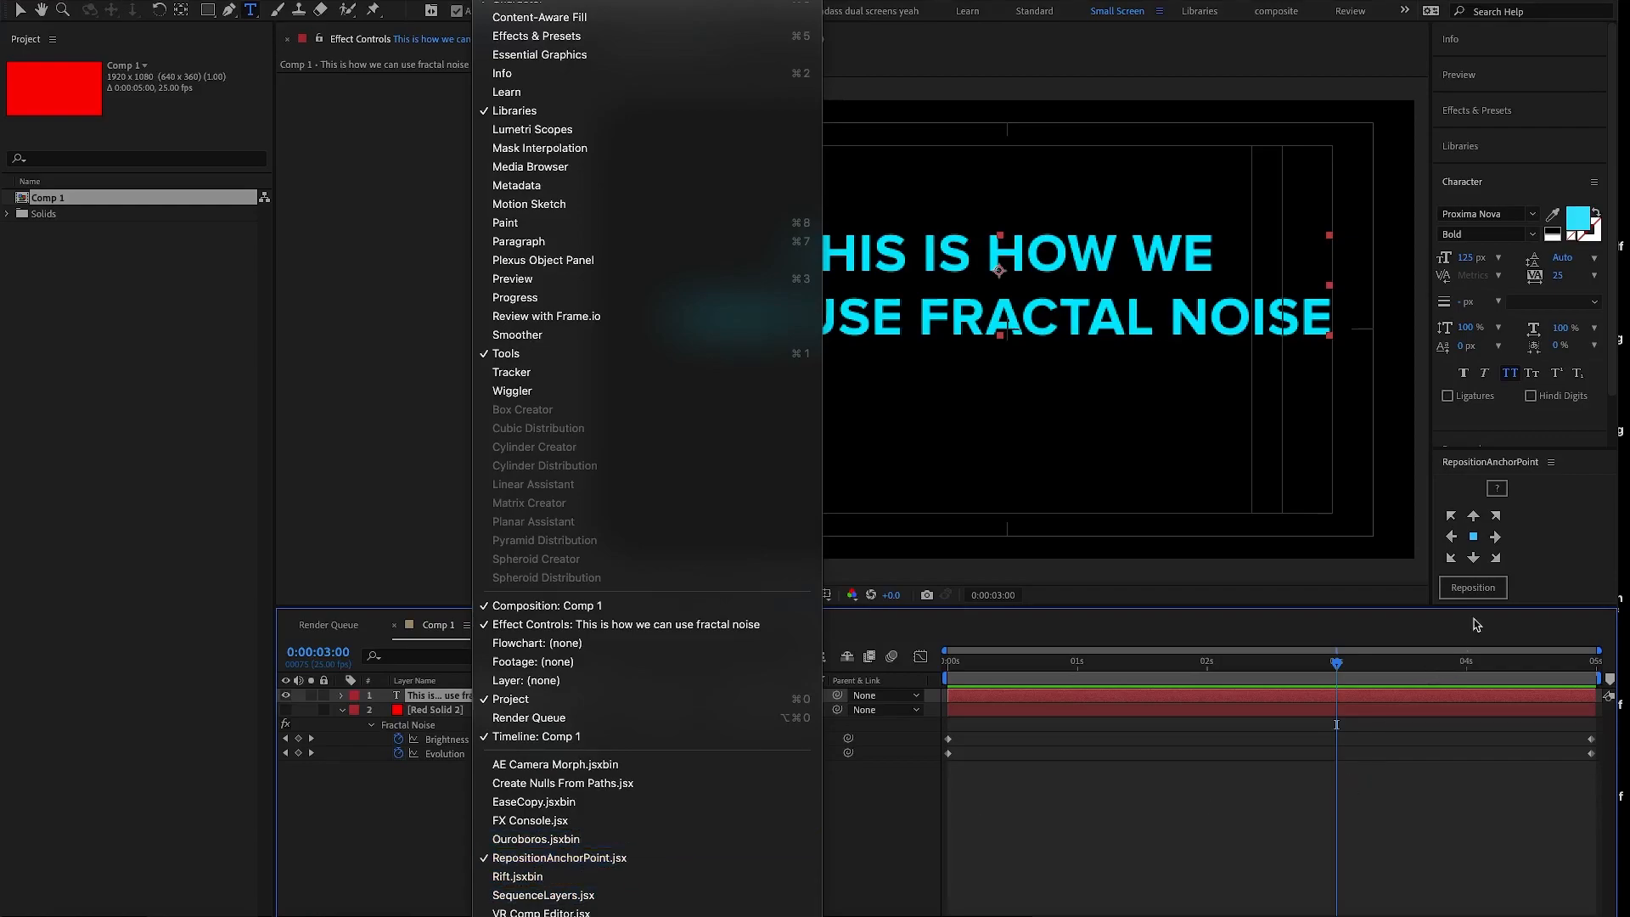
left_click(1494, 594)
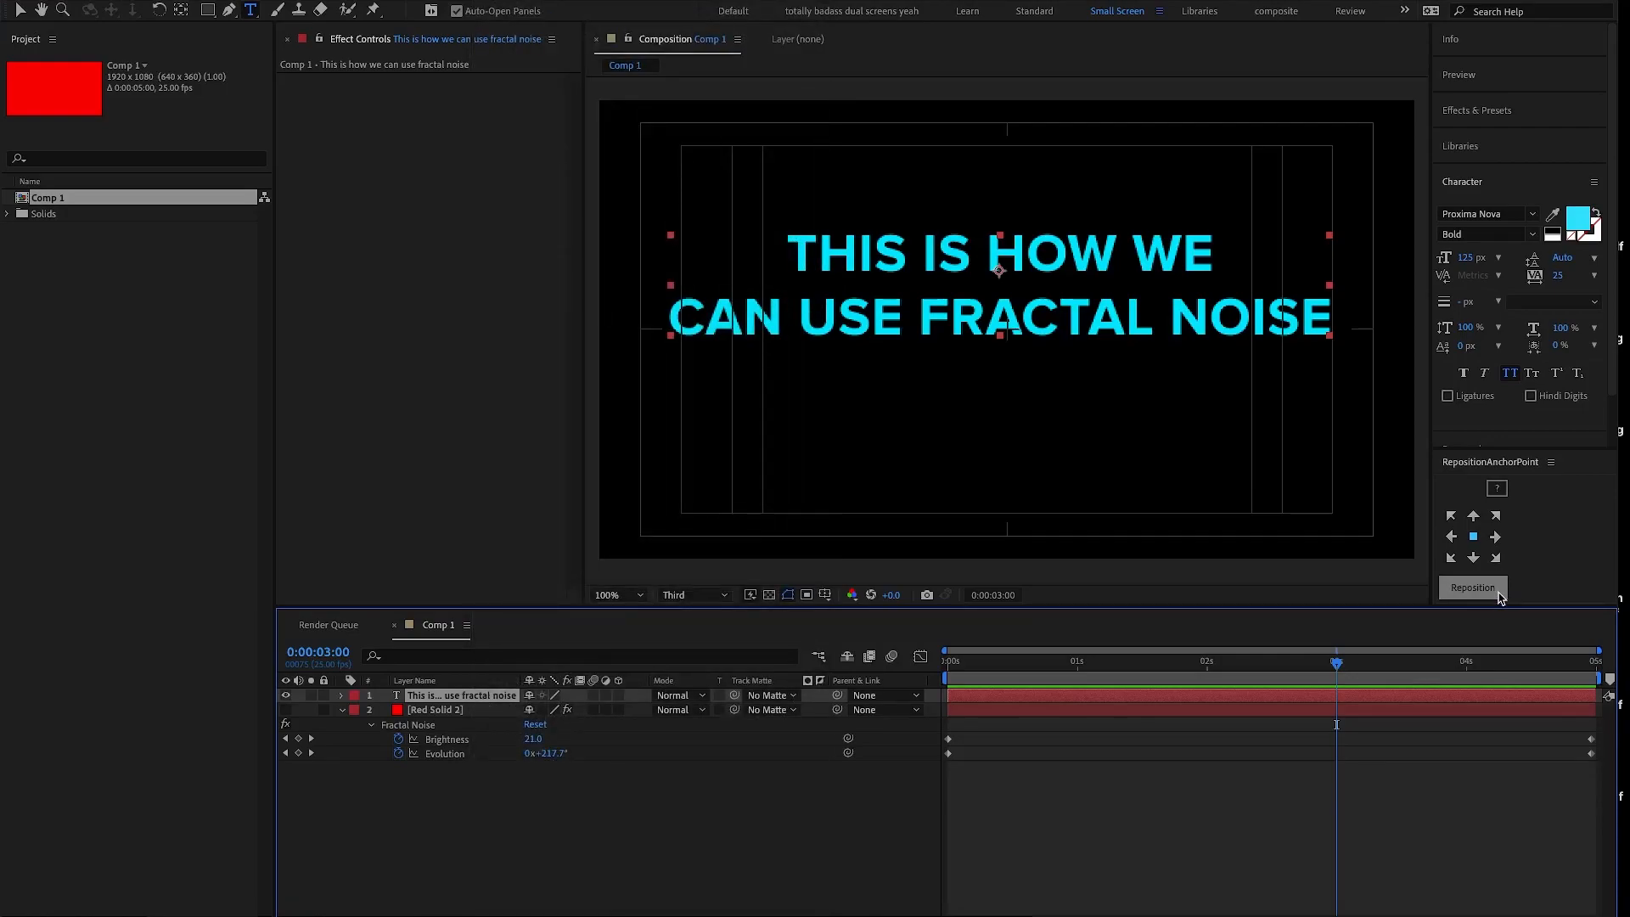
- Reposition the text layer's anchor point to the middle of its left edge, its top-right corner and finally its centre
left_click(1483, 589)
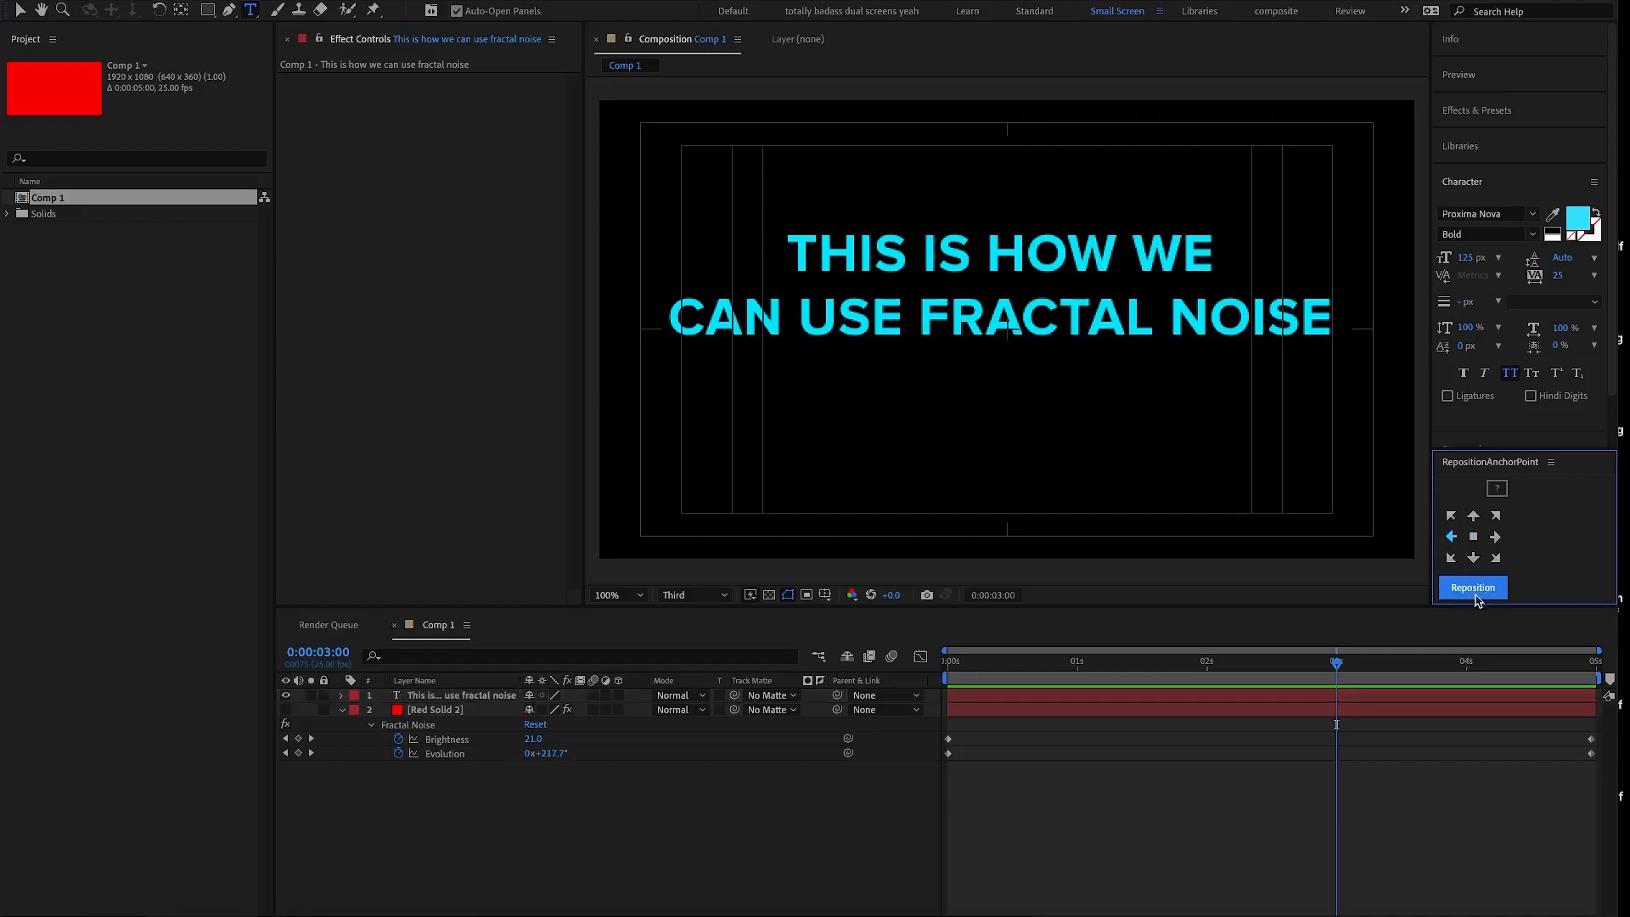
left_click(1475, 594)
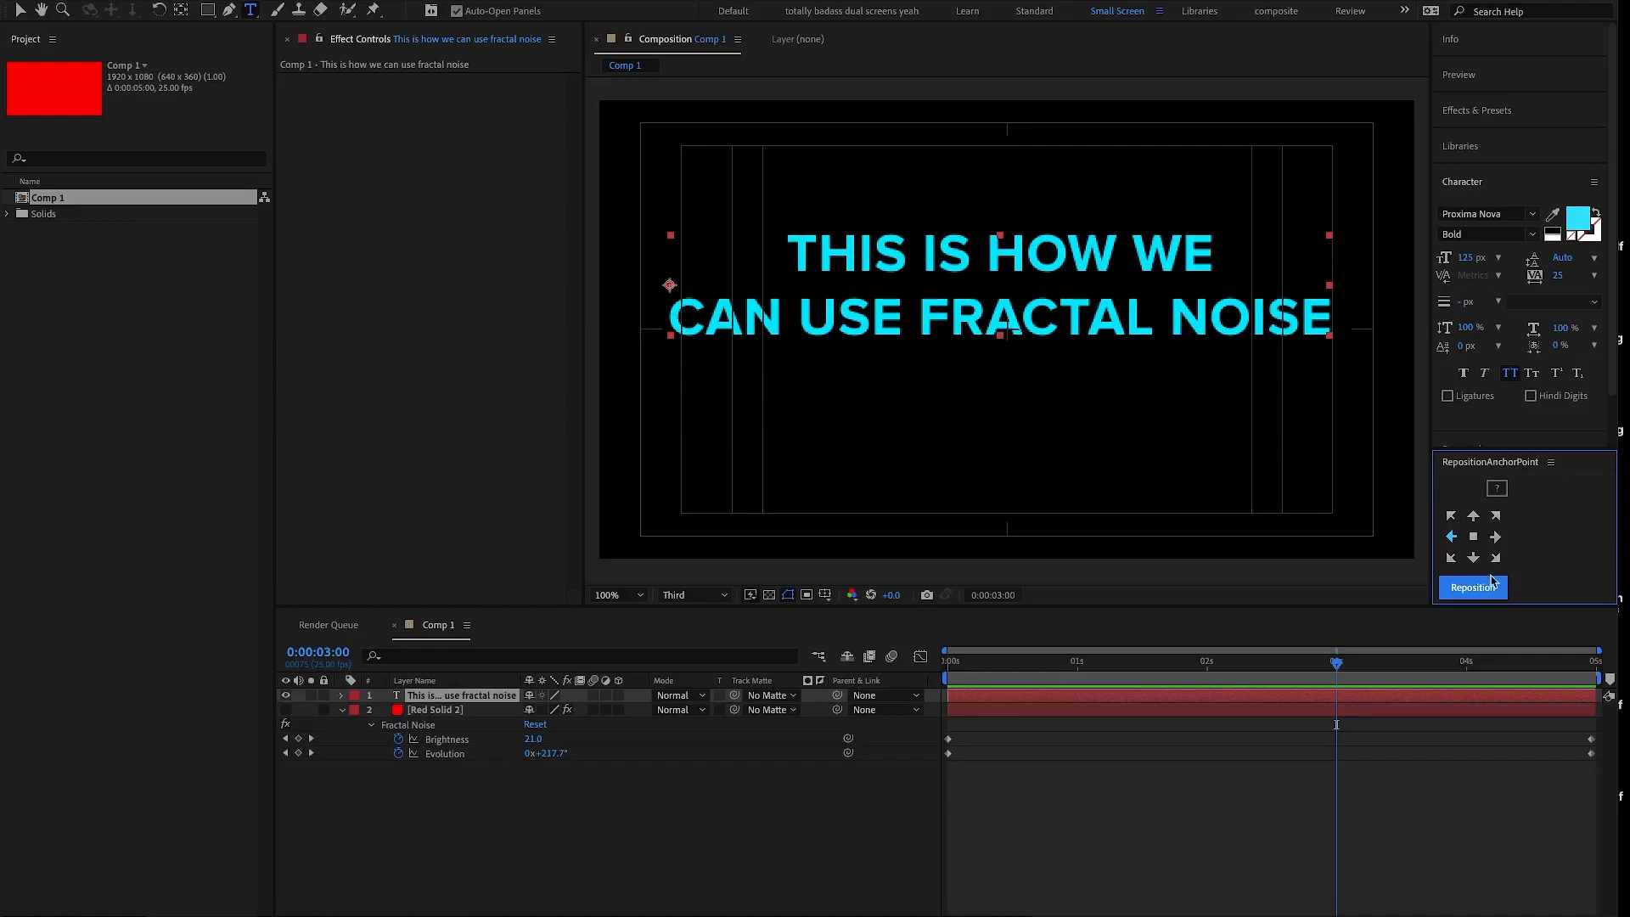
left_click(1497, 516)
left_click(1486, 588)
left_click(1474, 538)
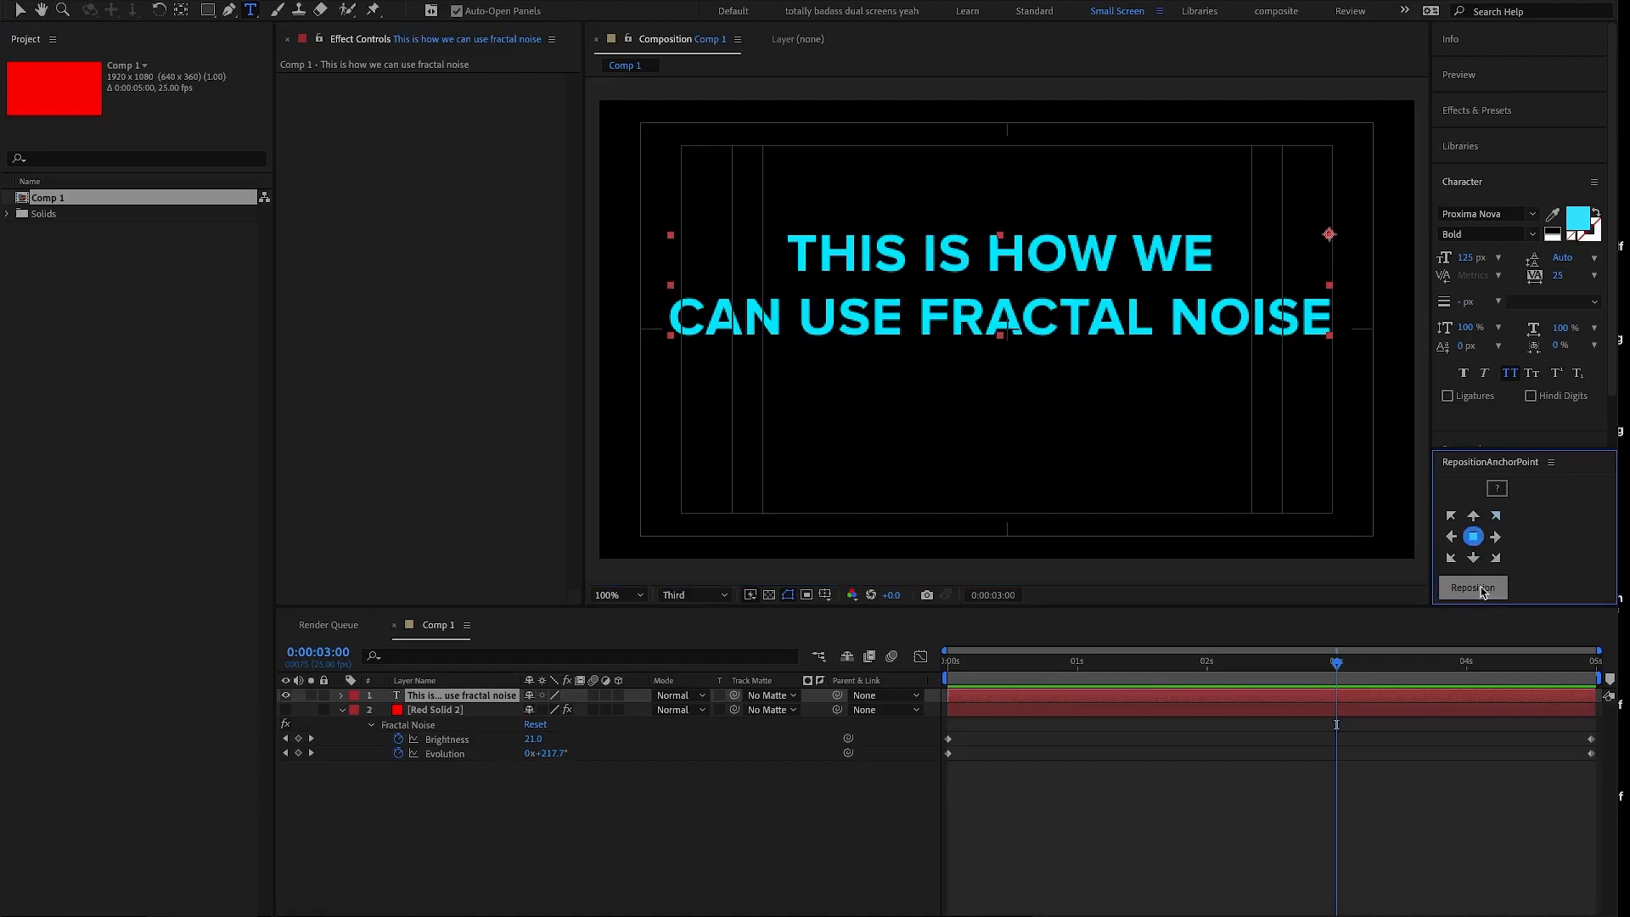
left_click(1483, 589)
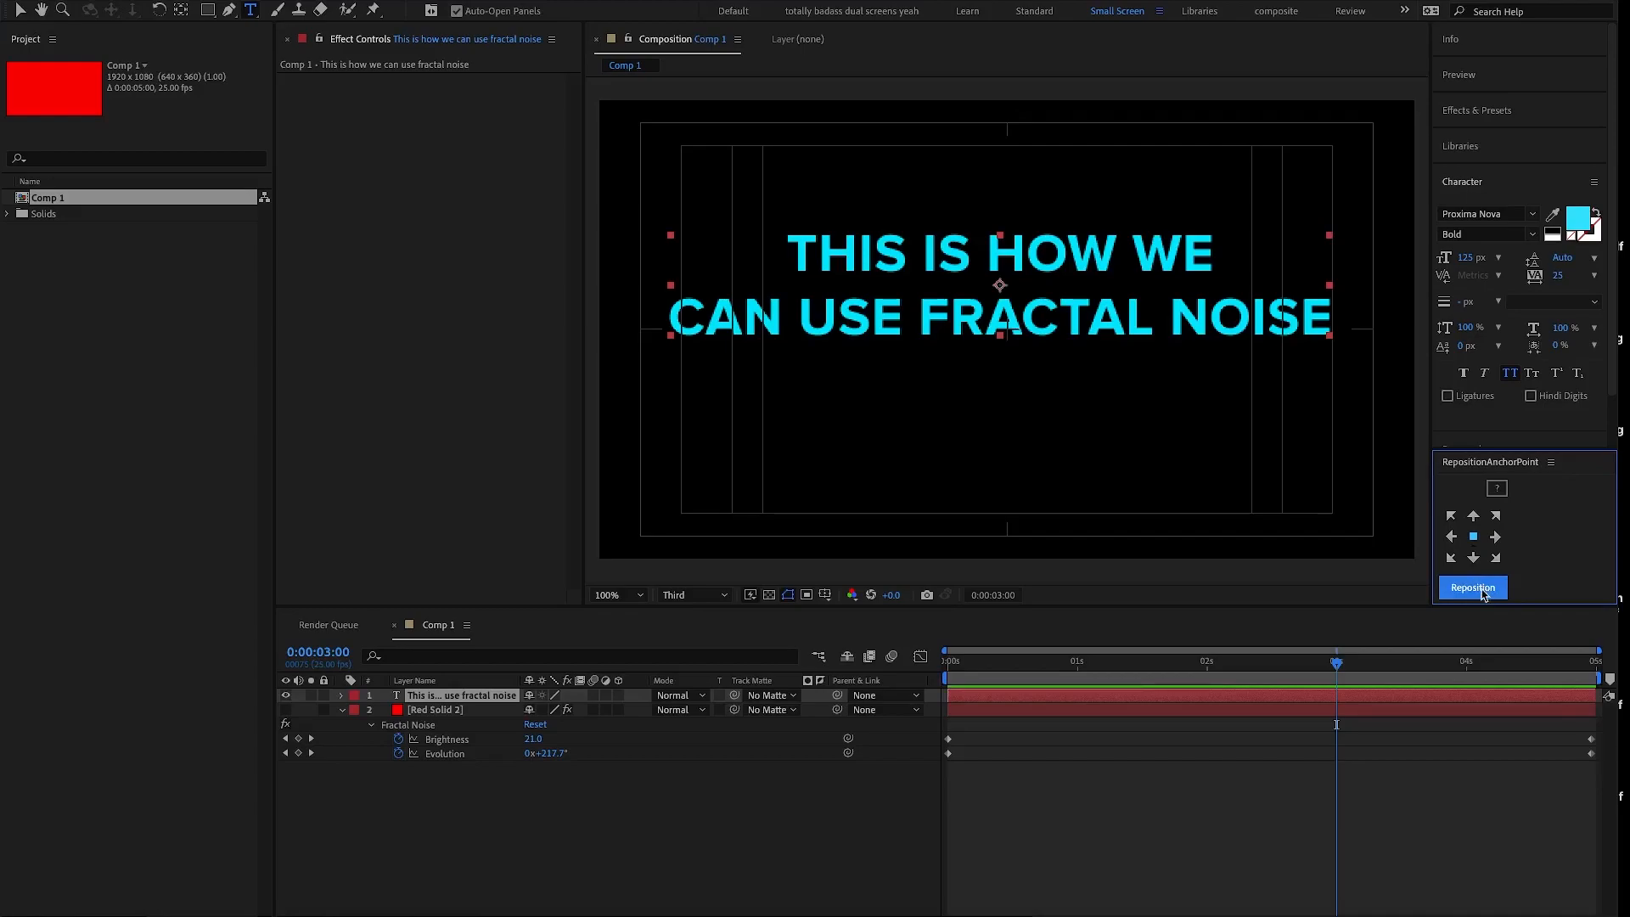
- Move the text's anchor point left of centre with the Pan Behind tool and return it to the centre using RepositionAnchorPoint
left_click(180, 12)
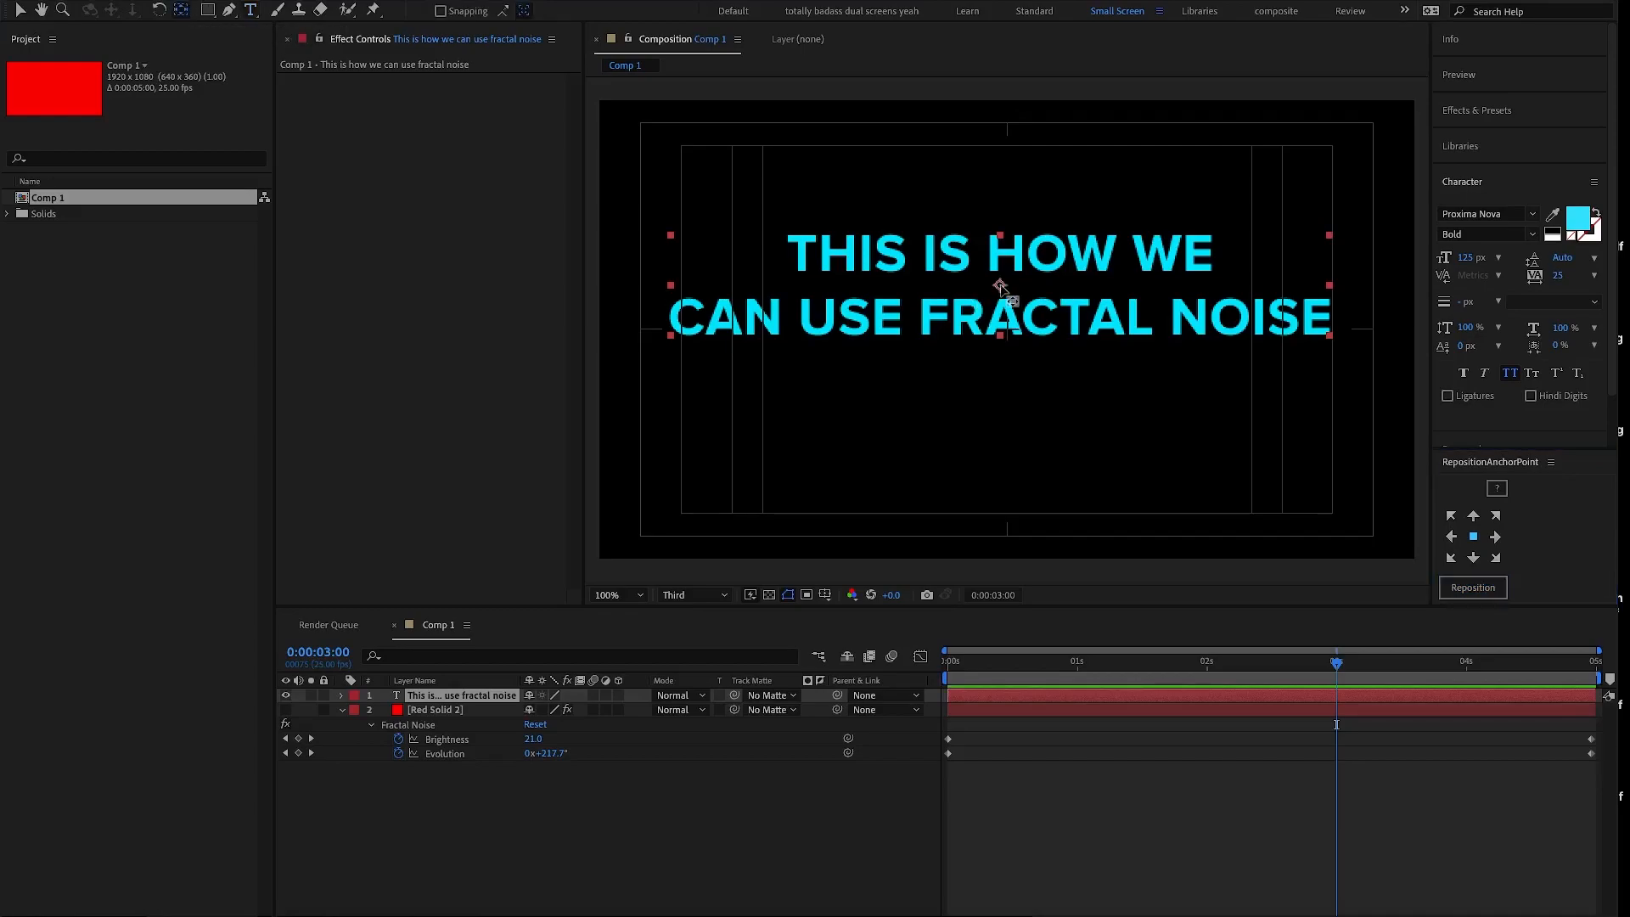
left_click_drag(999, 285, 872, 277)
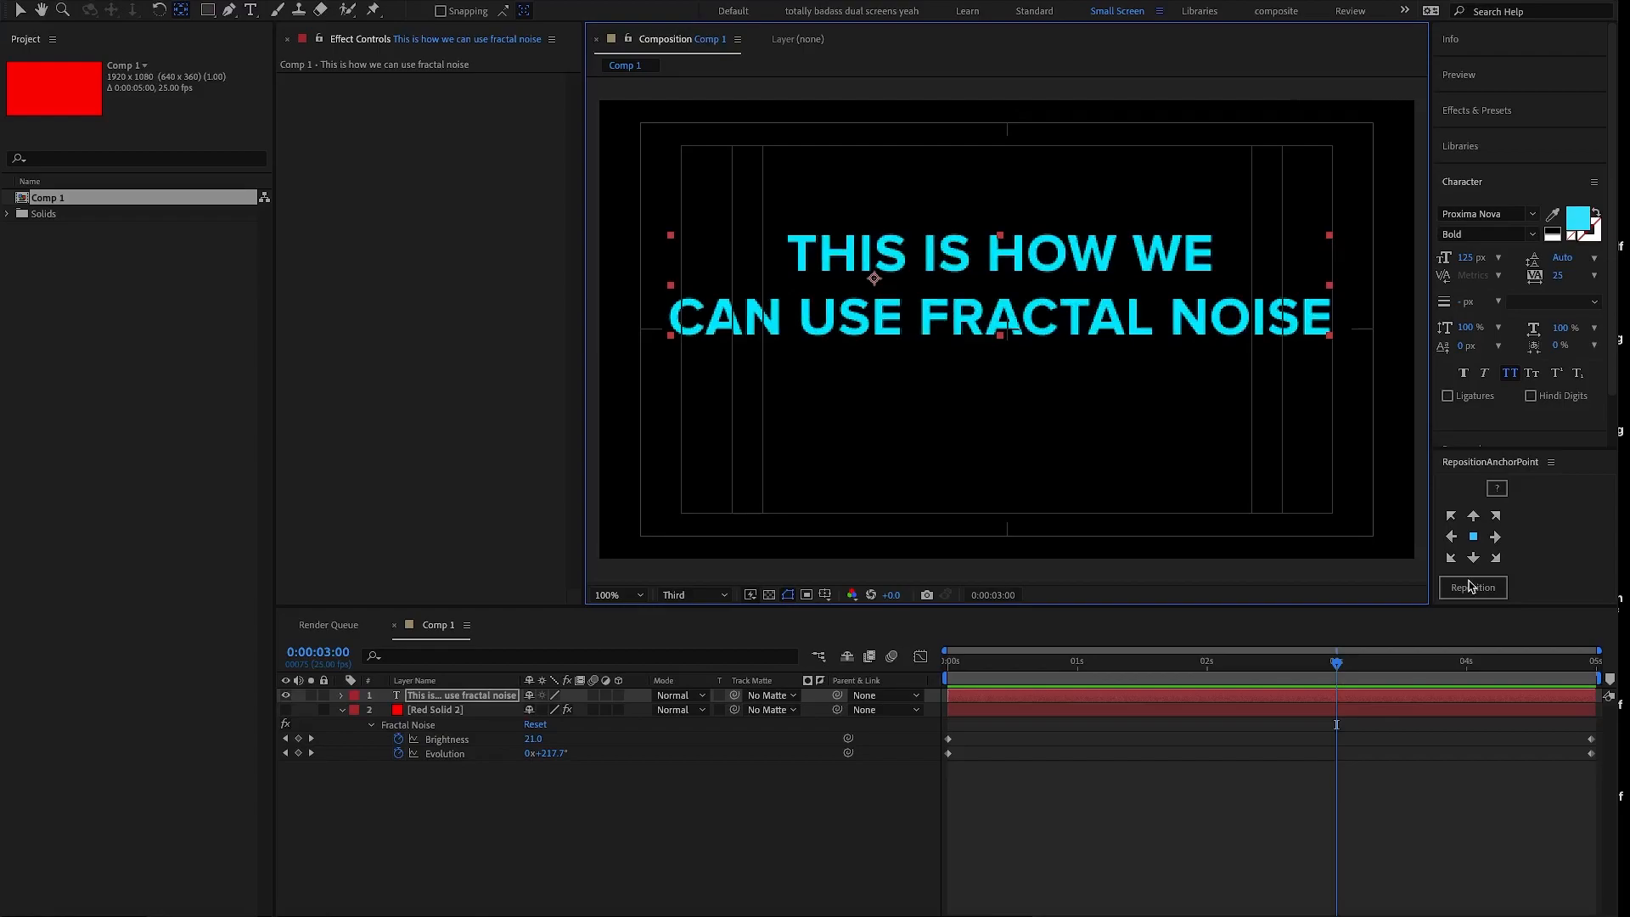
left_click(1473, 537)
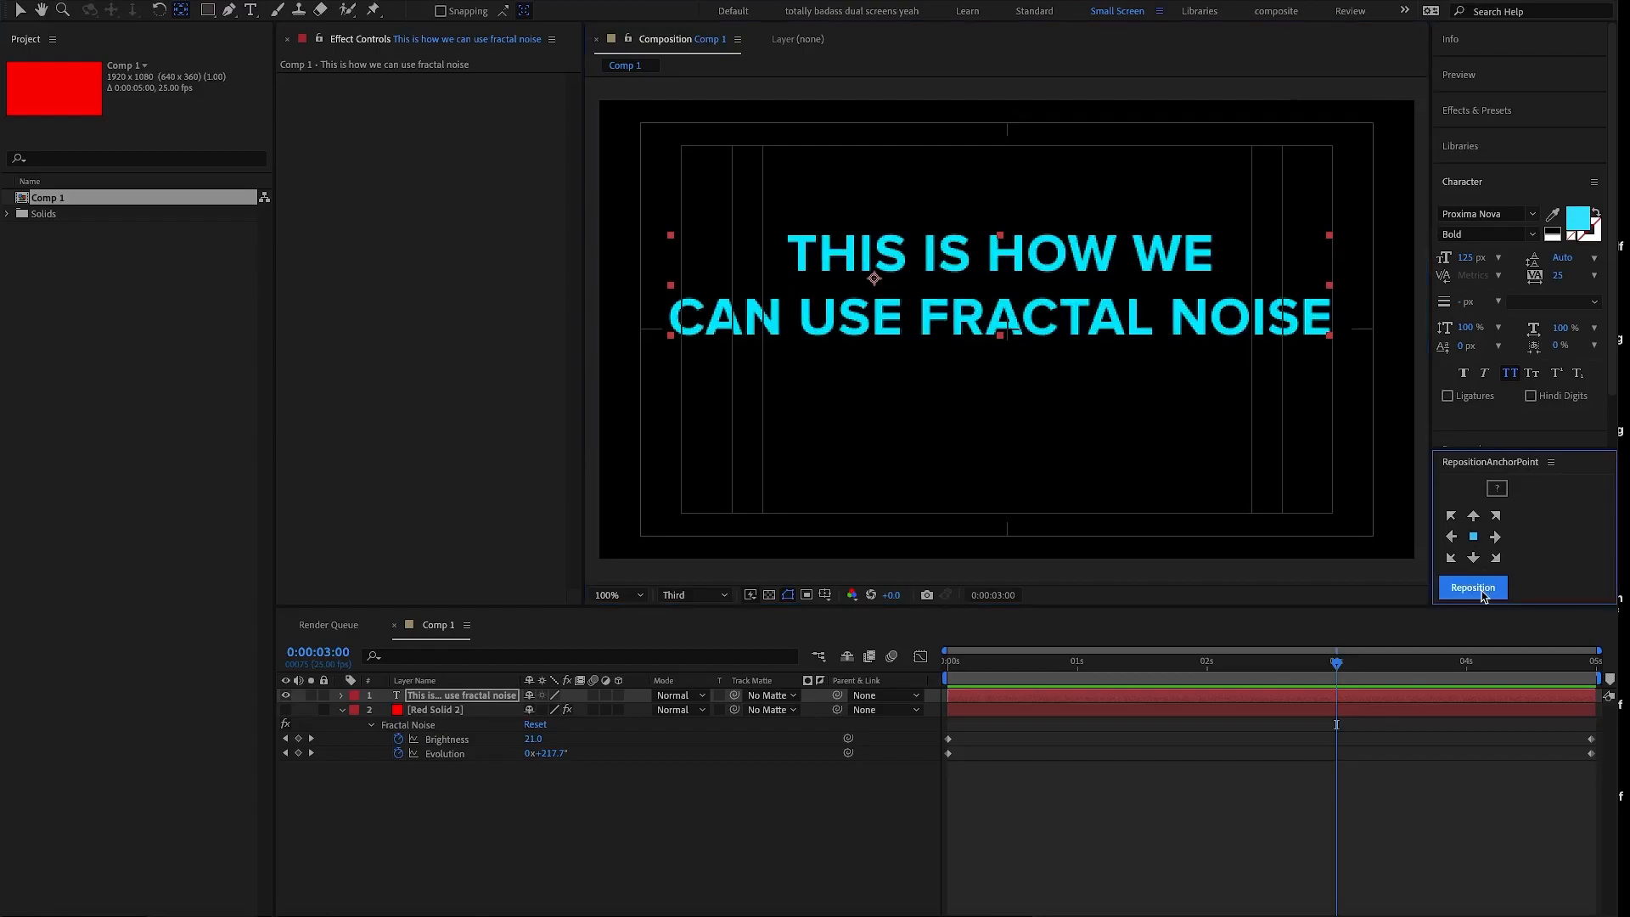
left_click(1482, 595)
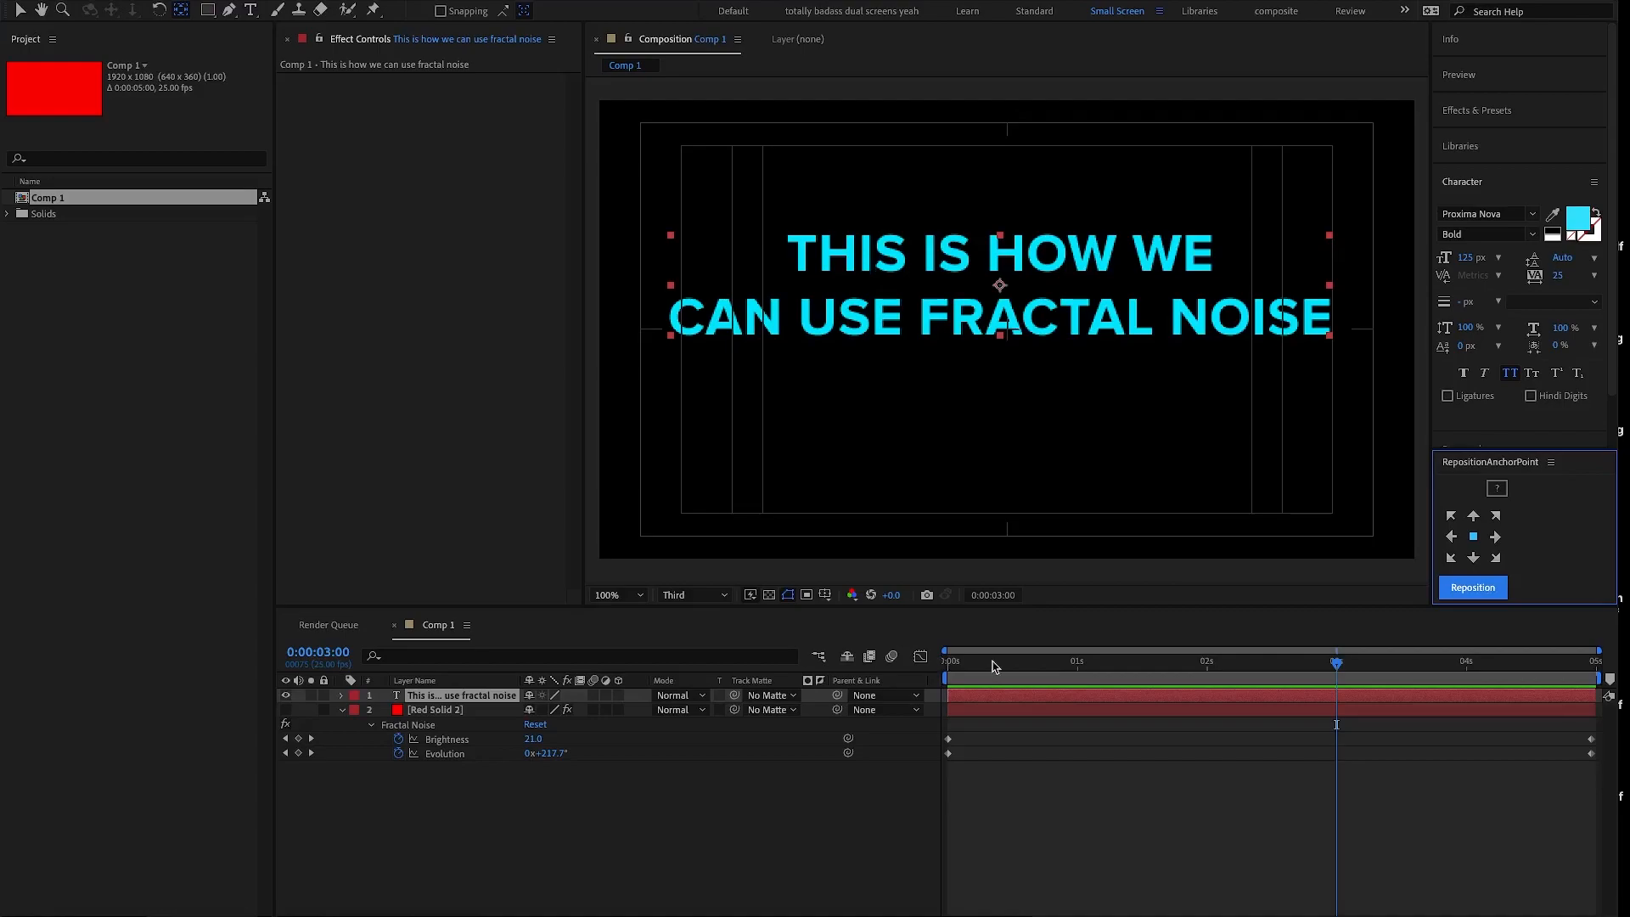
- Go to 0:00:00:00 and reveal the text layer's Position, Scale, Rotation, Anchor Point and Opacity properties in turn
left_click(937, 669)
key("Home")
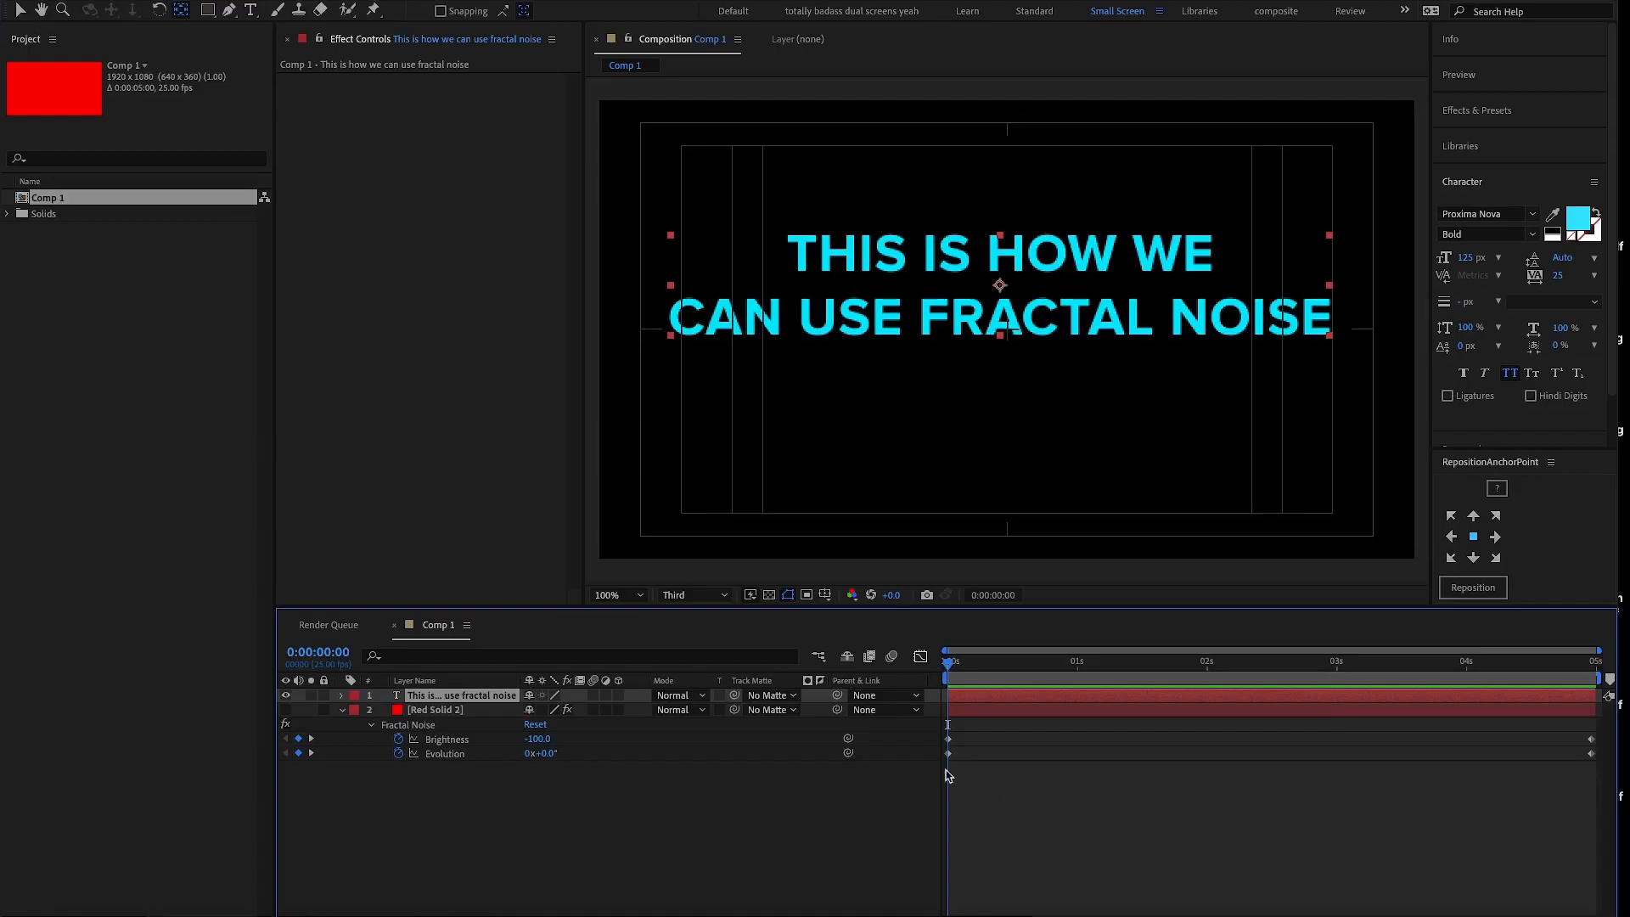
key("p")
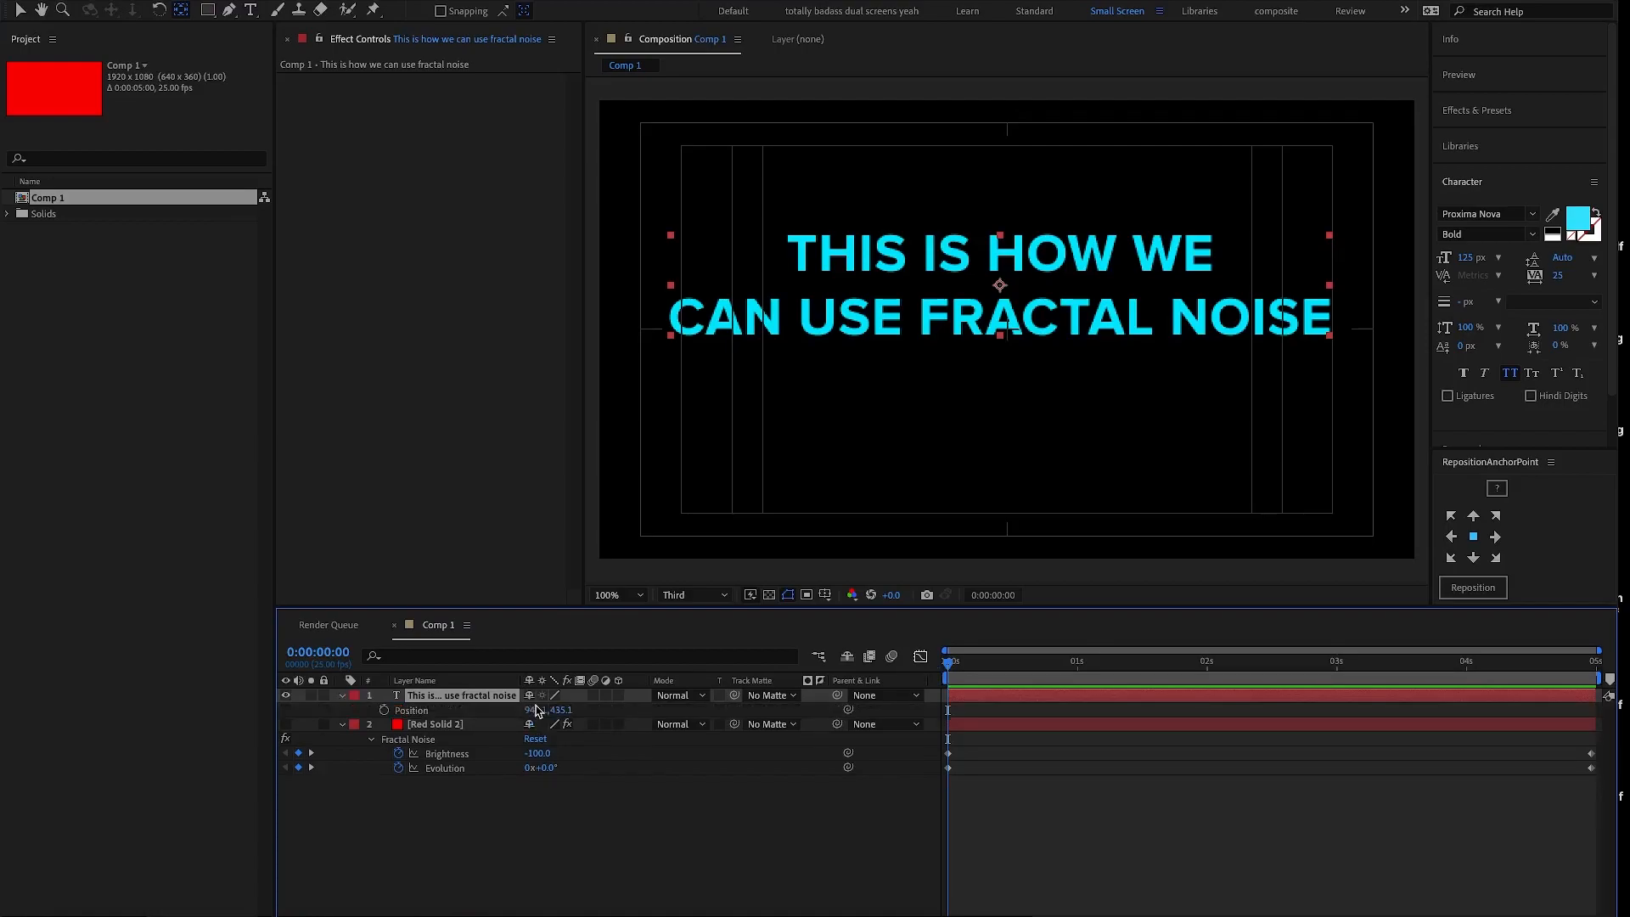
key("s")
key("r")
key("a")
key("t")
- Centre the text in the composition by resetting its Transform, repositioning its anchor point to the text's centre and resetting Position to 960, 540
left_click(343, 696)
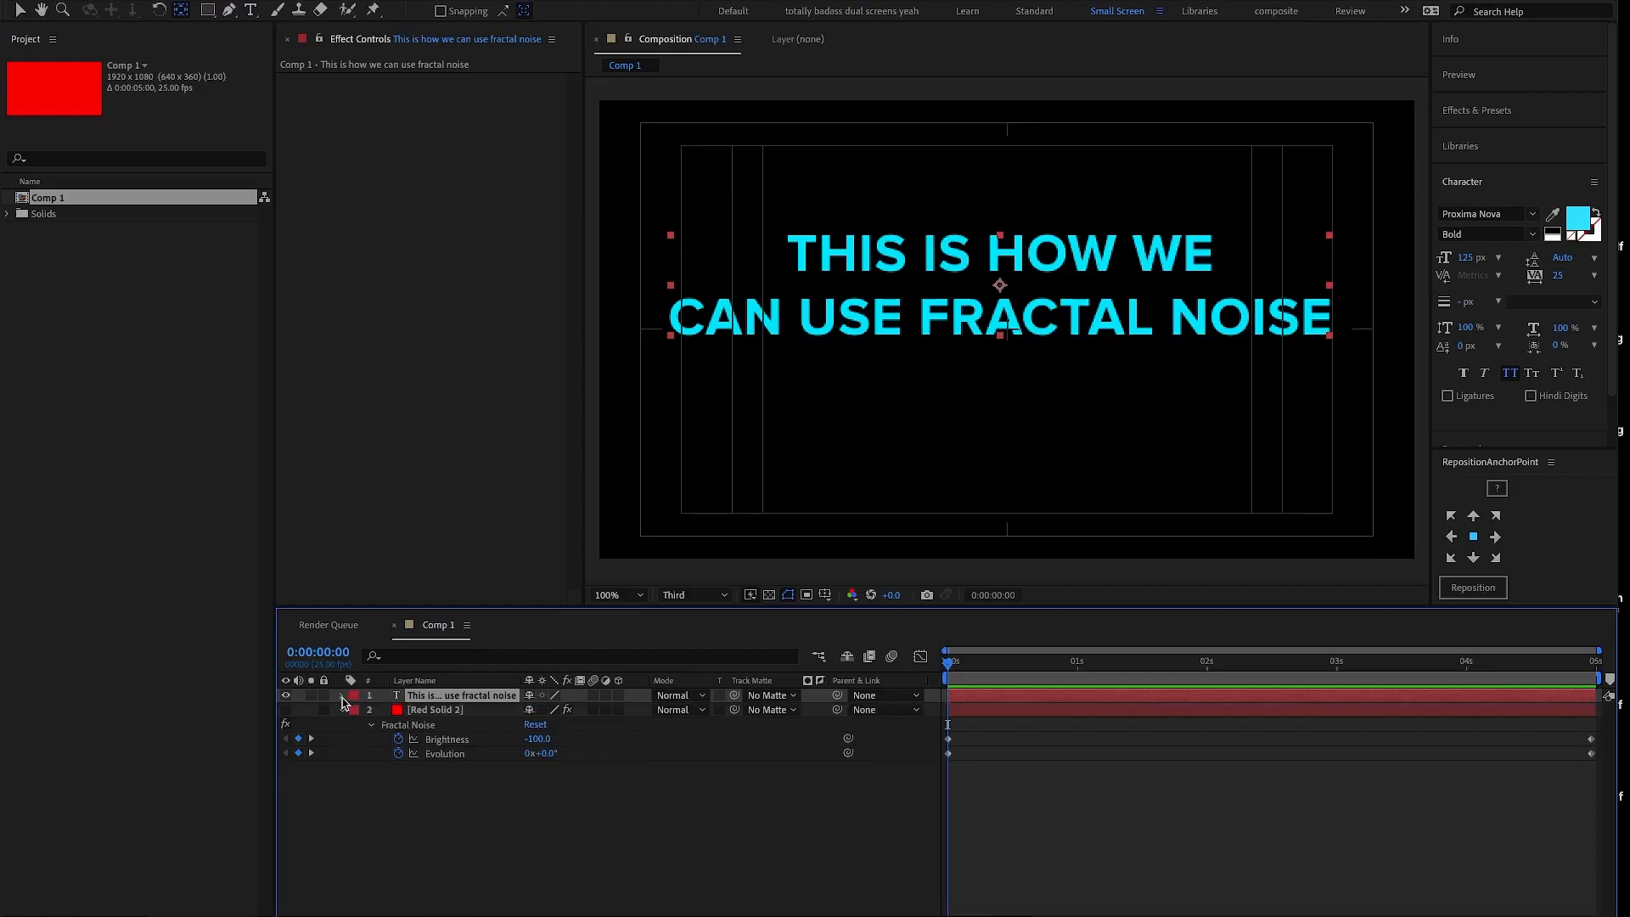
left_click(343, 697)
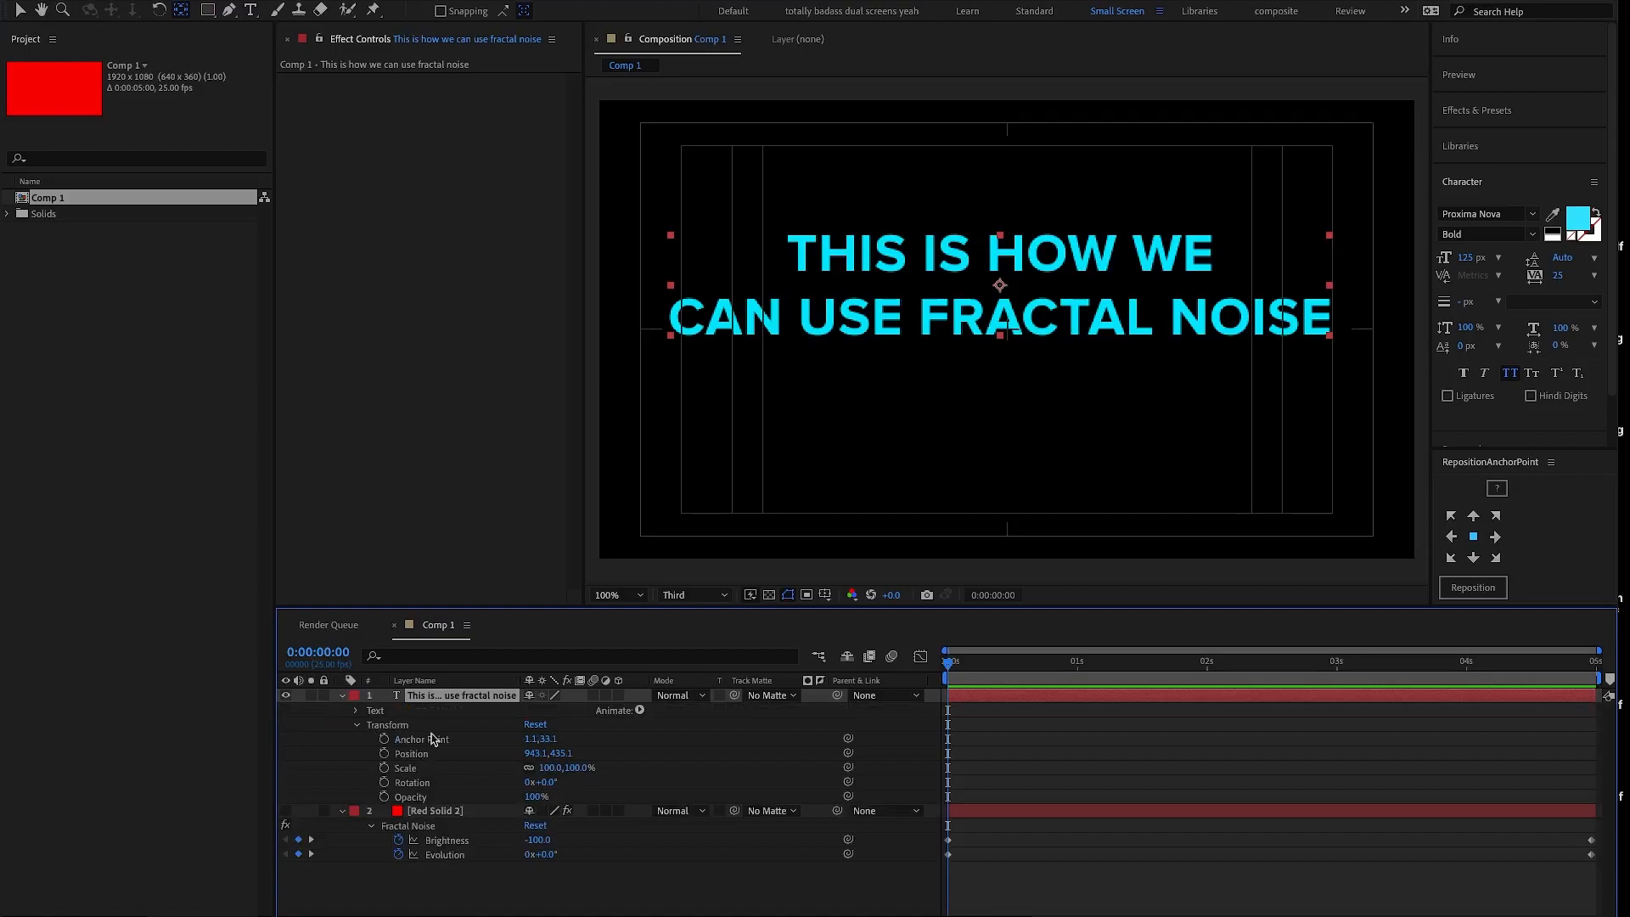
left_click(536, 725)
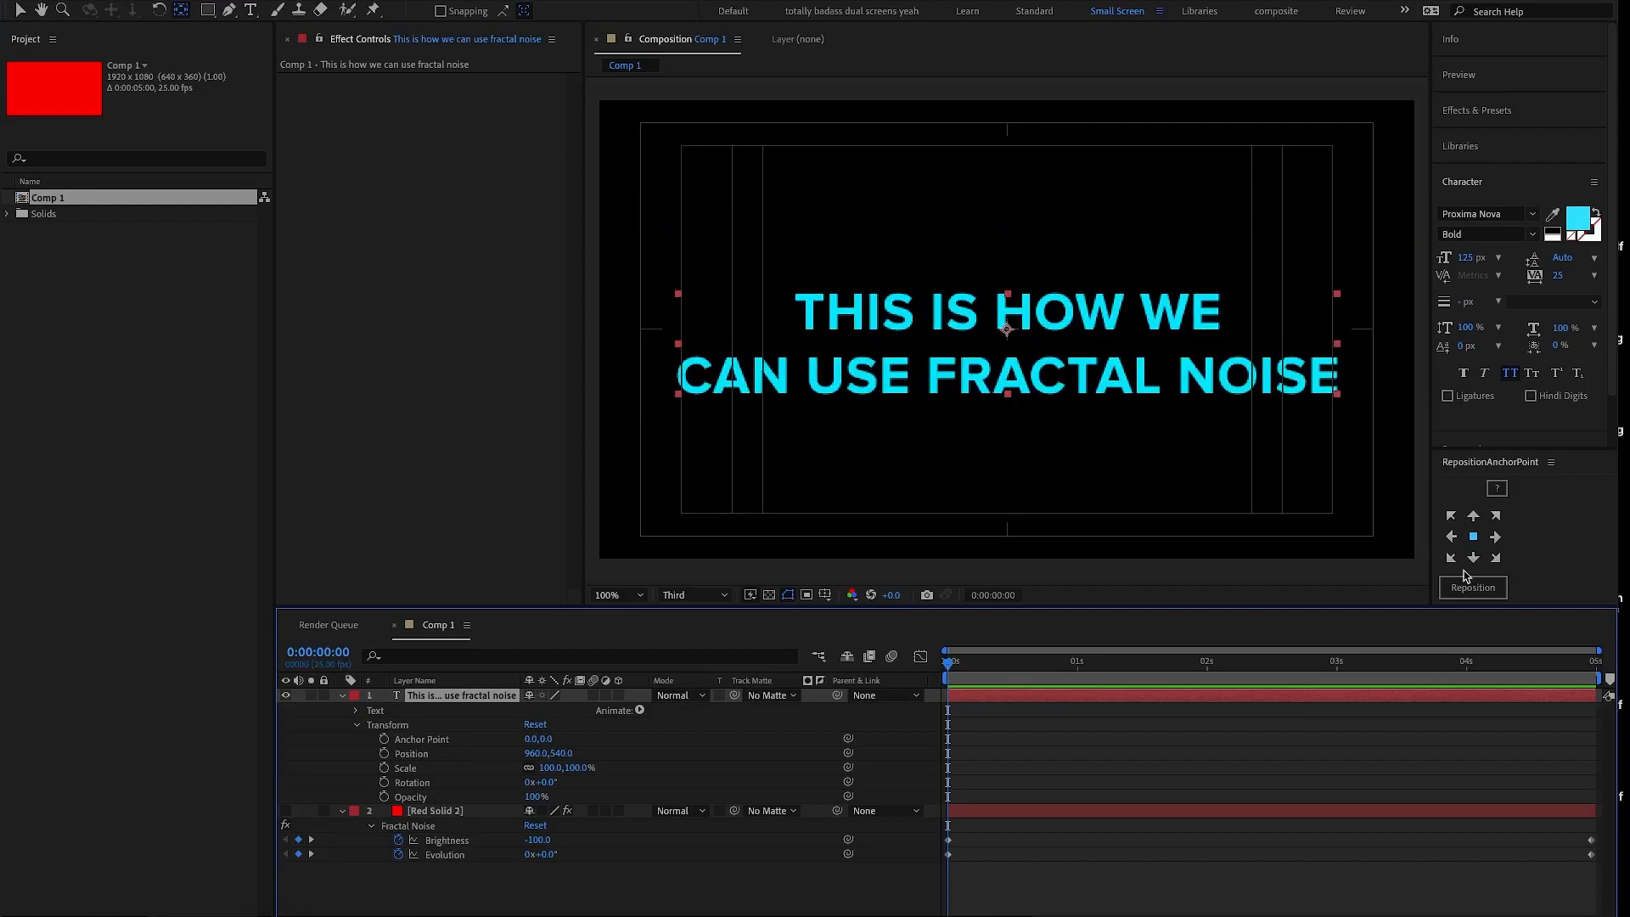
left_click(1469, 585)
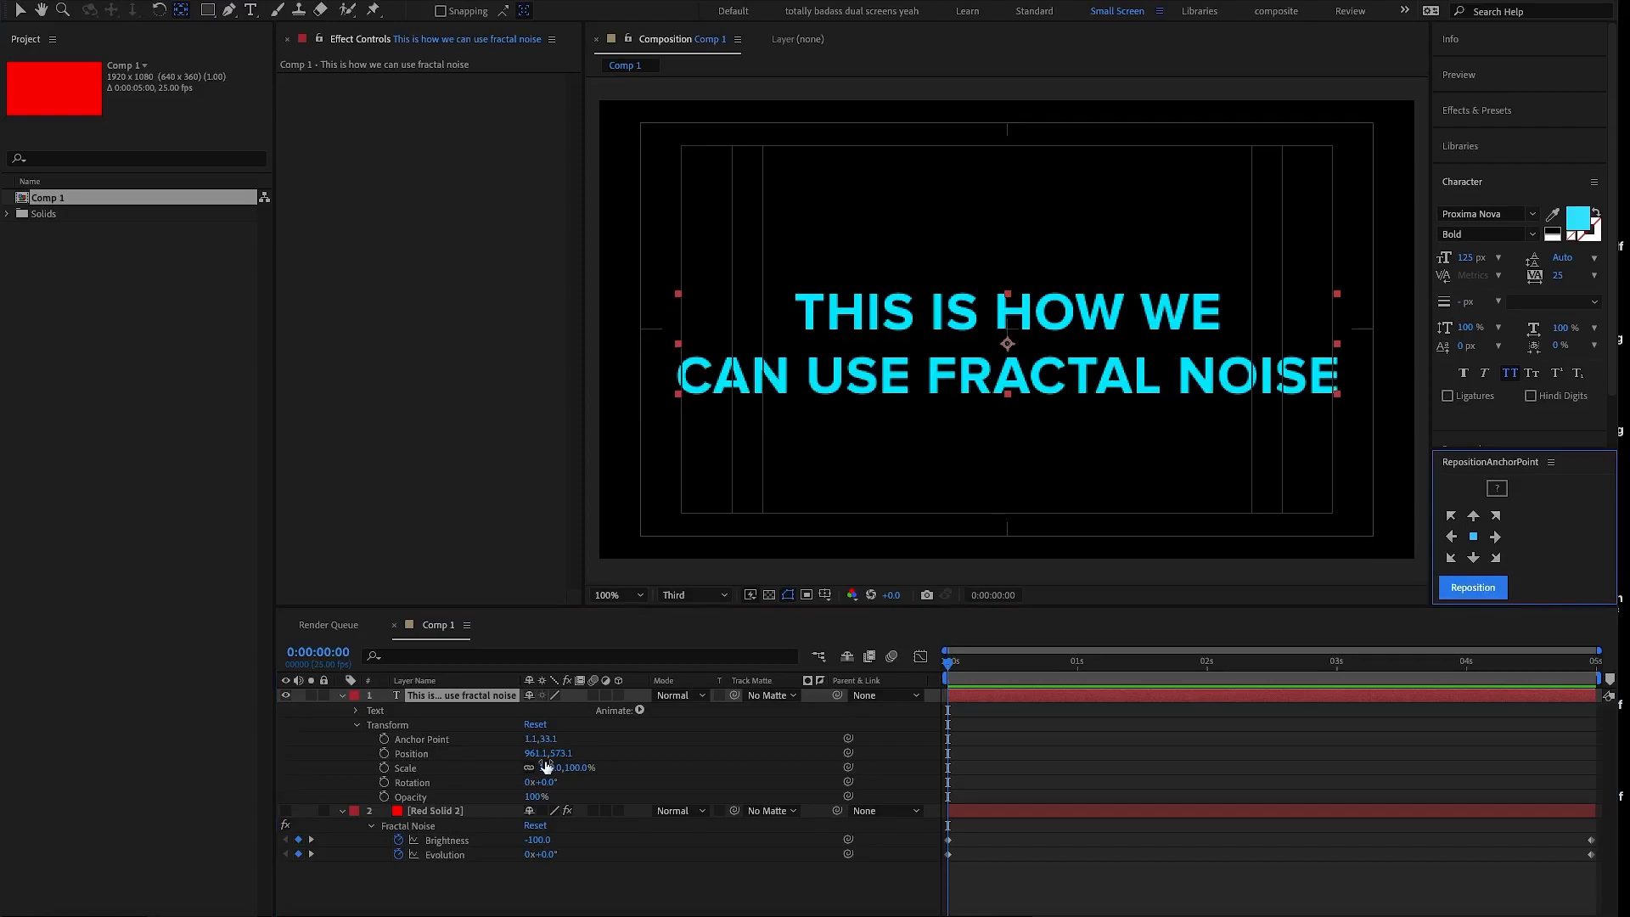
right_click(416, 755)
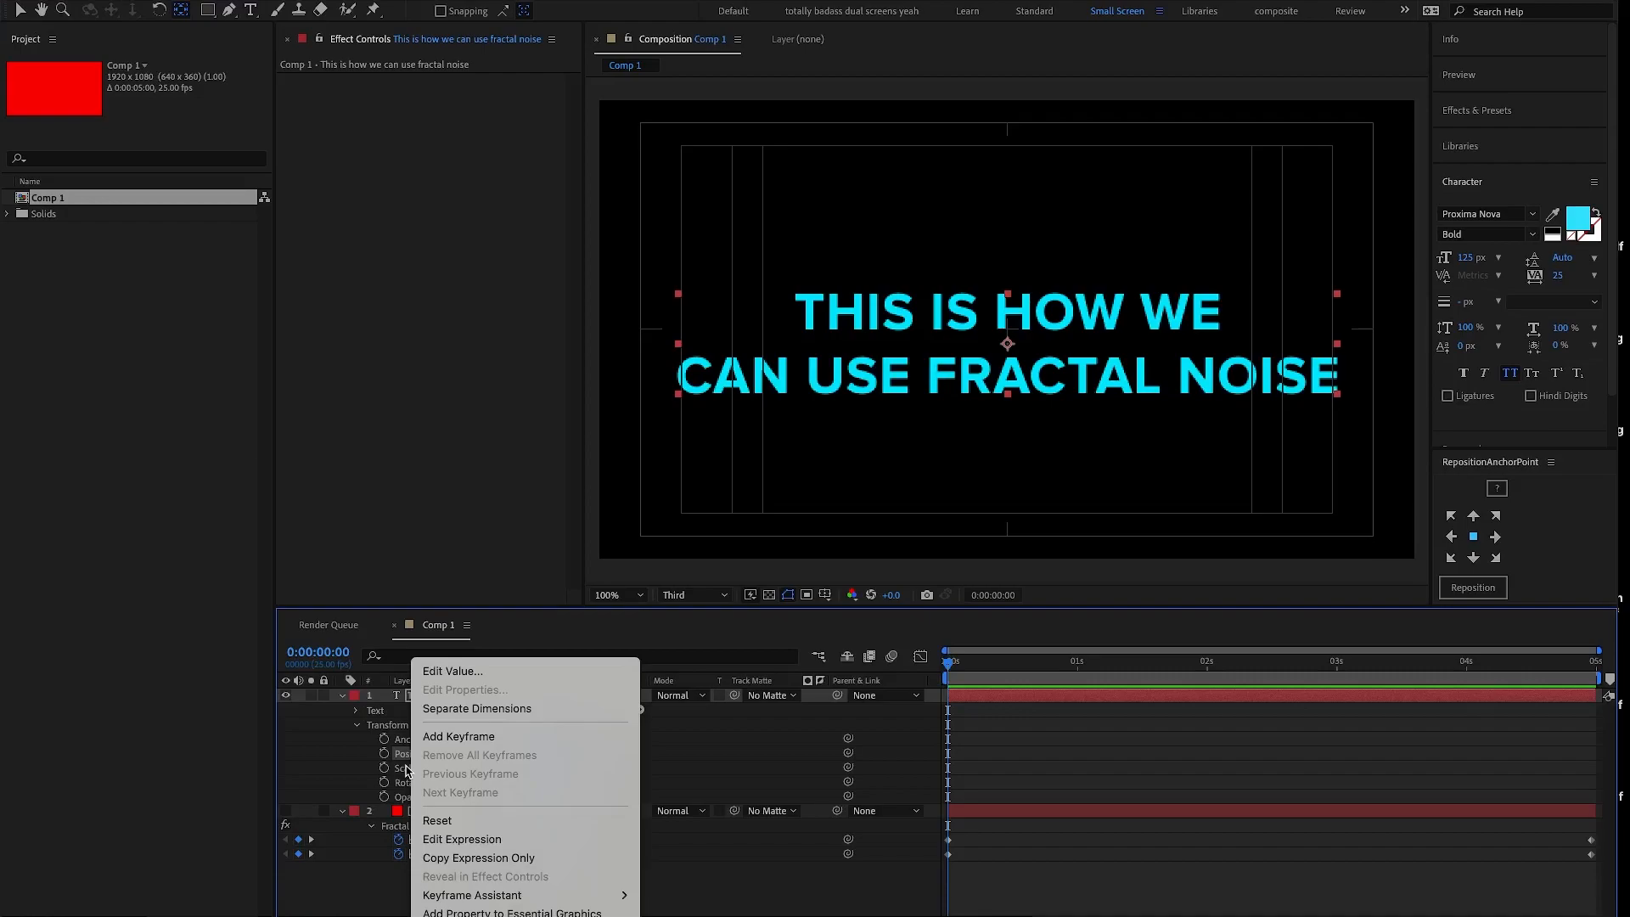
left_click(437, 821)
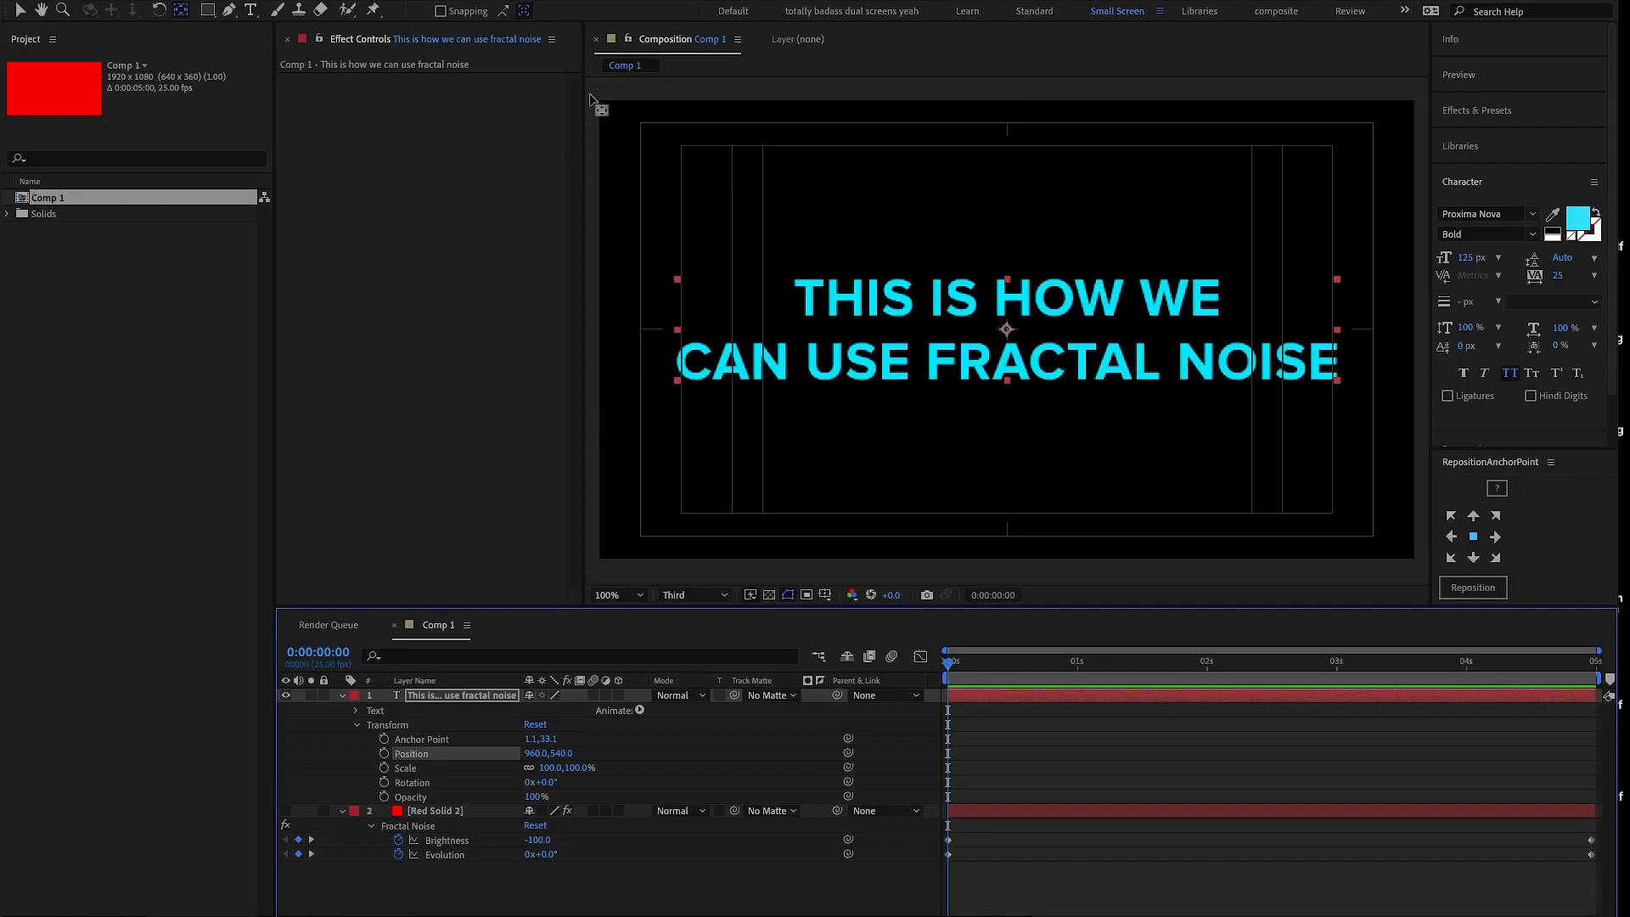
- Start keyframing the text layer's Scale at 0:00:00:00 with a value of 80%
left_click(384, 769)
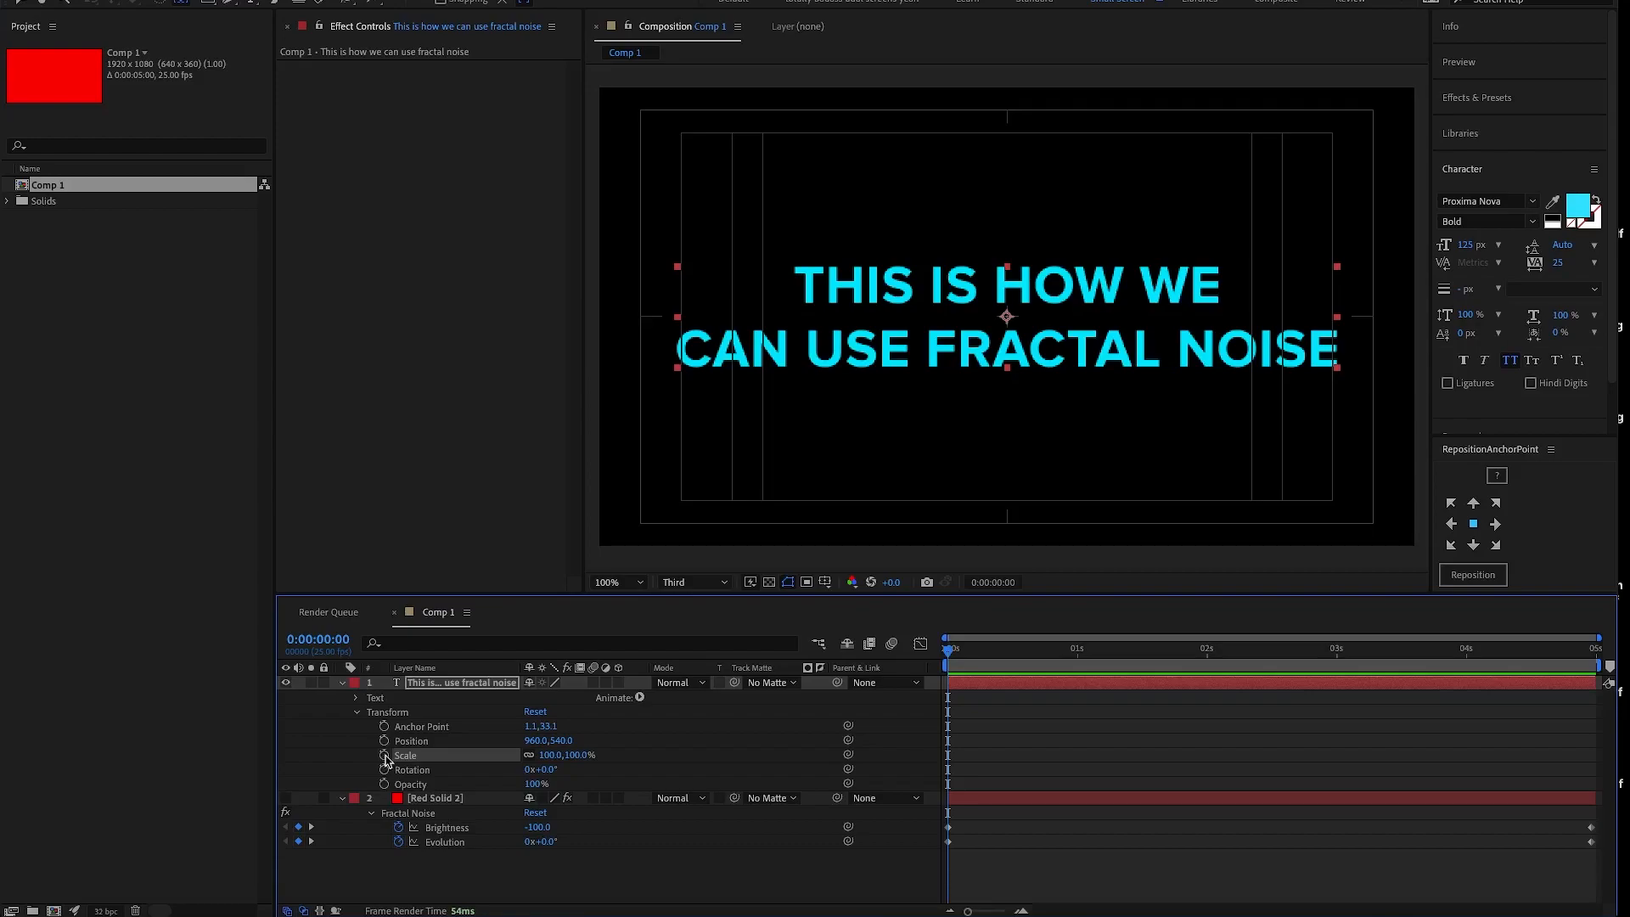
left_click(384, 755)
left_click(560, 755)
type("80")
key("Return")
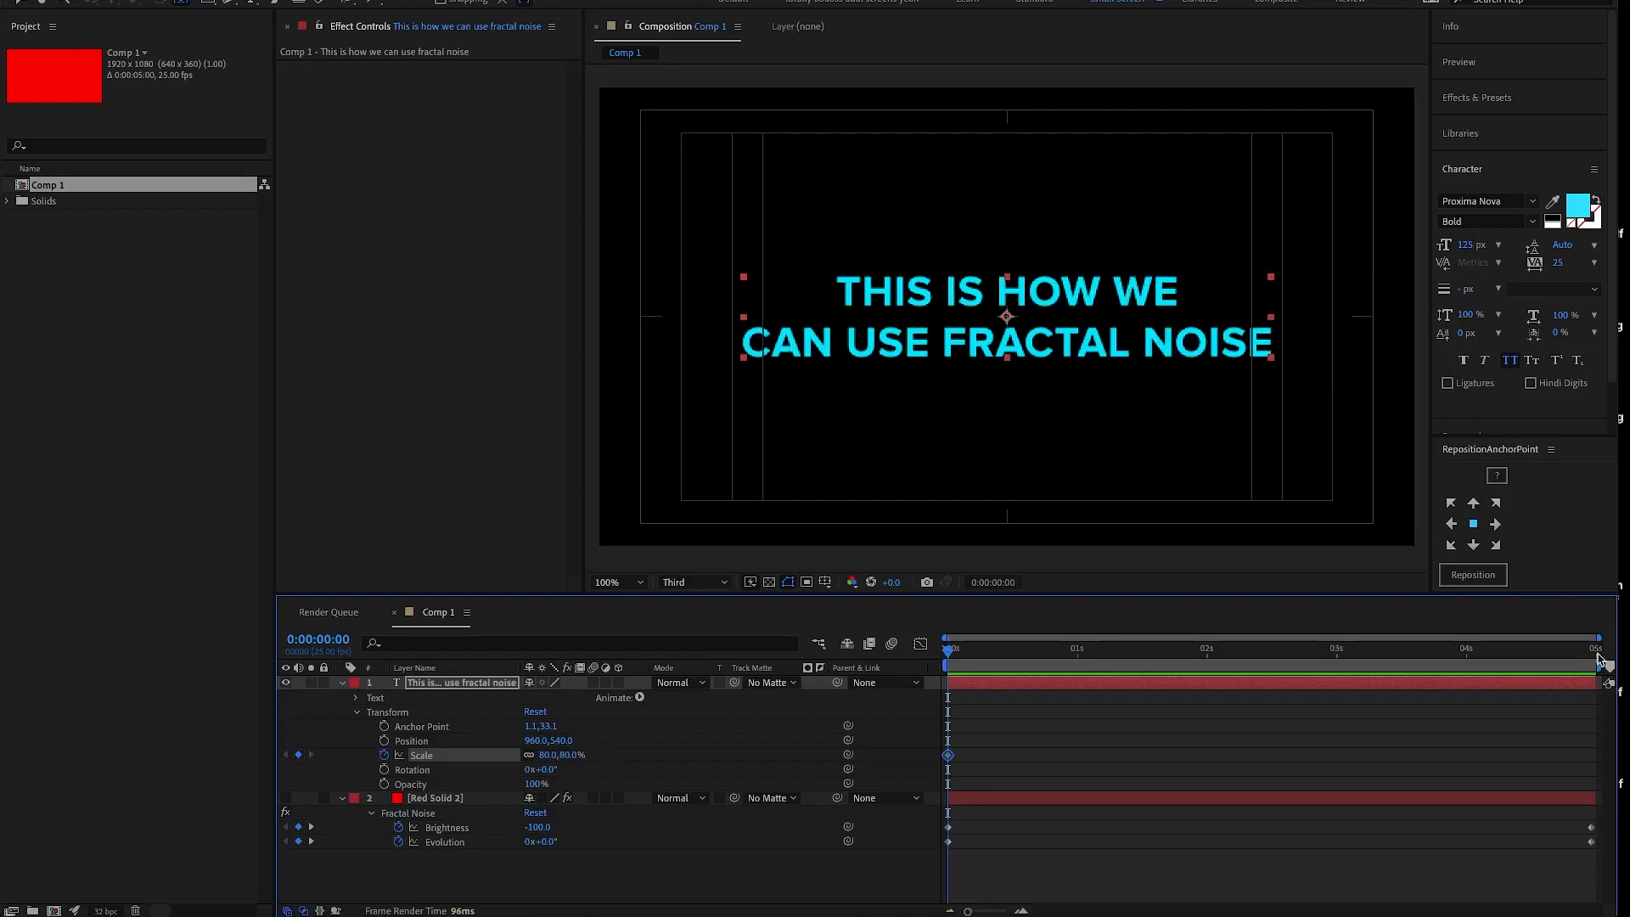
- Add a 100% Scale keyframe to the text layer at 0:00:04:24
left_click(1597, 658)
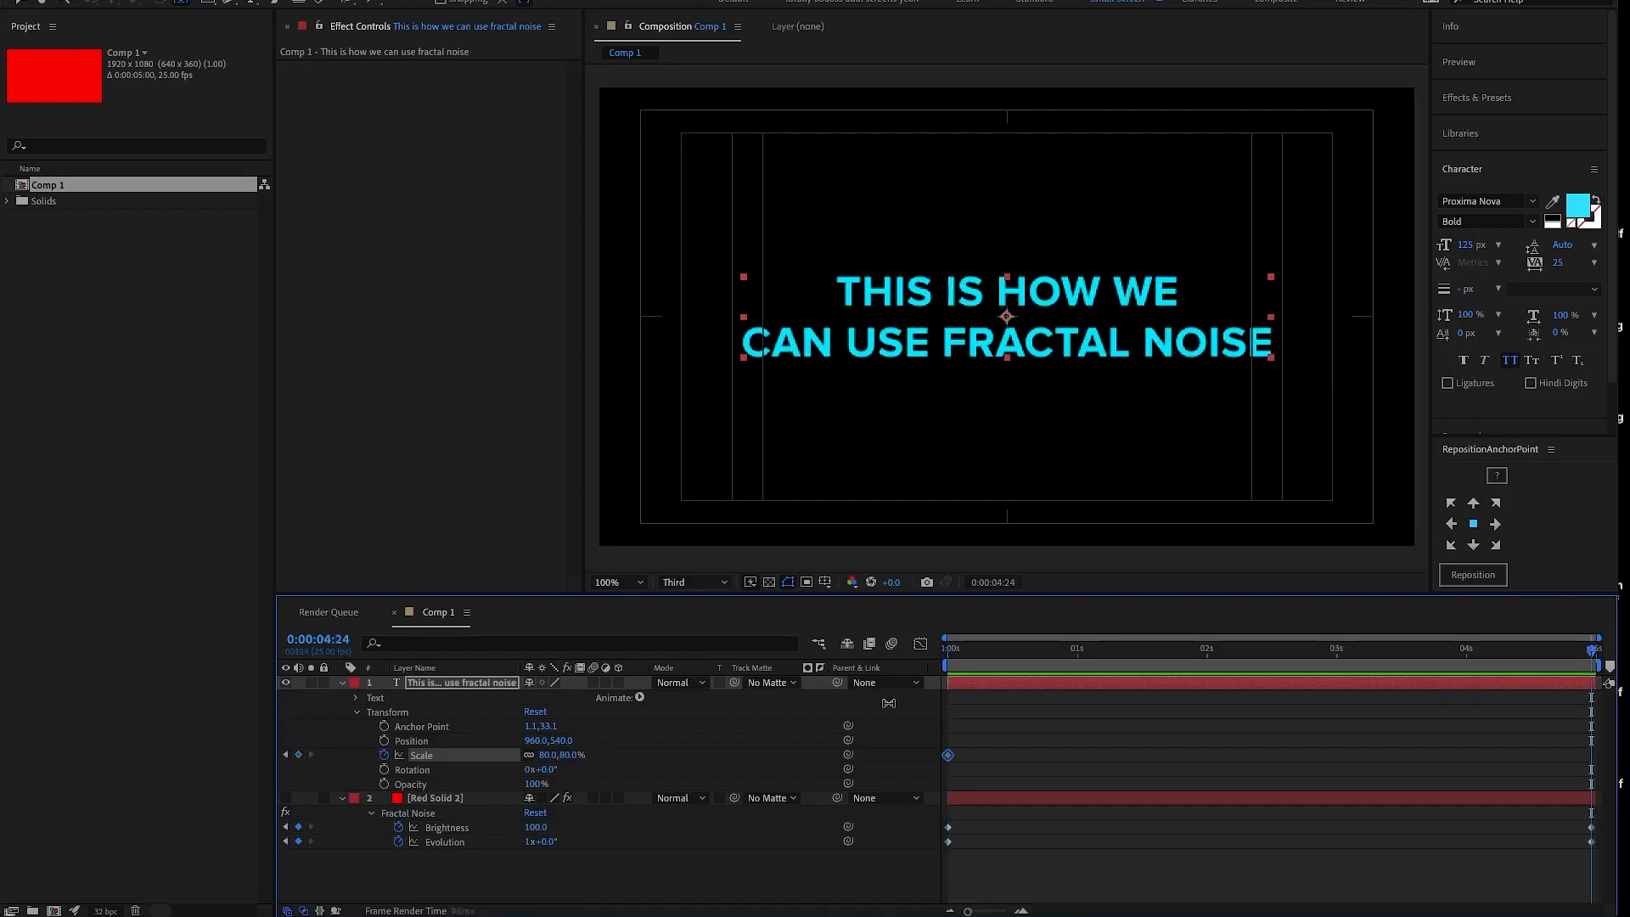
left_click(575, 754)
type("100")
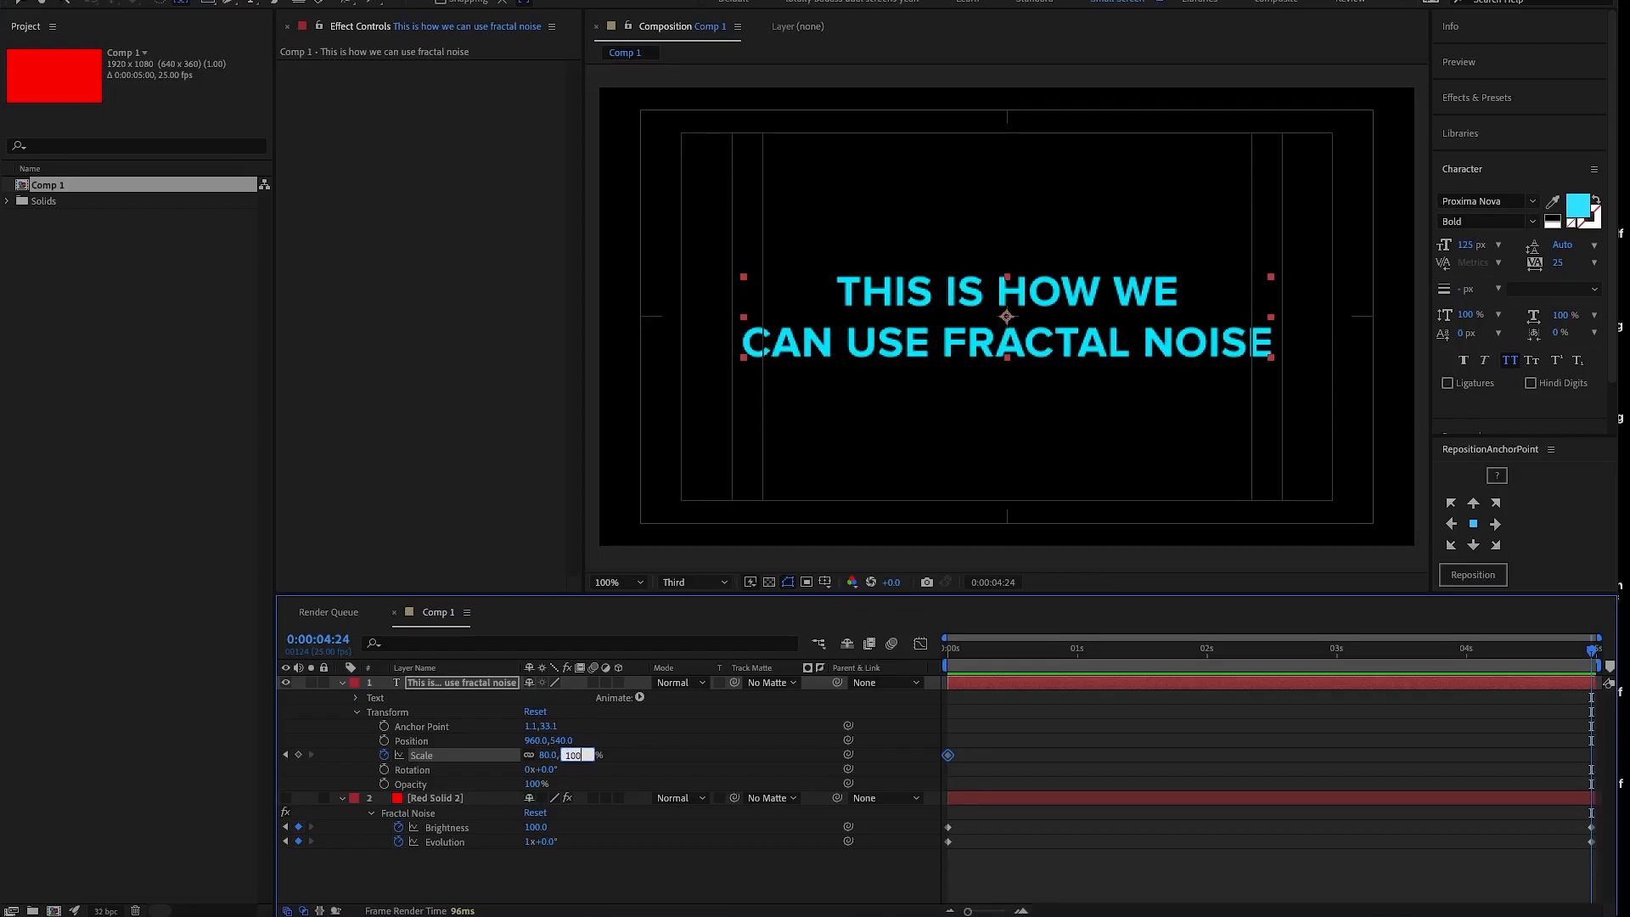
key("Return")
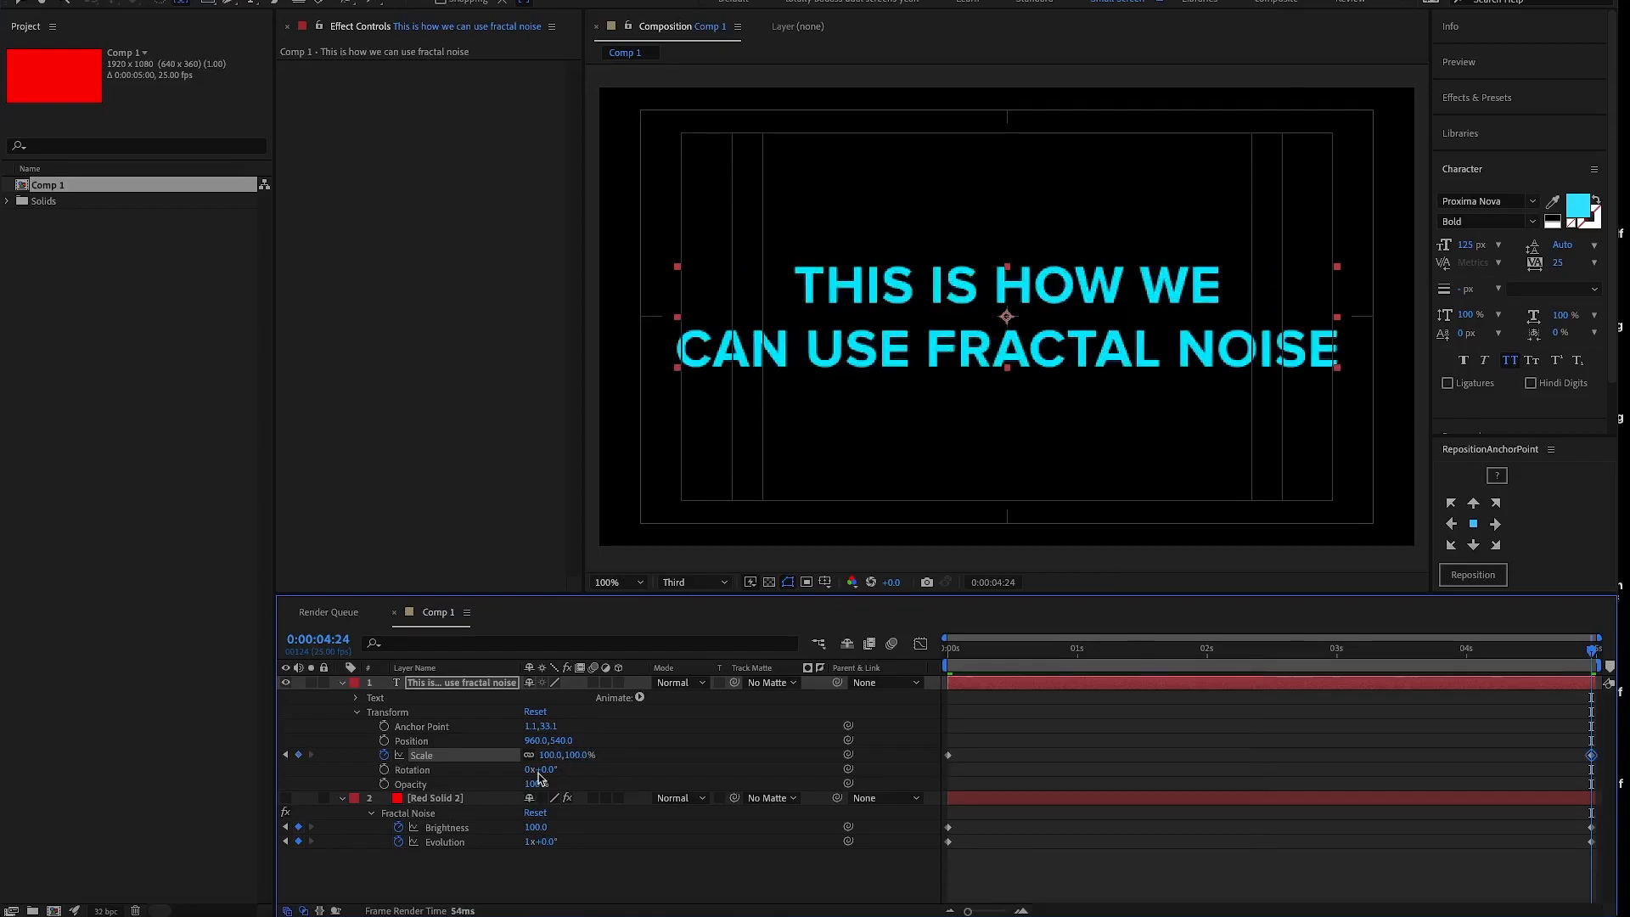
- Rename the Red Solid 2 layer as Fractal noise
left_click(437, 799)
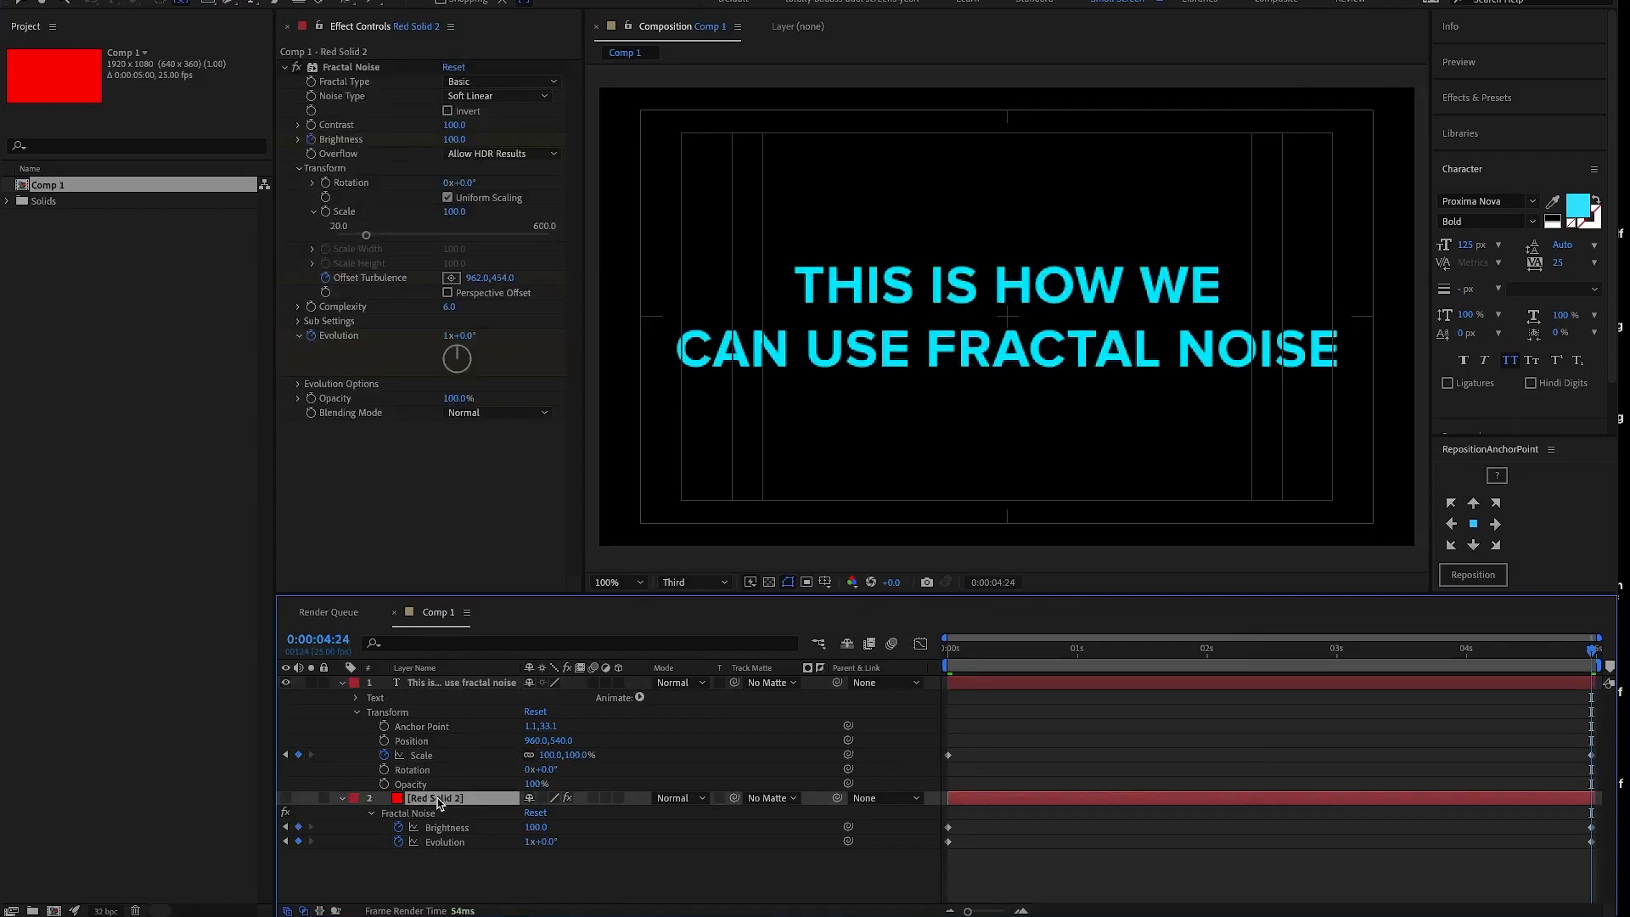
key("Return")
type("Fractal noise")
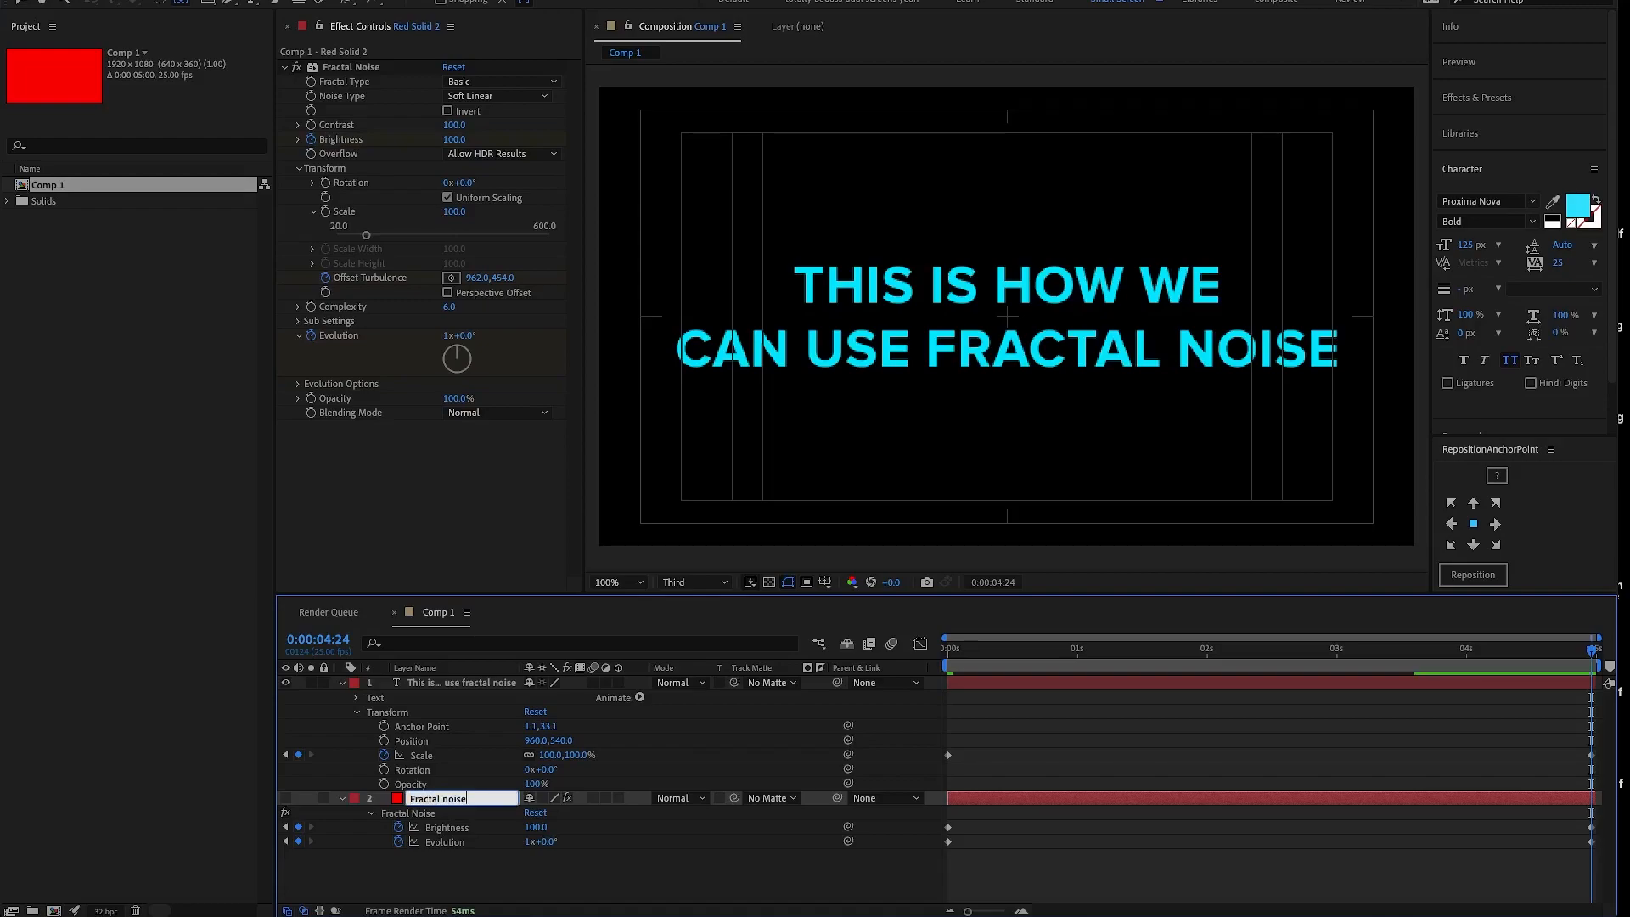
key("Return")
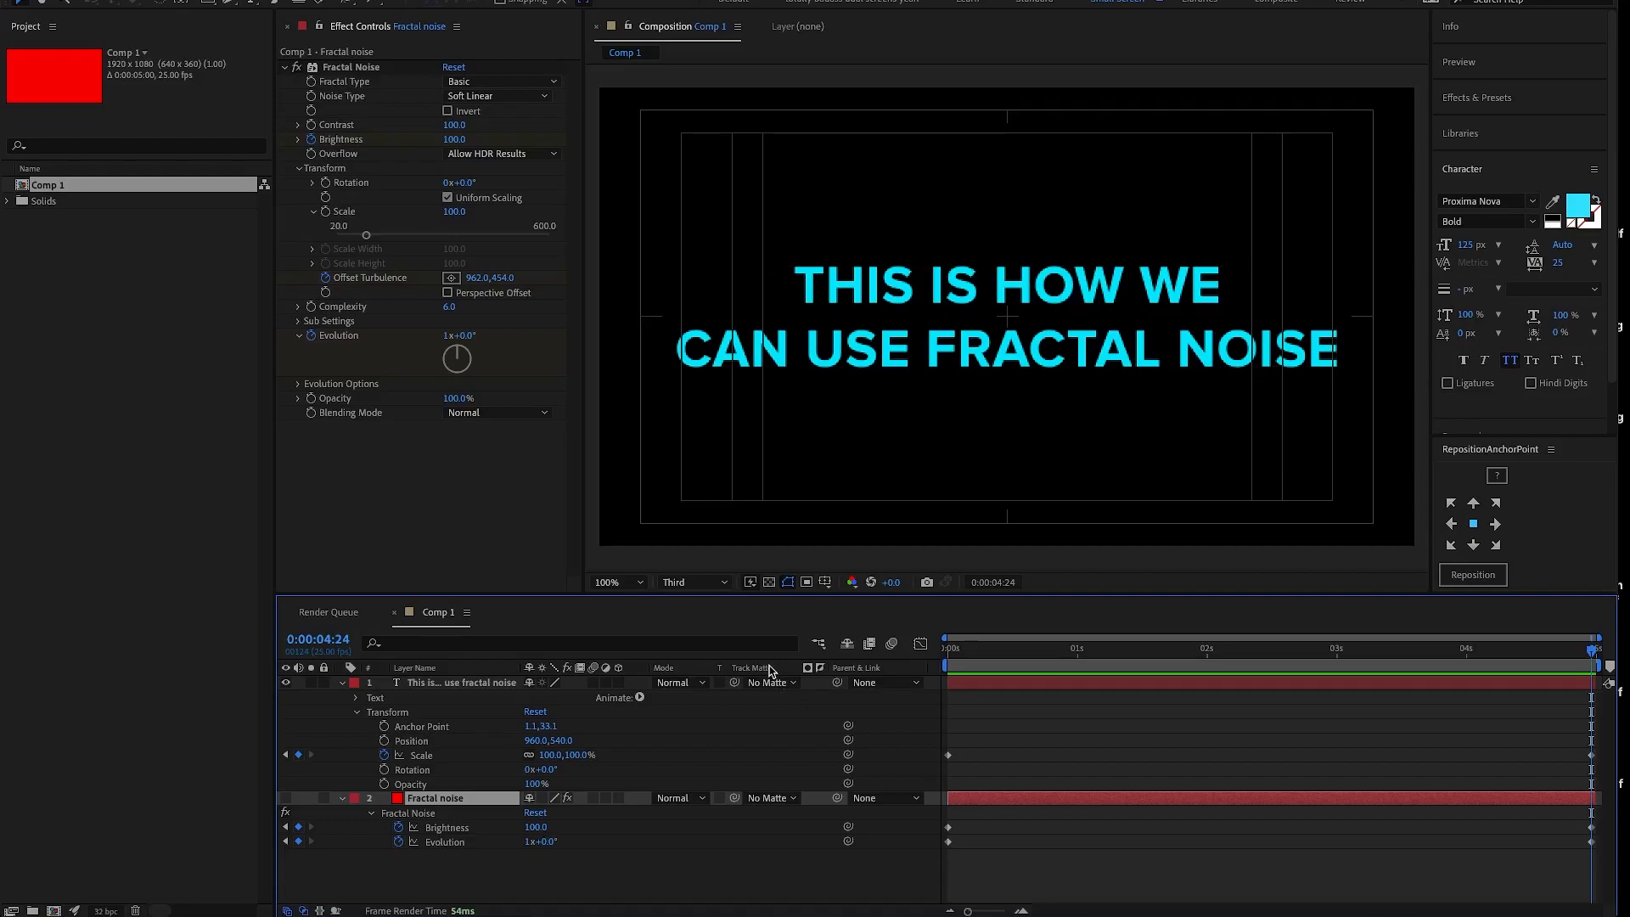
right_click(770, 671)
mouse_move(803, 739)
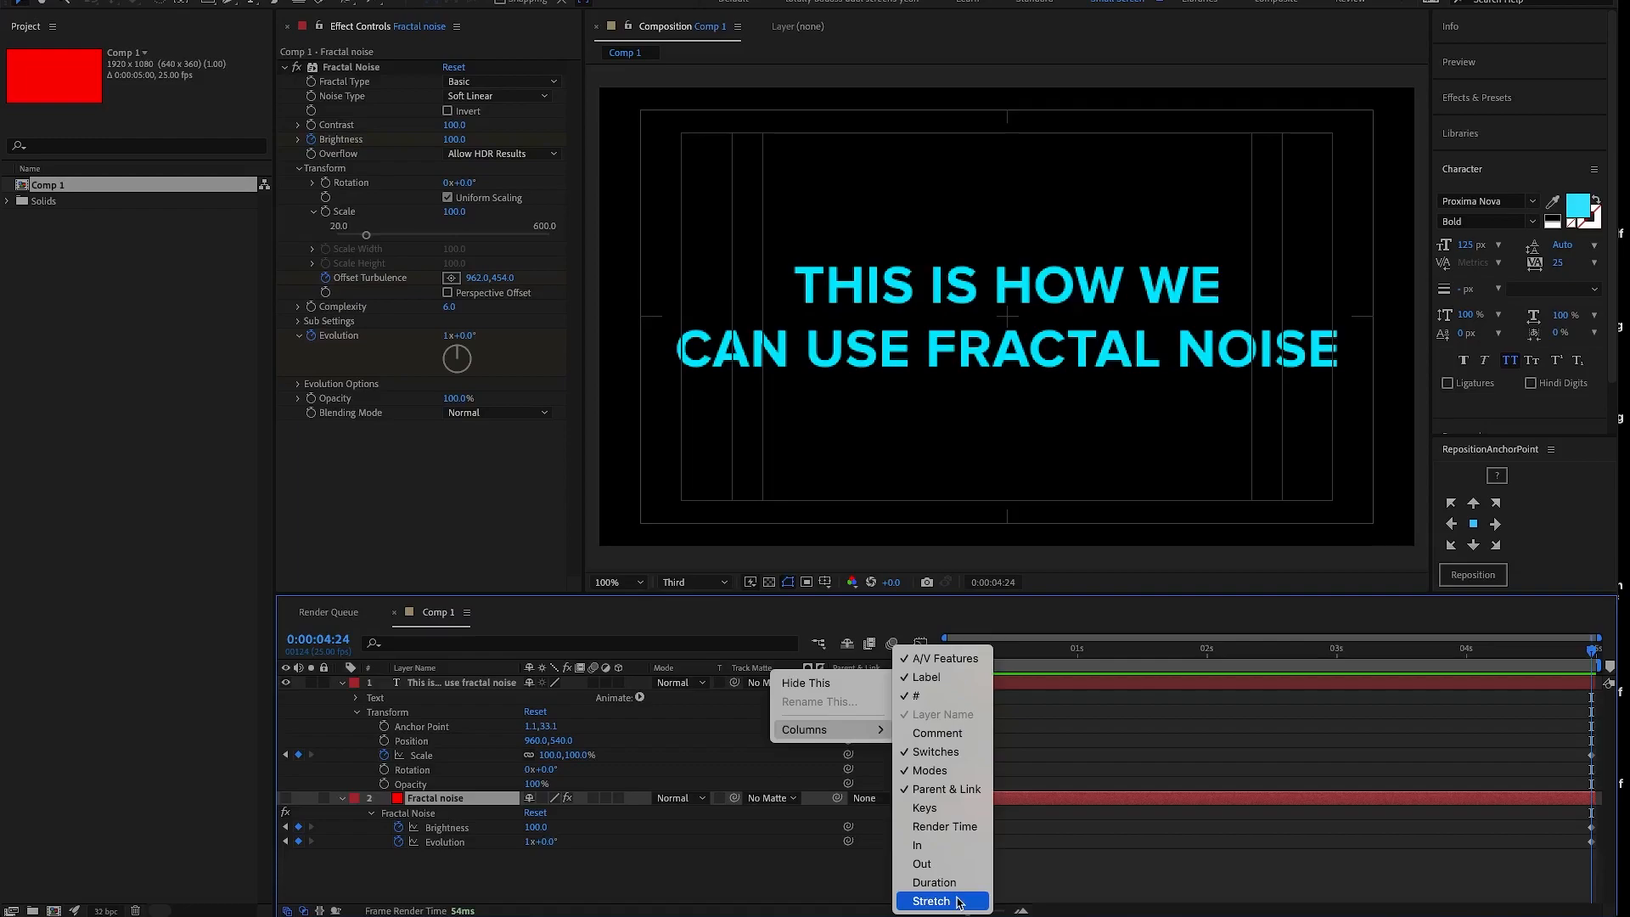
left_click(749, 874)
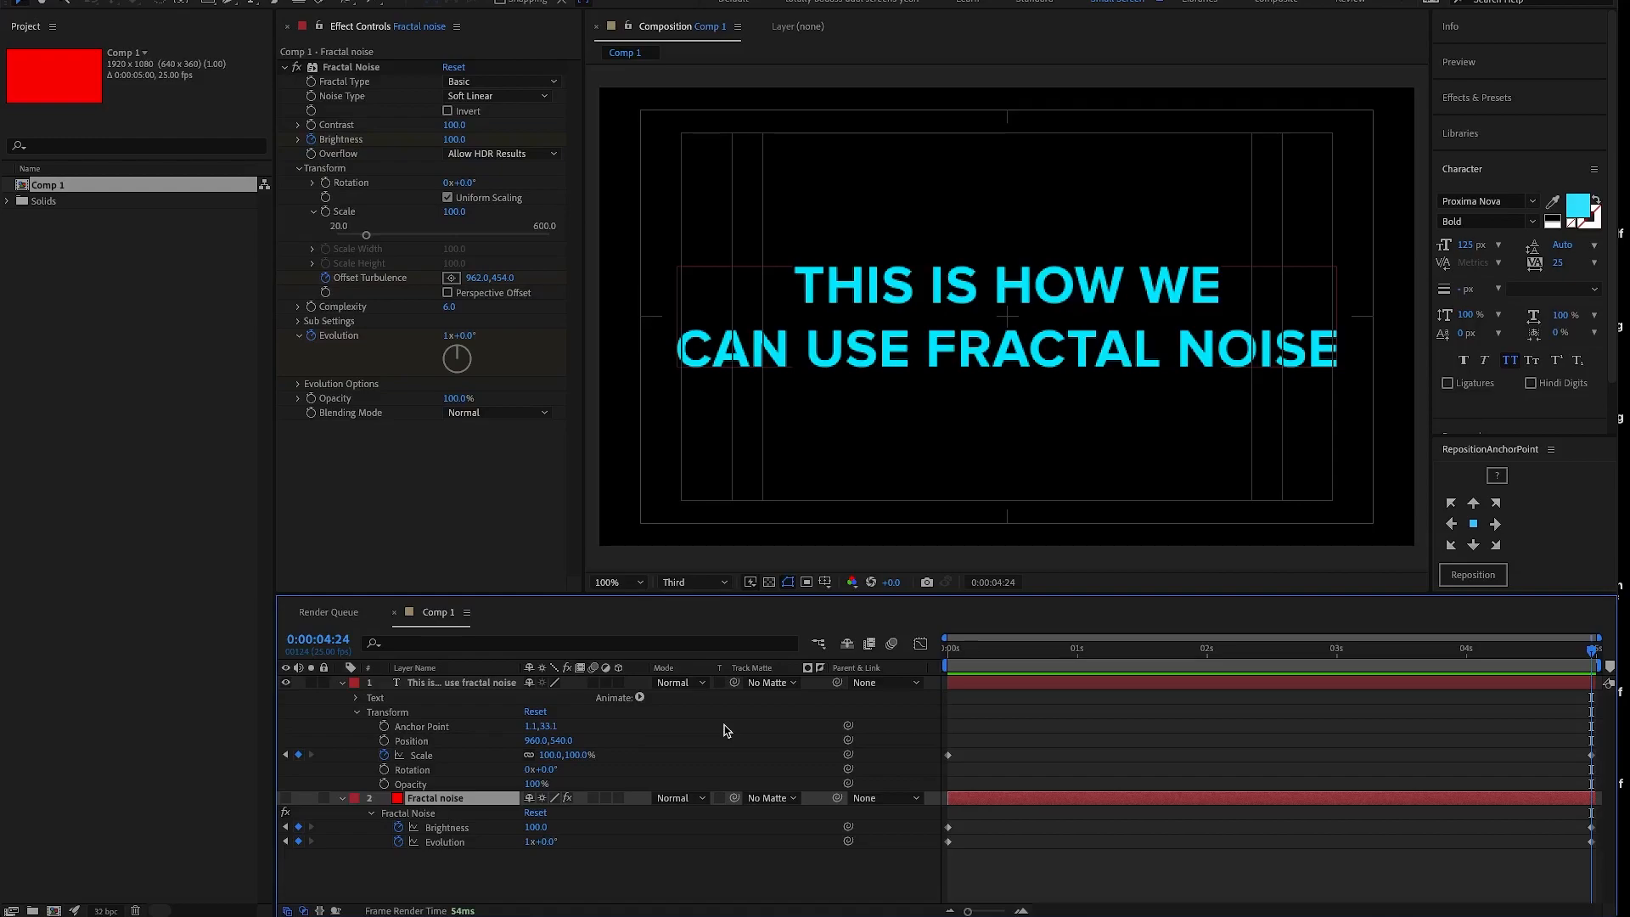
left_click(704, 686)
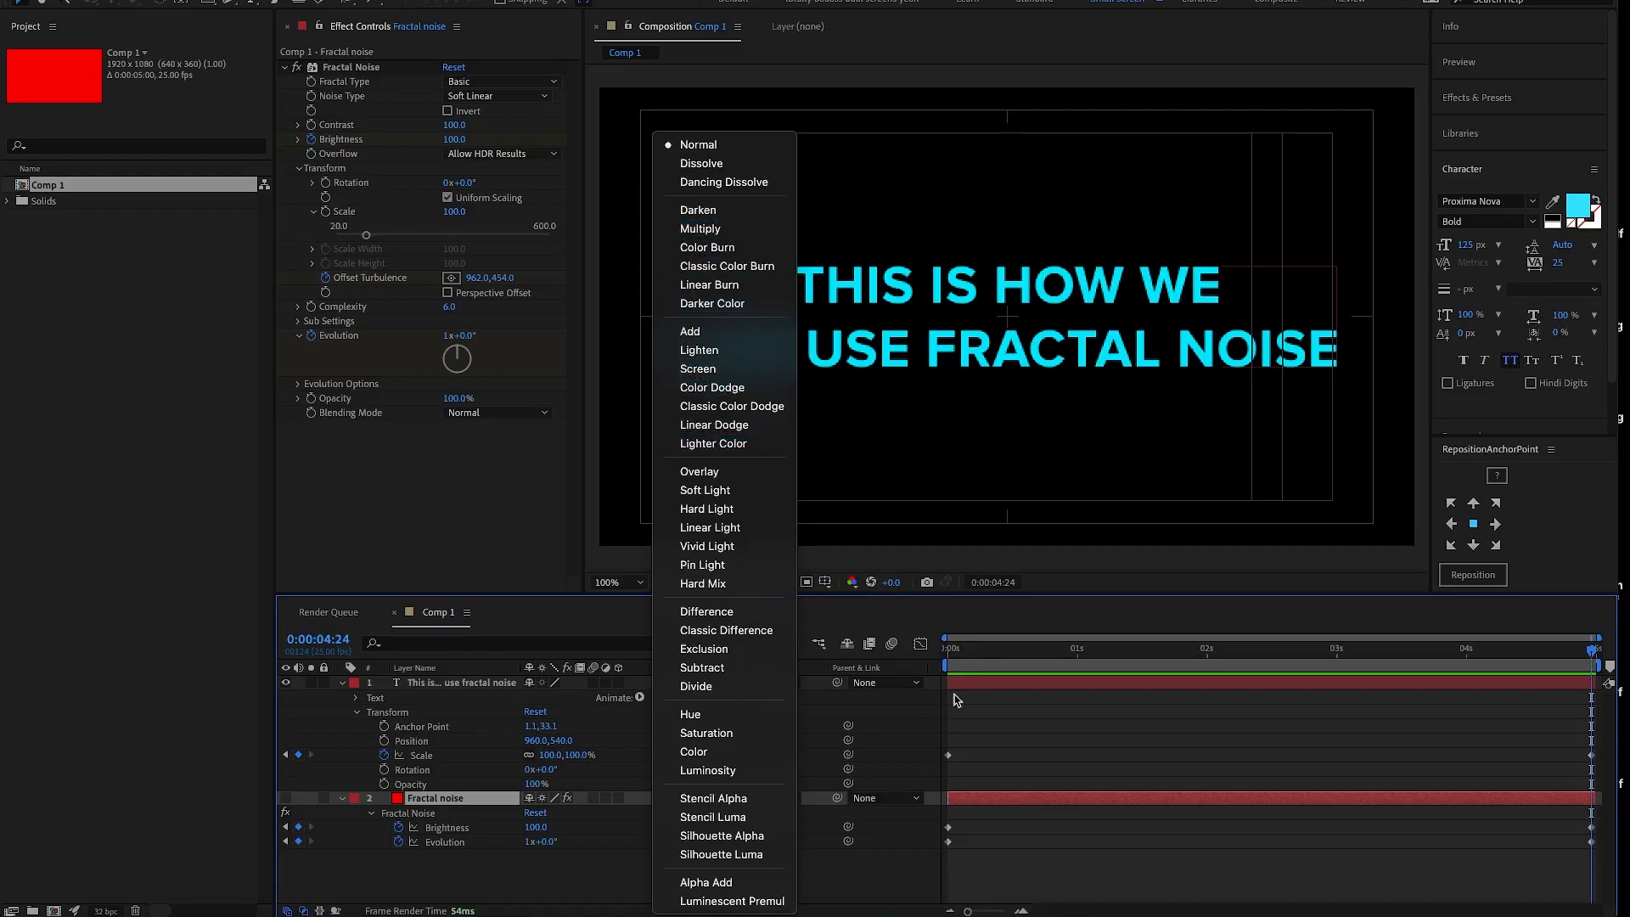
left_click(922, 733)
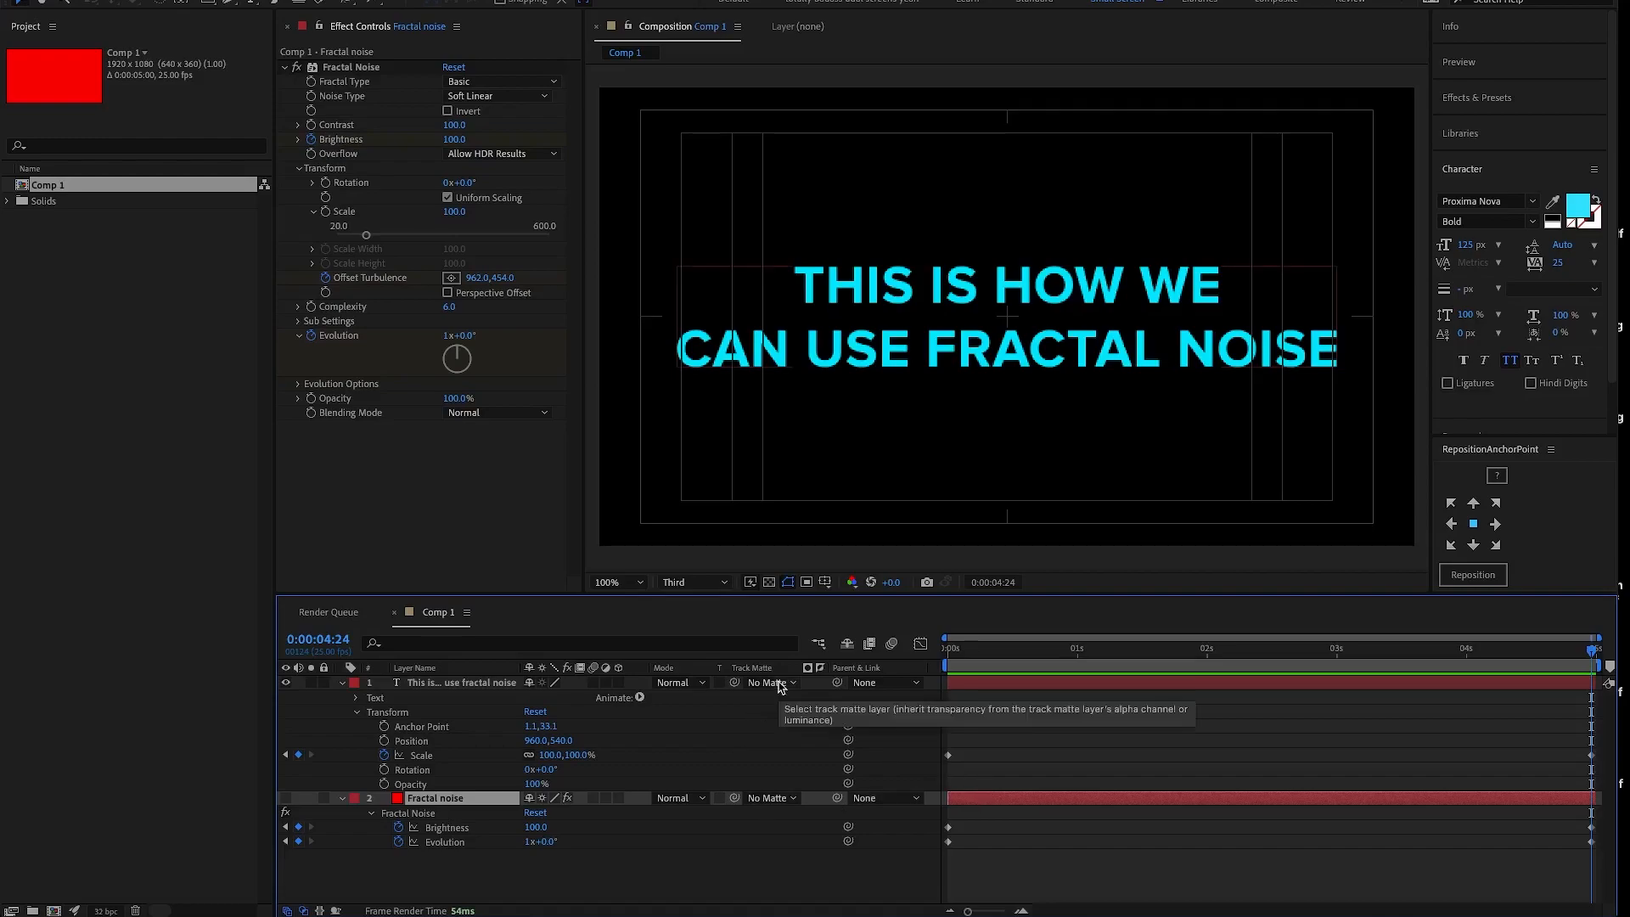
- Assign the Fractal noise layer as the text layer's track matte and switch it from Alpha Matte to Luma Matte
left_click(514, 683)
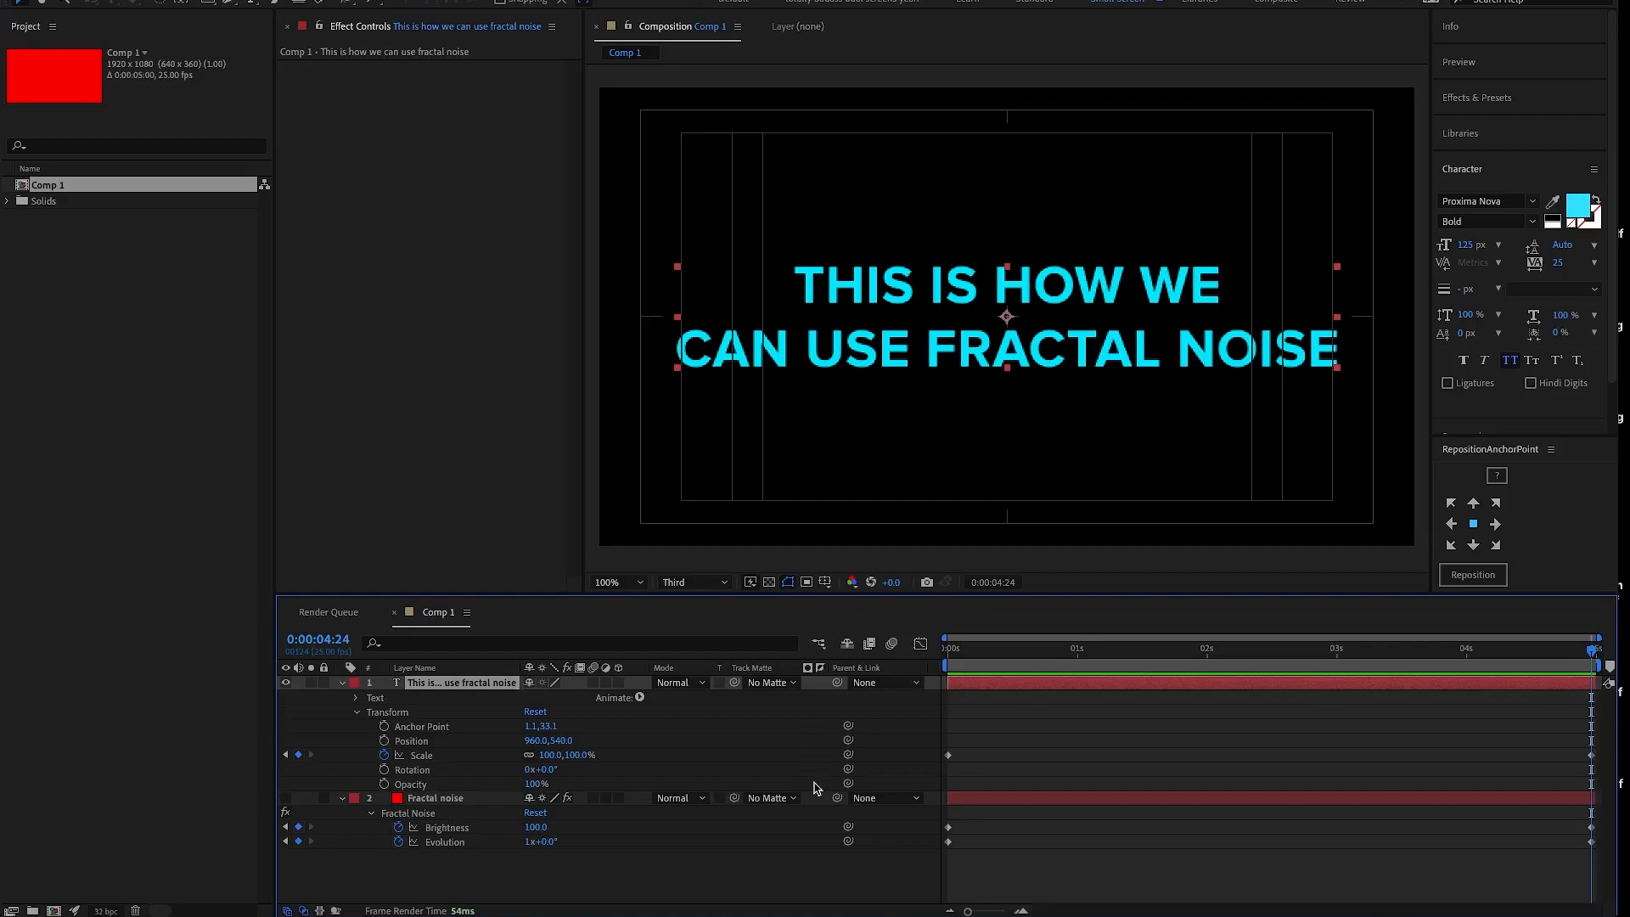
left_click(771, 683)
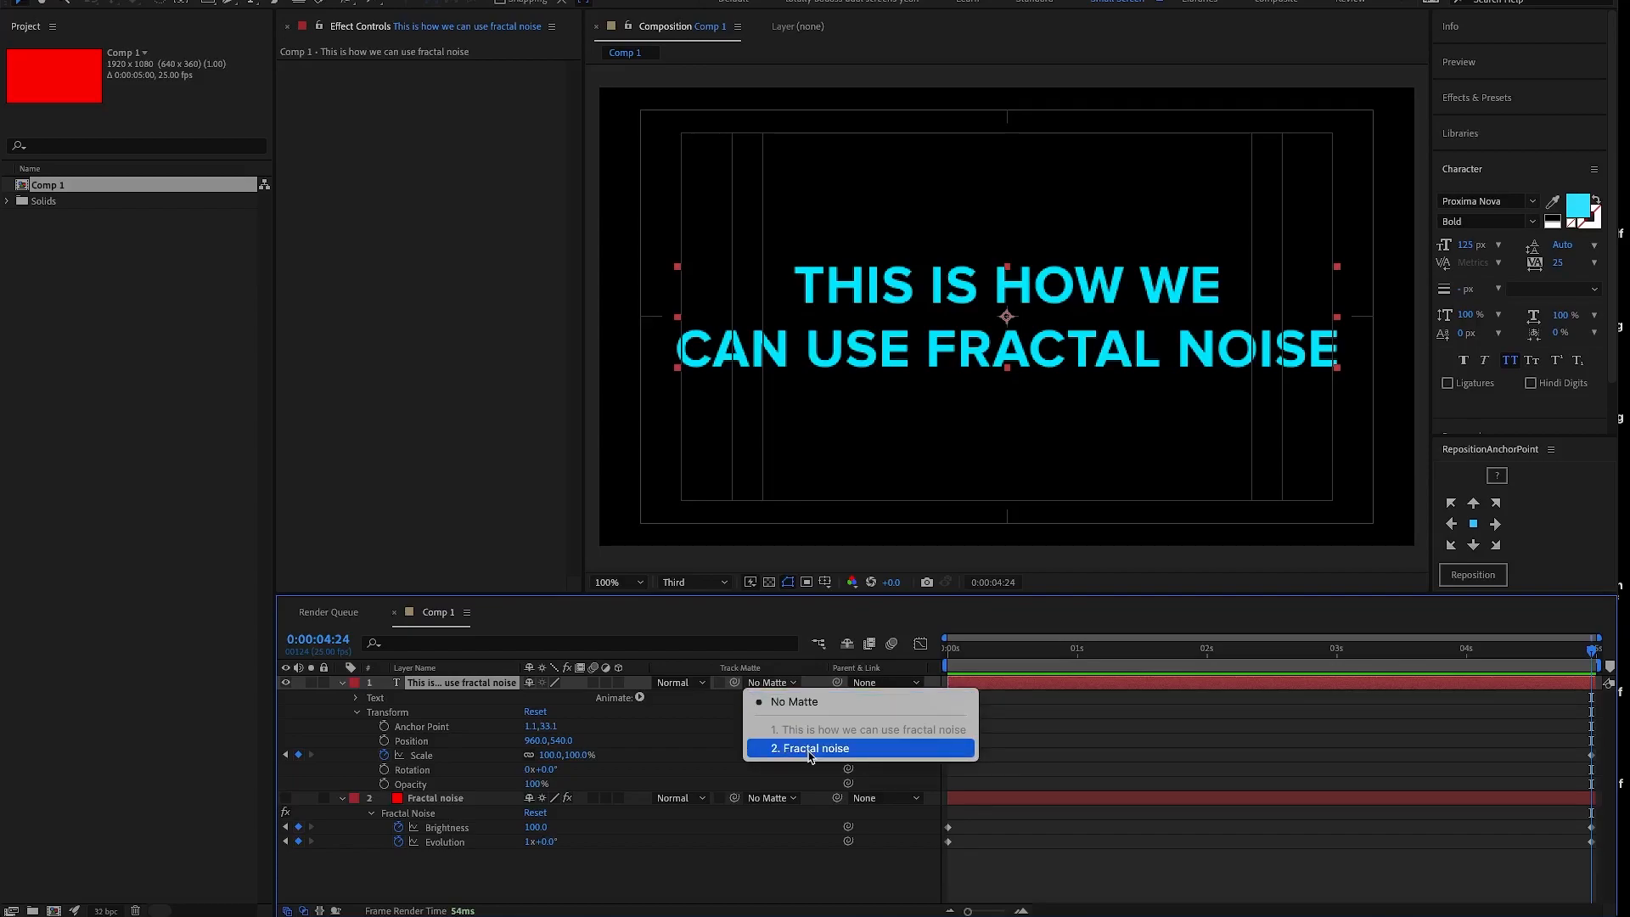
left_click(809, 748)
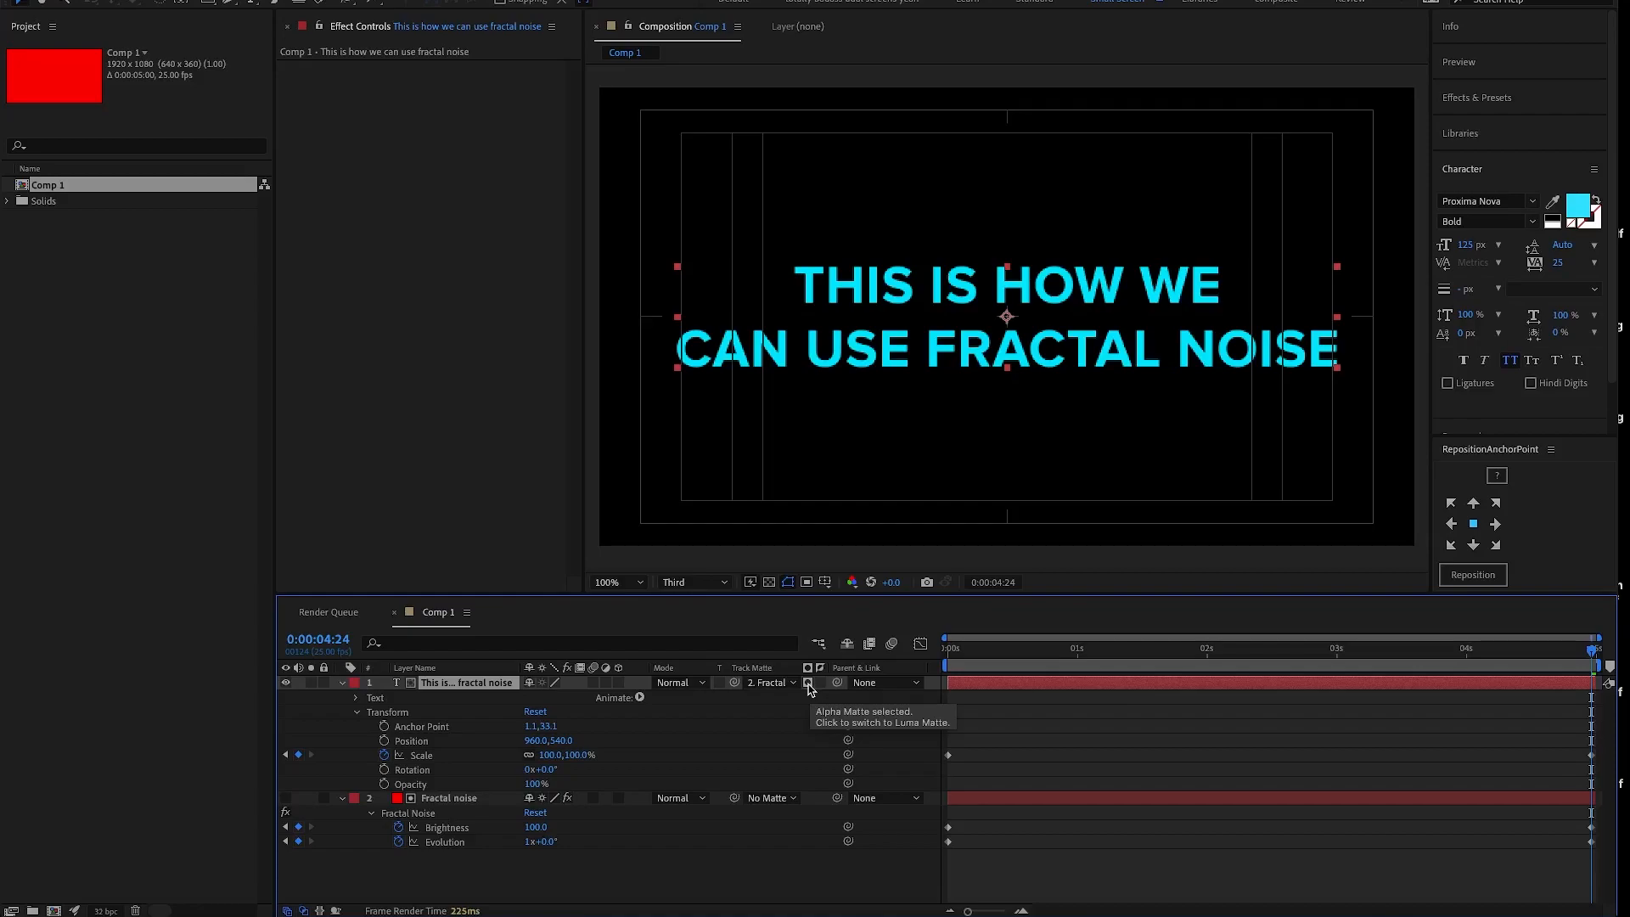
left_click(808, 683)
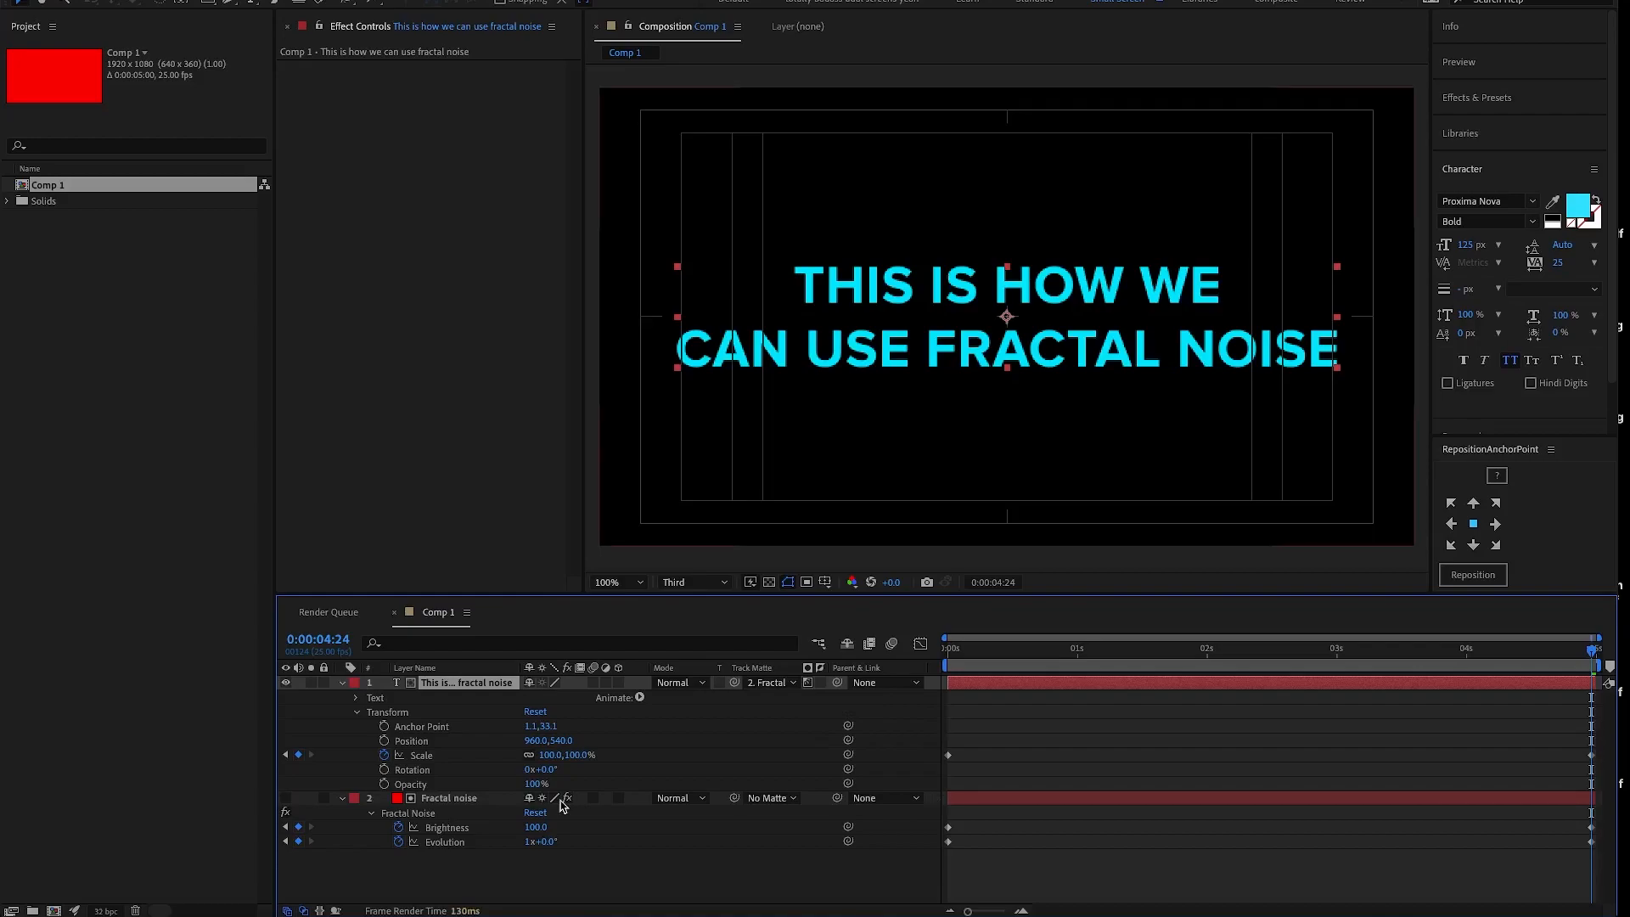
- Check the Fractal noise matte layer by briefly showing it, return to 0:00:00:00 with it hidden and preview the text reveal
left_click(285, 797)
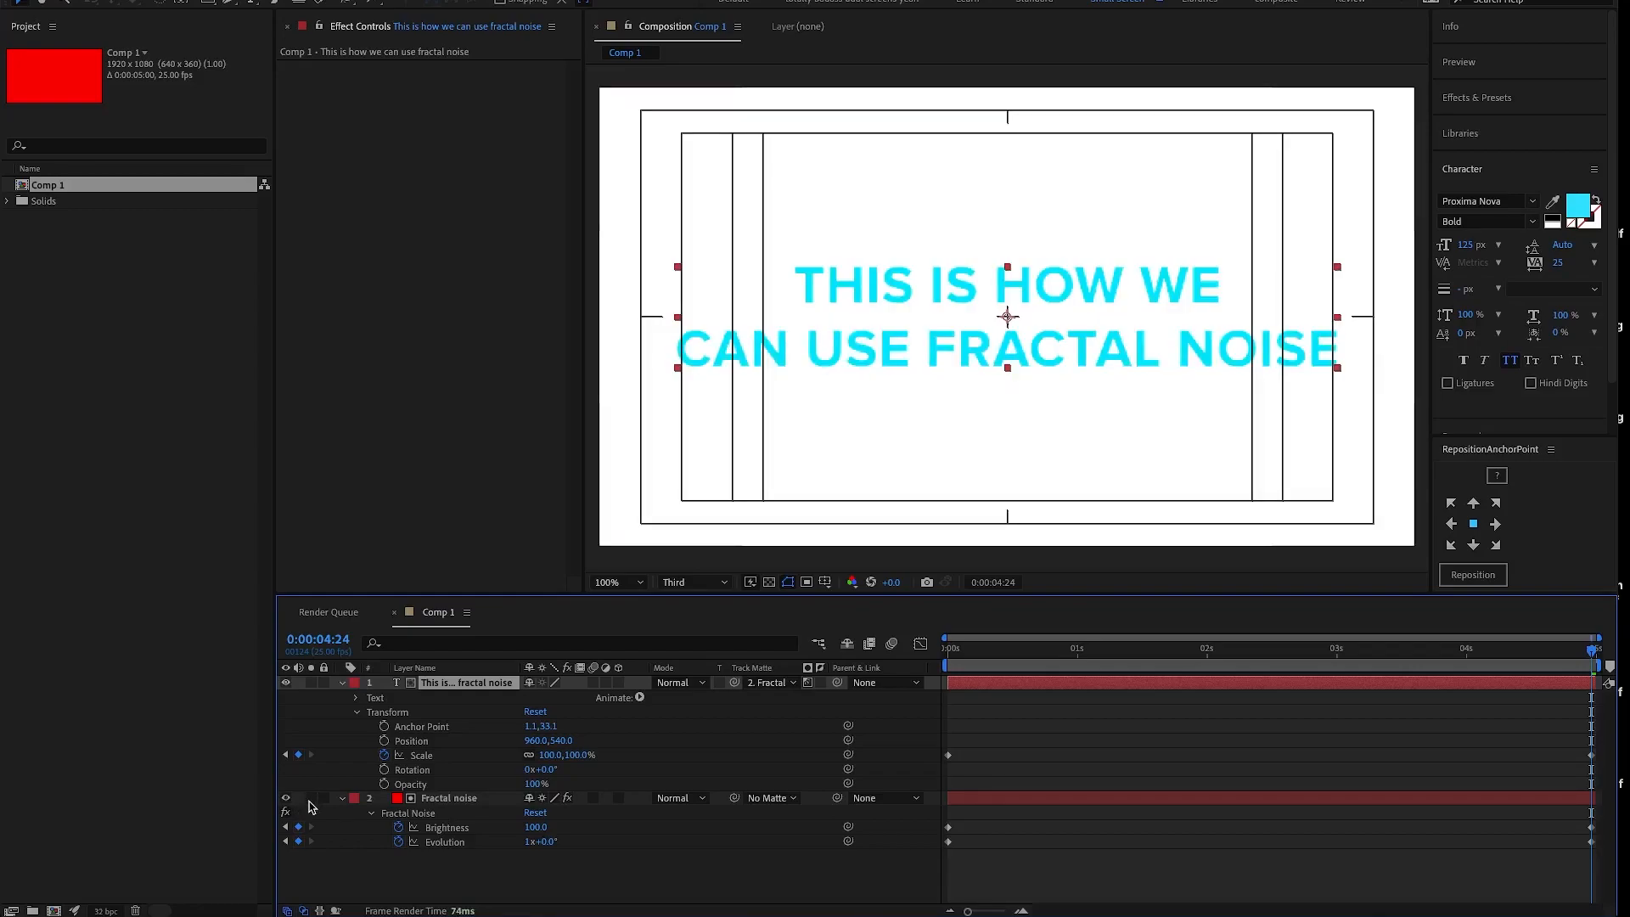
left_click(948, 654)
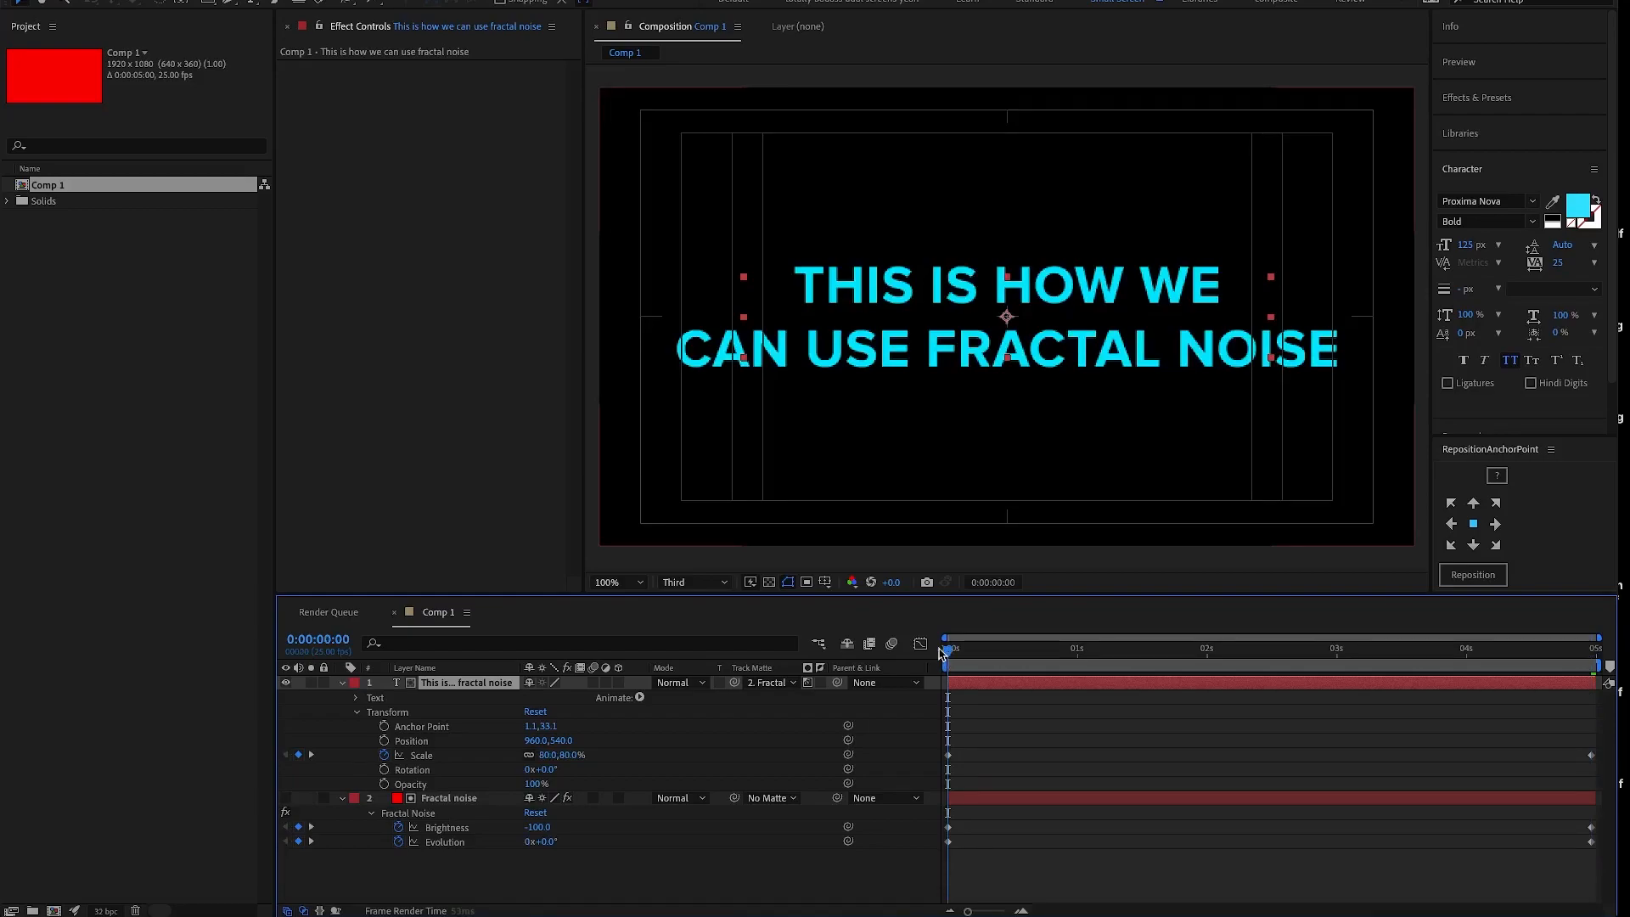
left_click(287, 800)
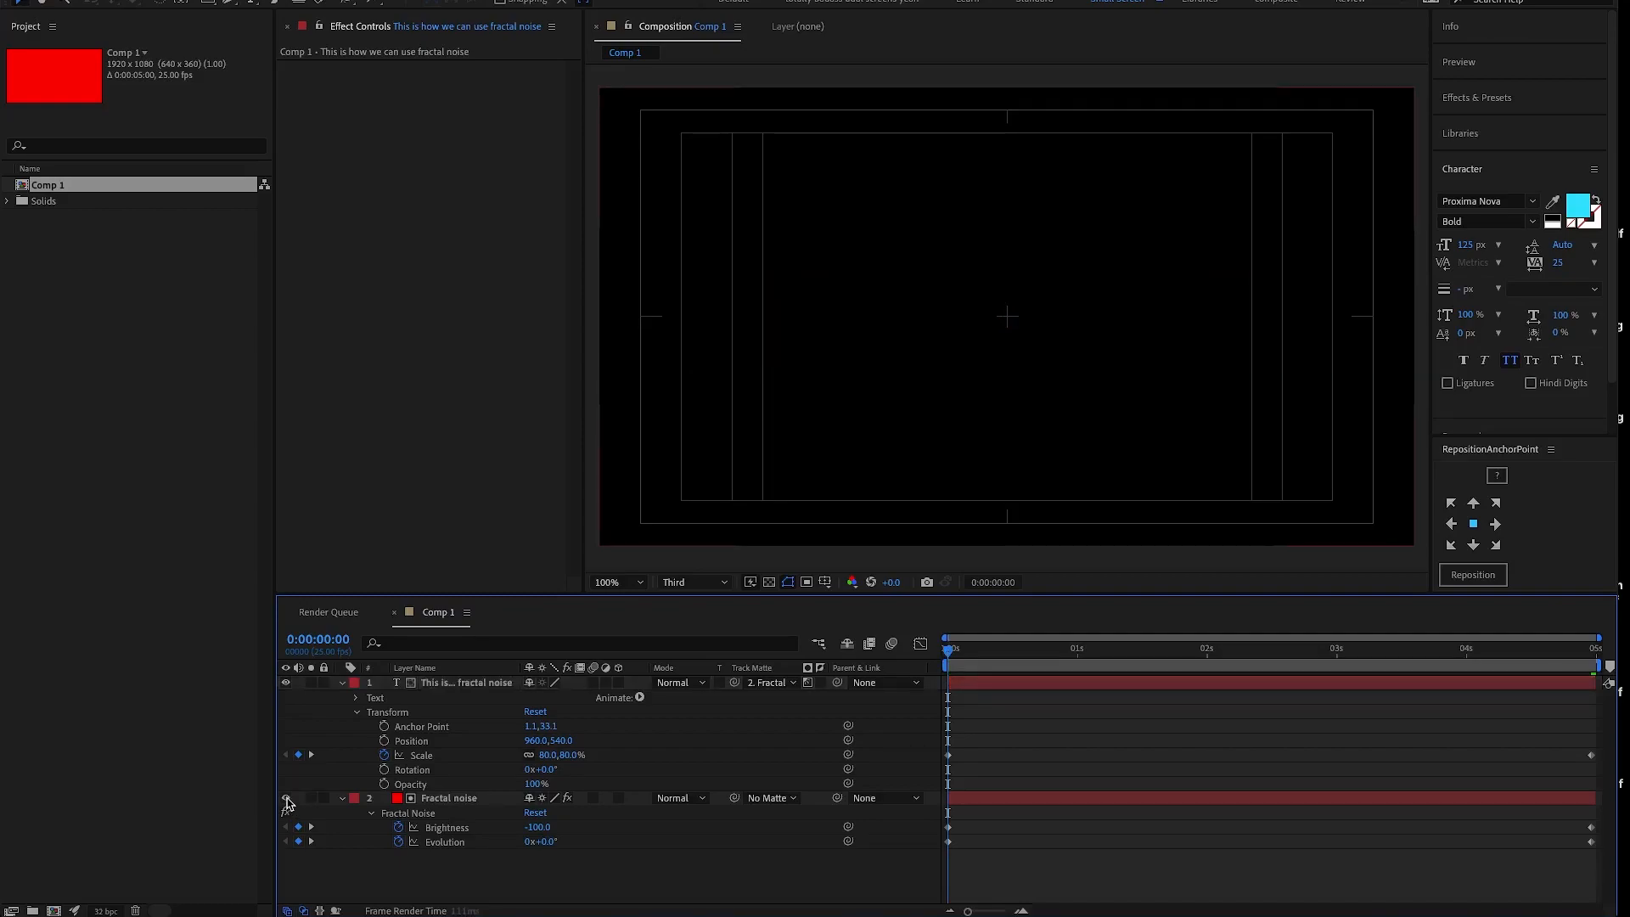
left_click(287, 799)
key("space")
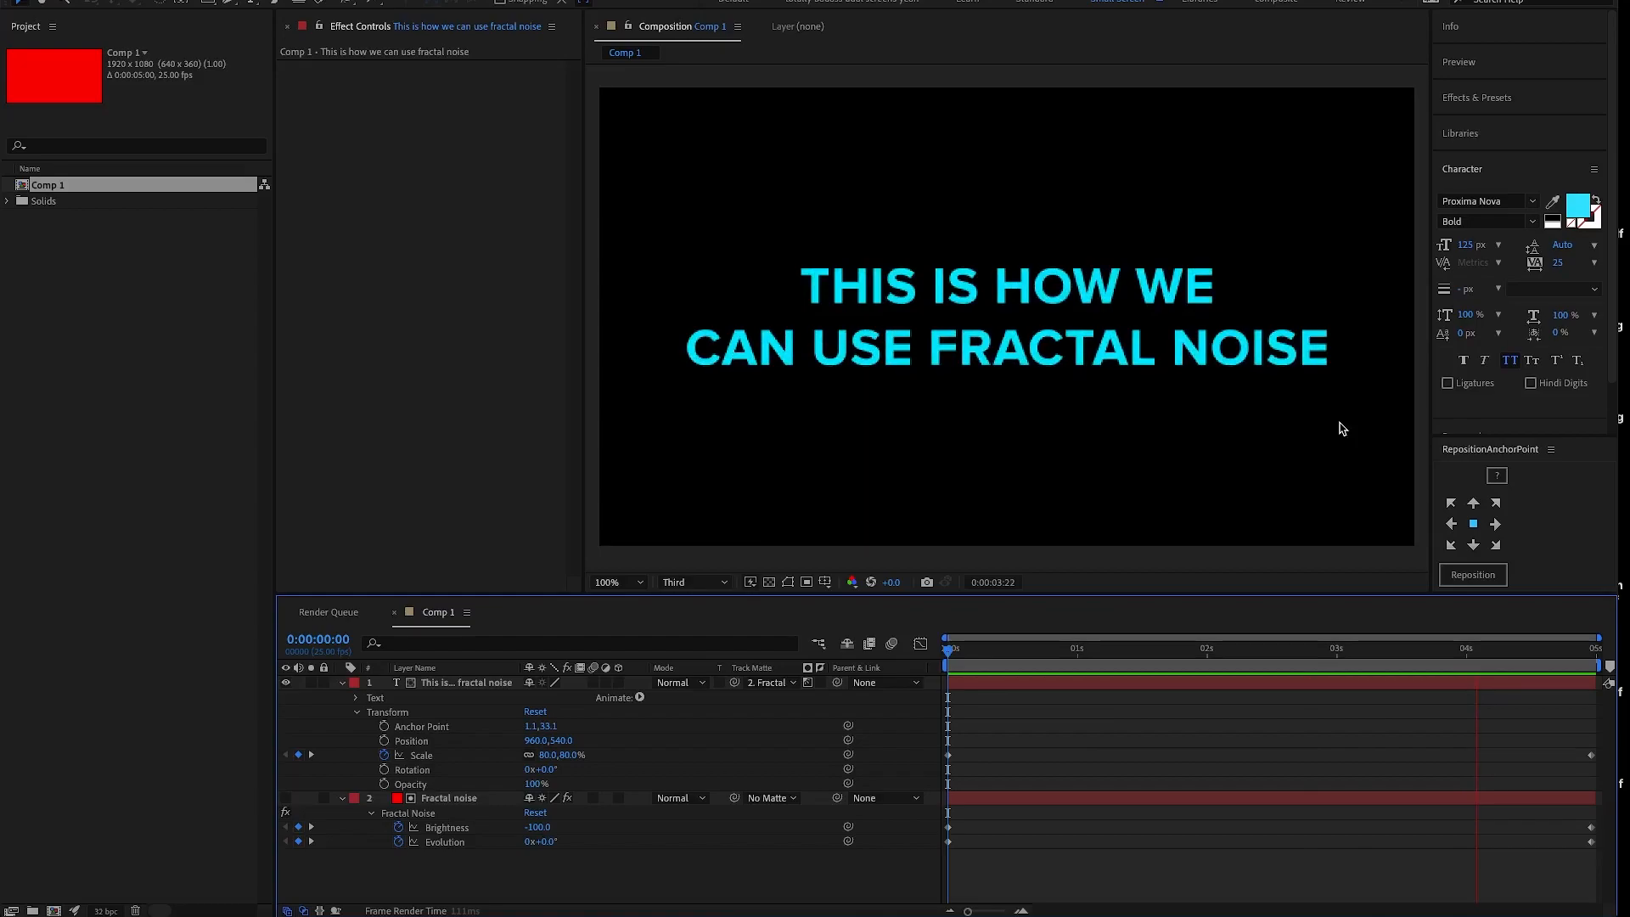
key("space")
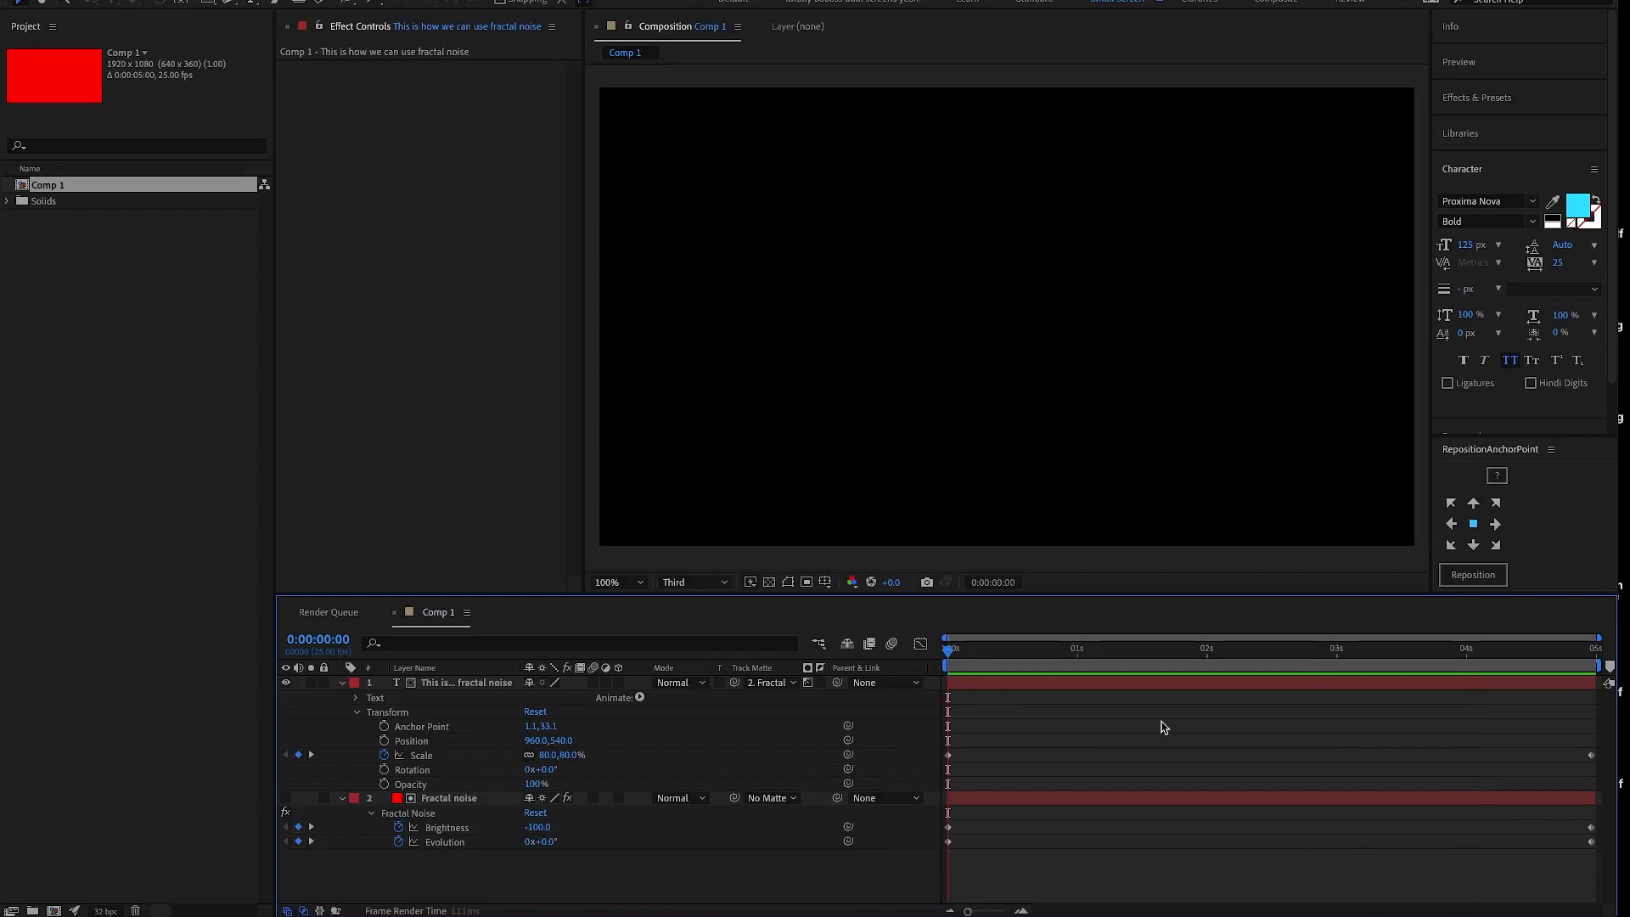
key("space")
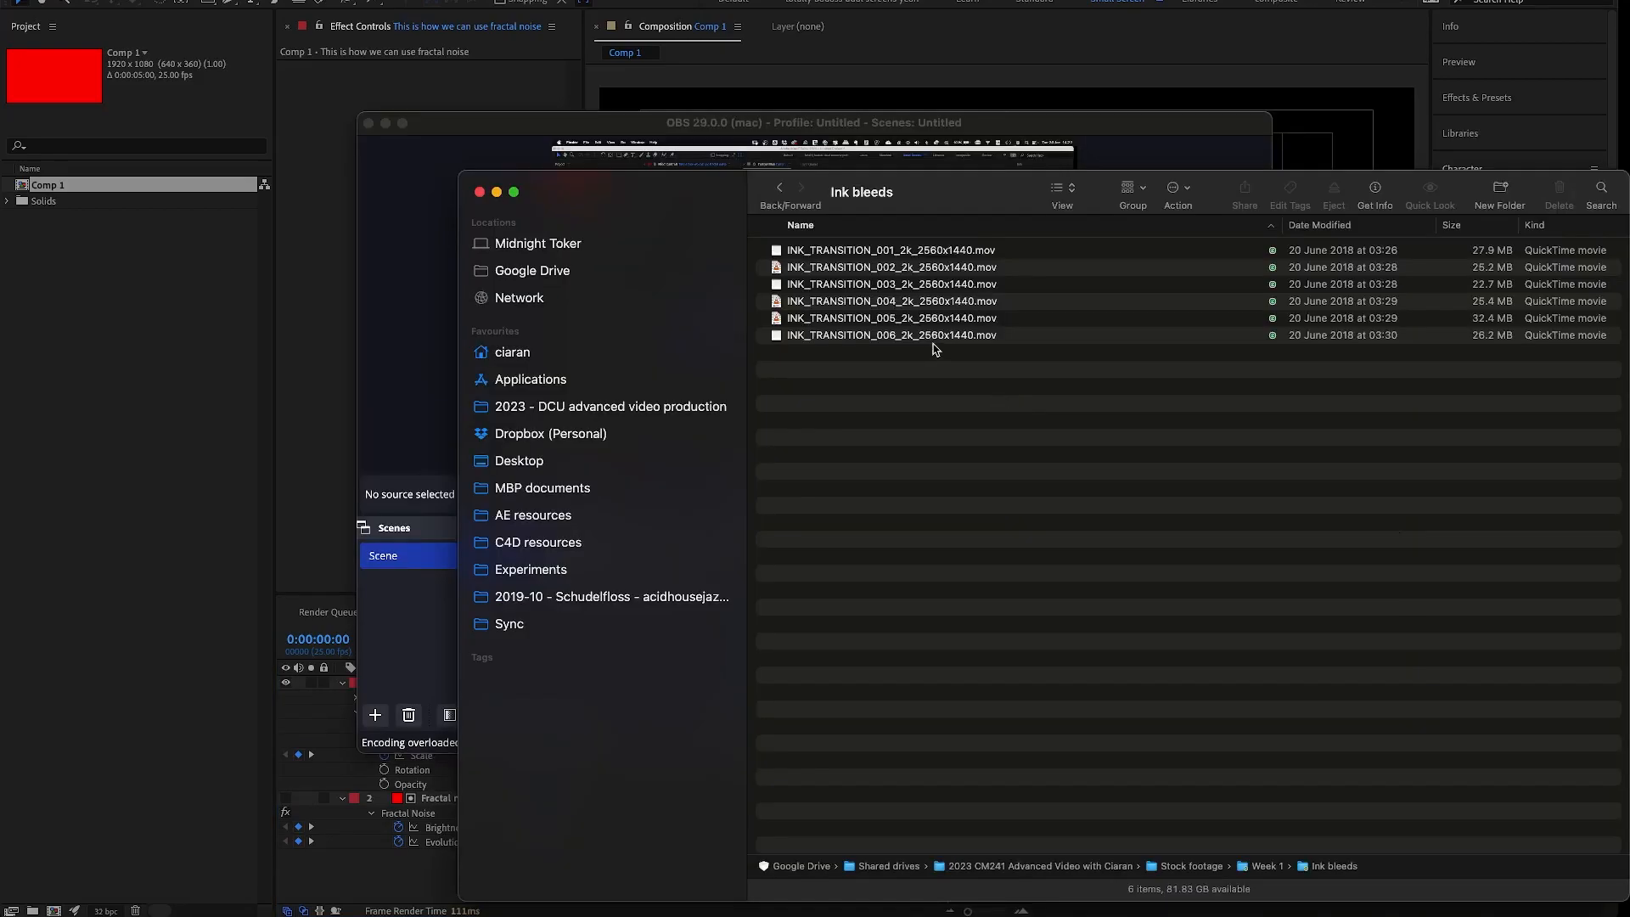
- Preview INK_TRANSITION_004_2k_2560x1440.mov from the Ink bleeds folder in Finder and return to After Effects
left_click(931, 304)
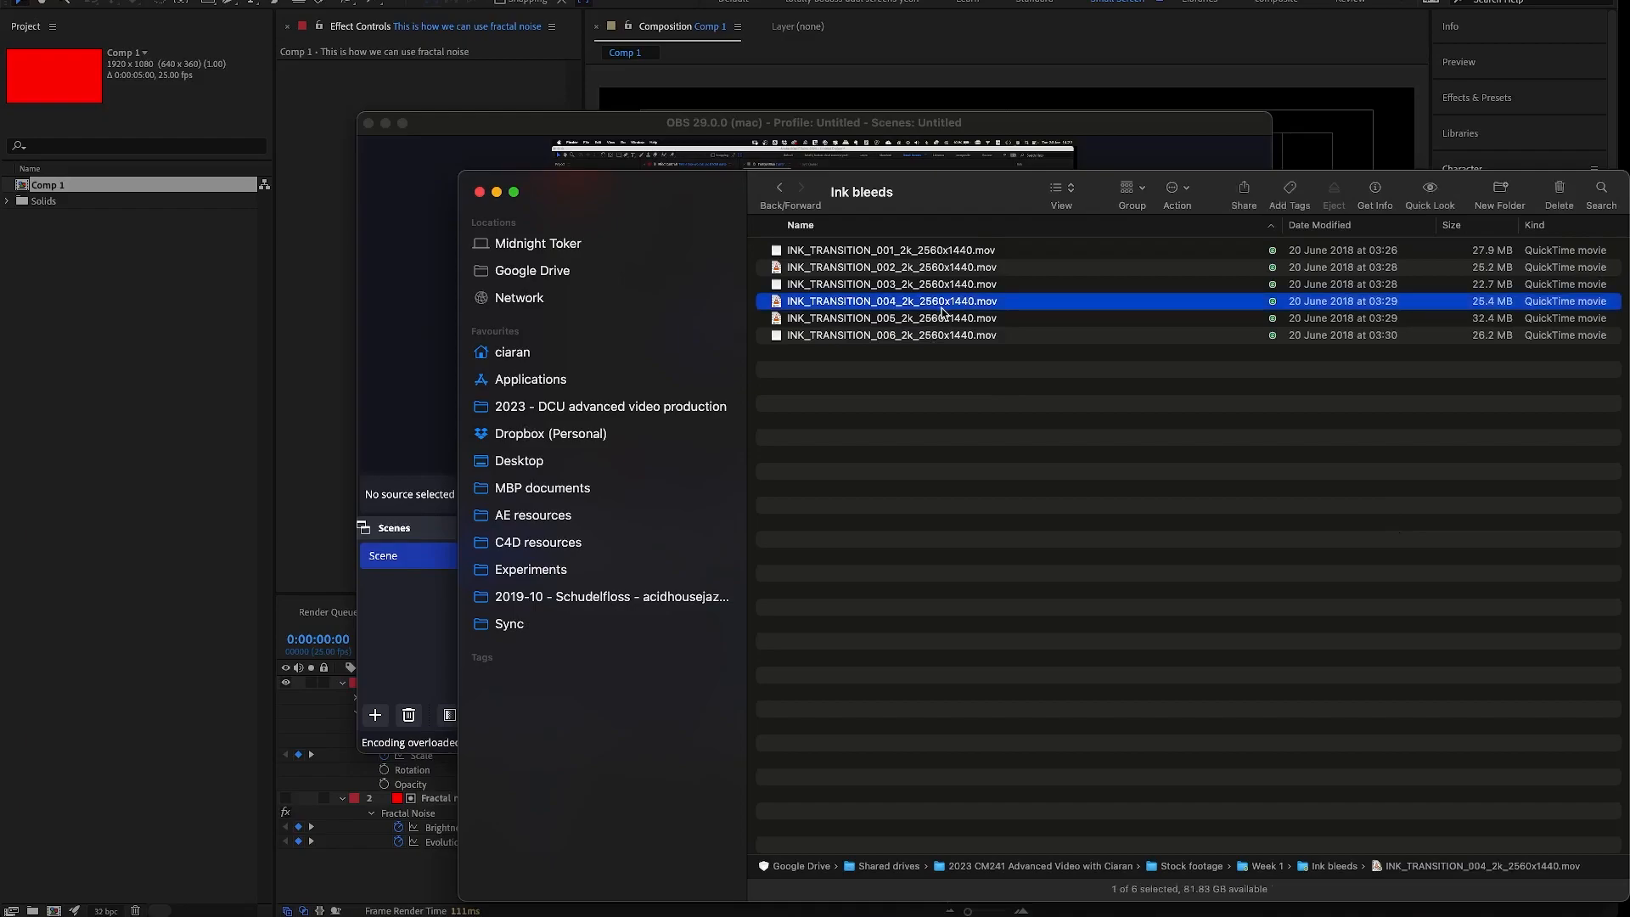
key("space")
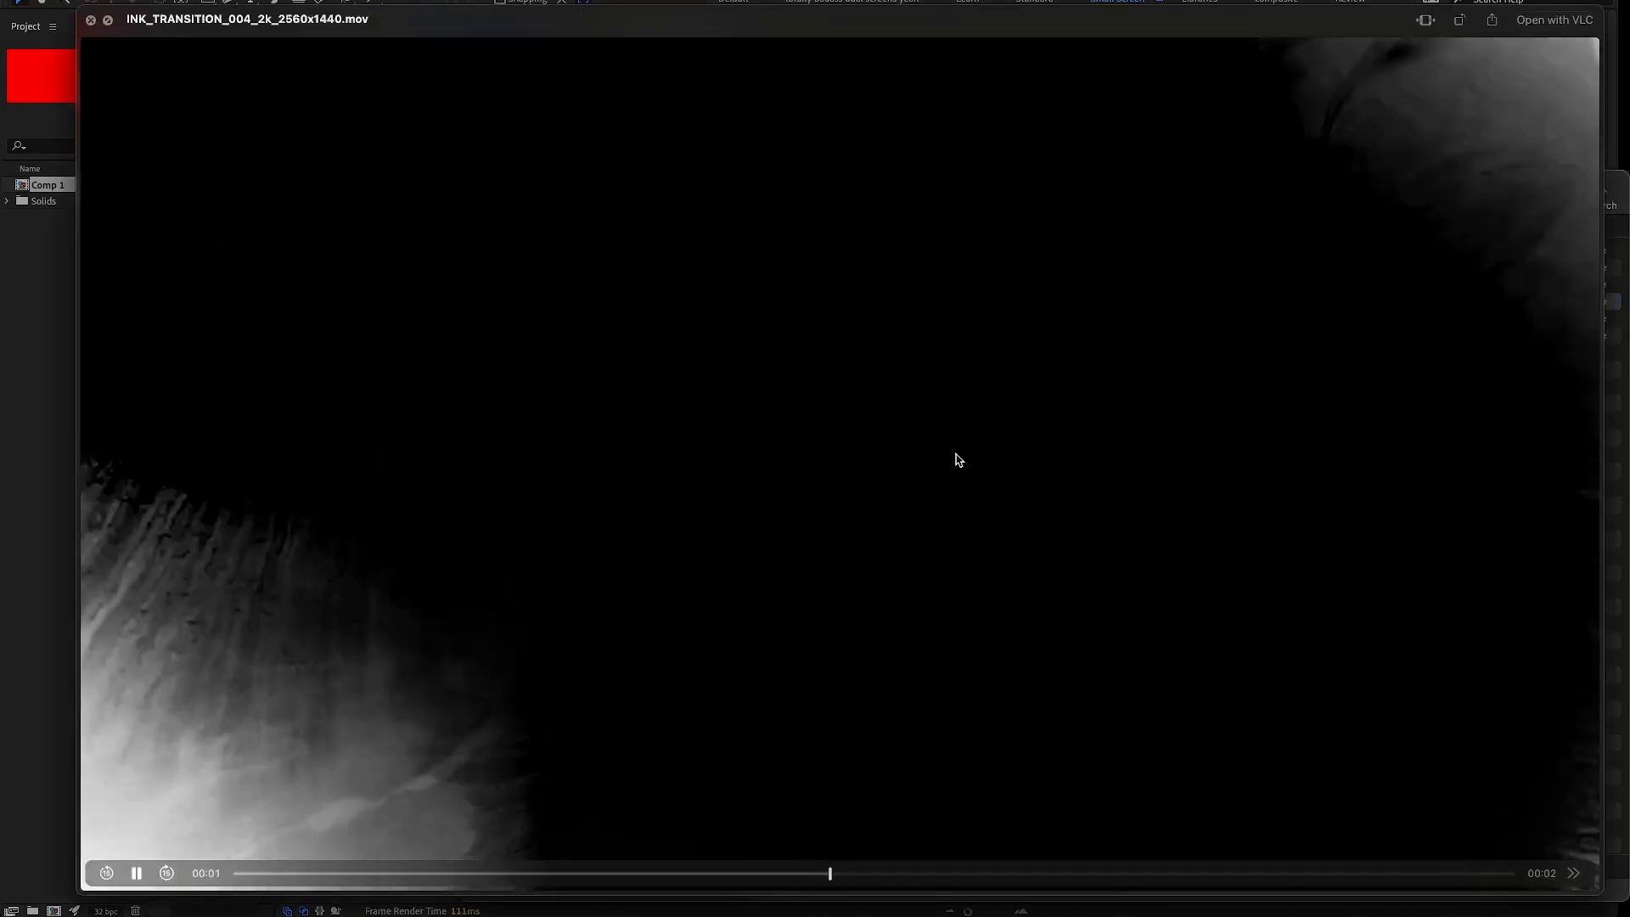
key("space")
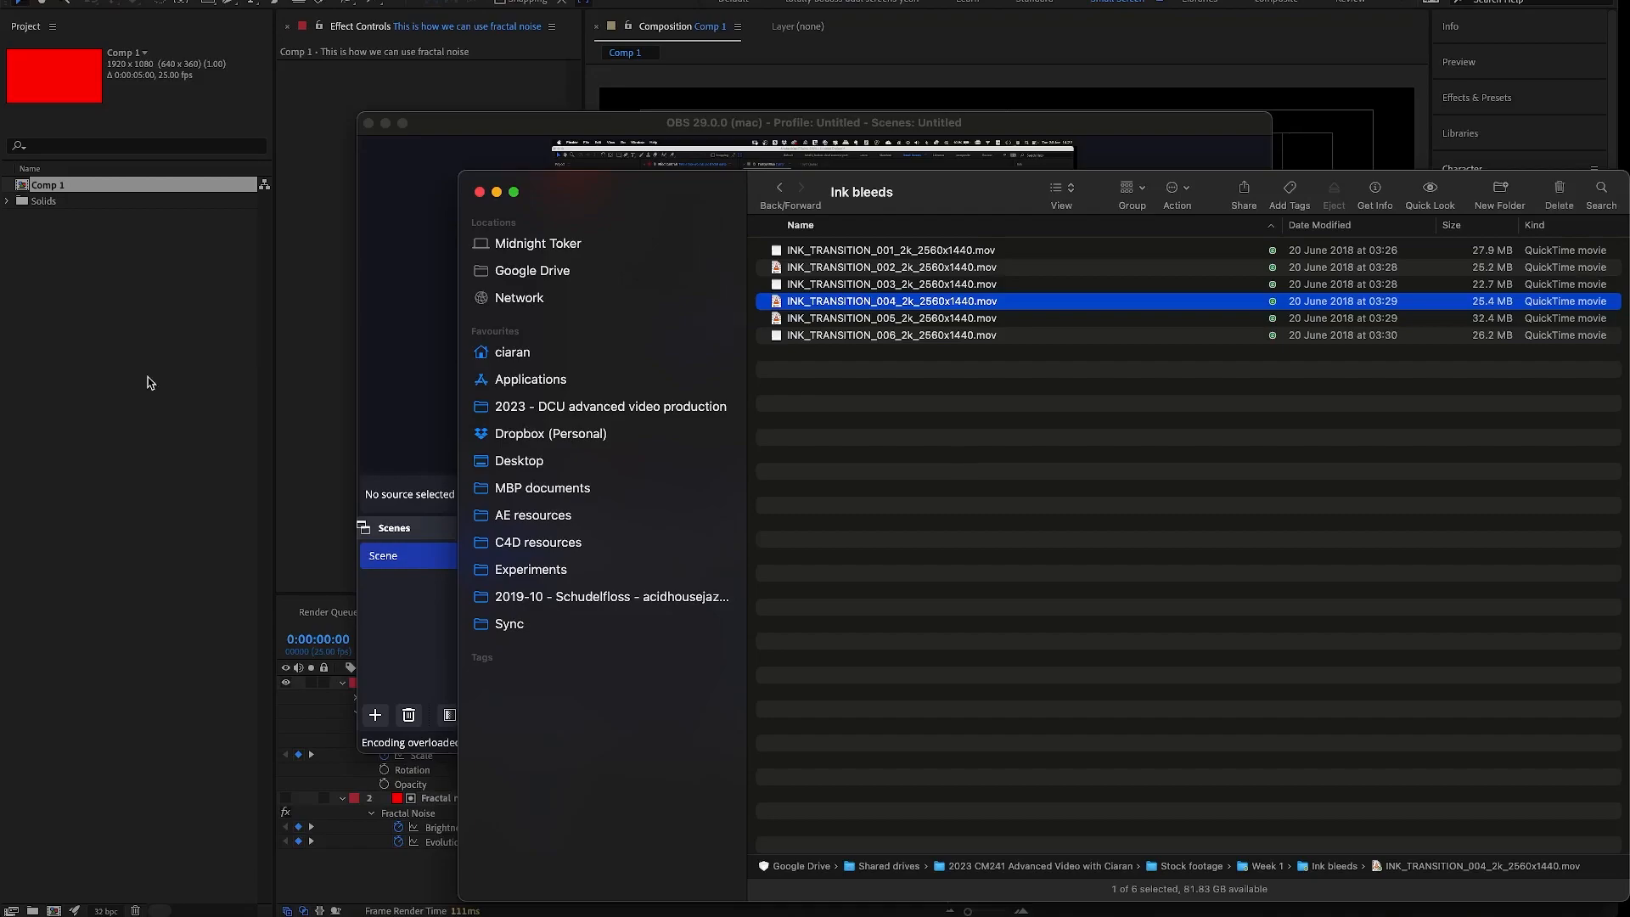
left_click(134, 389)
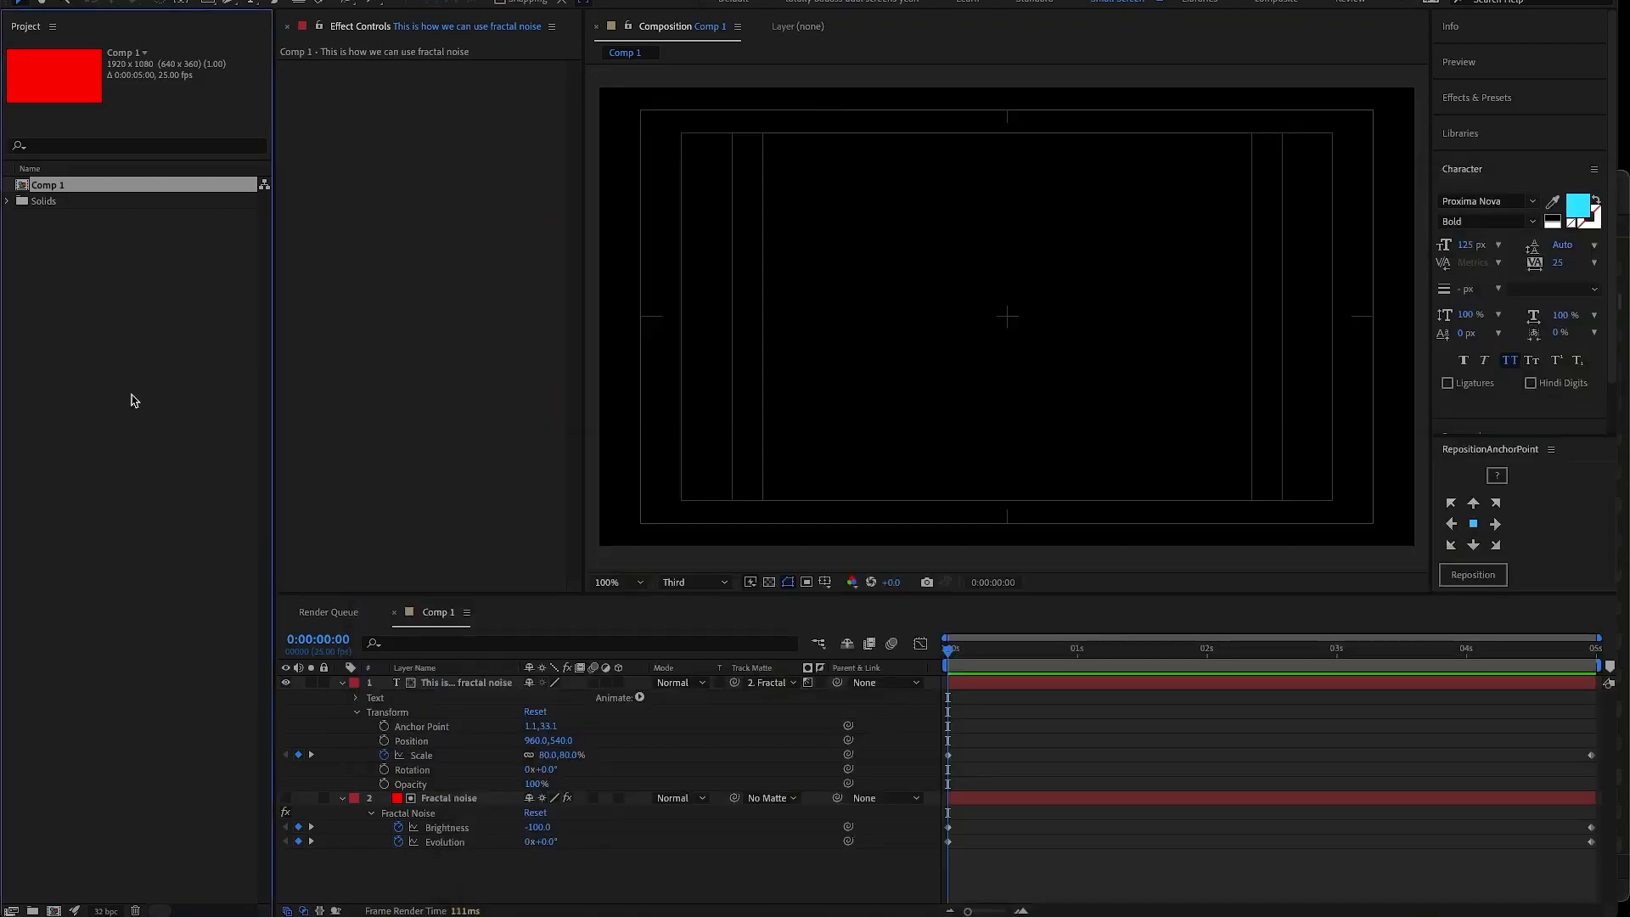
- Import INK_TRANSITION_004_2k_2560x1440.mov from the Ink bleeds folder as footage
left_click(144, 413)
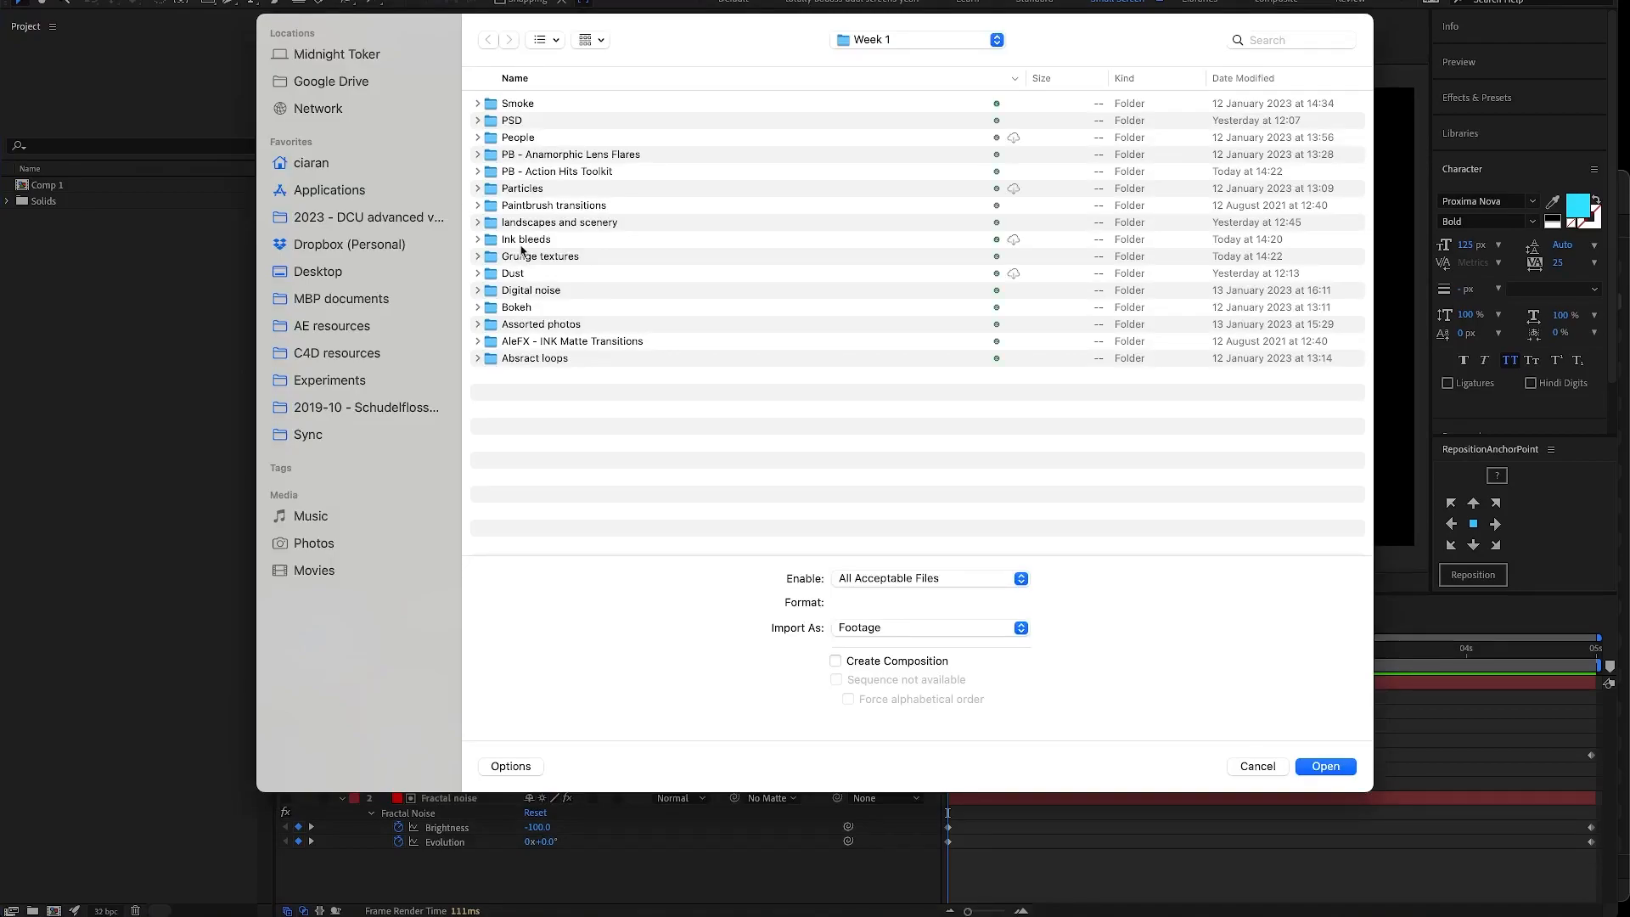
left_click(477, 240)
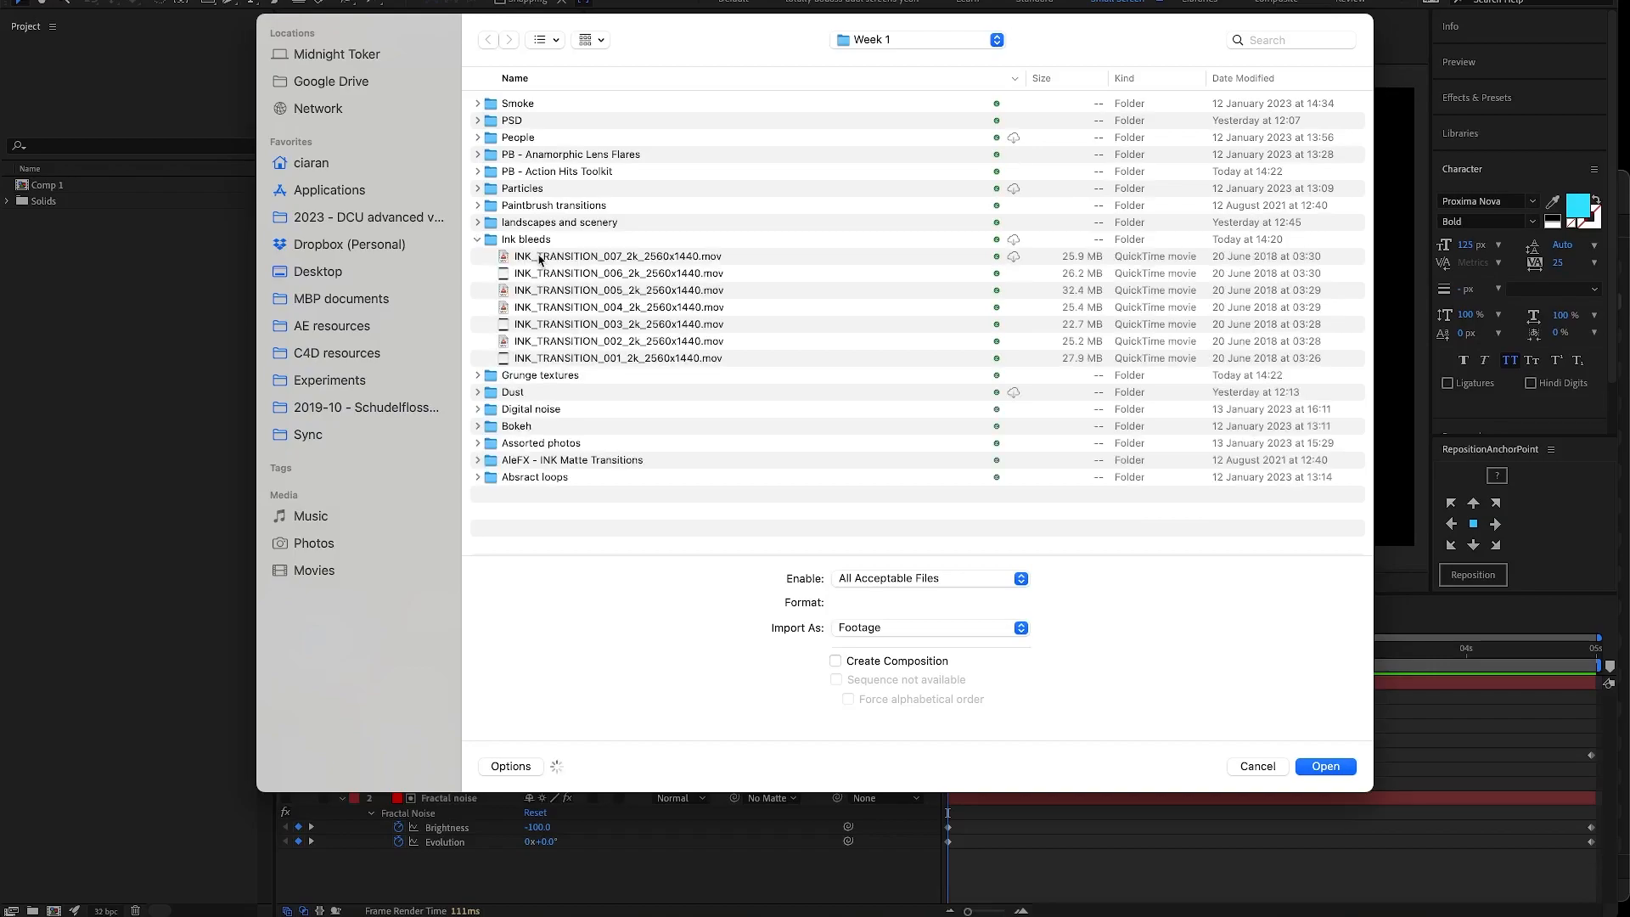
left_click(616, 312)
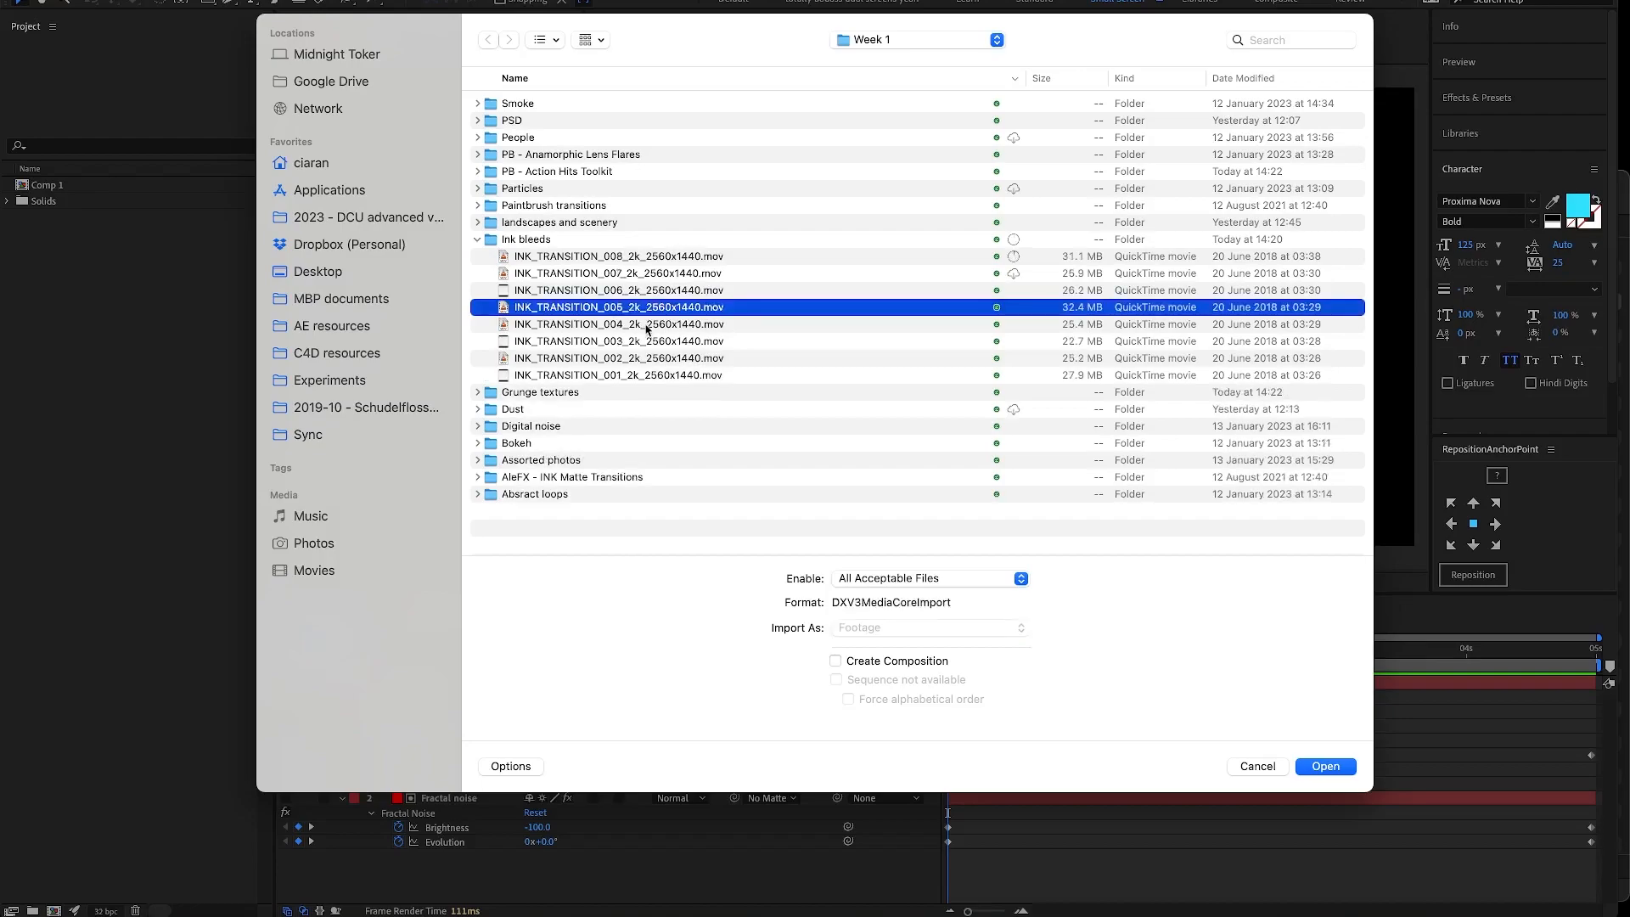
key("Return")
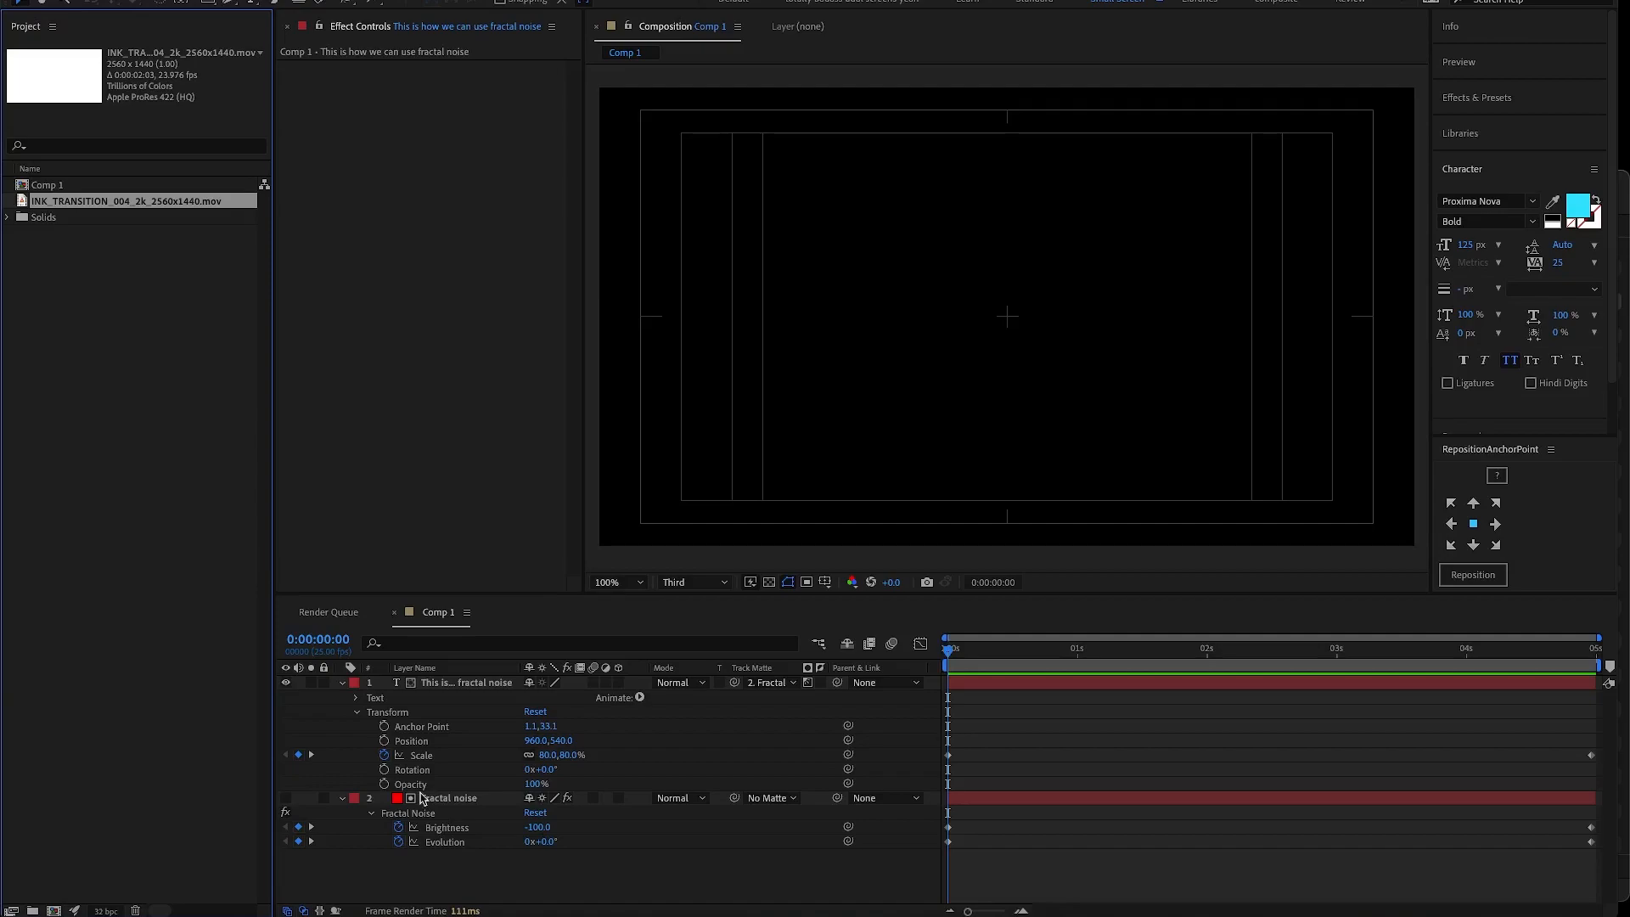
- Place the ink transition clip between the text and Fractal noise layers and scrub through it to 0:00:01:24
left_click_drag(421, 798, 422, 791)
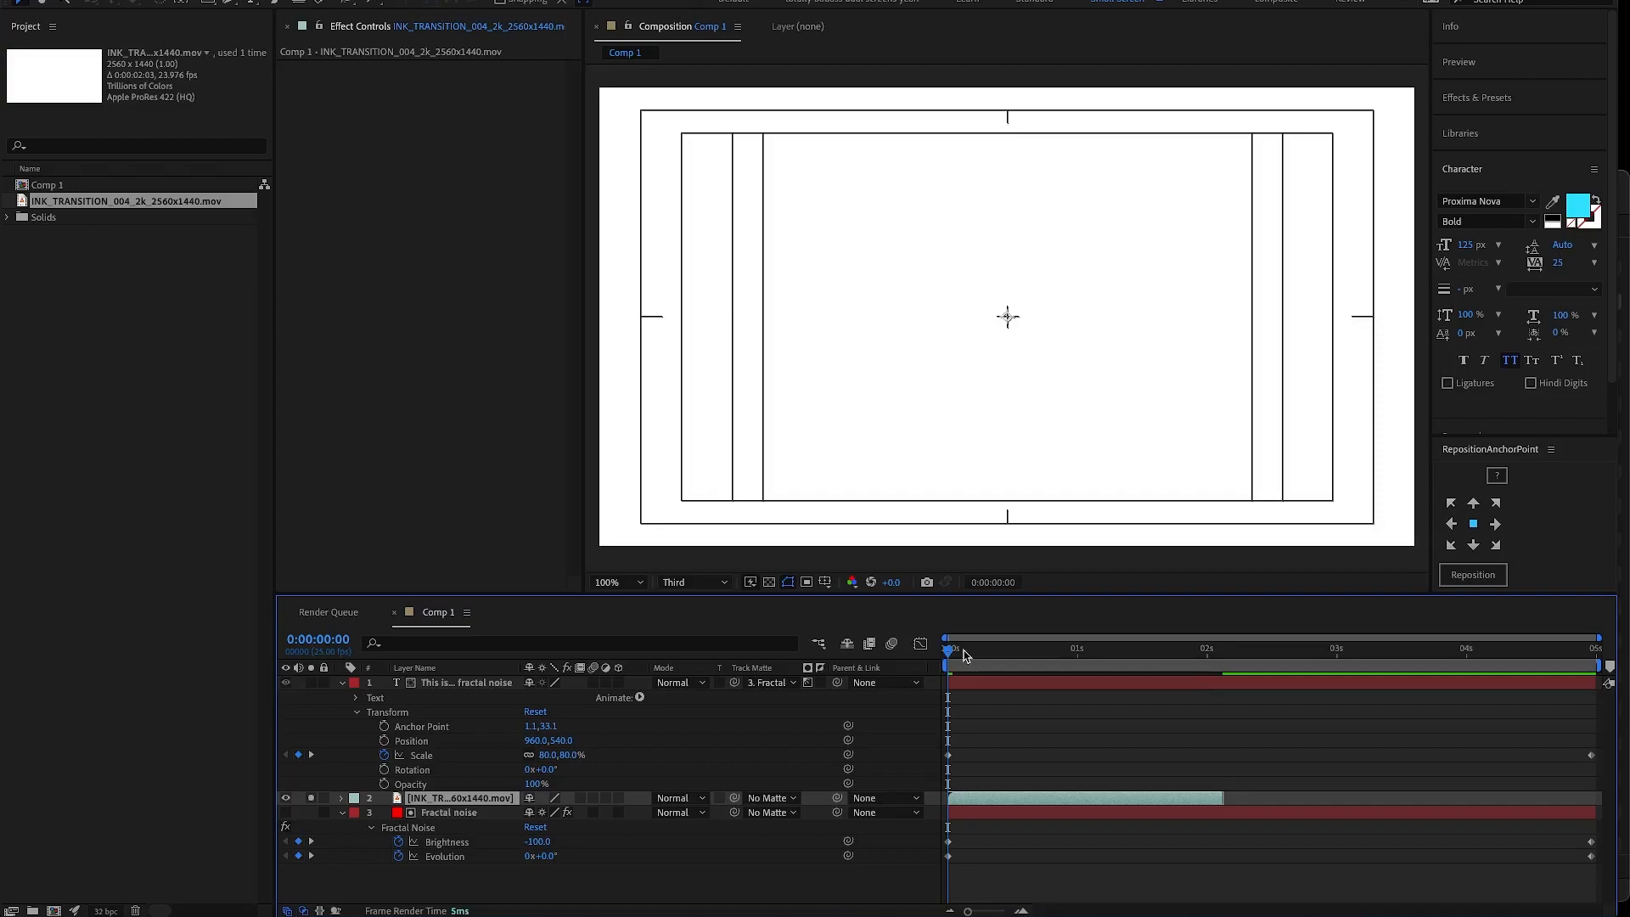
left_click_drag(964, 654, 1086, 654)
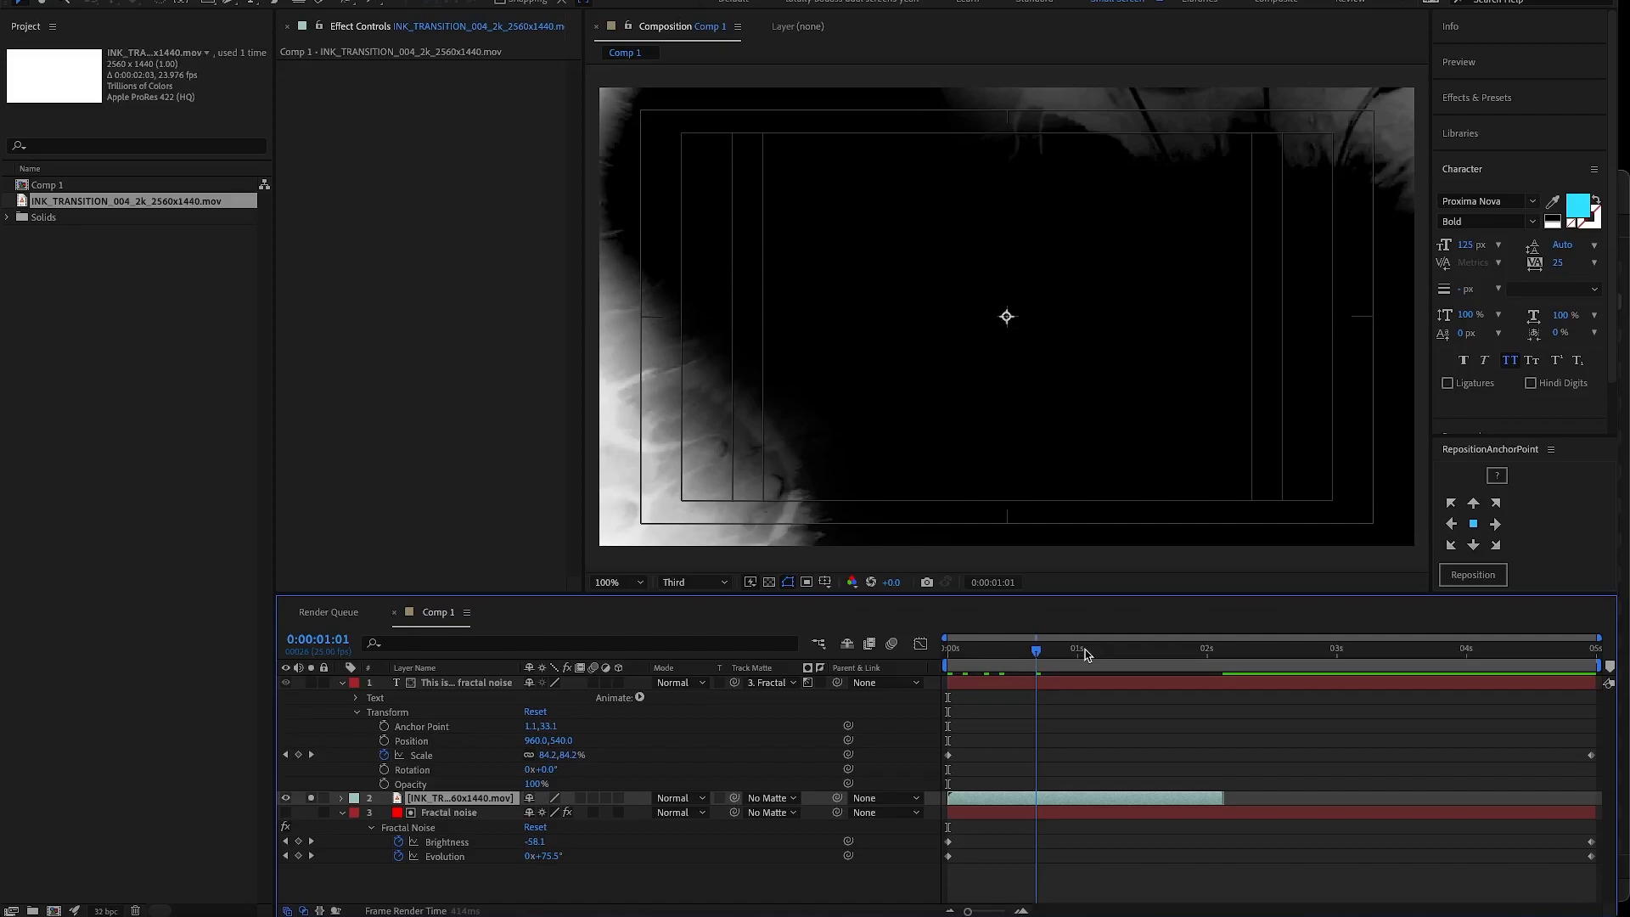
left_click_drag(1088, 654, 1201, 654)
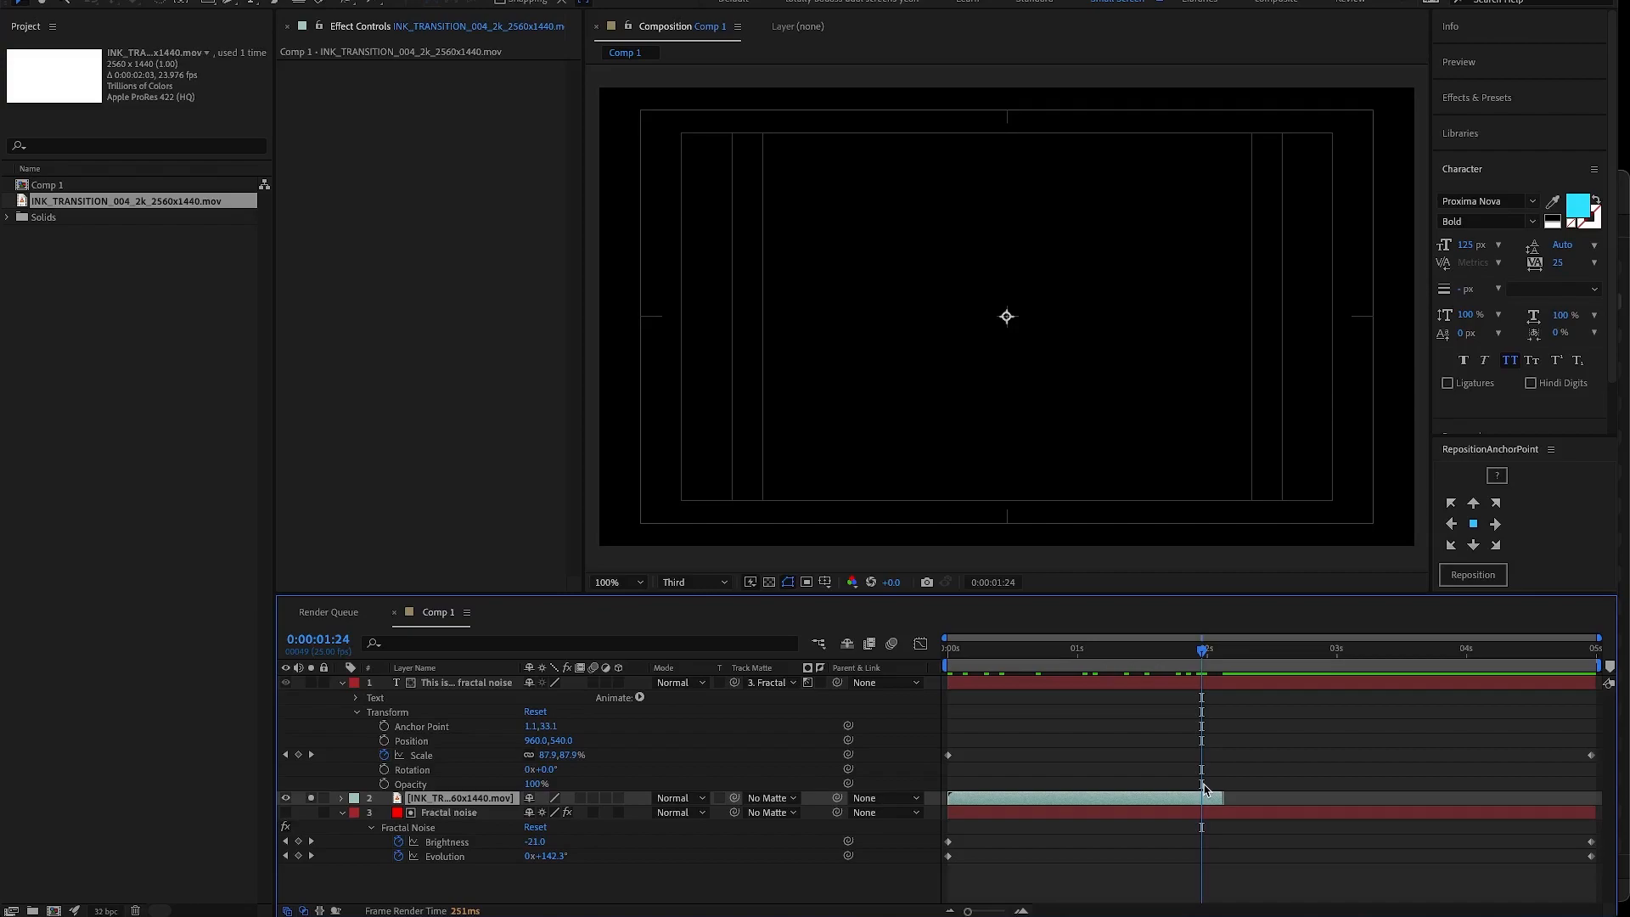
- Try enabling Time Remapping on the ink clip and extending it to the composition's end, and undo these changes
key("ctrl+alt+t")
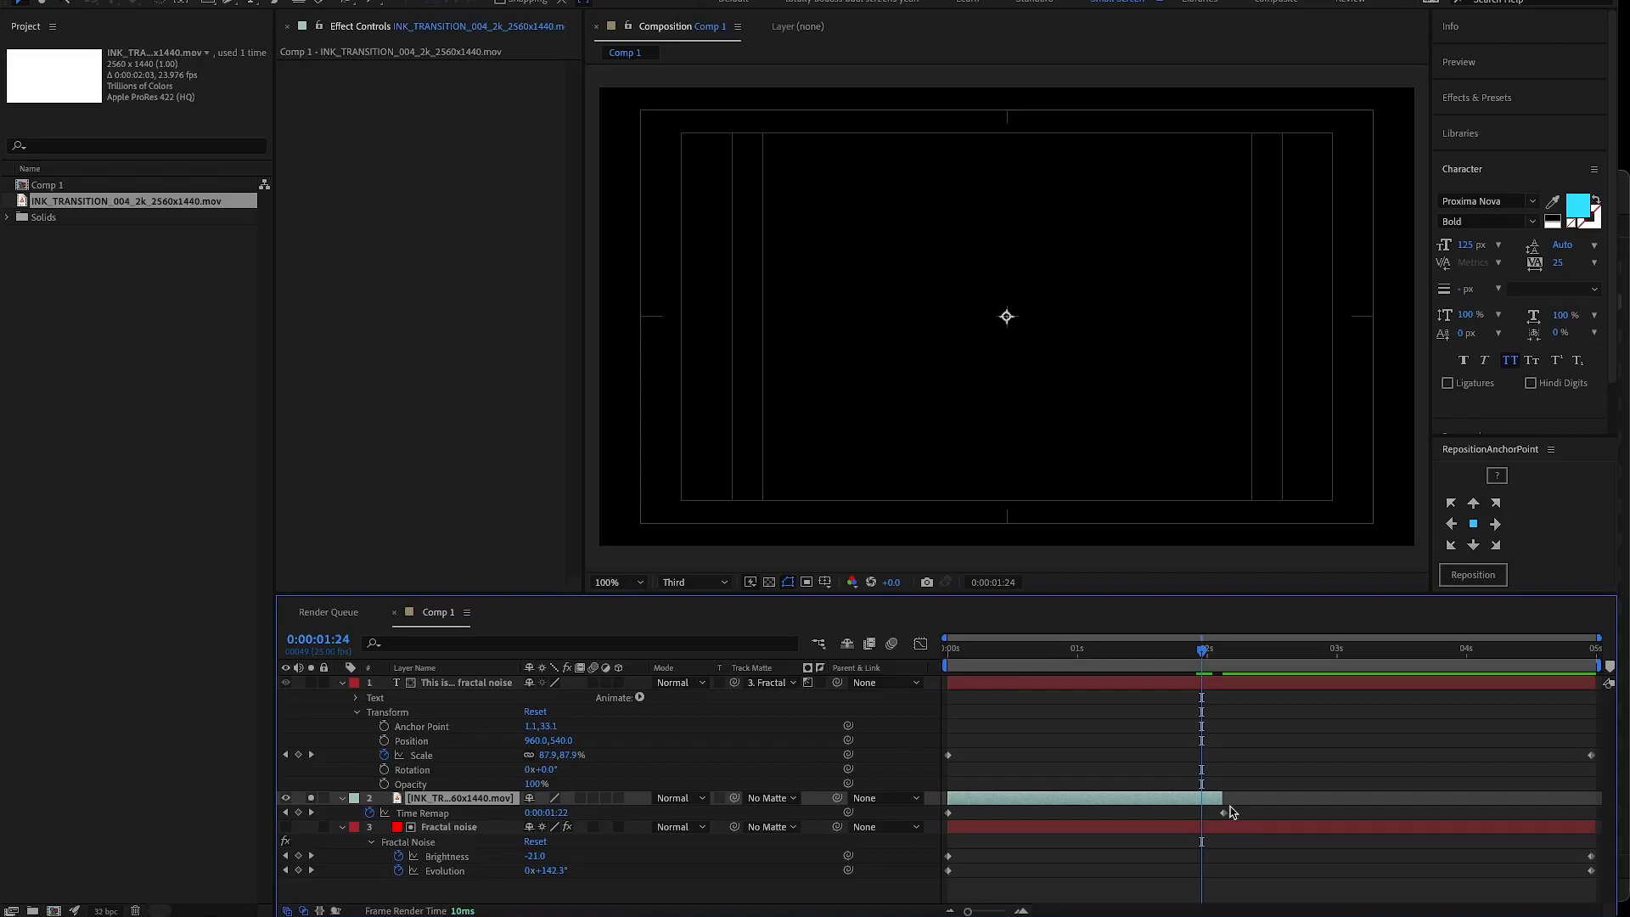
left_click_drag(1222, 798, 1599, 793)
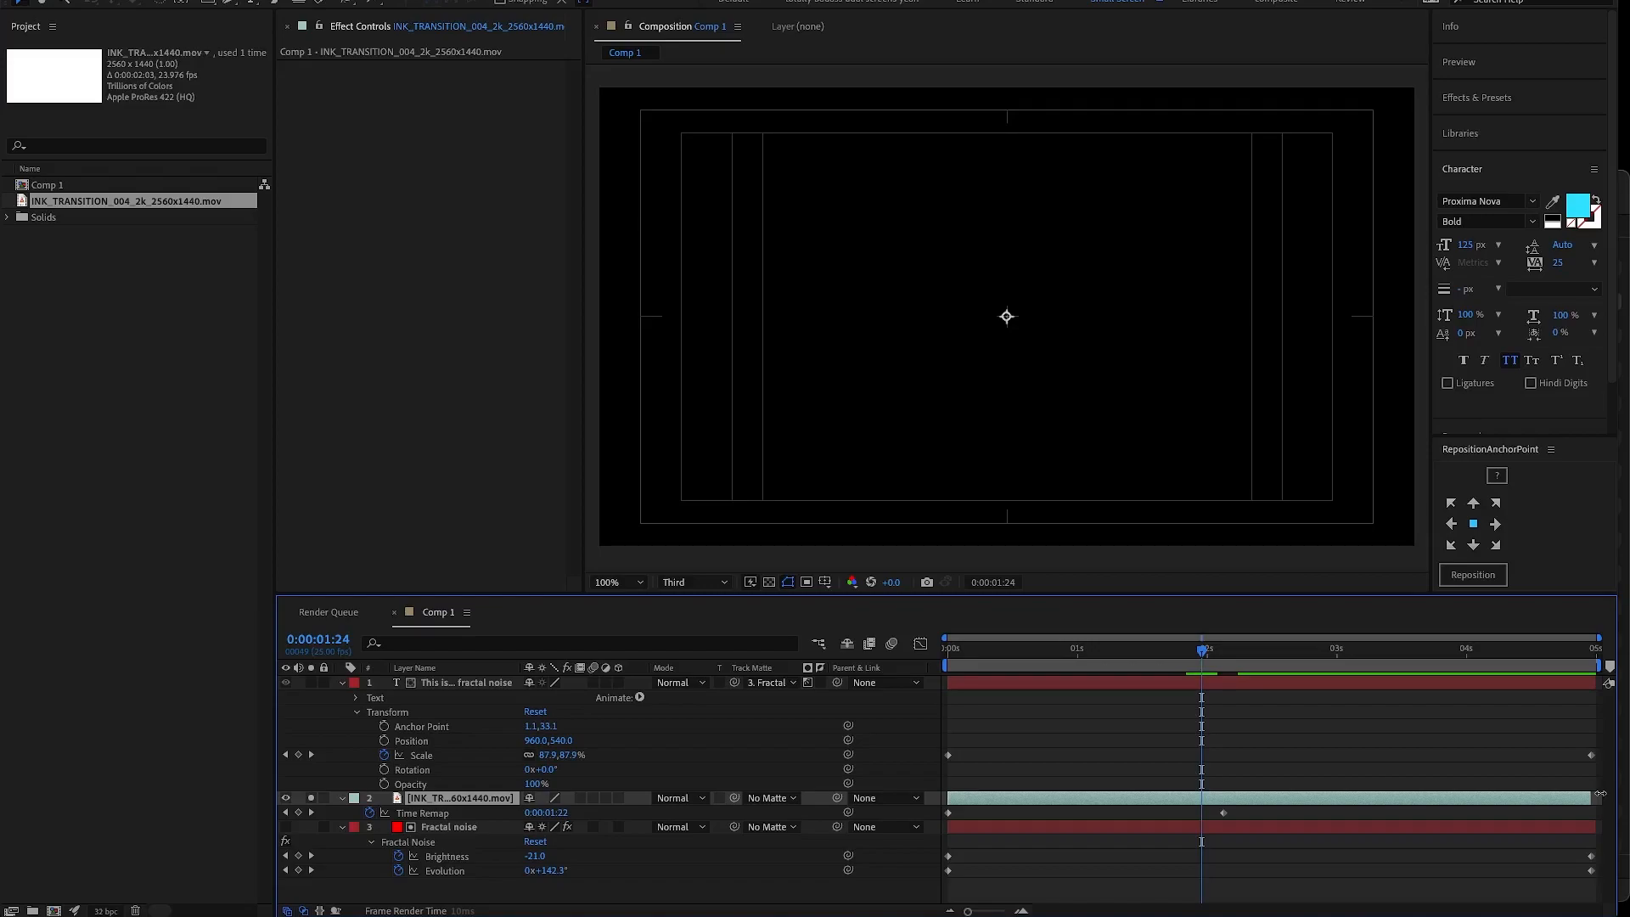
left_click_drag(1600, 794, 1253, 794)
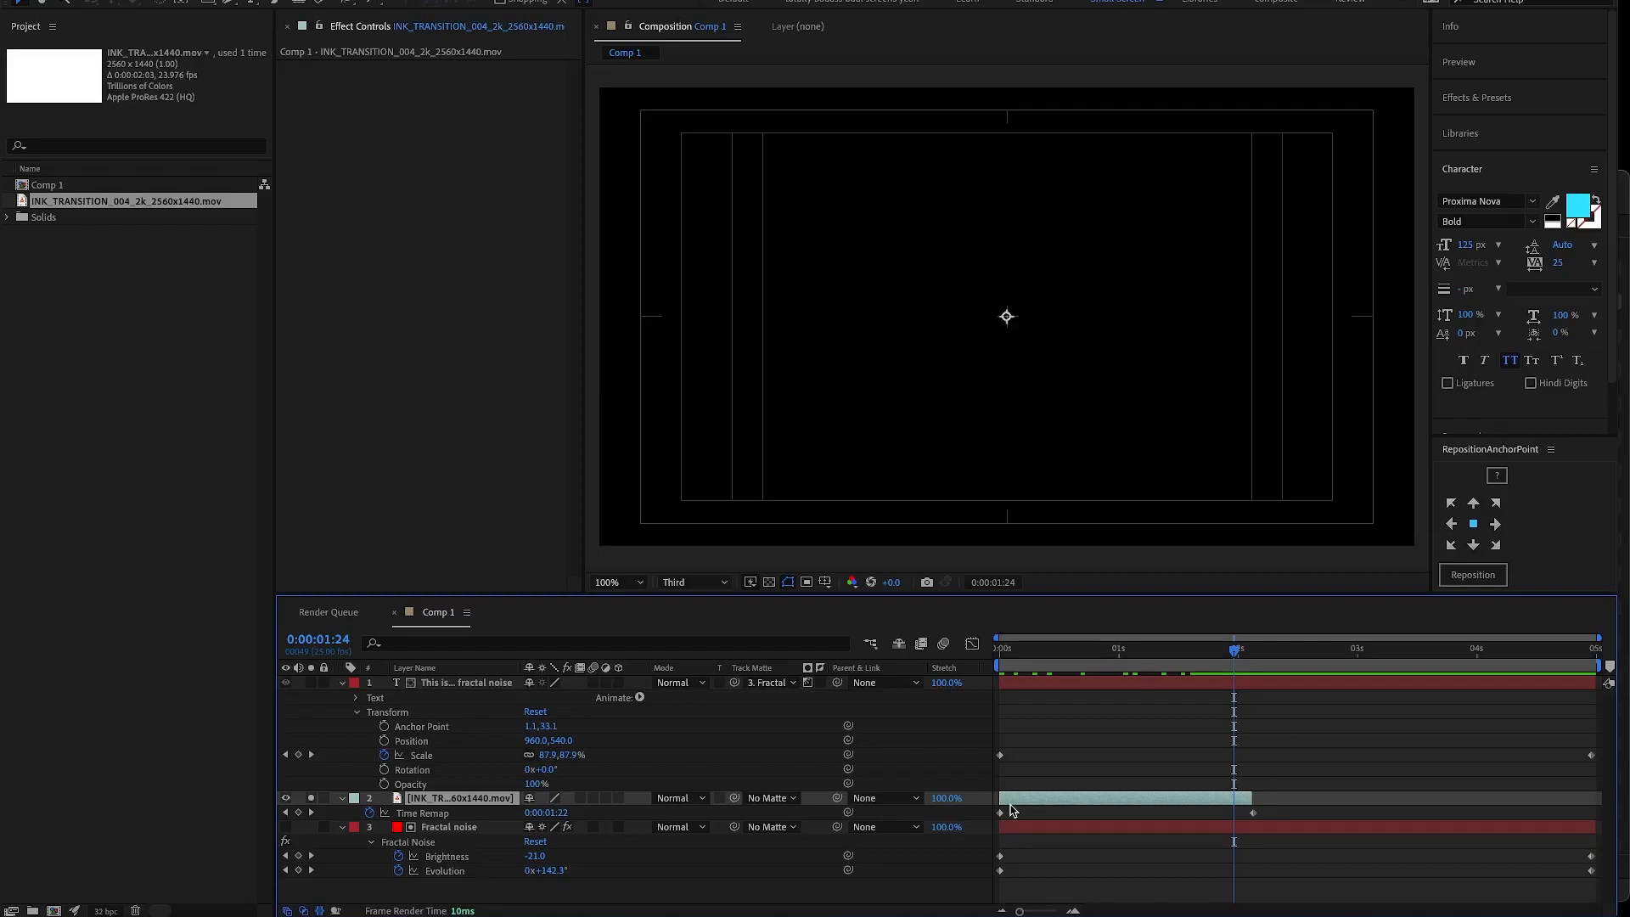
key("ctrl+z")
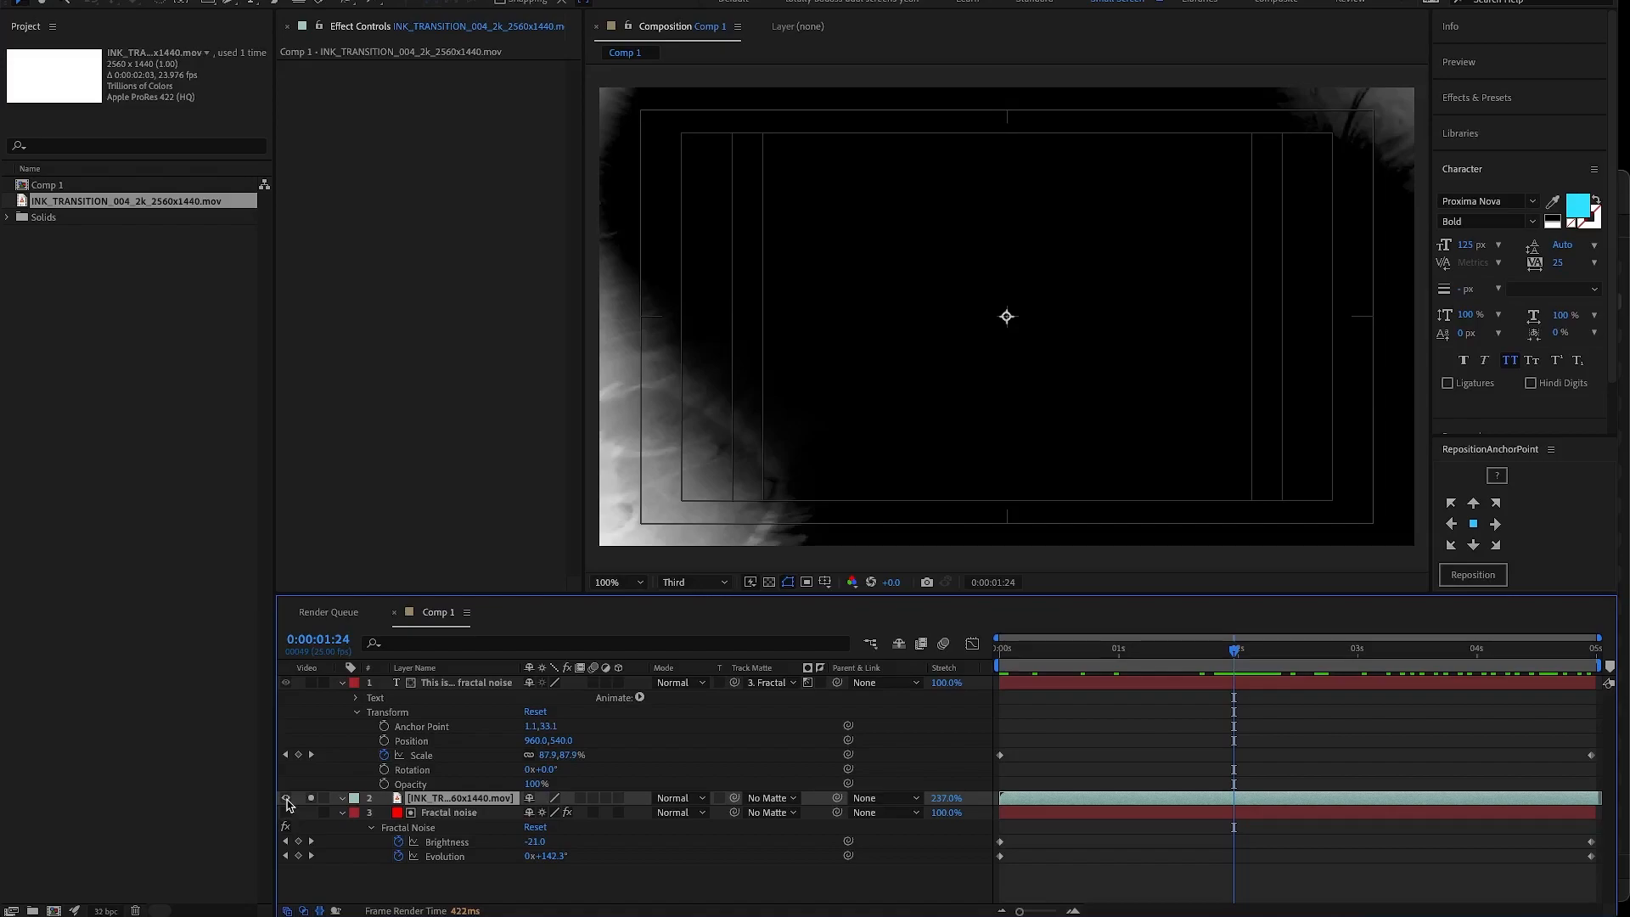
- Set the text layer's track matte to INK_TRANSITION_004_2k_2560x1440.mov and preview the reveal from the composition's start
left_click(770, 683)
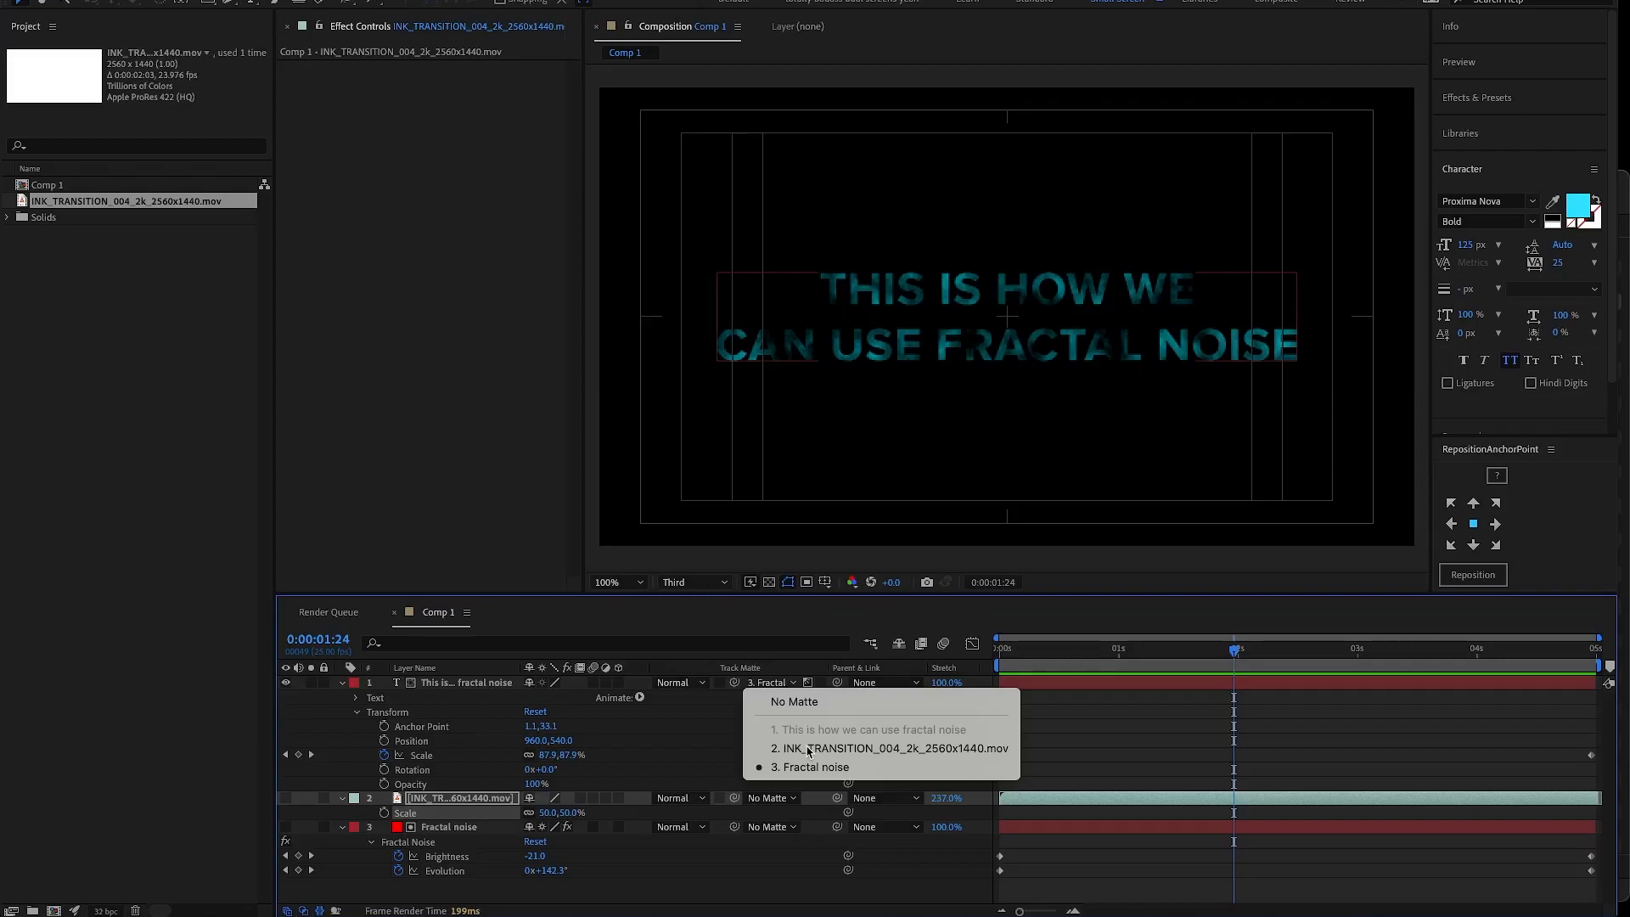
left_click(808, 749)
key("Home")
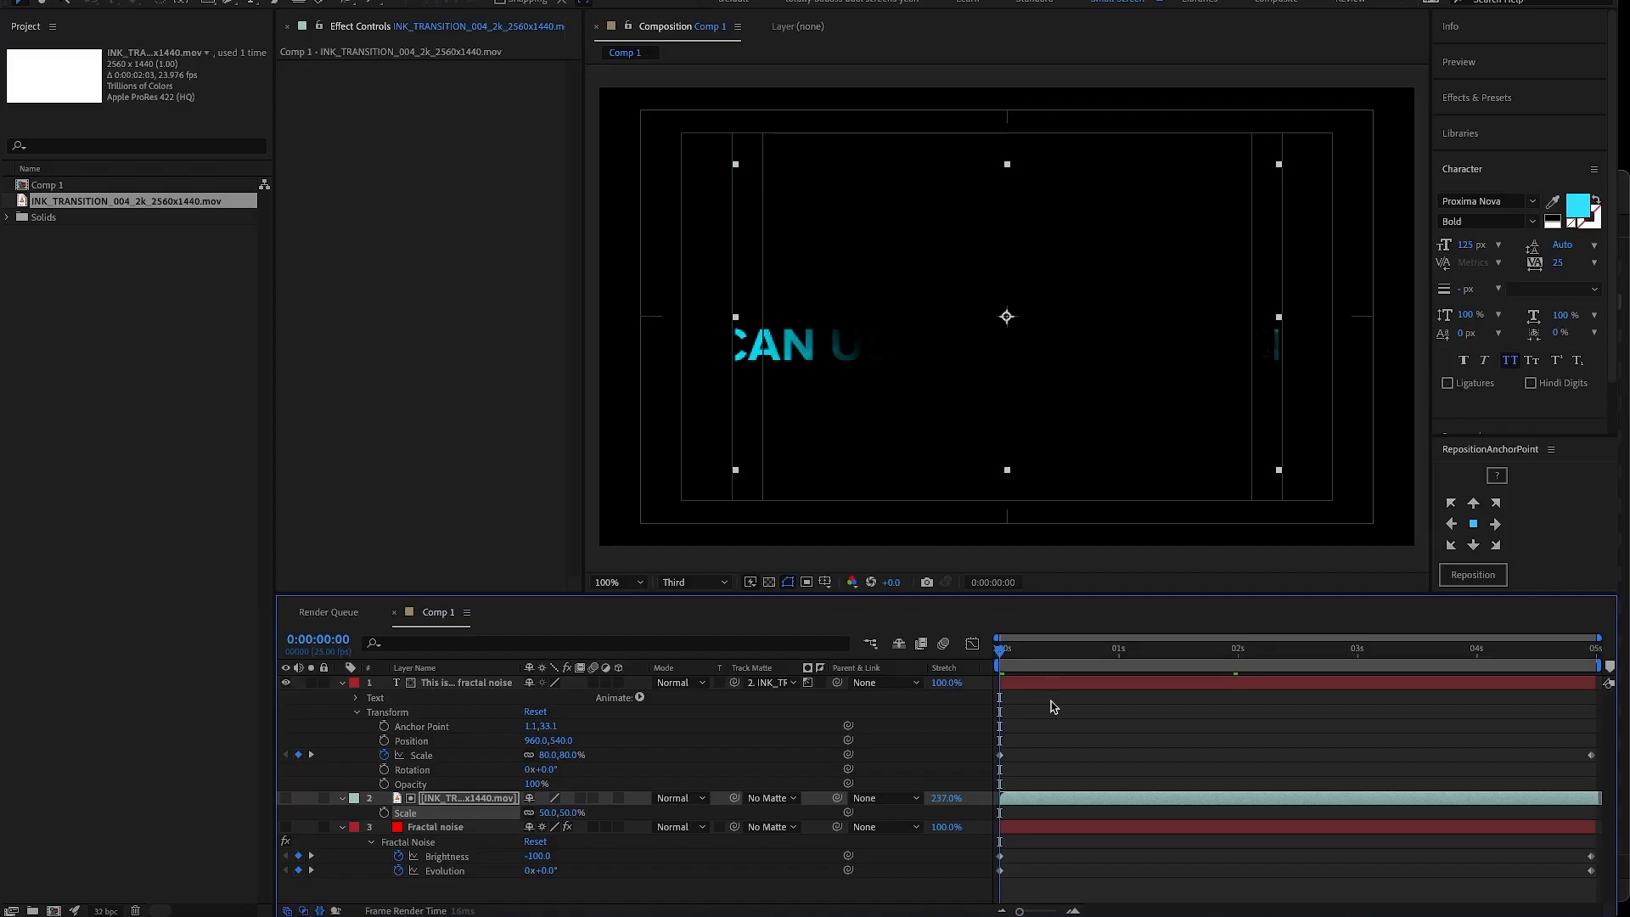
key("space")
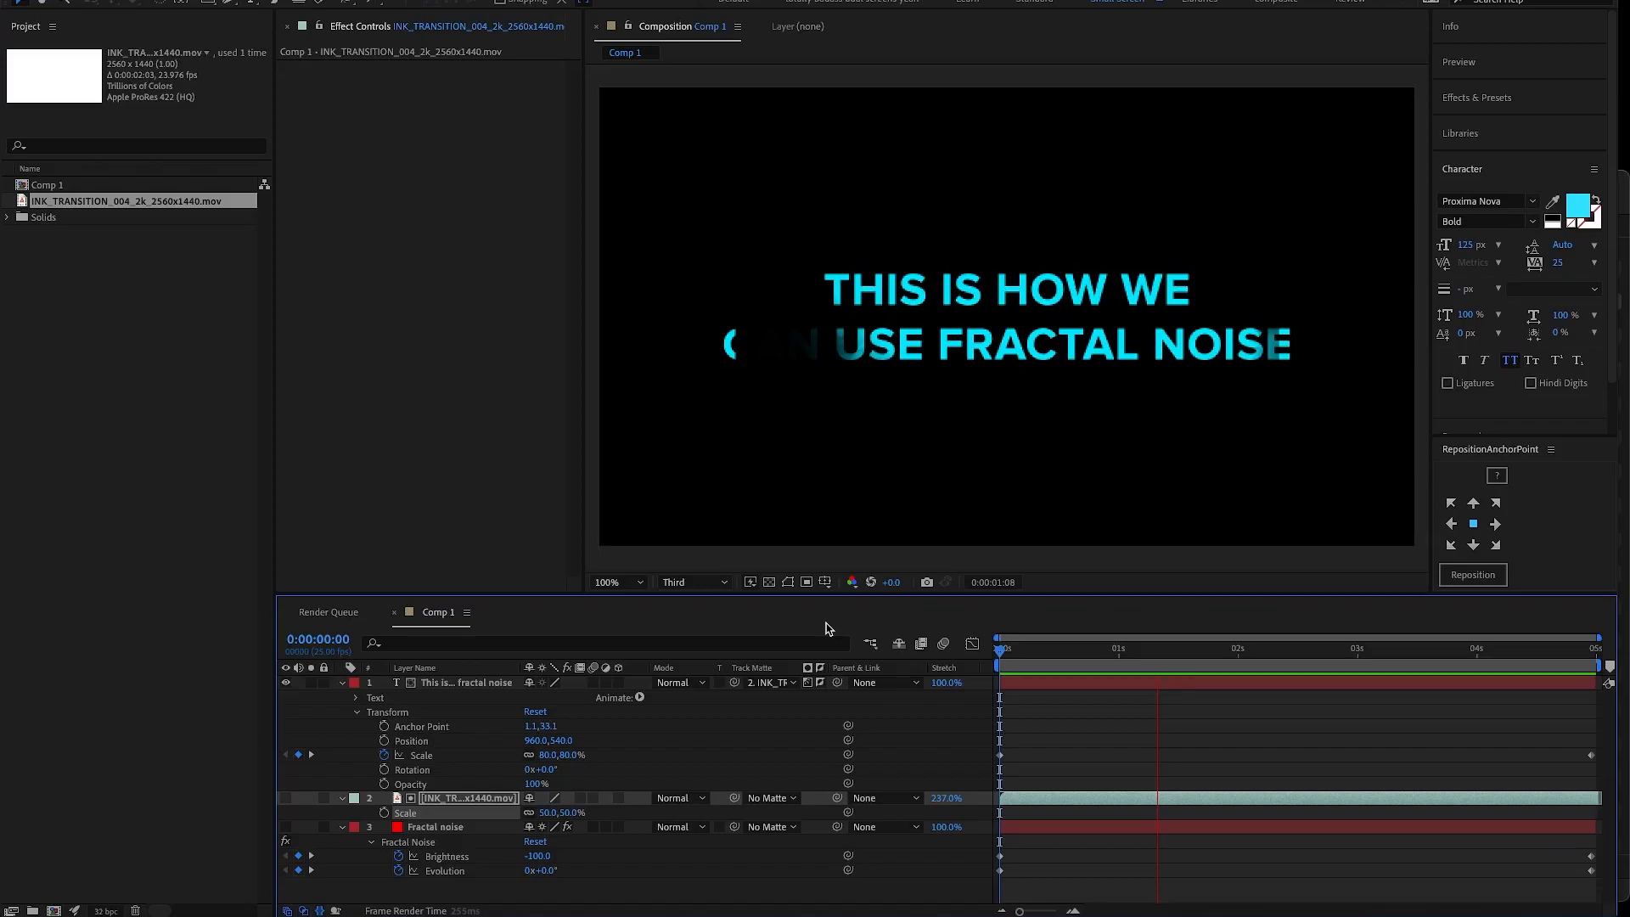
key("space")
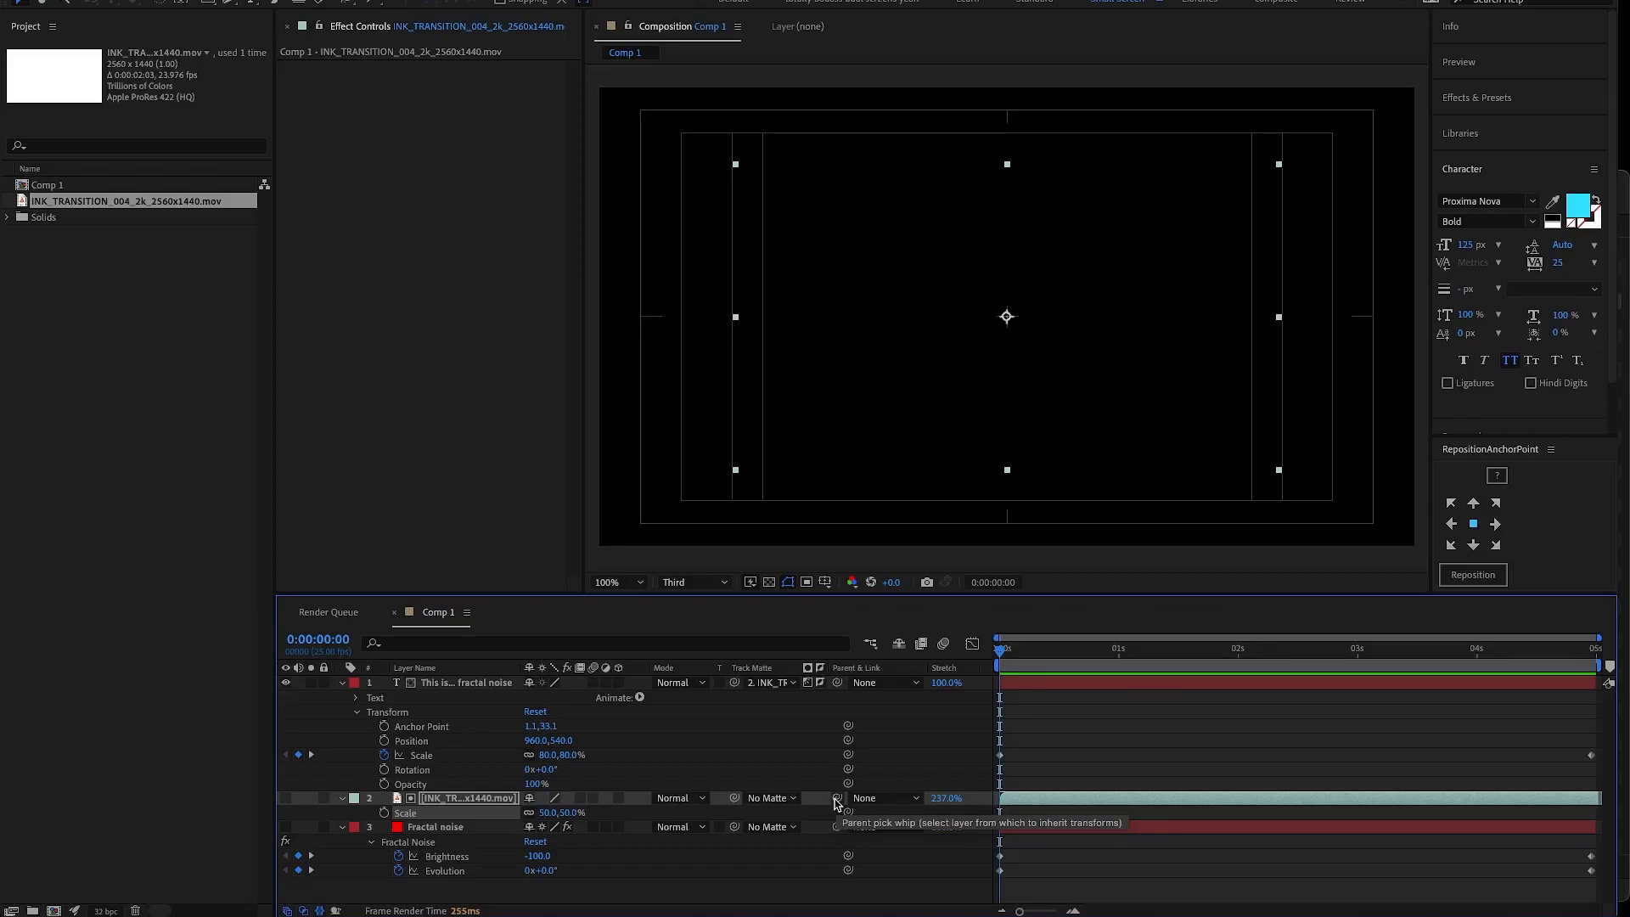
- Parent the ink transition layer to the text layer and preview the animation
left_click_drag(836, 798, 1022, 682)
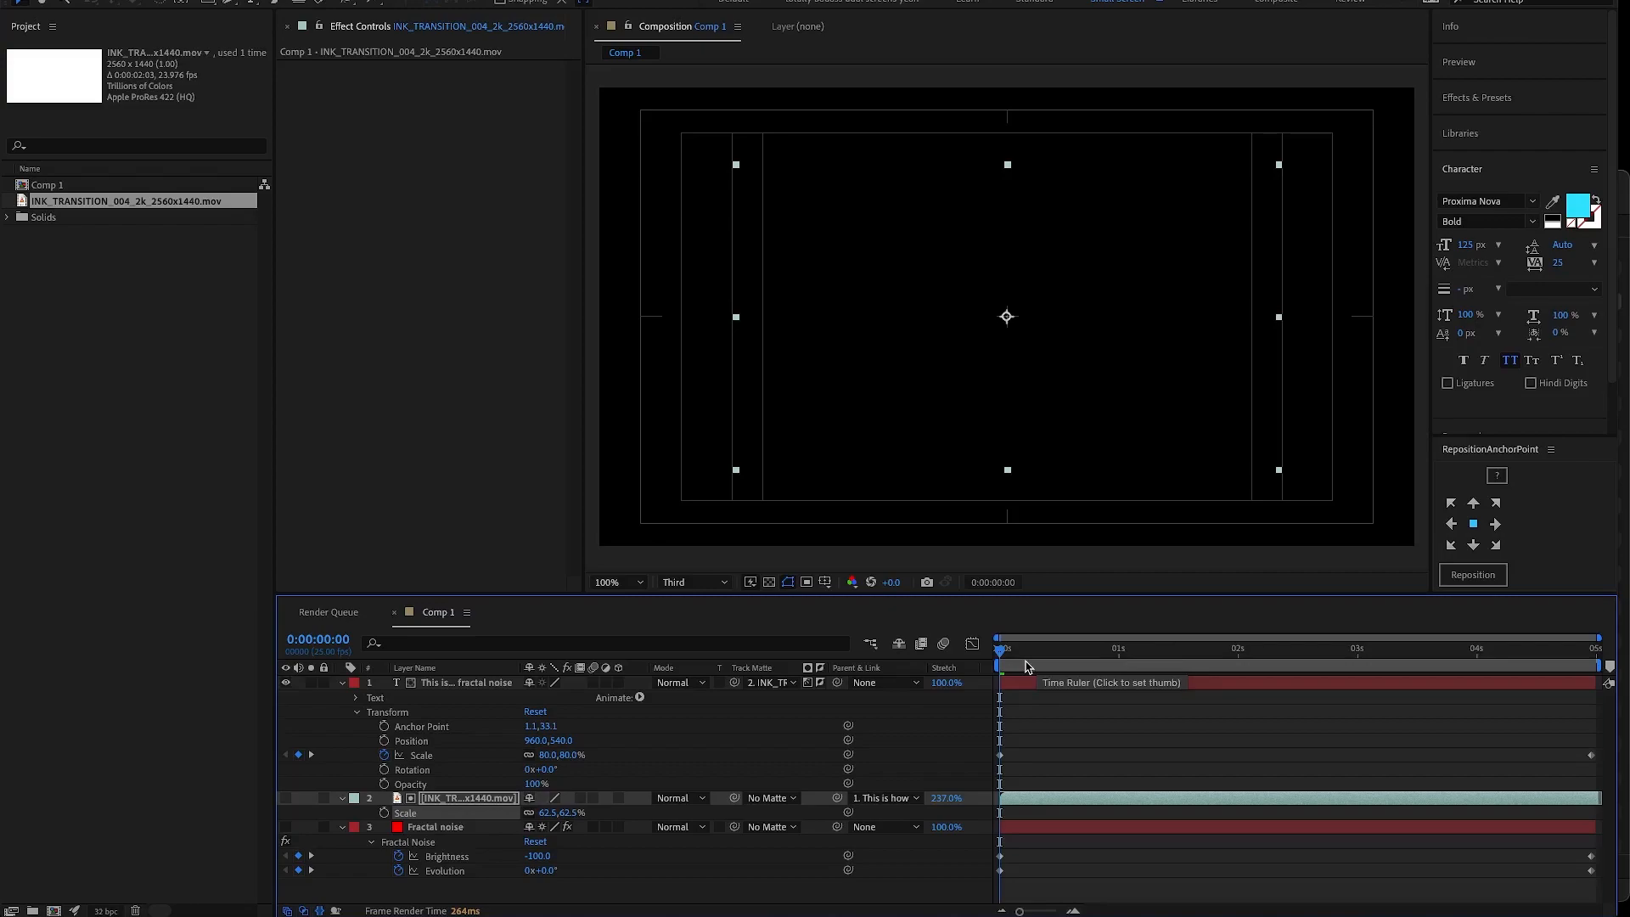
key("space")
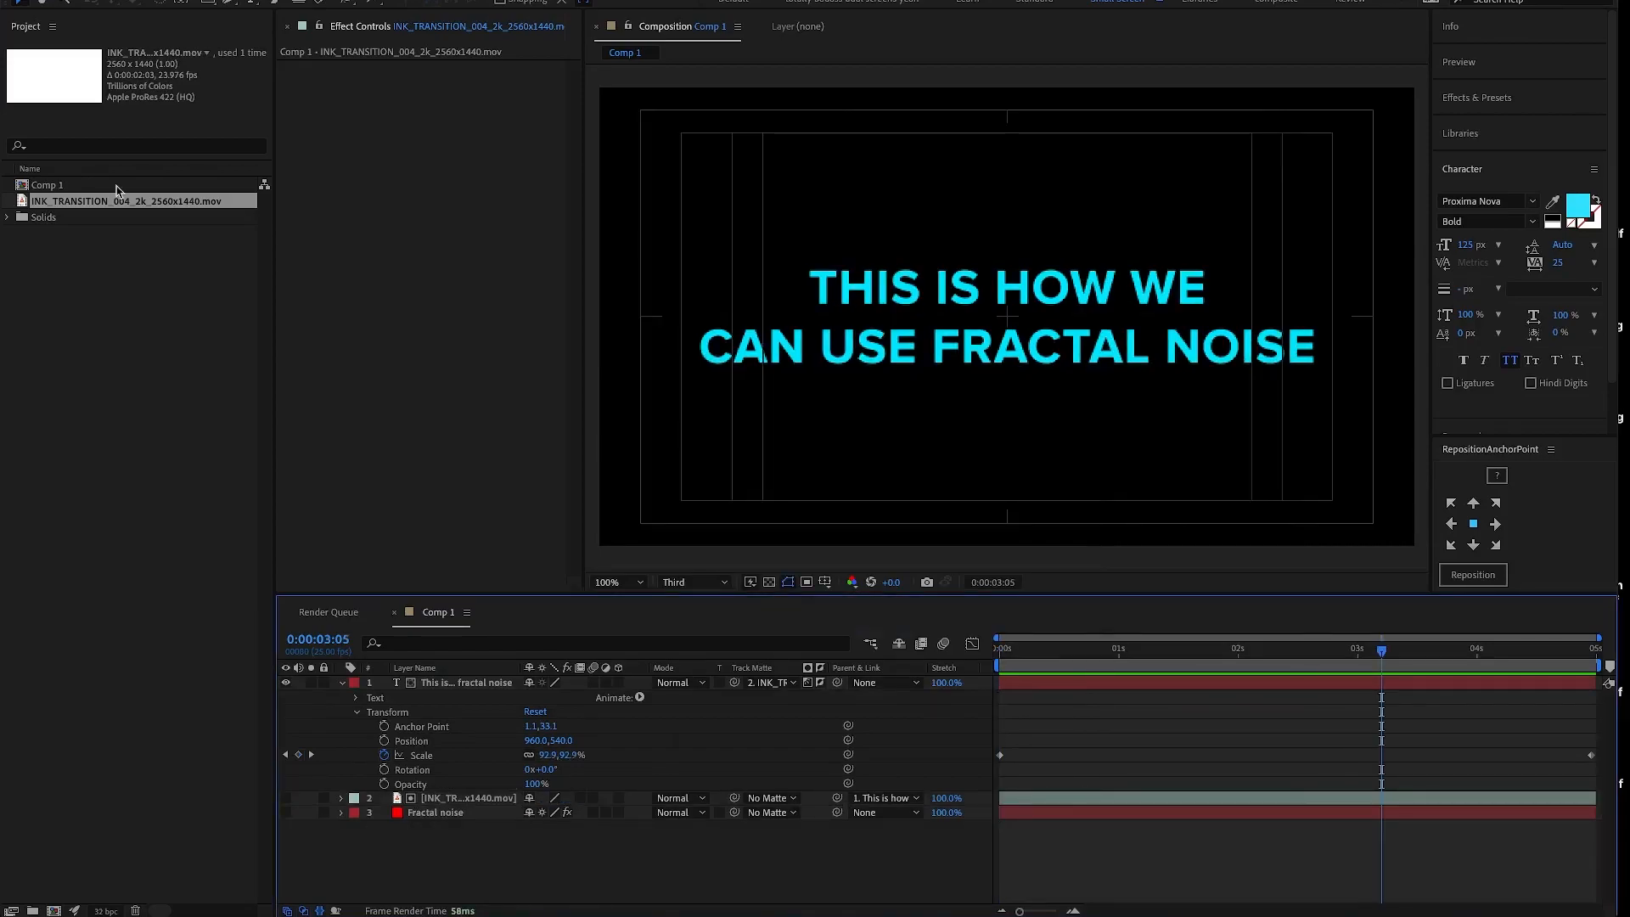
- Rename Comp 1 as "Fractal noise version" and duplicate the composition
left_click(58, 194)
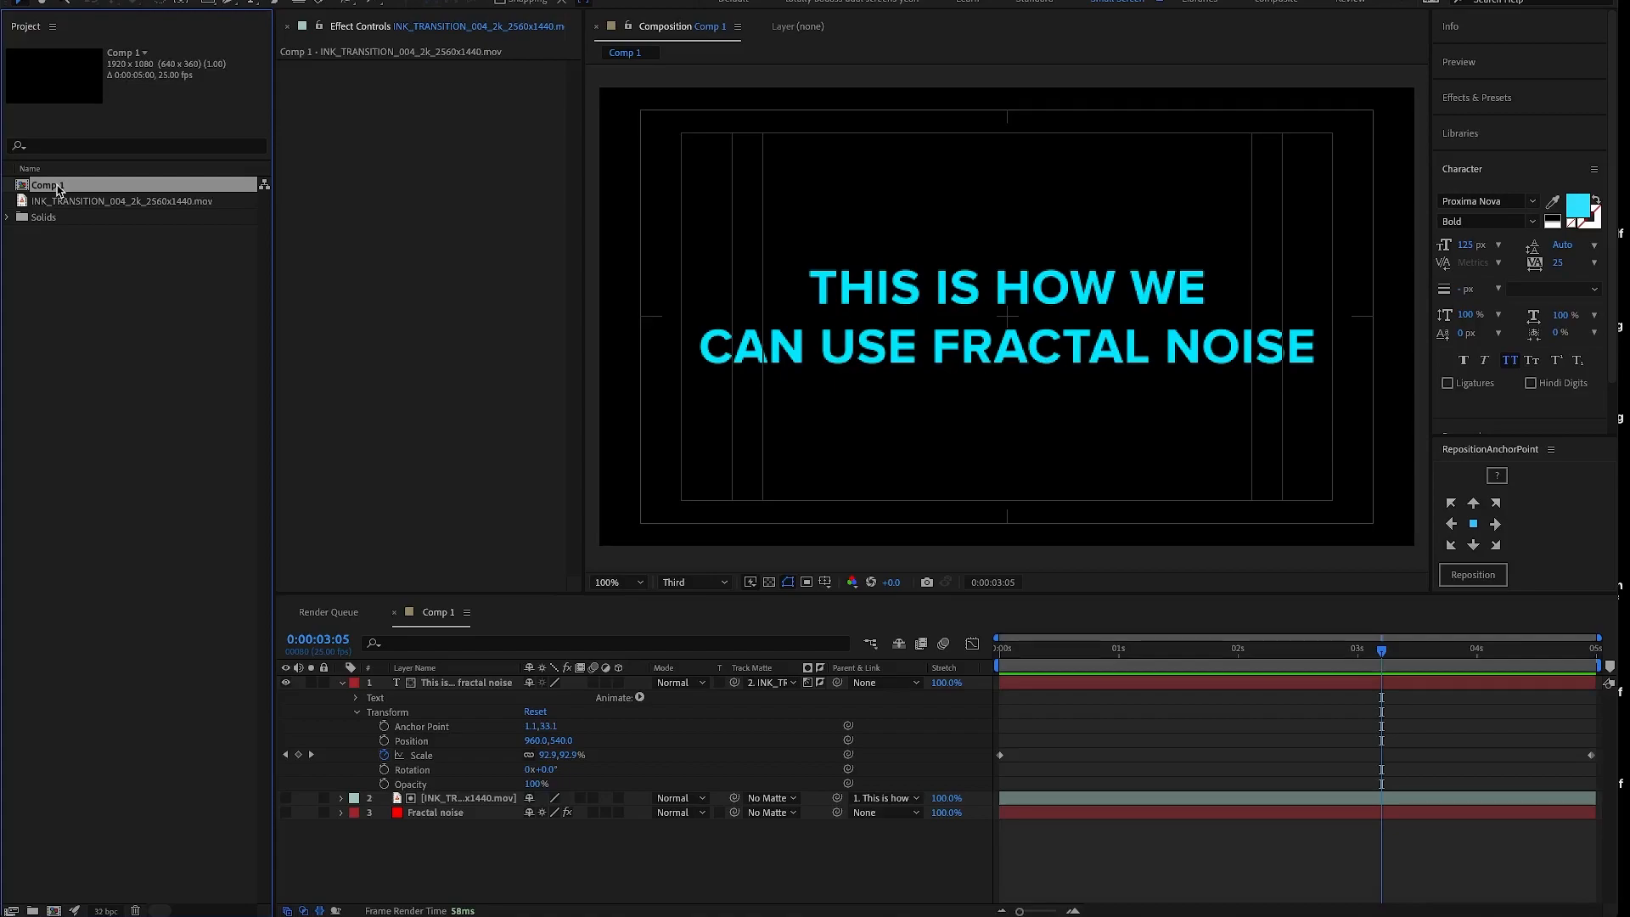
key("Return")
type("Fra")
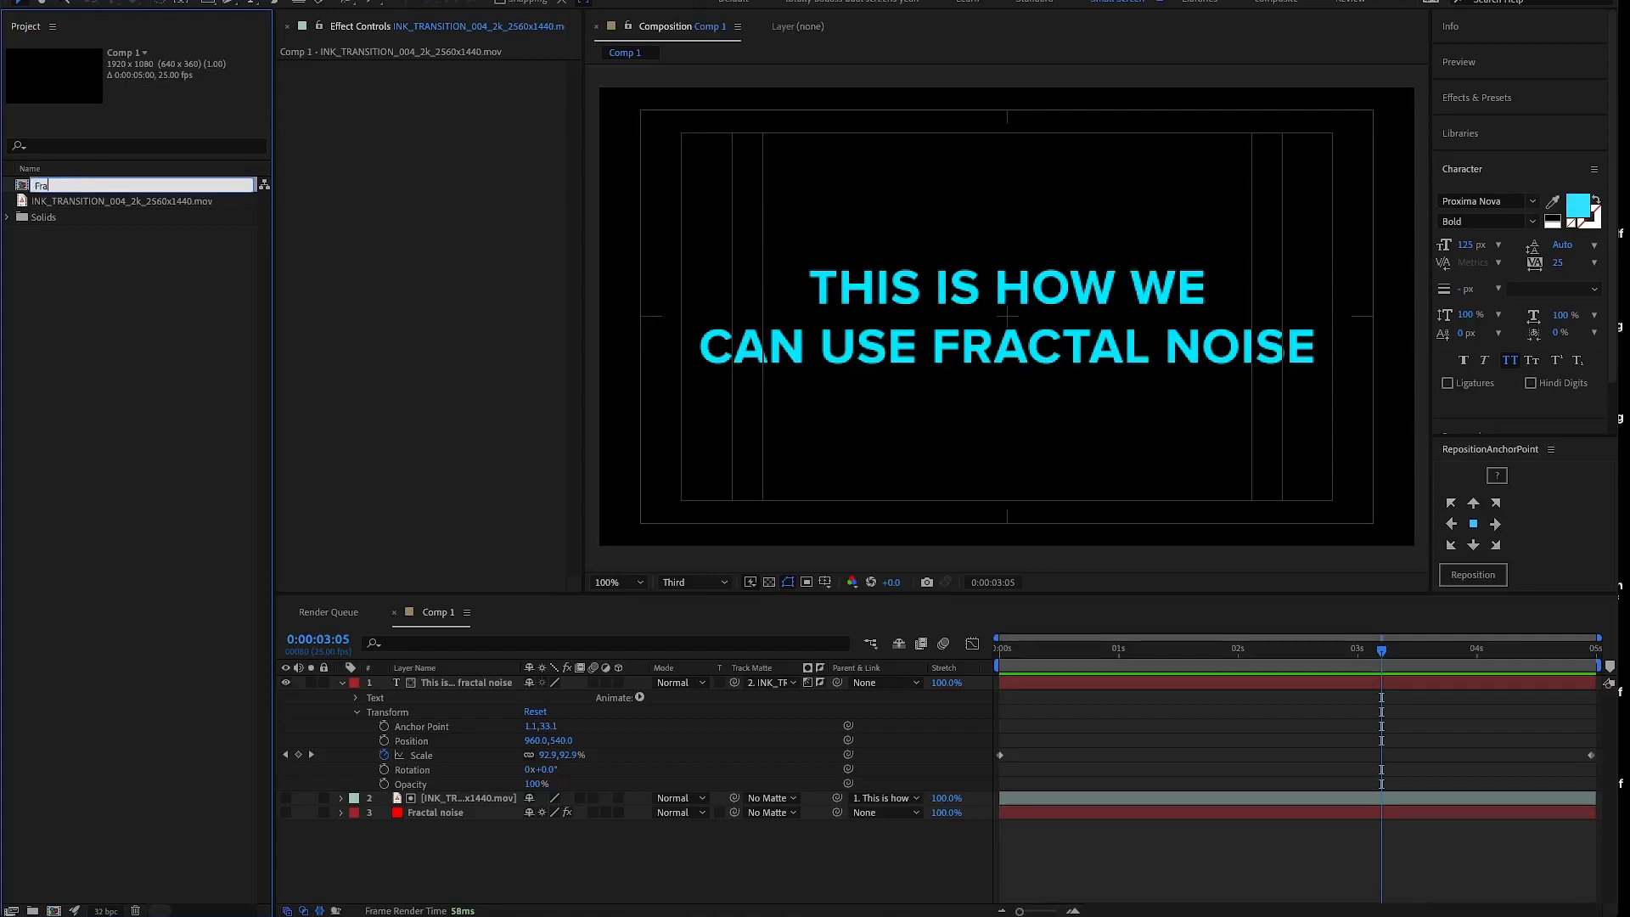
type("ctal noise version")
key("Return")
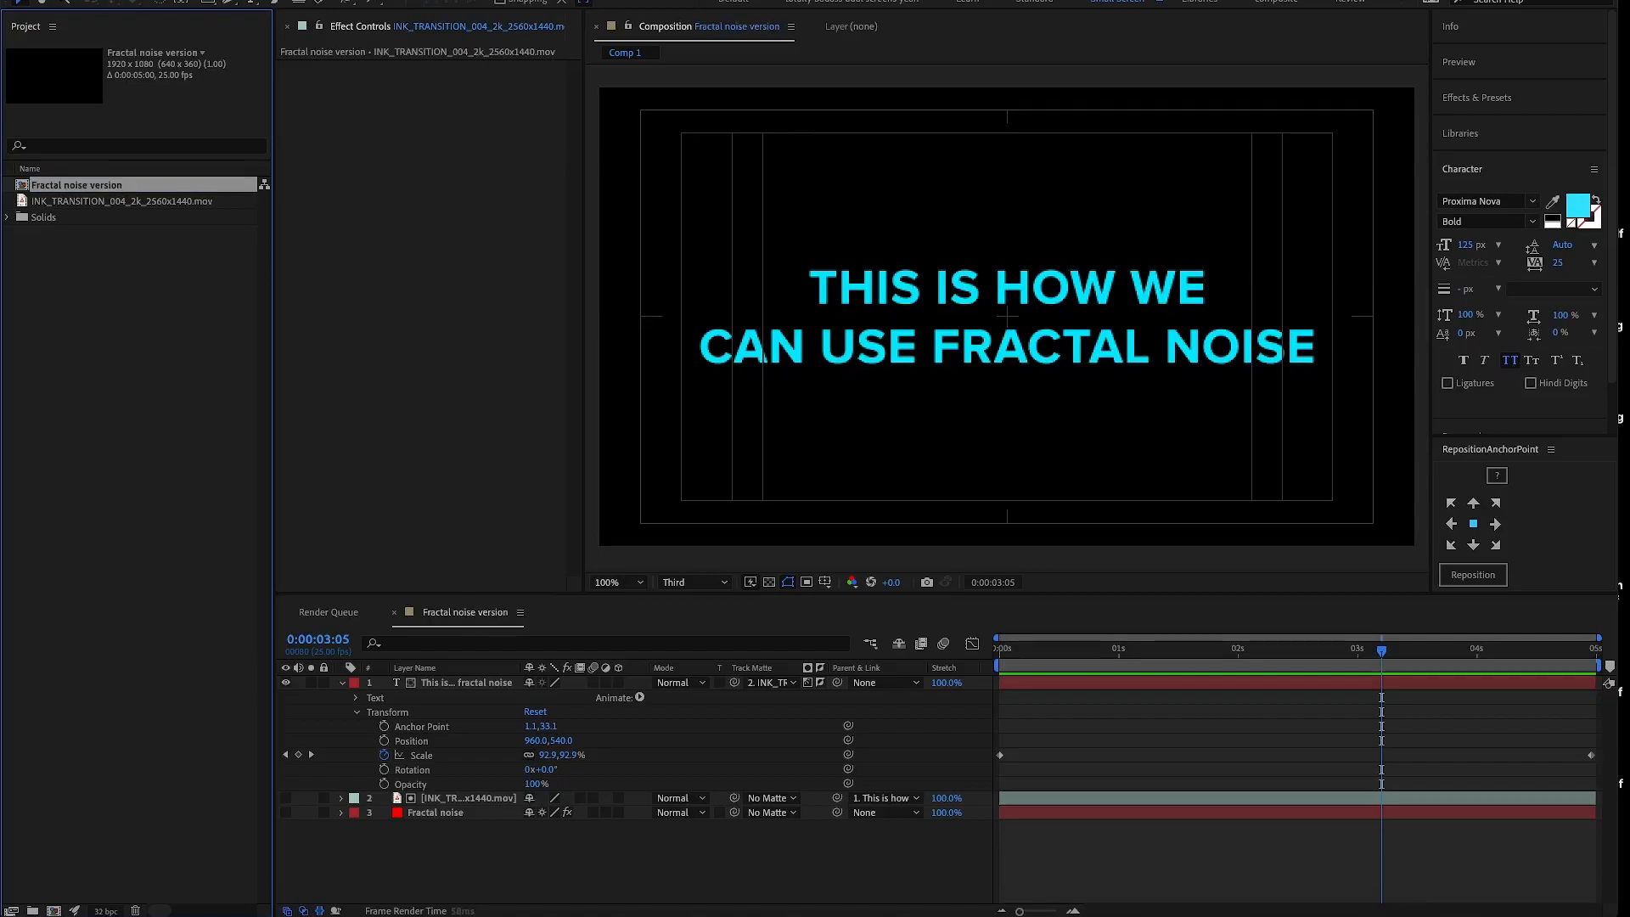
key("ctrl+d")
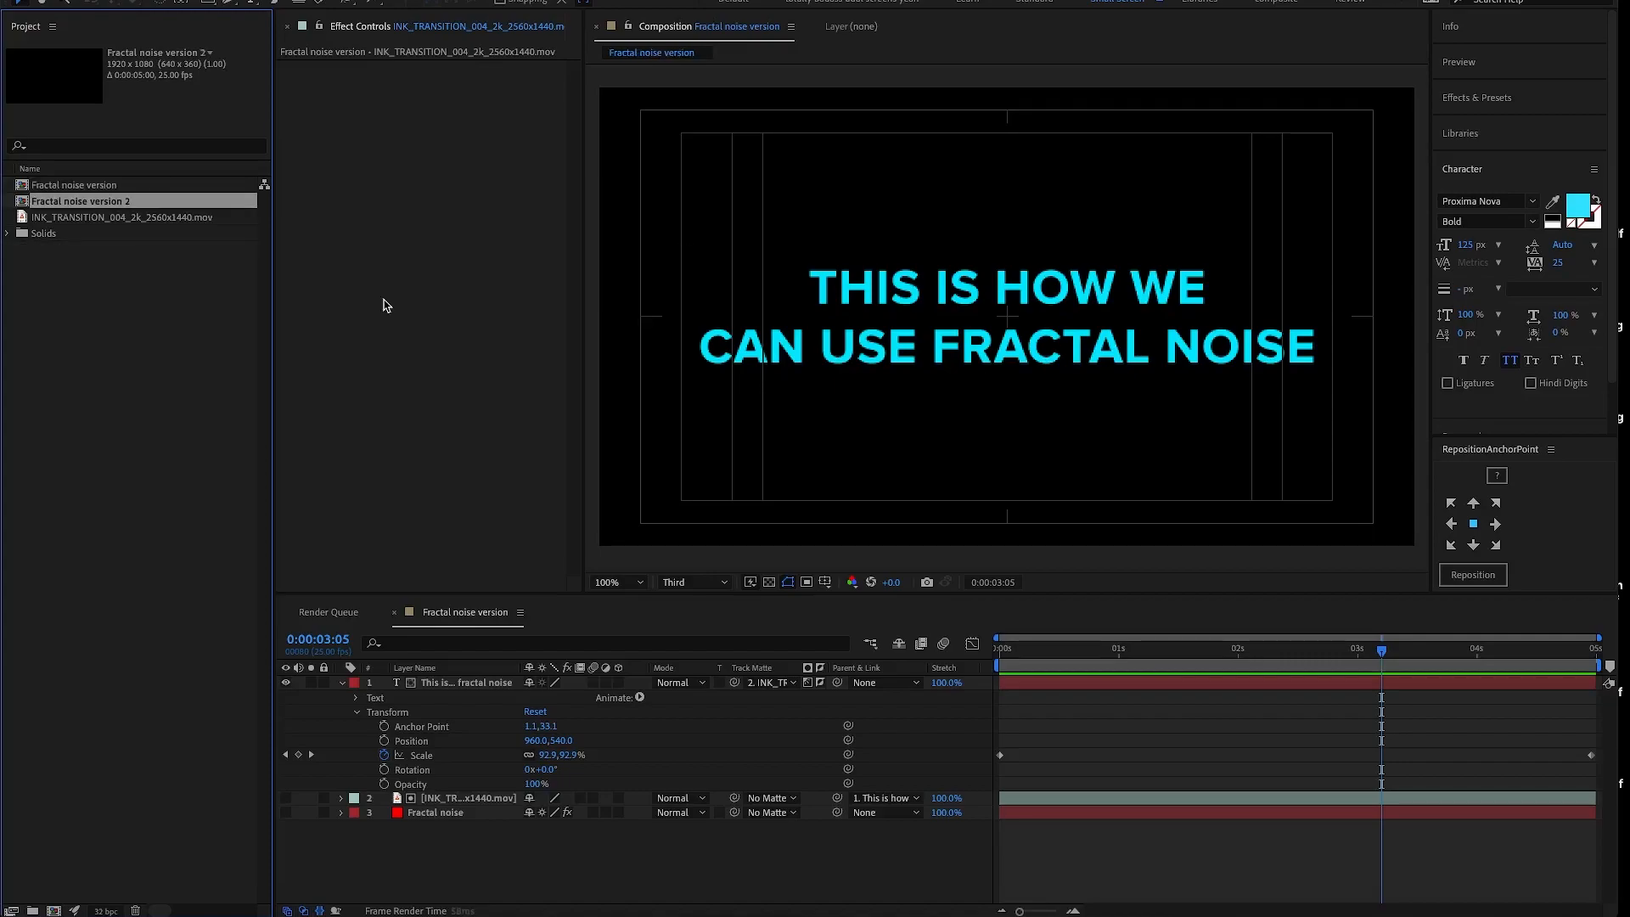
- In Fractal noise version, set the text layer's track matte to the Fractal noise layer and delete the ink transition layer
left_click(141, 187)
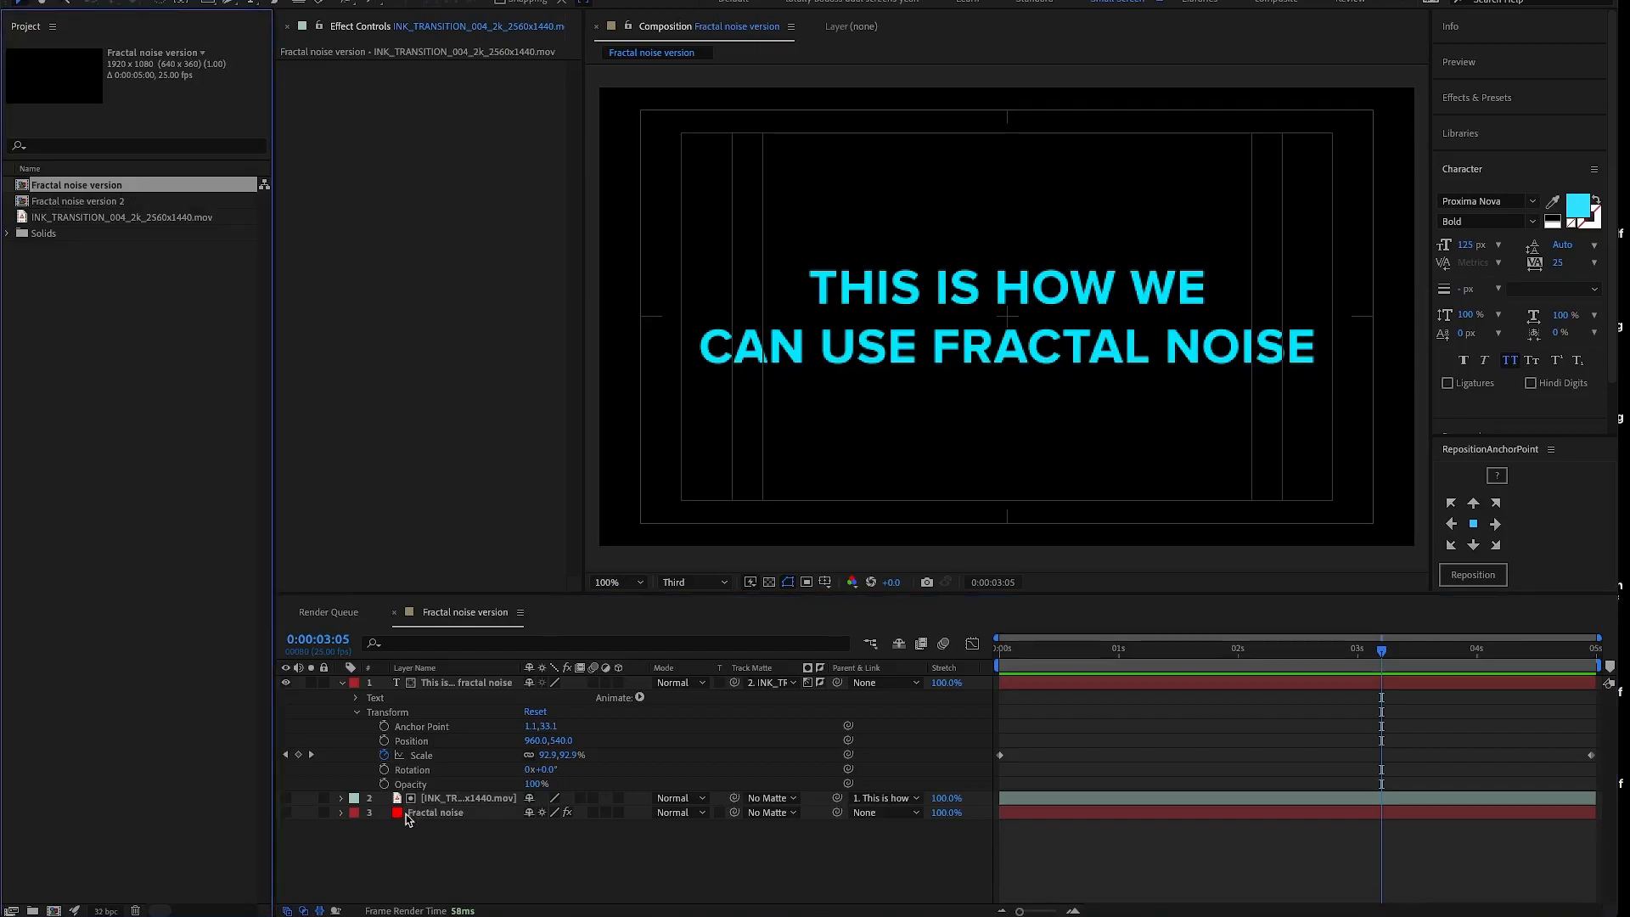
left_click(793, 683)
left_click(797, 768)
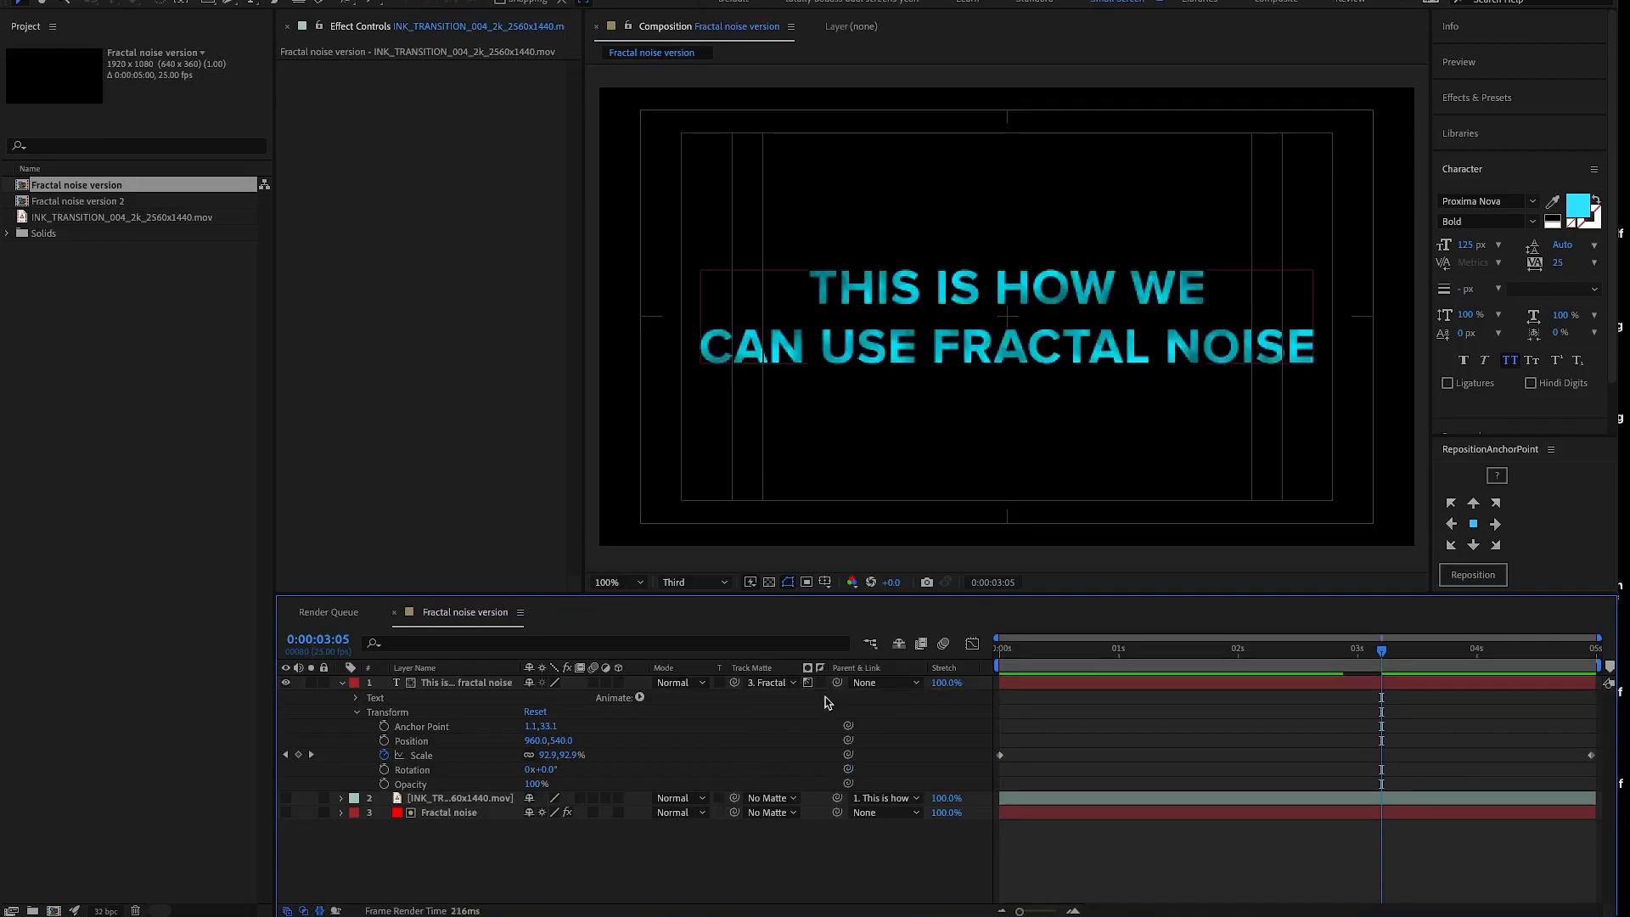
left_click(1033, 650)
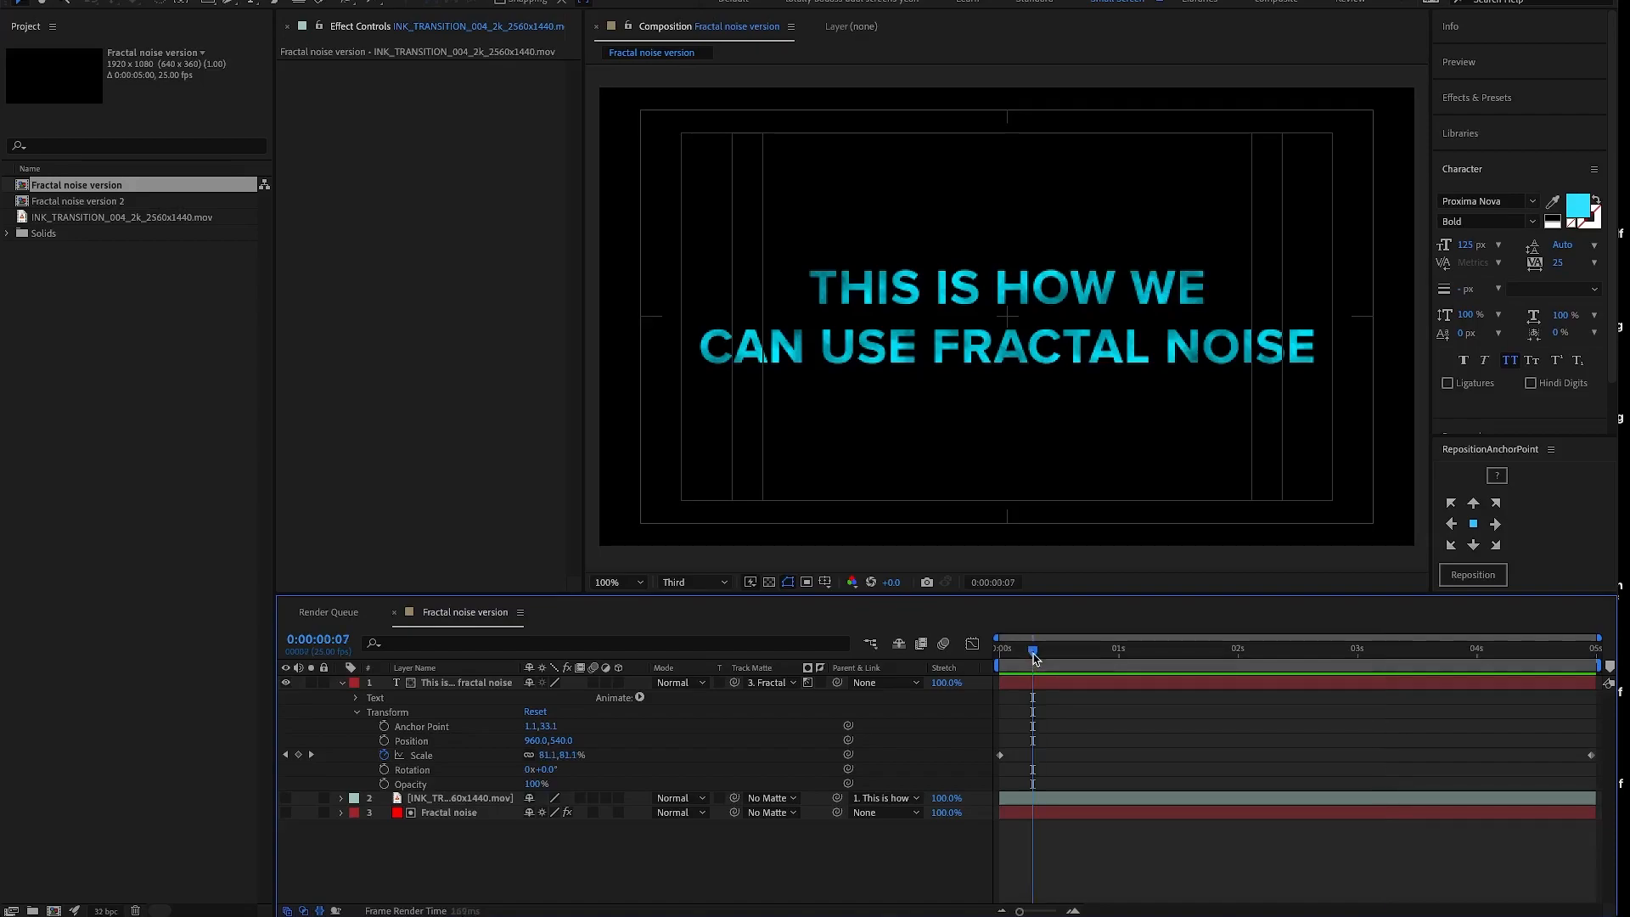
left_click(471, 800)
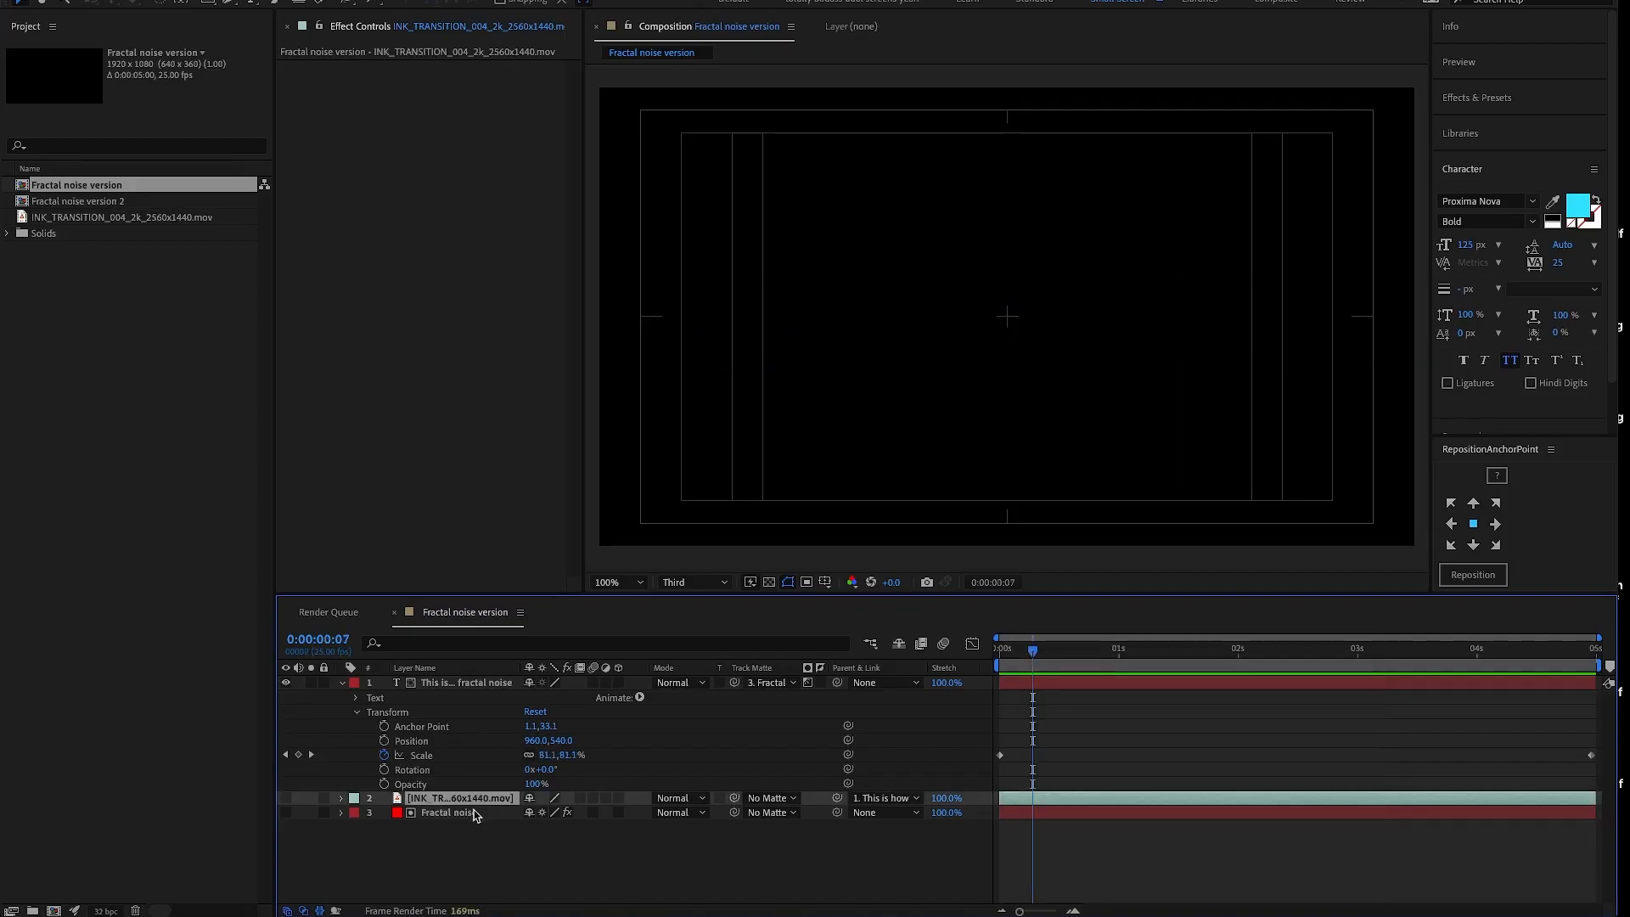
key("Delete")
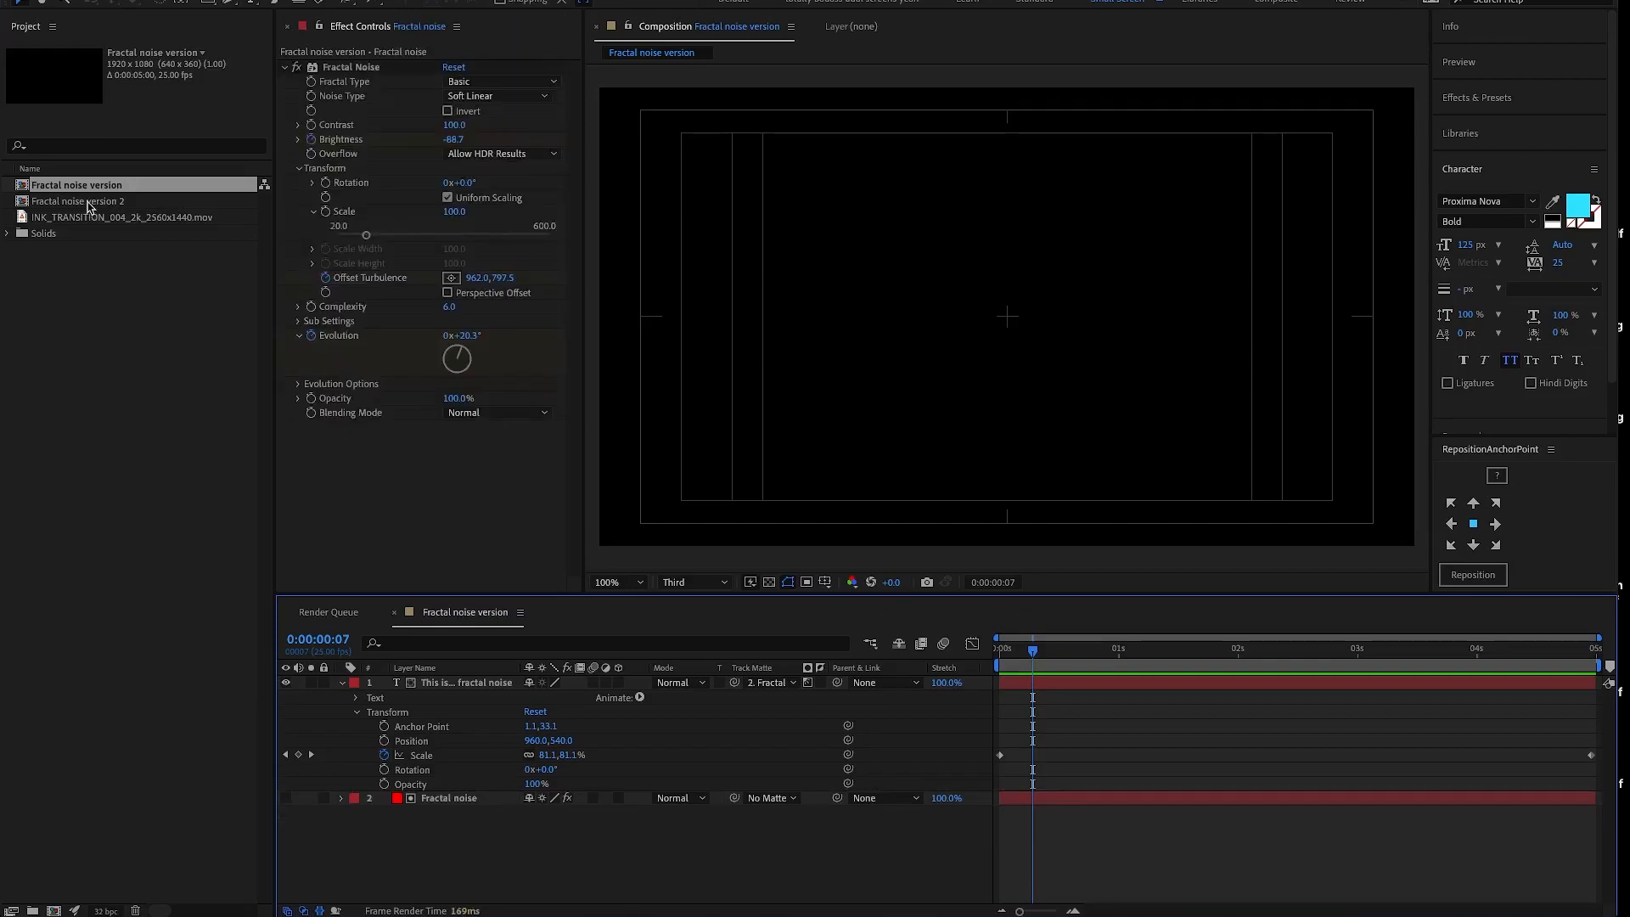
- Open the Fractal noise version 2 composition and rename it as "Ink bleed version" in its composition settings
left_click(116, 203)
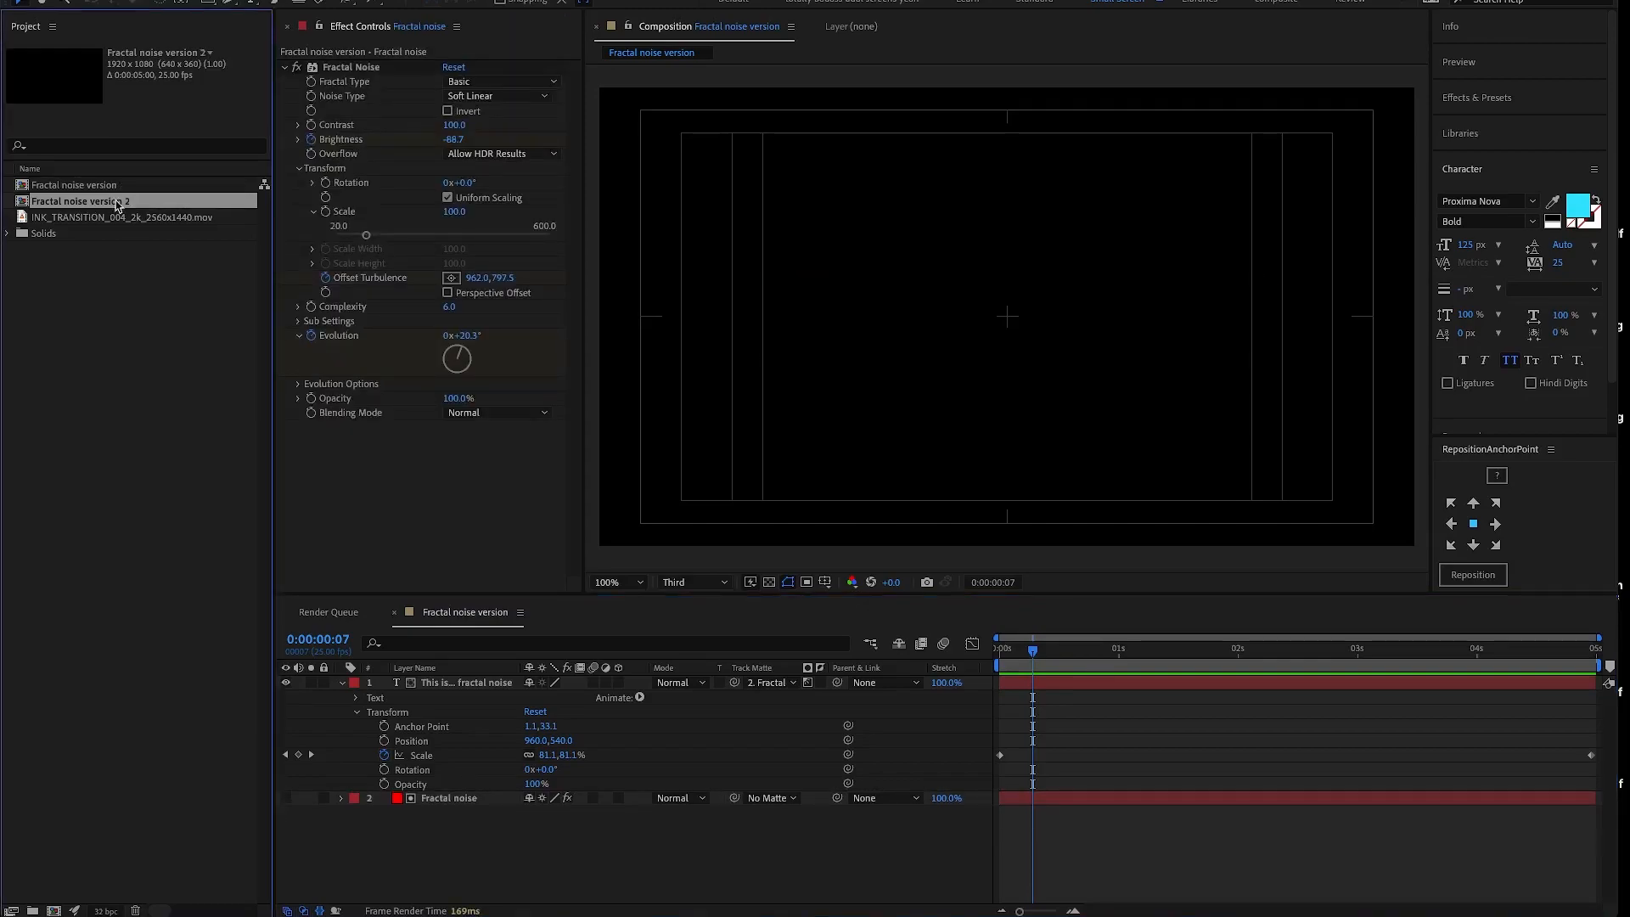
double_click(118, 204)
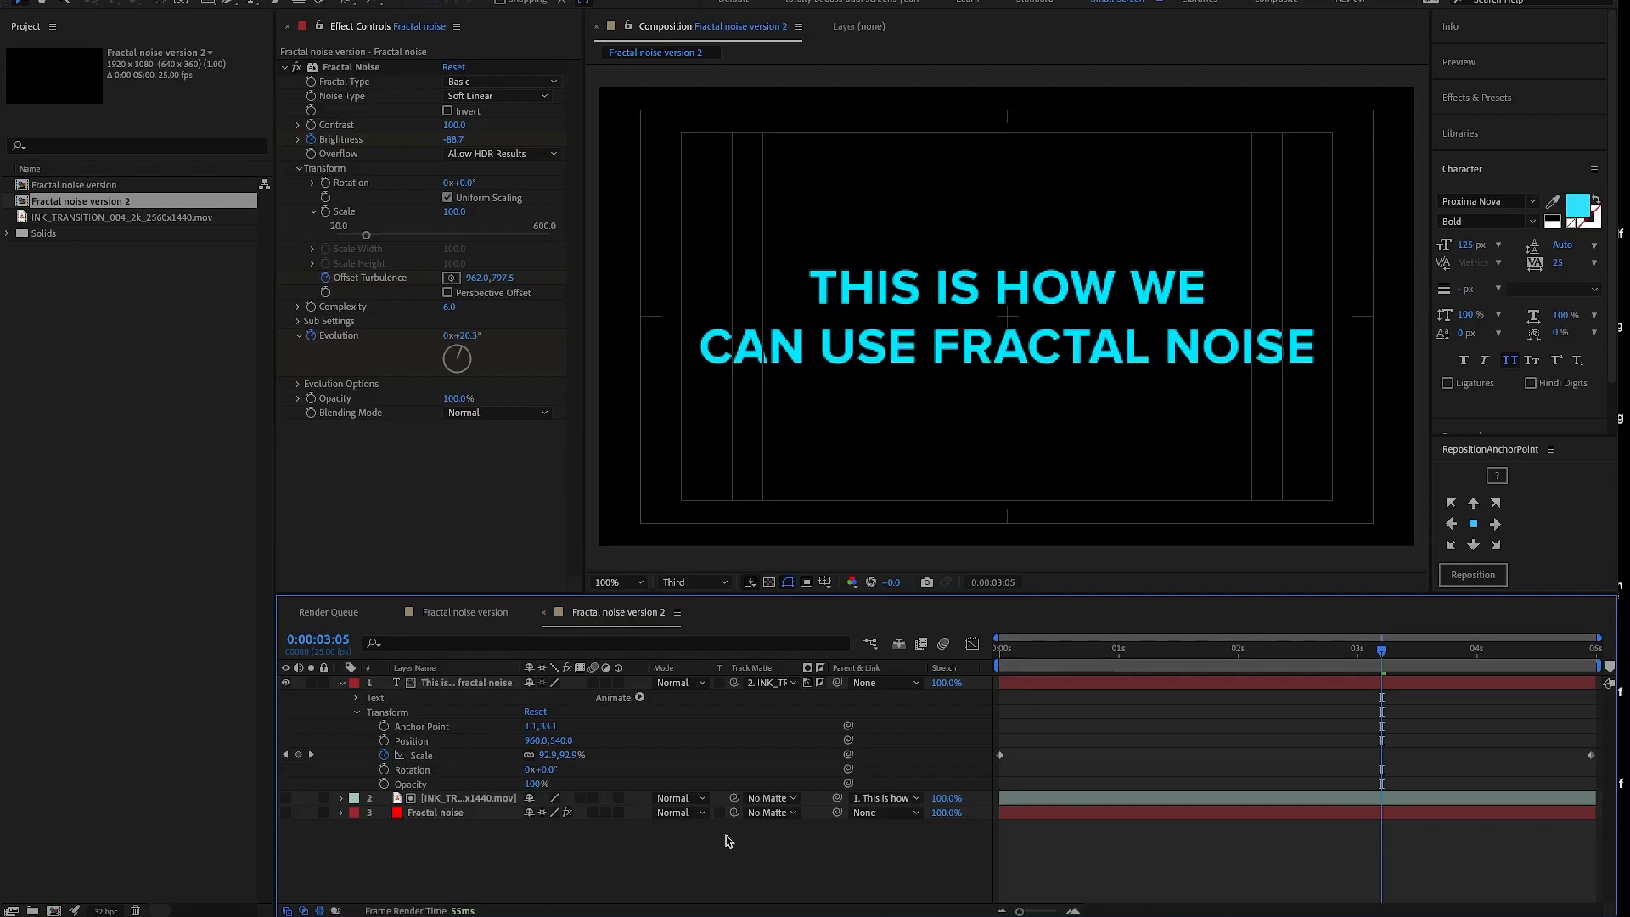
key("ctrl+k")
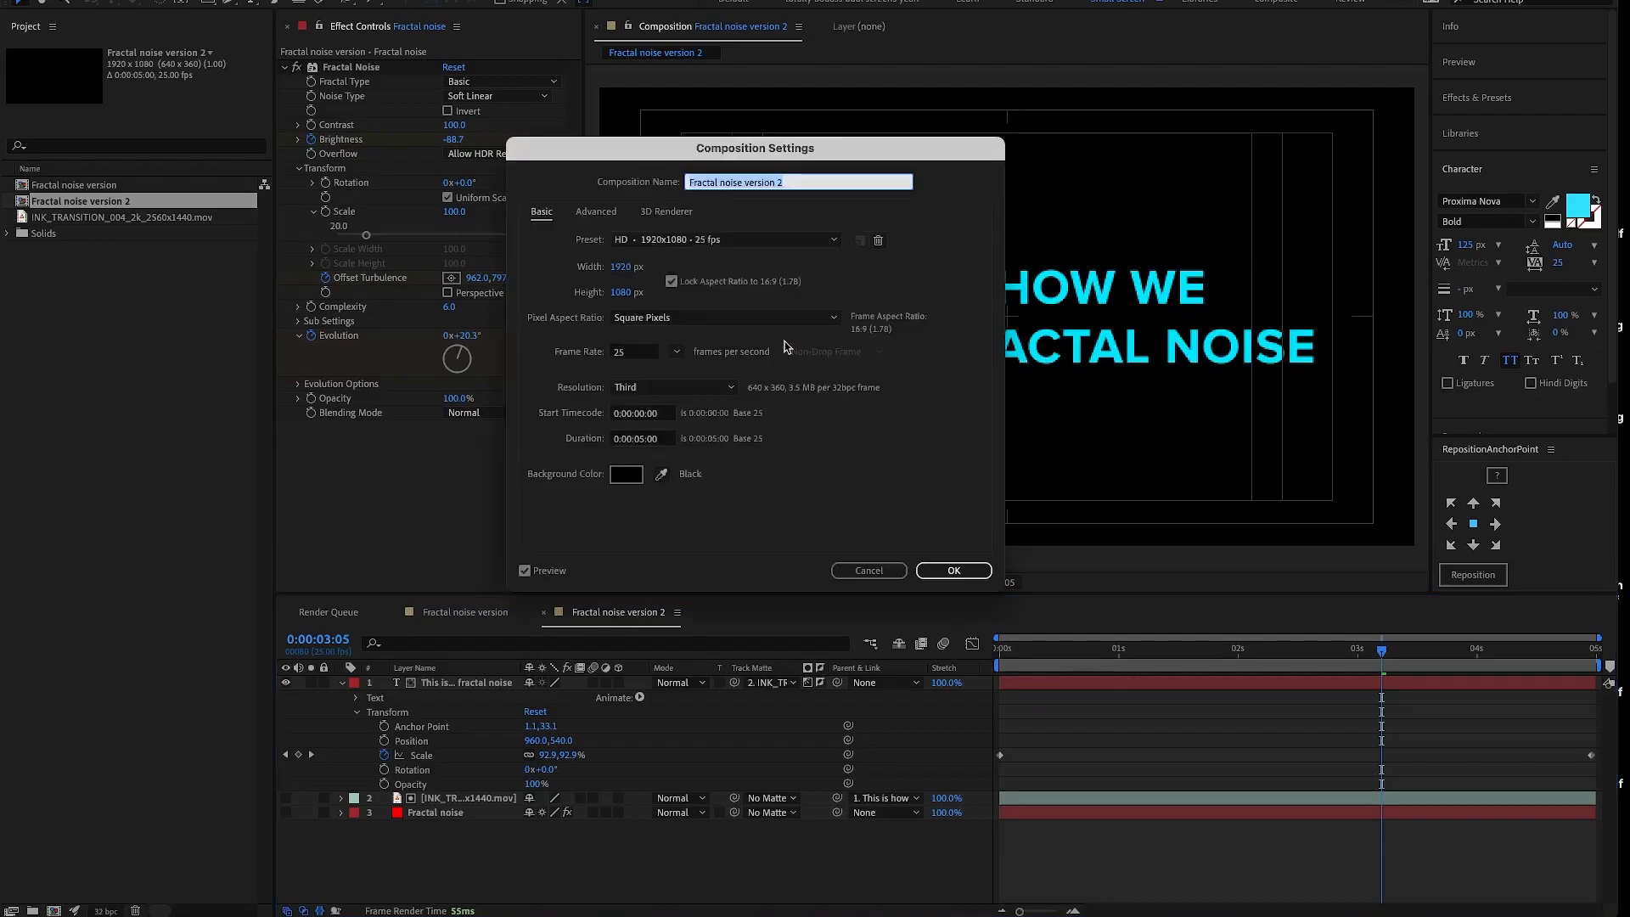
left_click(785, 182)
key("ctrl+a")
type("Ink bleed ver")
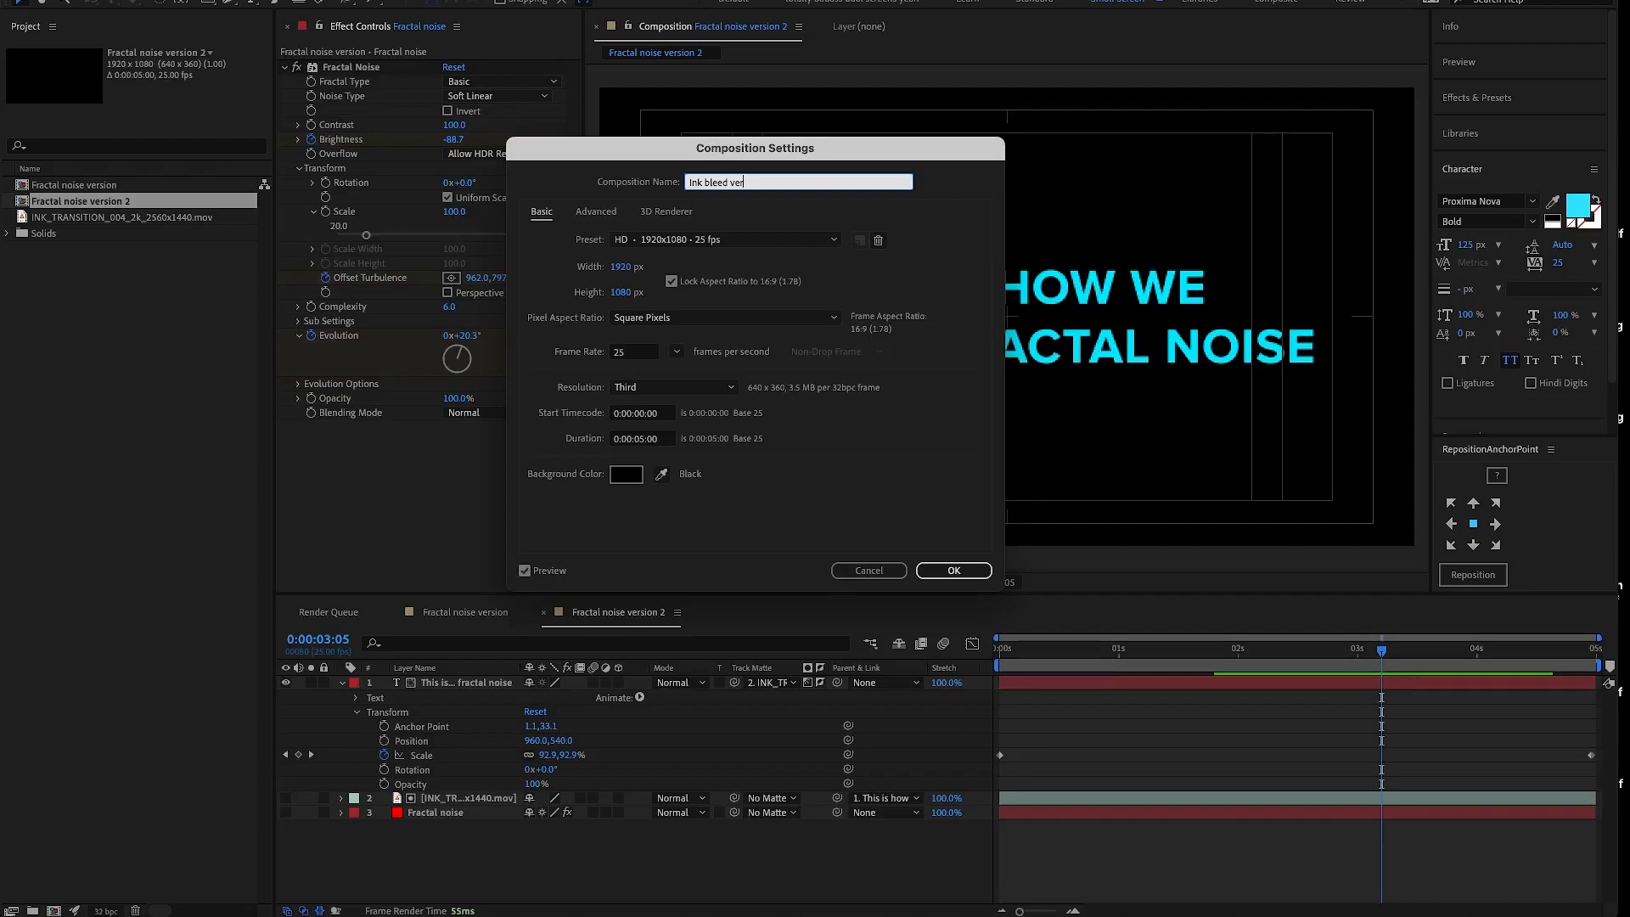
type("sion")
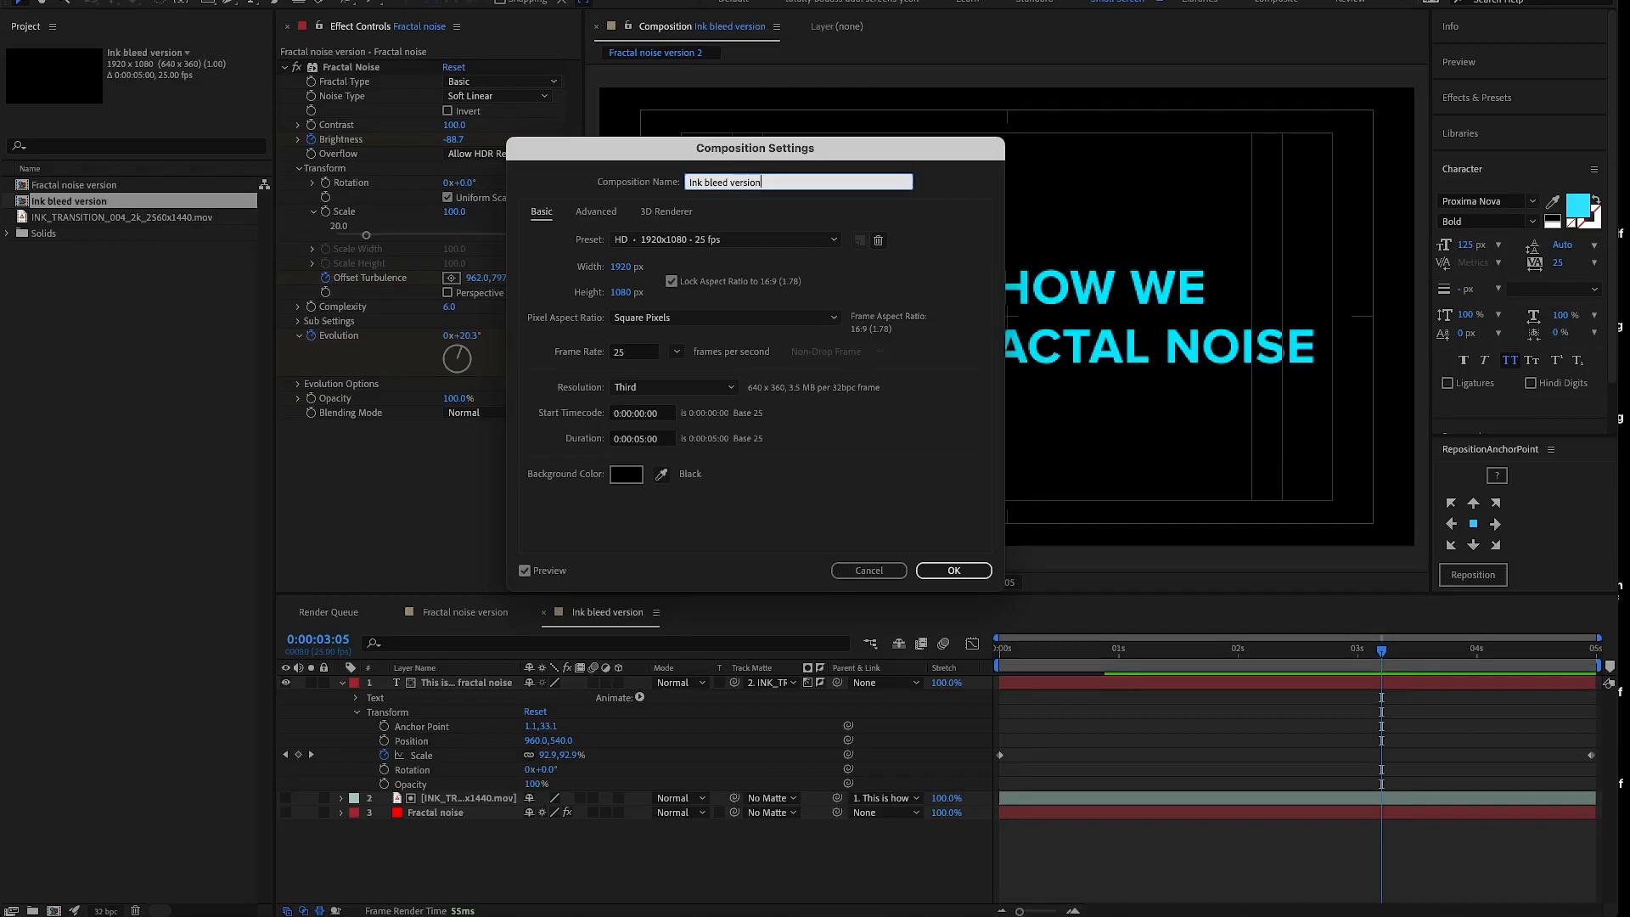
key("Return")
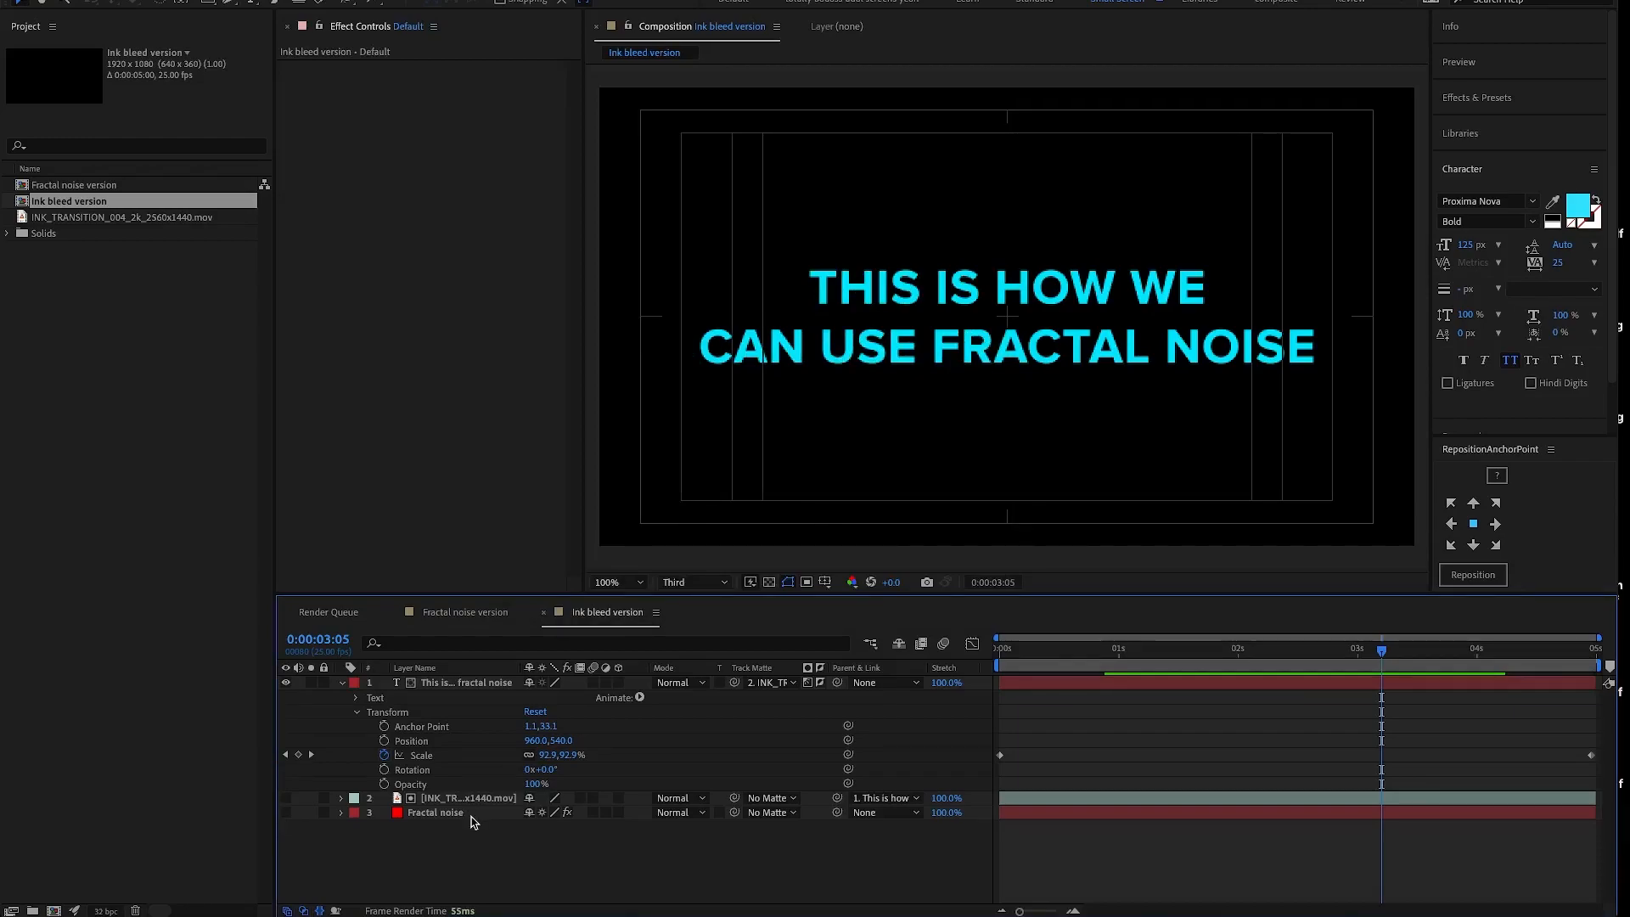
- Delete the Fractal noise layer from Ink bleed version and scrub through the ink reveal to 0:00:02:02
left_click(471, 815)
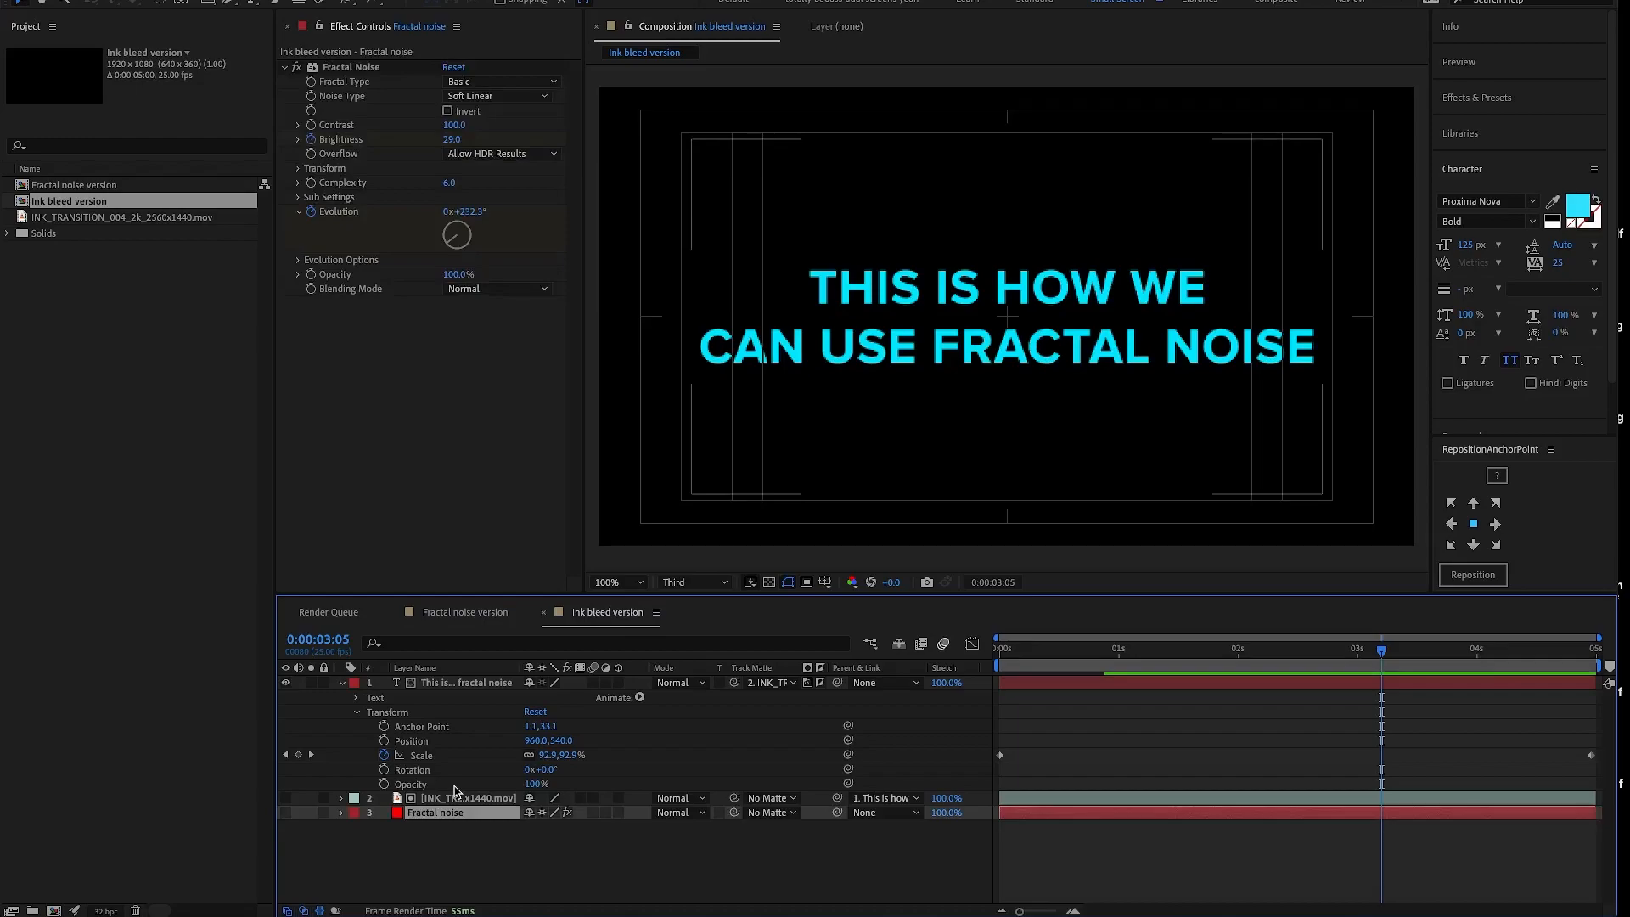
key("Delete")
left_click(1032, 652)
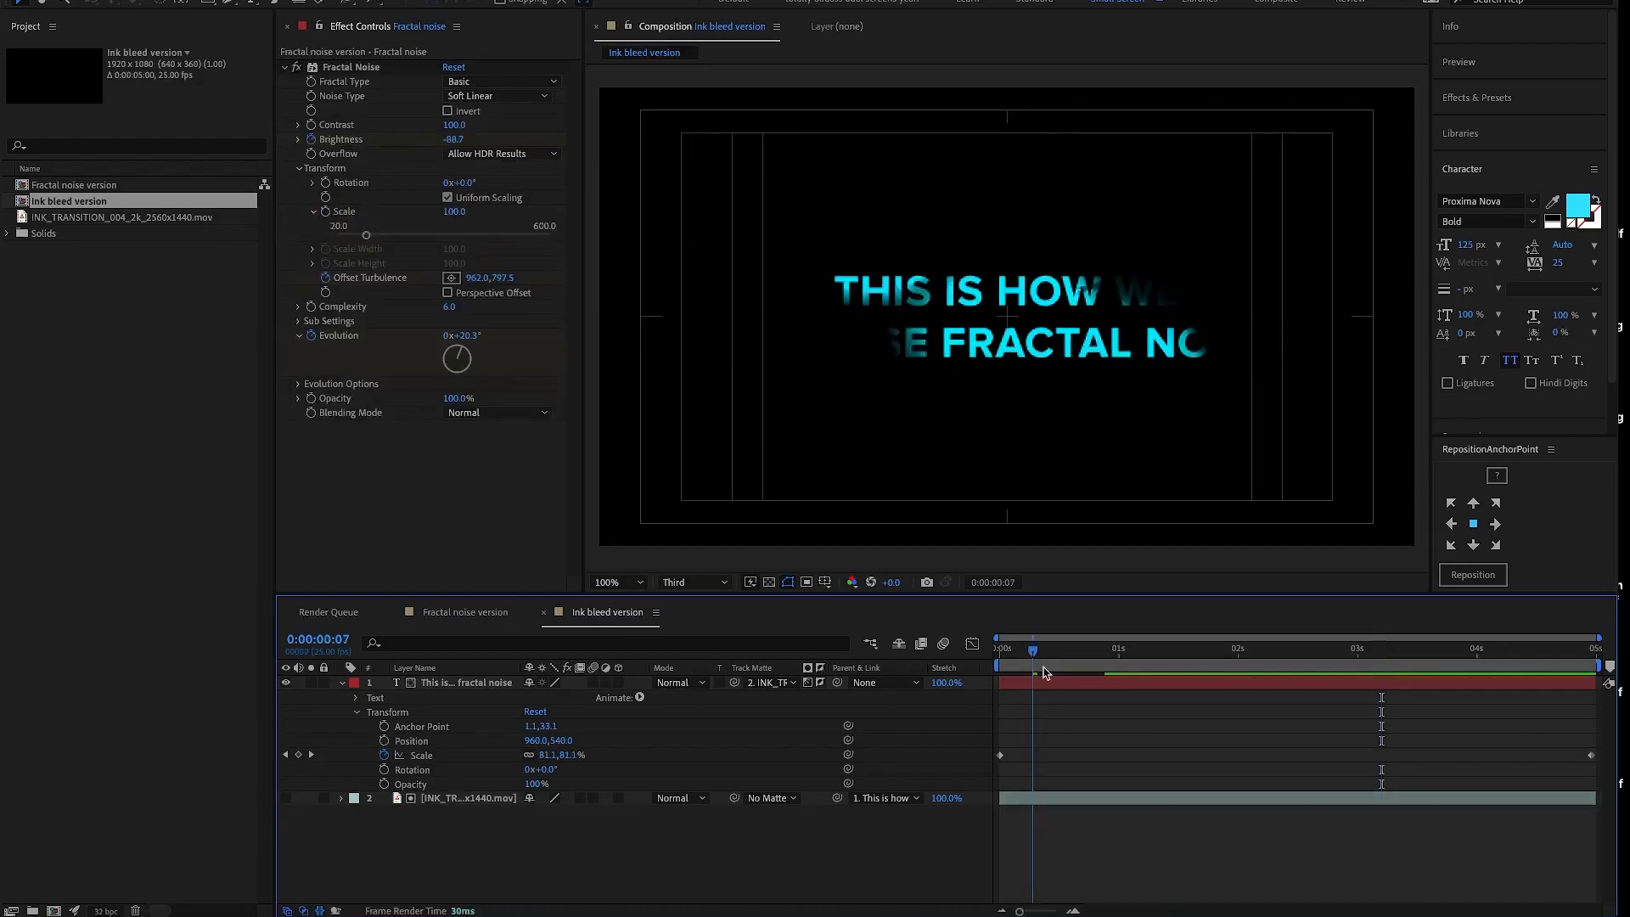
left_click(1119, 651)
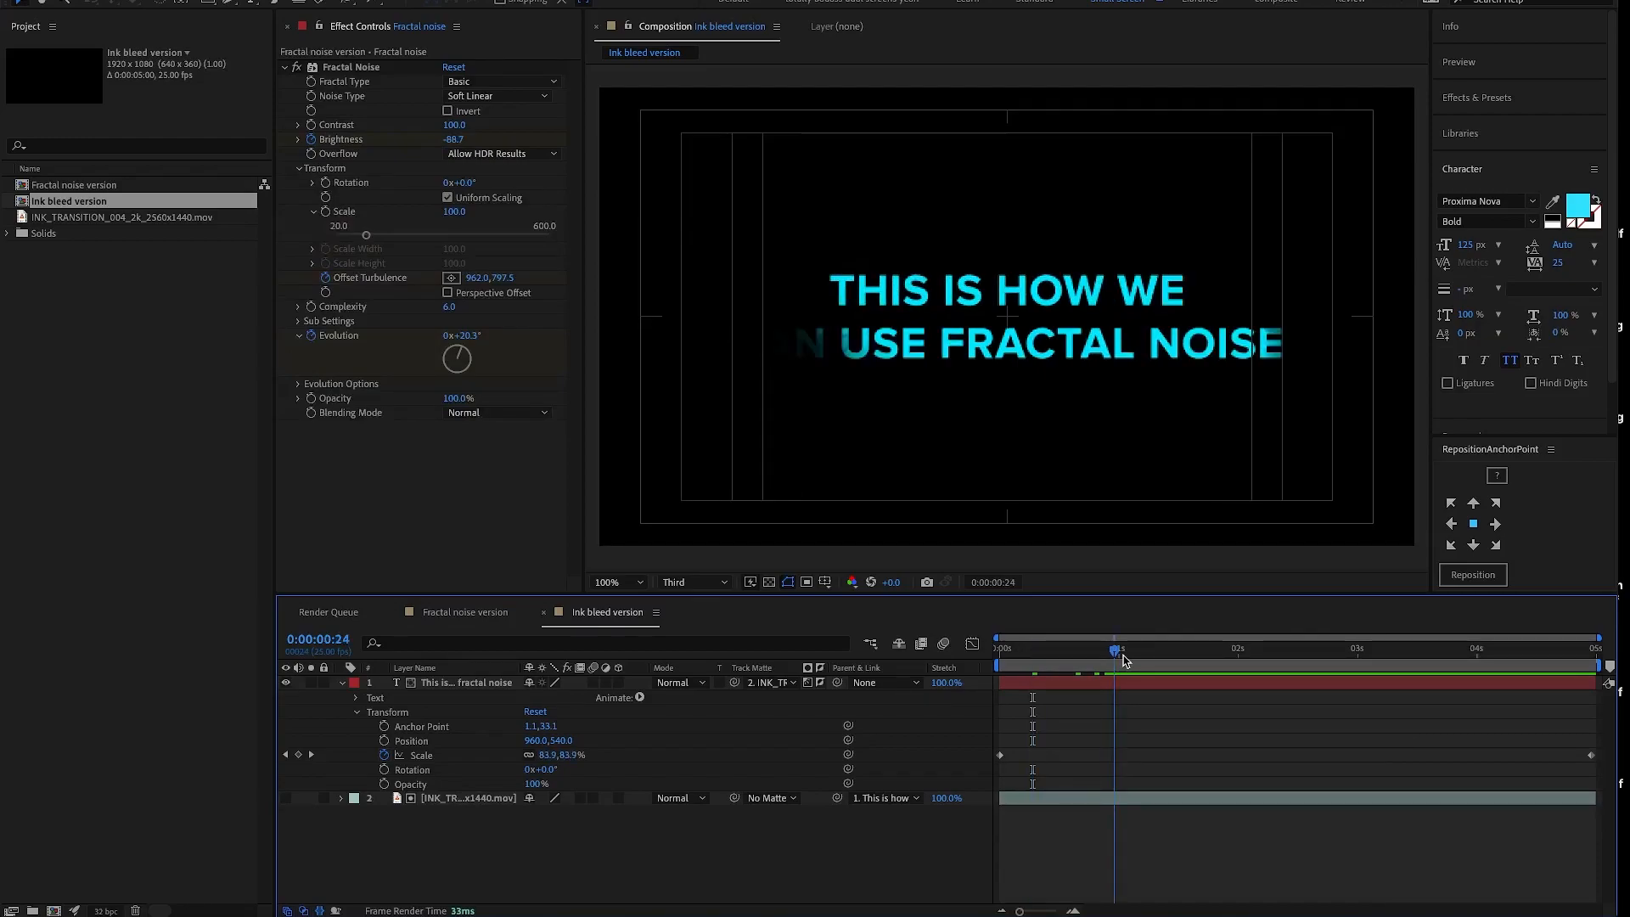
left_click(1246, 651)
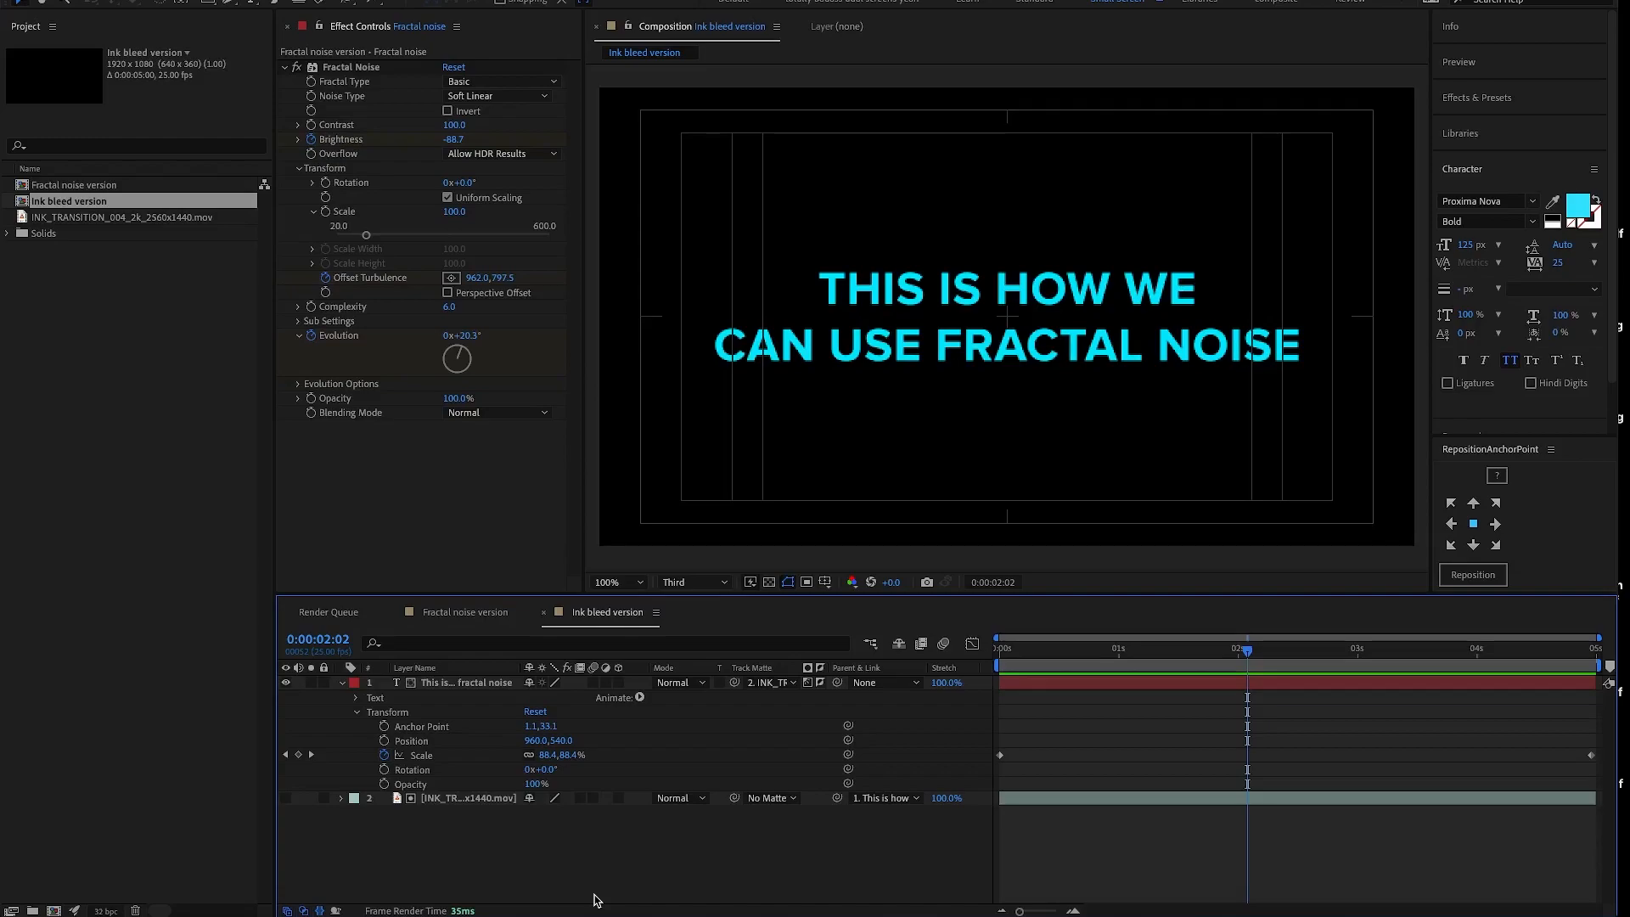
- Queue Ink bleed version for rendering with H.264 - Match Render Settings - 15 Mbps and set its output to Ink bleed version.mp4
key("ctrl+m")
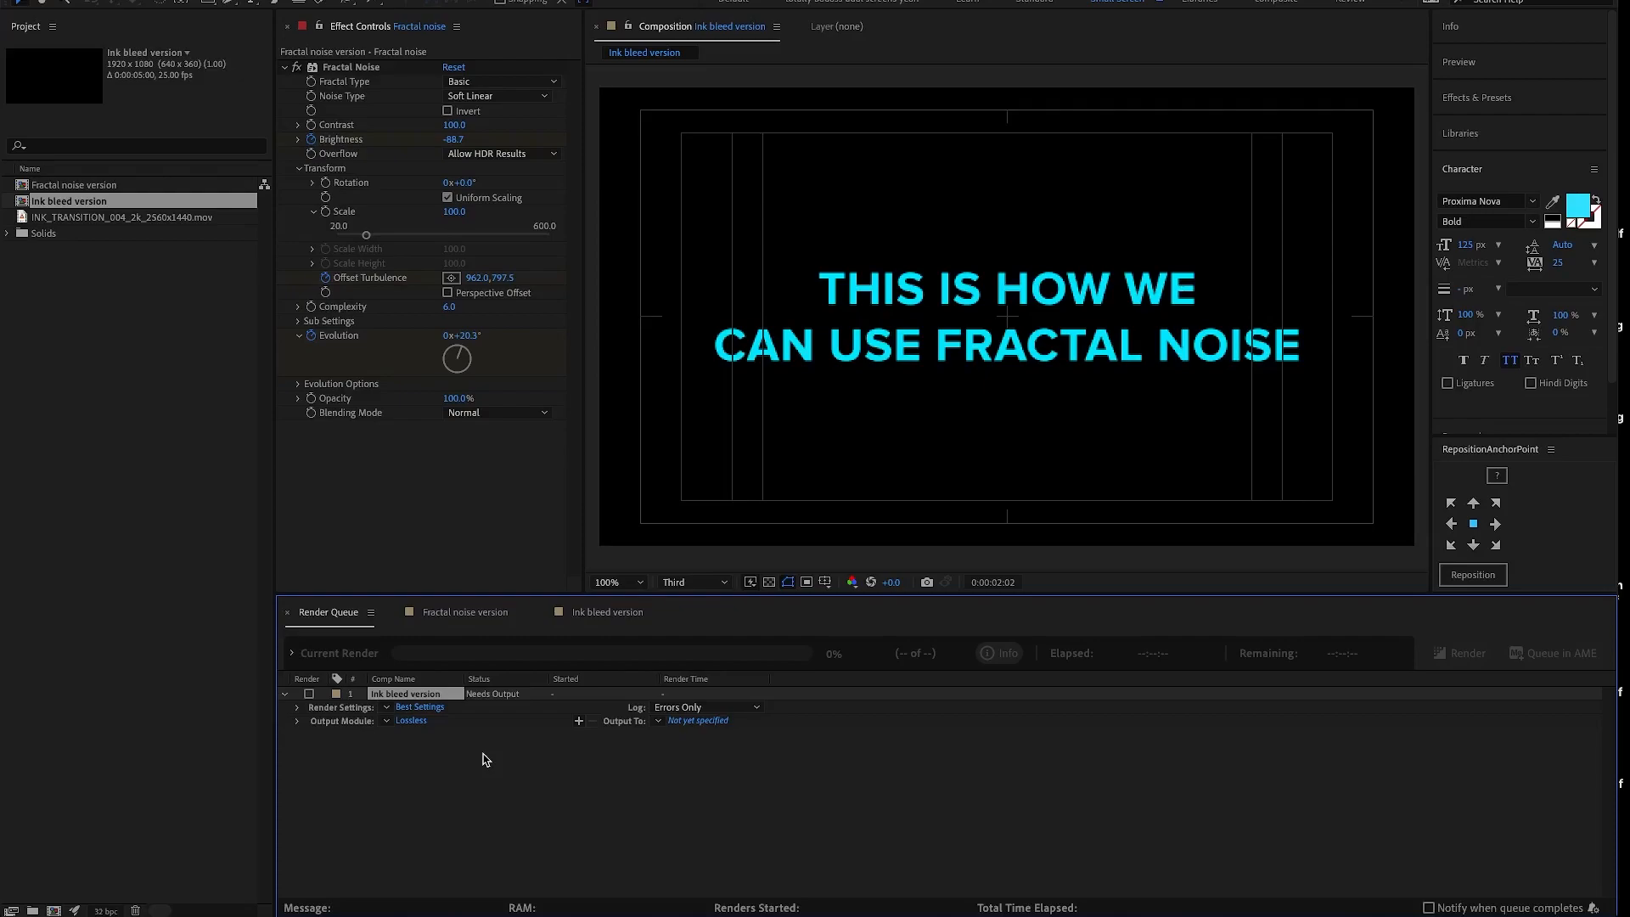
left_click(411, 721)
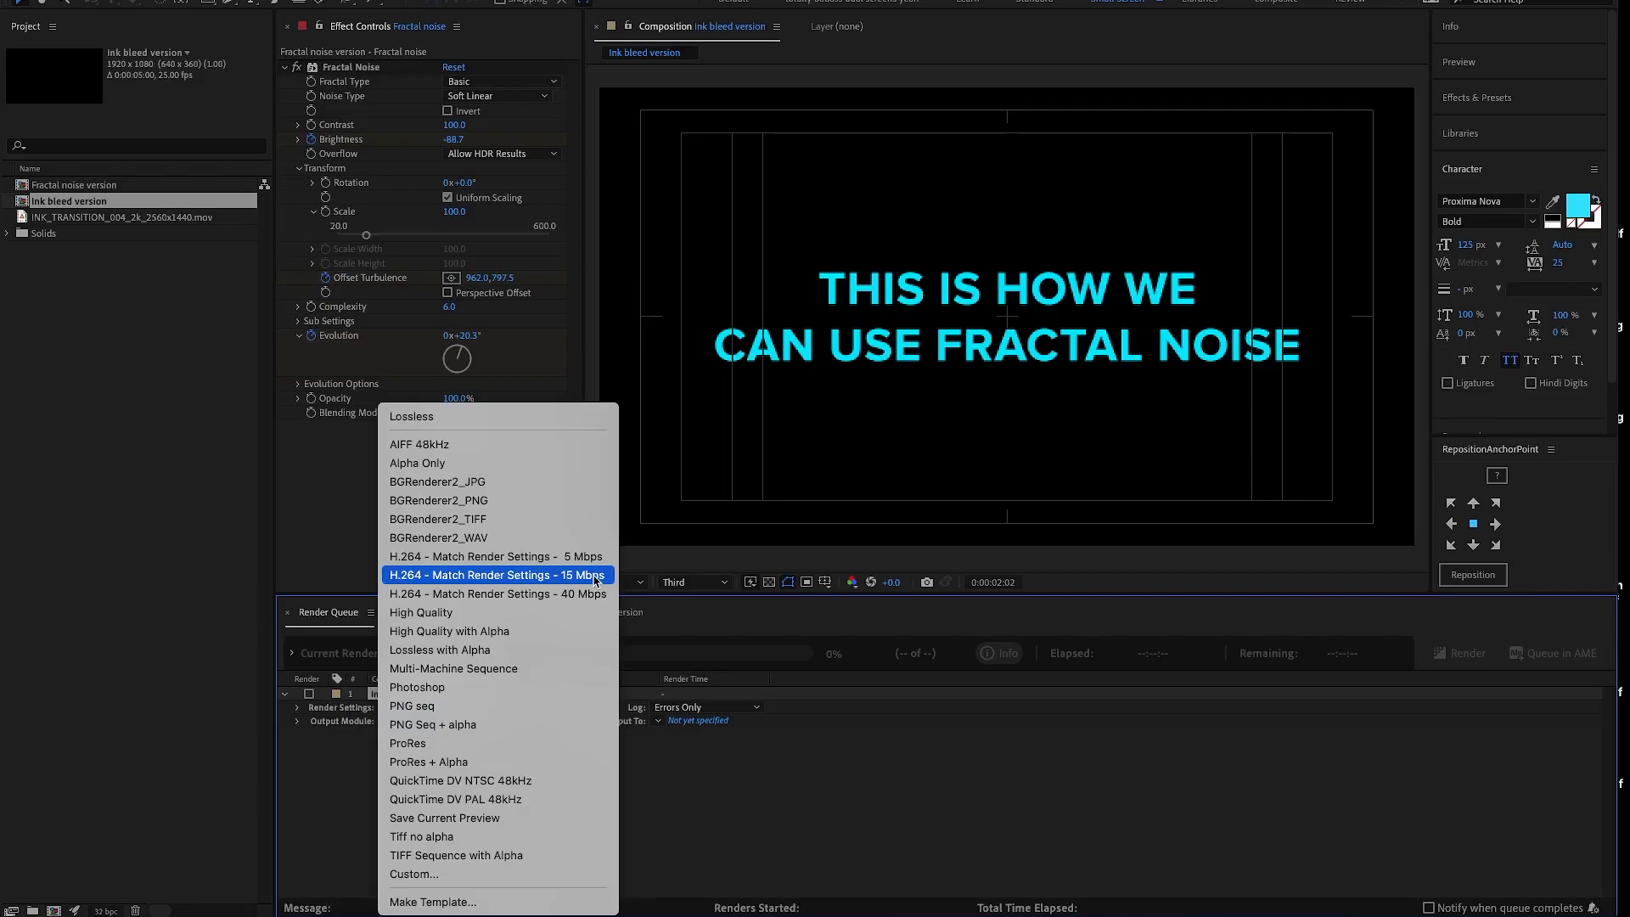
left_click(597, 576)
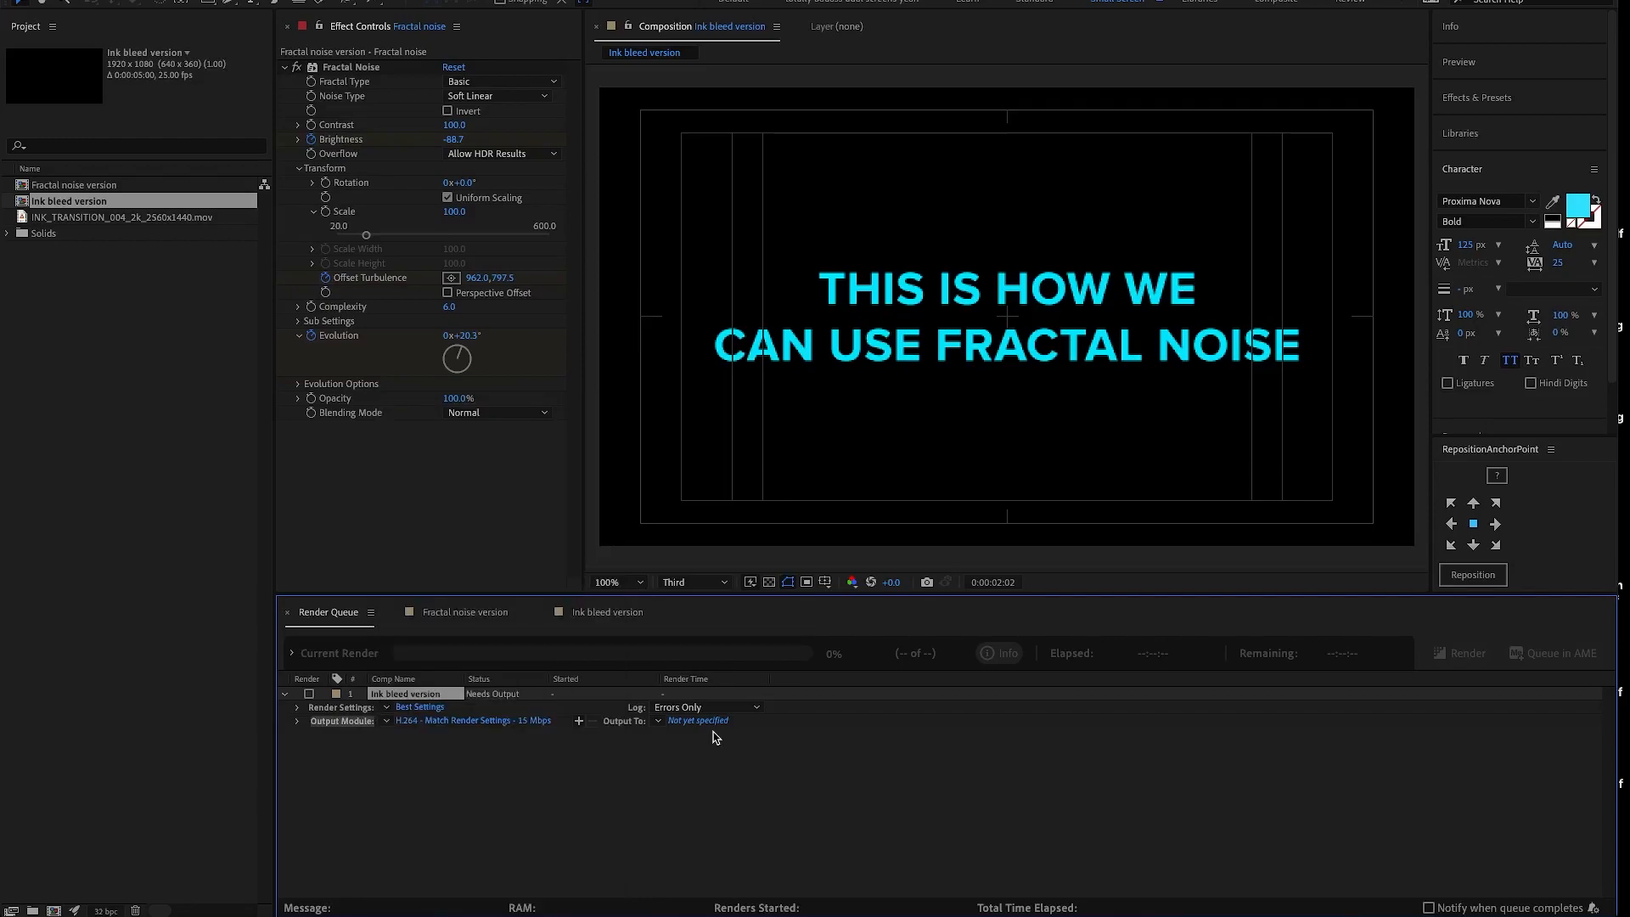
left_click(711, 723)
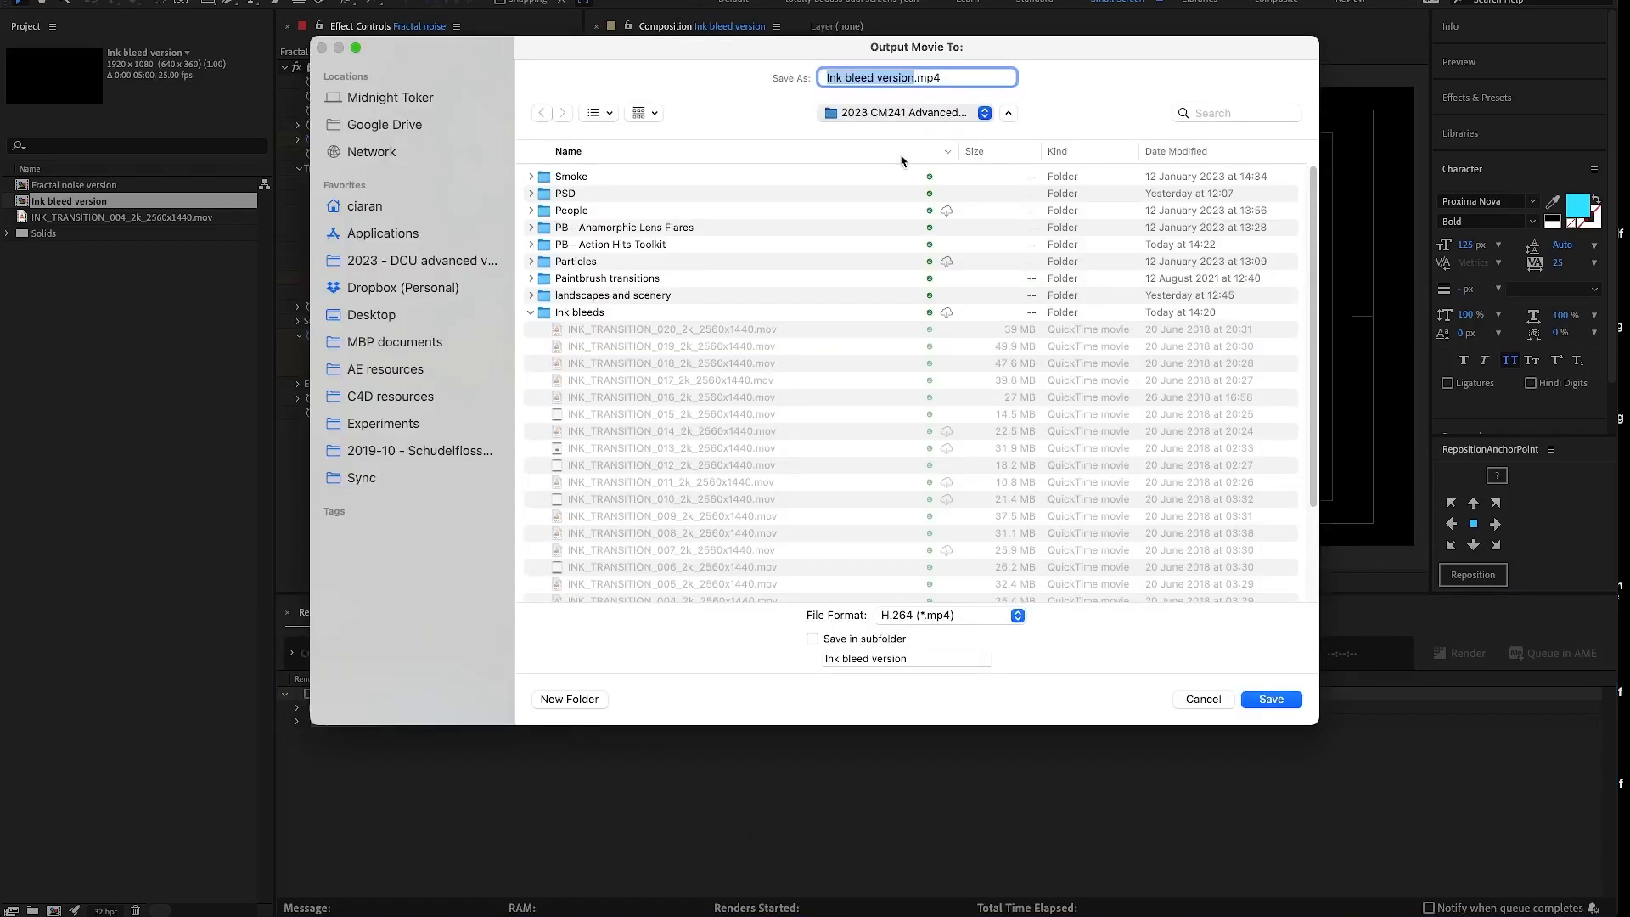
double_click(602, 181)
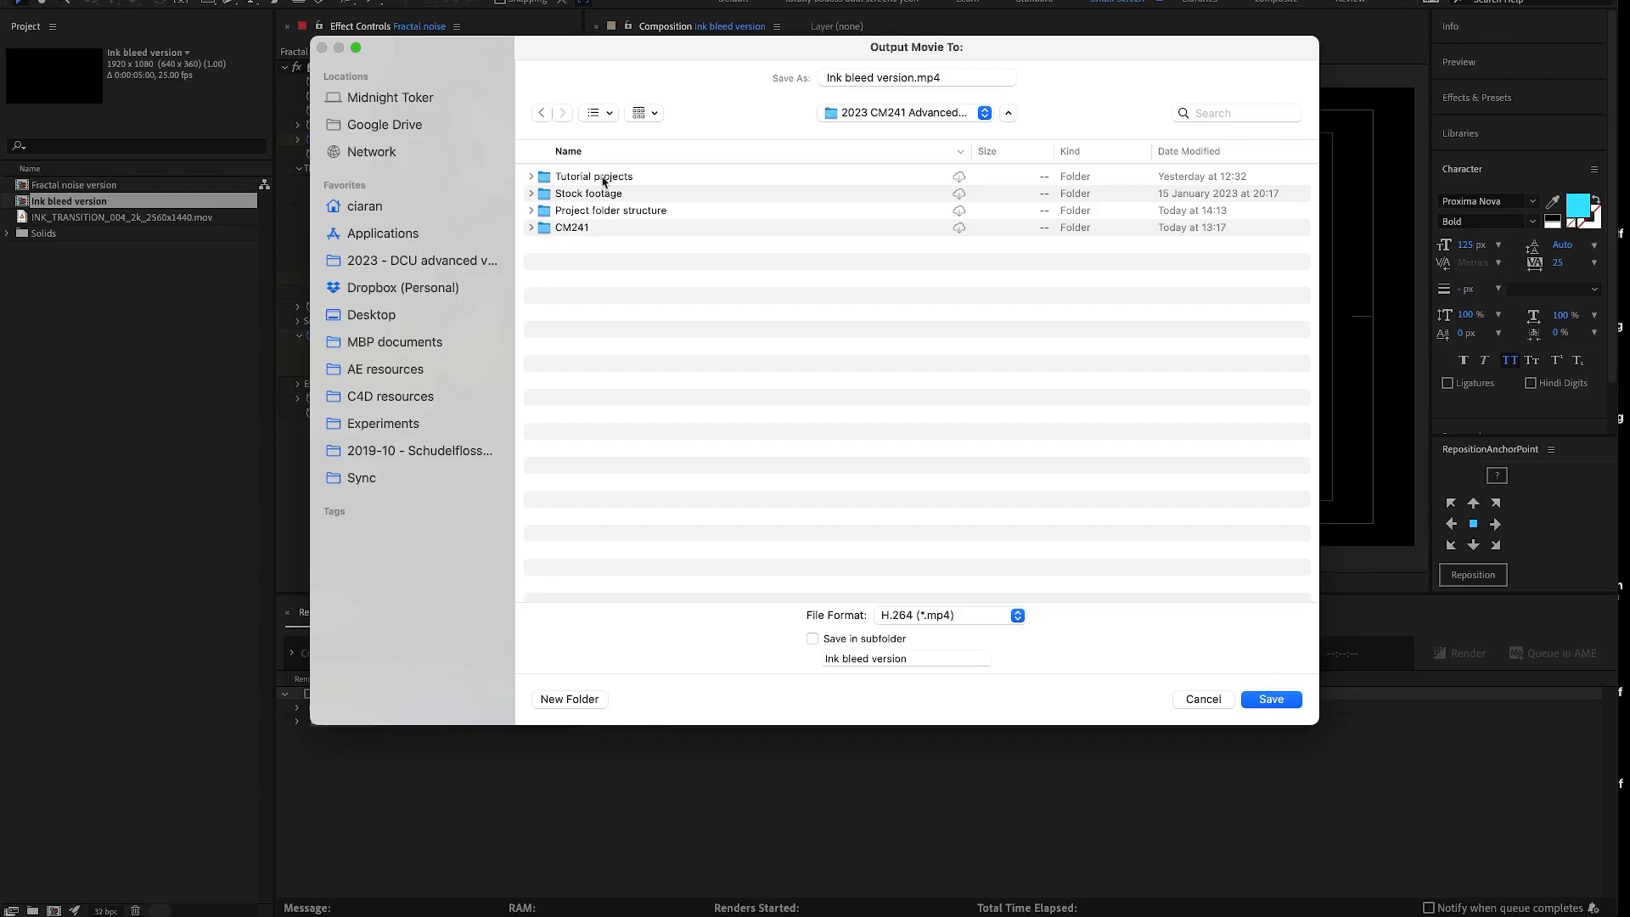
key("Return")
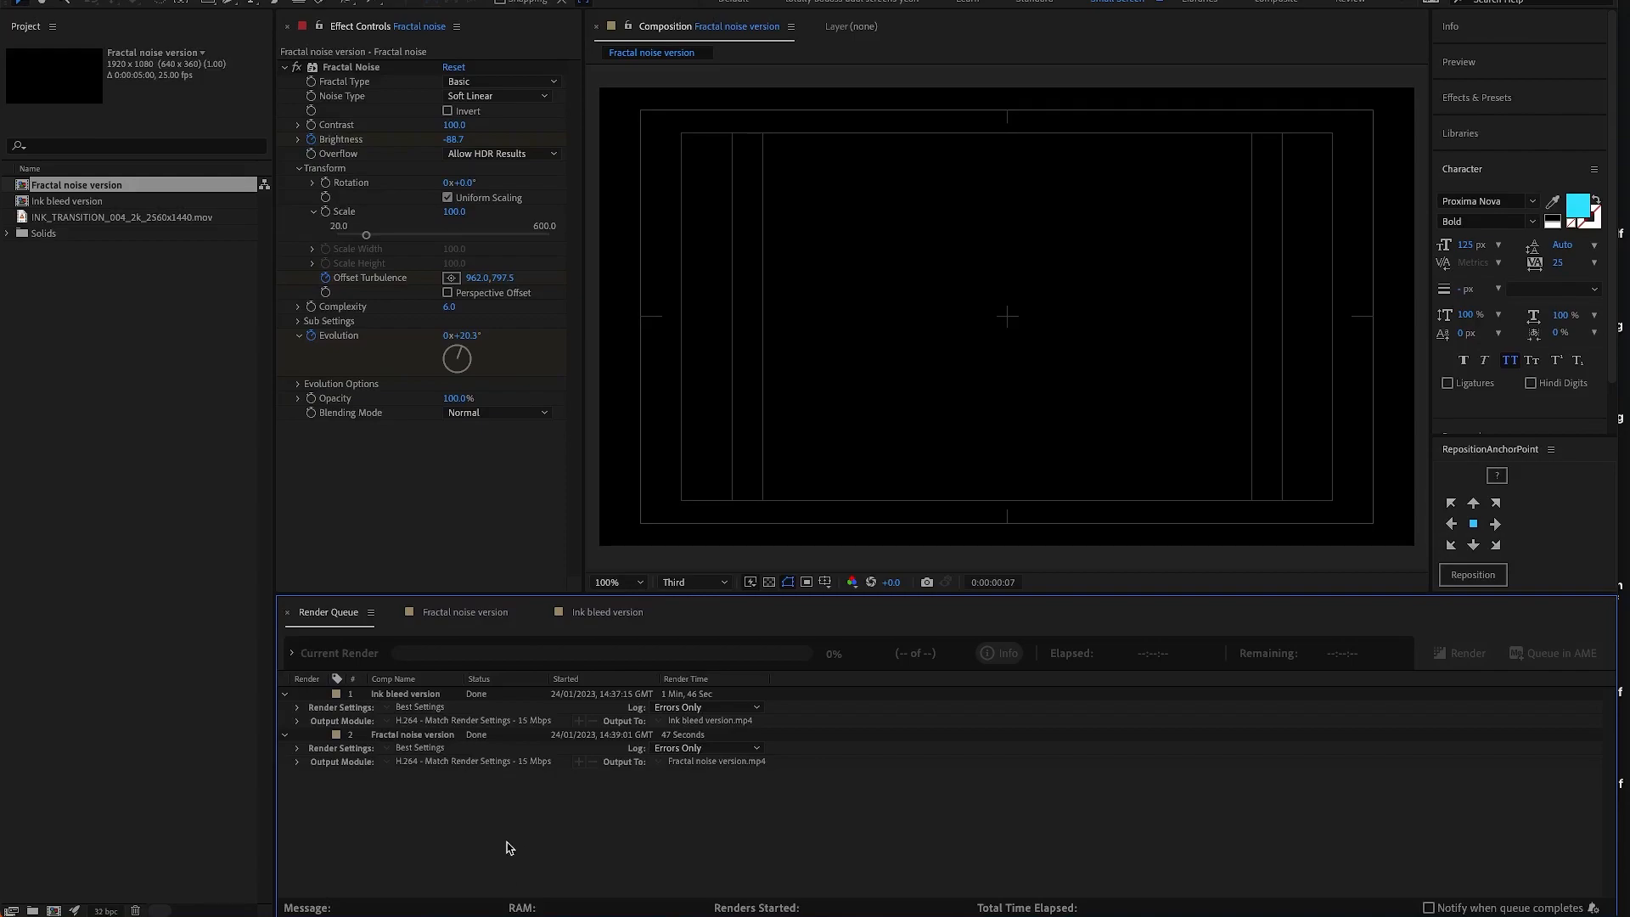
- Review the text reveal in the Fractal noise version composition, scrubbing through it to 0:00:04:09
left_click(965, 573)
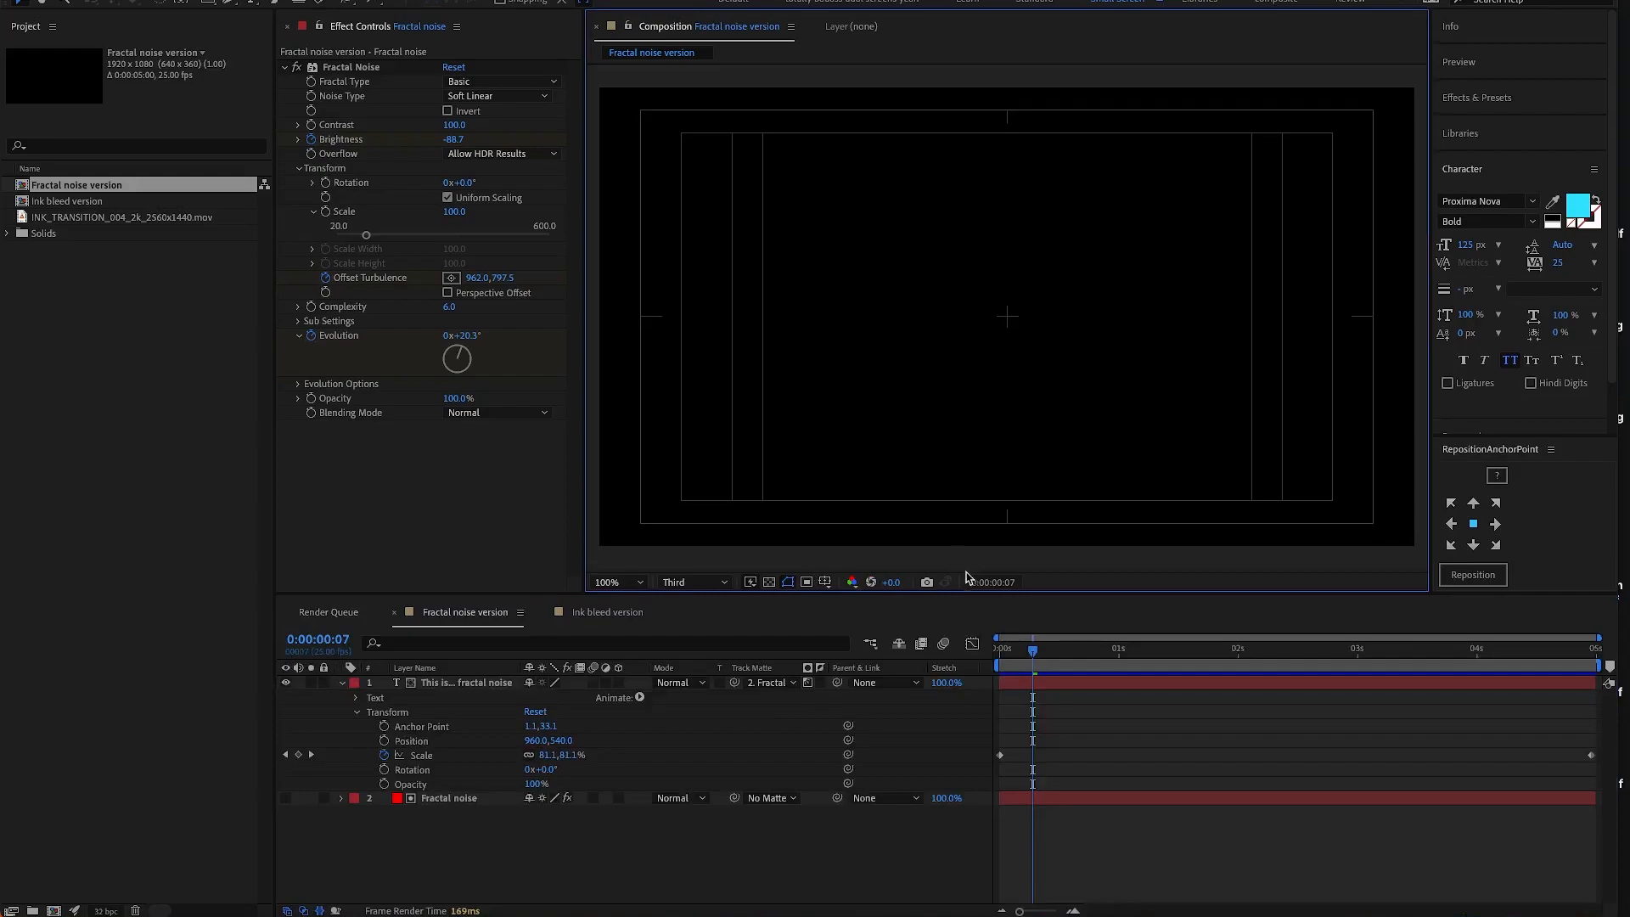
left_click(1285, 658)
key("space")
key("space")
left_click_drag(1240, 652, 1463, 652)
left_click(1519, 649)
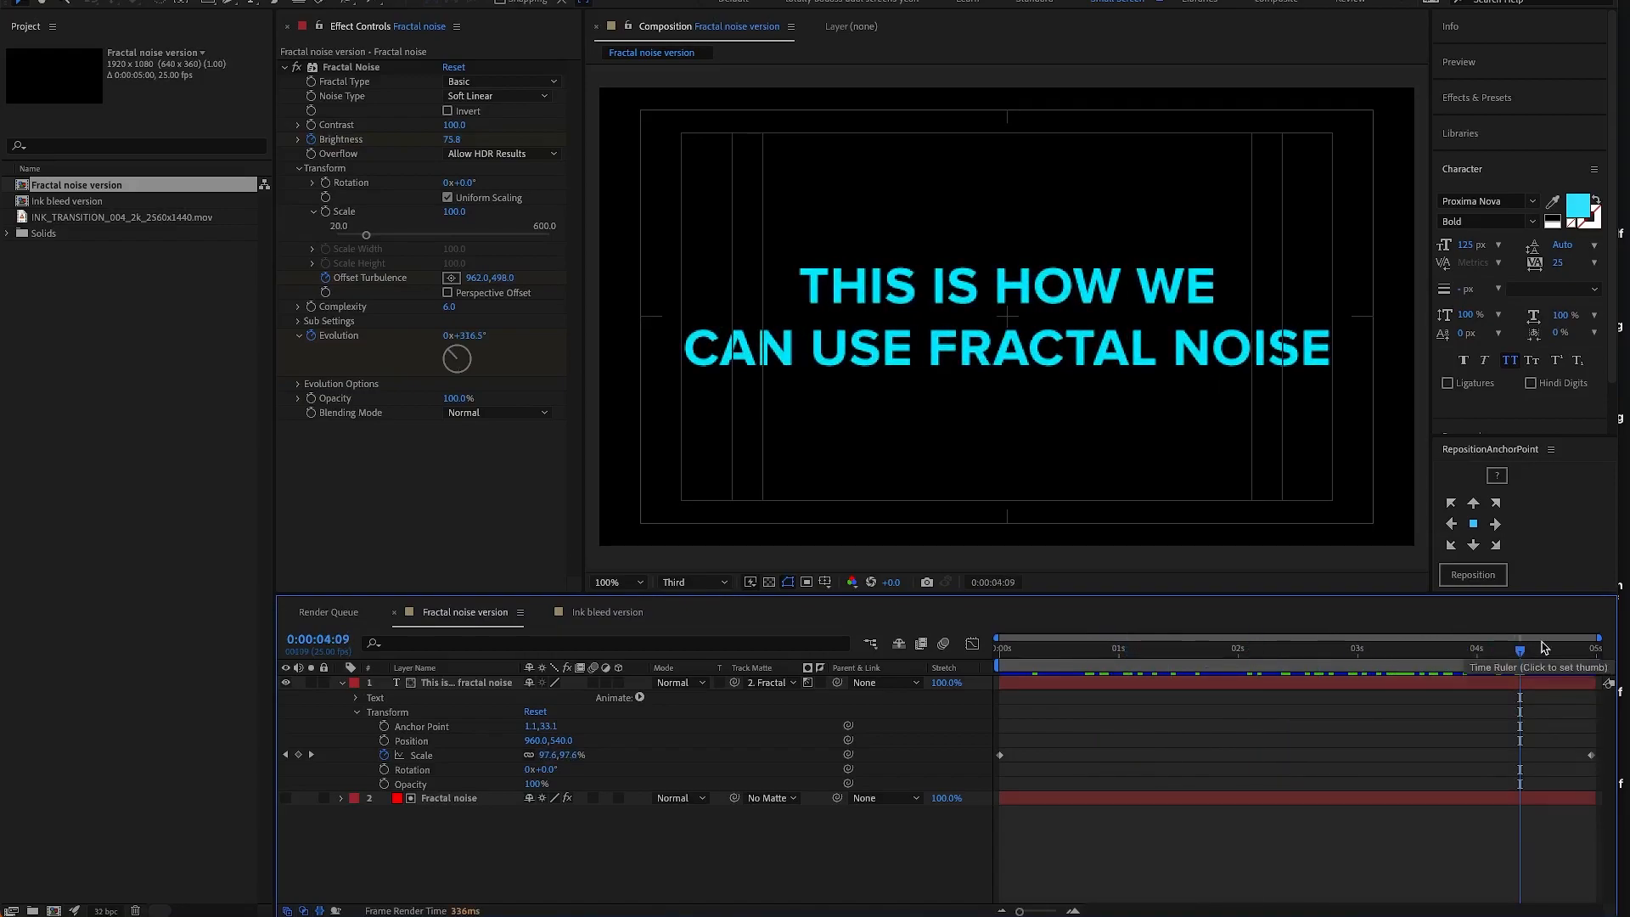